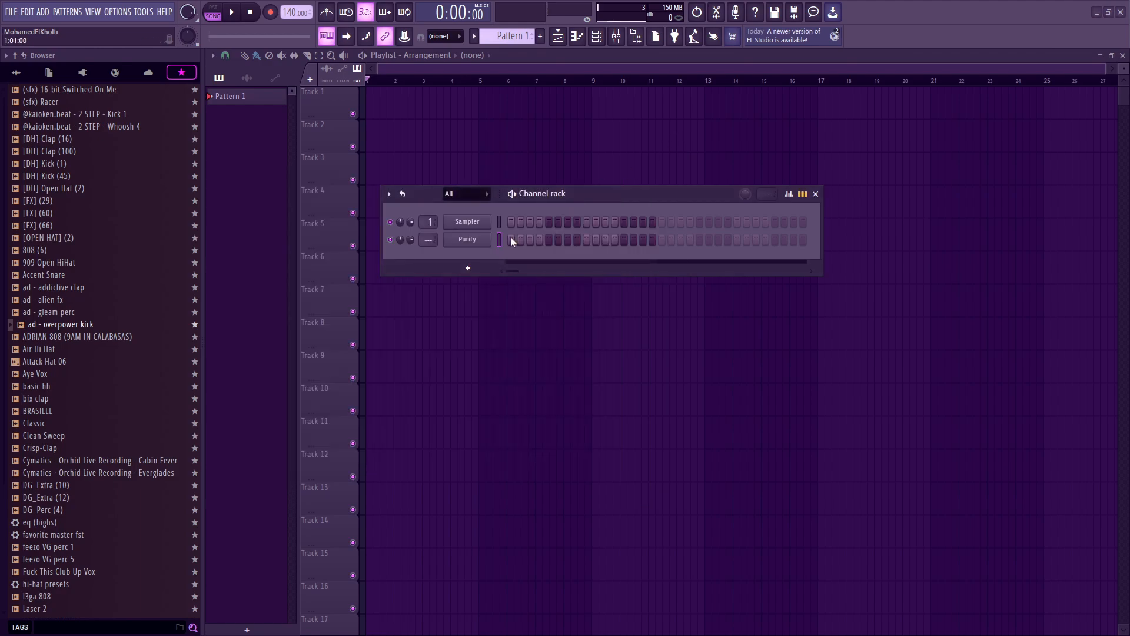
# Step: Open the piano roll for the Purity channel and draw a one-bar C5 note
pyautogui.rightClick(504, 239)
pyautogui.click(506, 235)
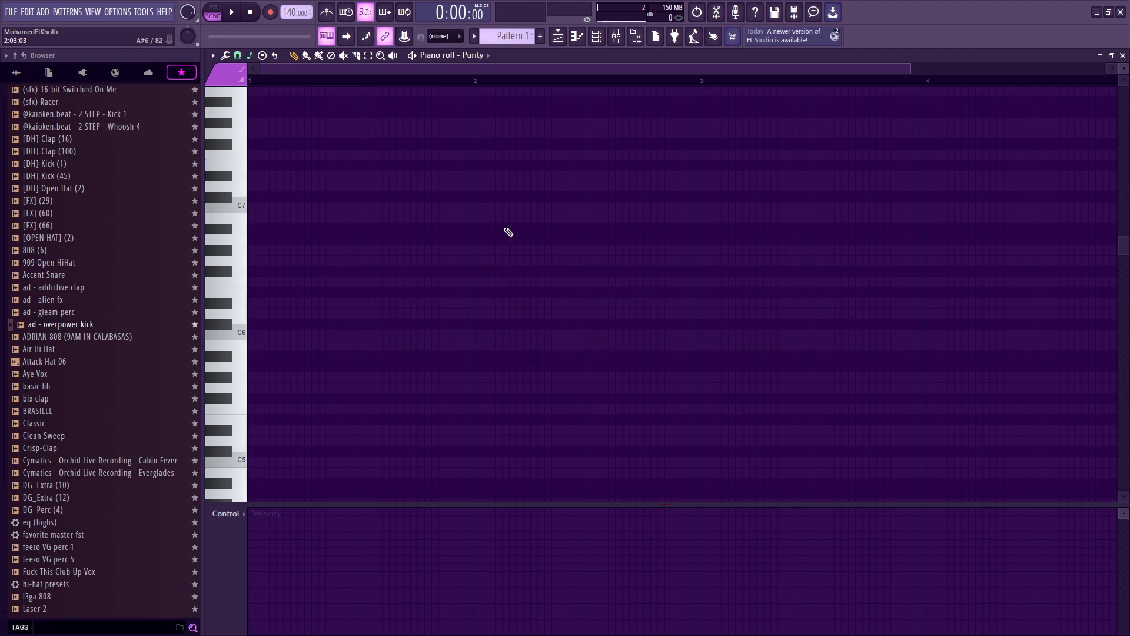
pyautogui.scroll(-3, 377, 293)
pyautogui.click(259, 367)
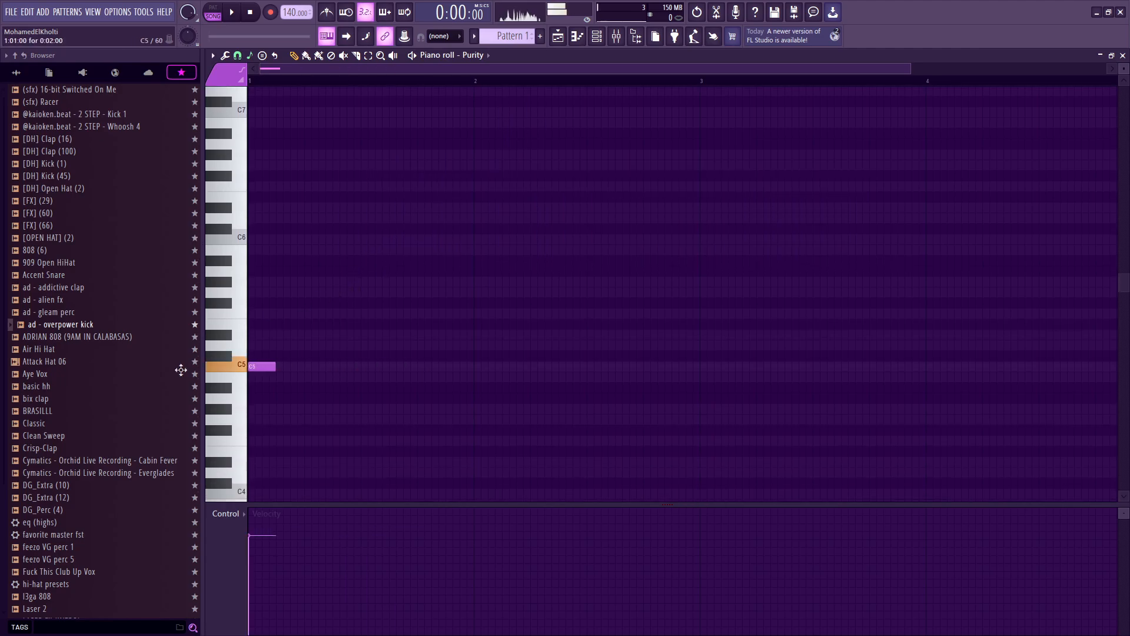
pyautogui.moveTo(274, 368); pyautogui.dragTo(486, 373)
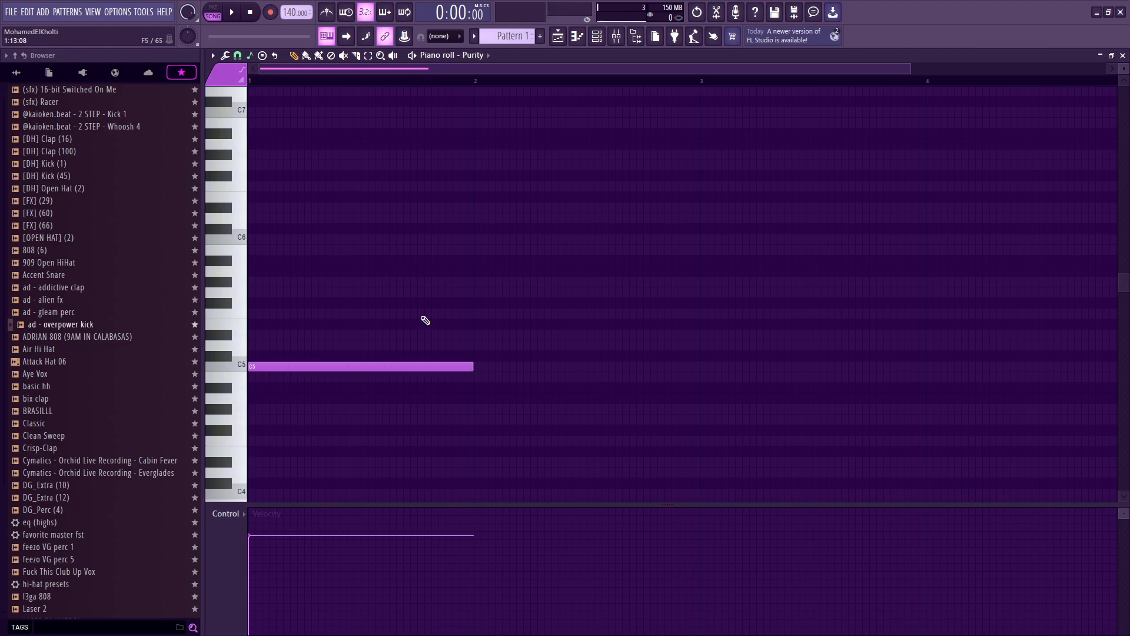
# Step: Add G5 and C6 notes above the C5 to form a one-bar chord
pyautogui.moveTo(346, 249); pyautogui.dragTo(245, 237)
pyautogui.moveTo(279, 312); pyautogui.dragTo(213, 249)
pyautogui.click(216, 273)
pyautogui.rightClick(281, 250)
pyautogui.moveTo(275, 292); pyautogui.dragTo(216, 291)
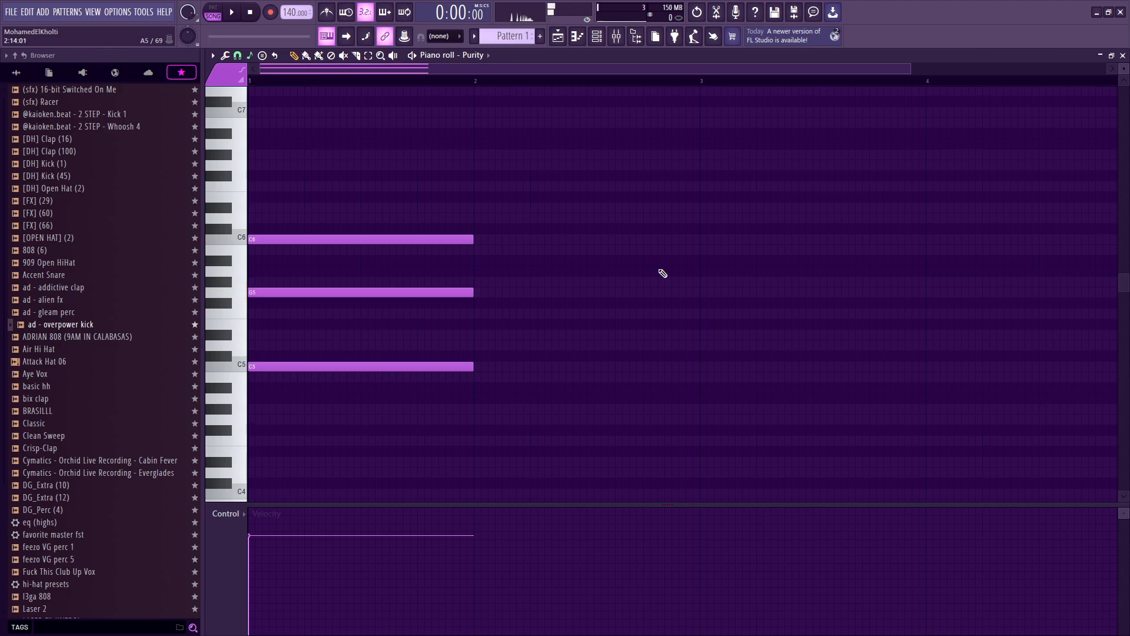
# Step: Play back the C major chord
pyautogui.press('space')
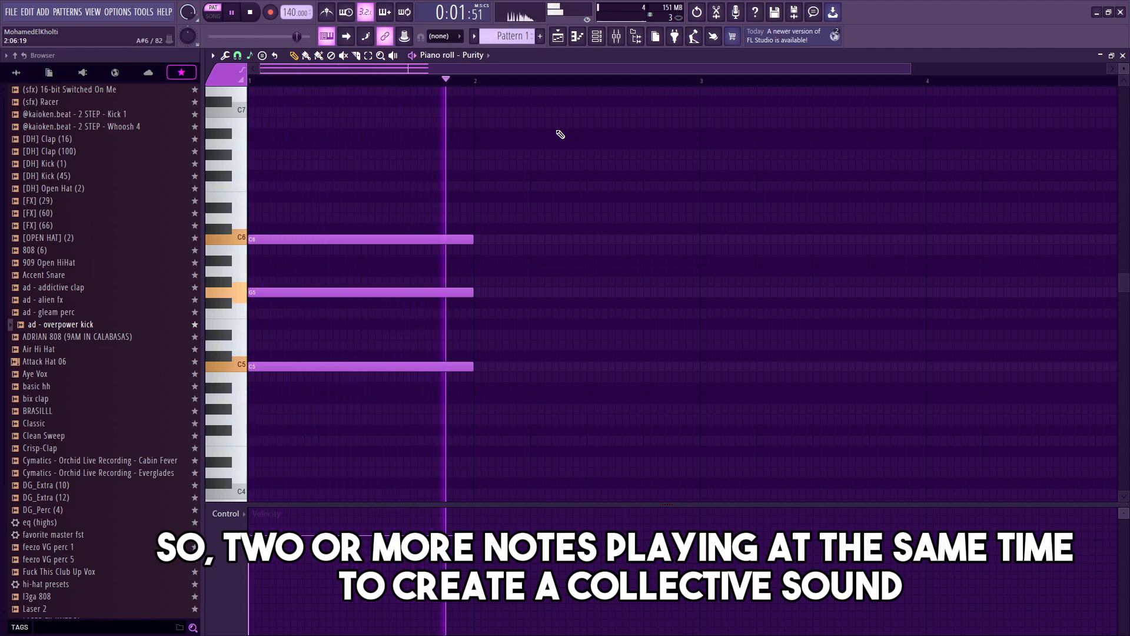
pyautogui.press('space')
pyautogui.rightClick(359, 239)
pyautogui.rightClick(301, 293)
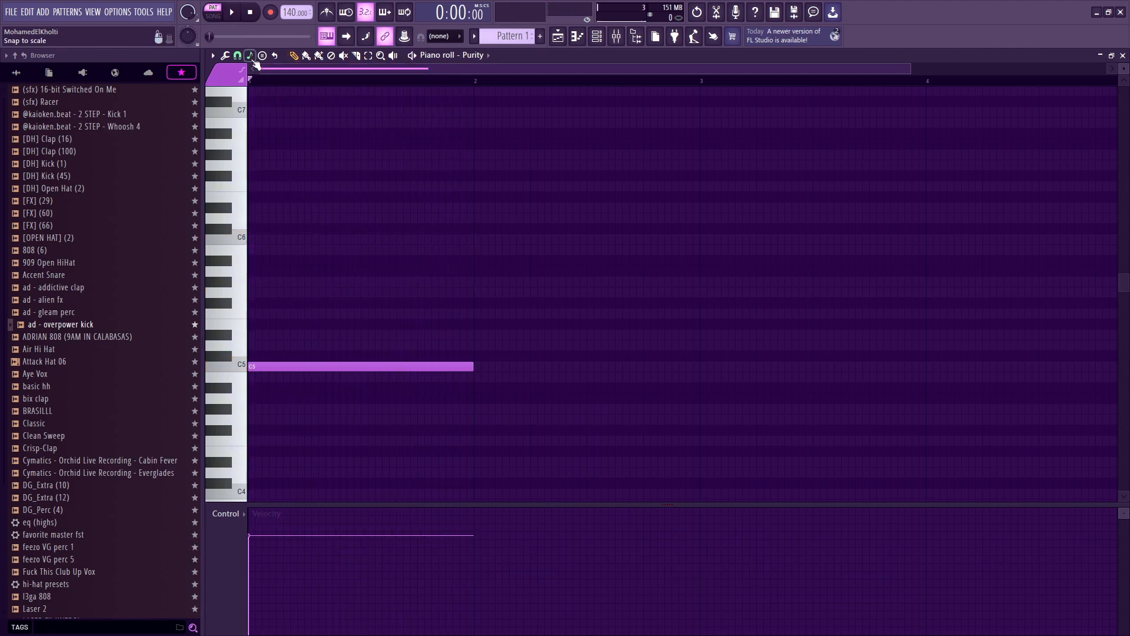
pyautogui.press('space')
pyautogui.press('space')
pyautogui.hotkey('ctrl', 'z')
pyautogui.hotkey('ctrl', 'z')
# Step: Copy the chord into bar 2 and transpose the copy down four steps
pyautogui.moveTo(577, 429); pyautogui.dragTo(250, 194)
pyautogui.moveTo(278, 239); pyautogui.dragTo(505, 245)
pyautogui.hotkey('shift', 'Down')
pyautogui.hotkey('shift', 'Down')
pyautogui.hotkey('shift', 'Down')
pyautogui.hotkey('shift', 'Down')
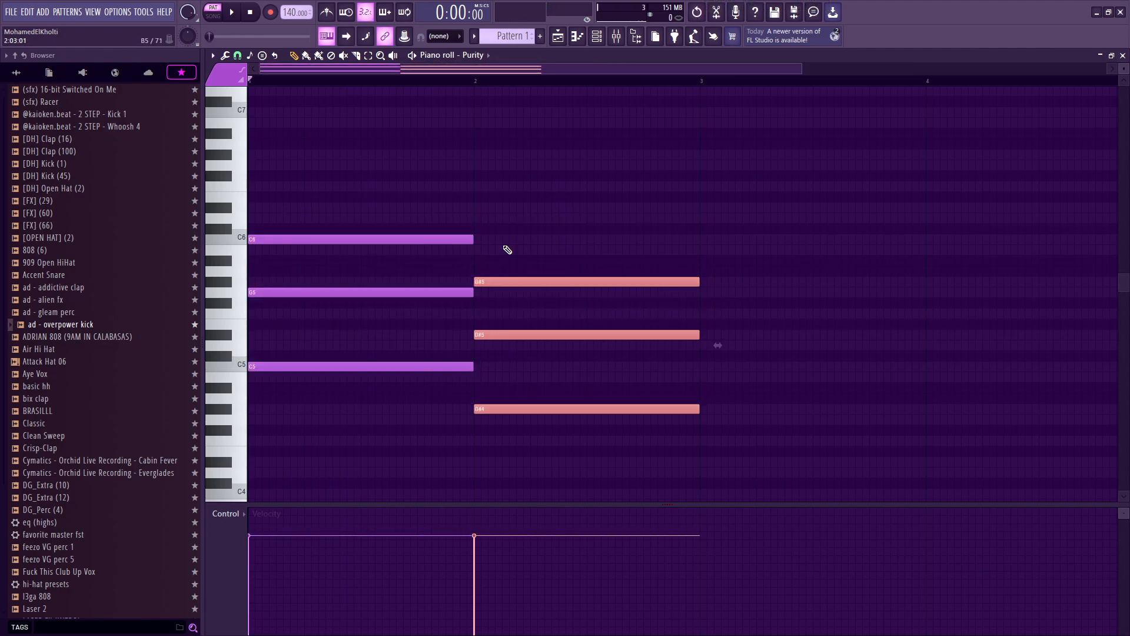
pyautogui.hotkey('shift', 'Down')
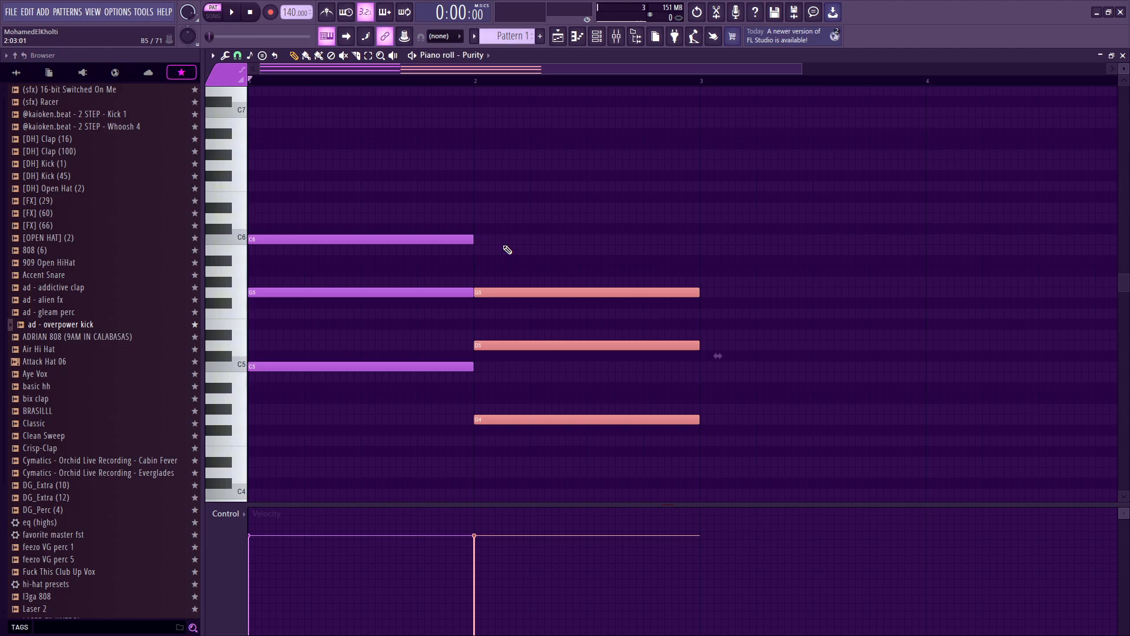
# Step: Select all notes and duplicate both chords to fill bars 3 and 4
pyautogui.scroll(-3, 719, 196)
pyautogui.scroll(-2, 356, 285)
pyautogui.hotkey('ctrl', 'a')
pyautogui.hotkey('ctrl', 'b')
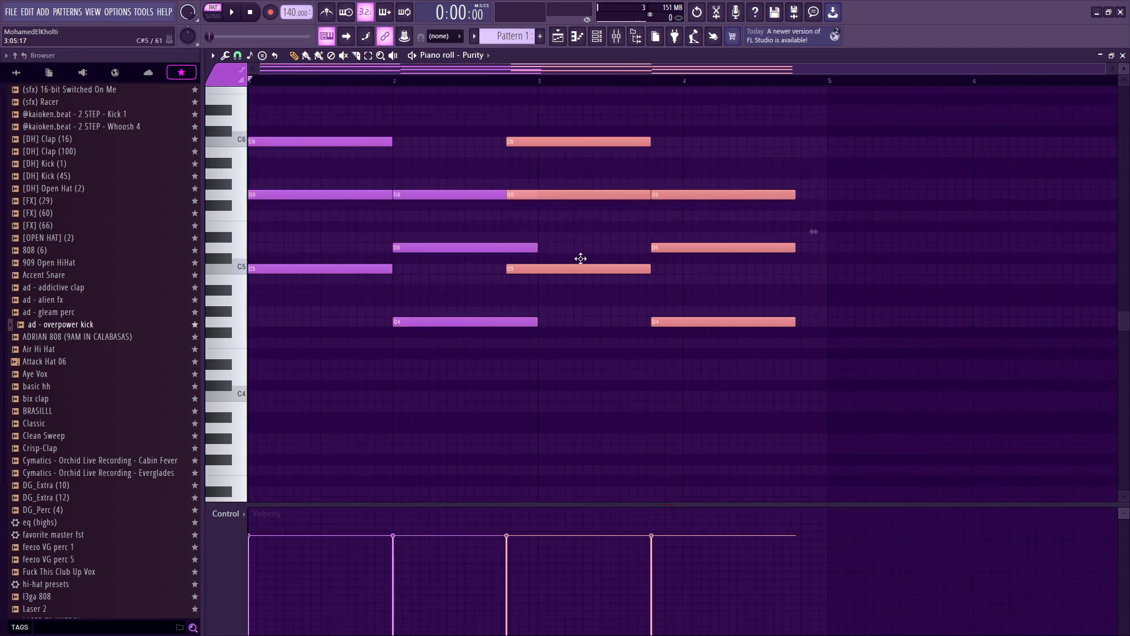
pyautogui.moveTo(610, 271); pyautogui.dragTo(615, 271)
# Step: Play back the four-chord progression
pyautogui.press('space')
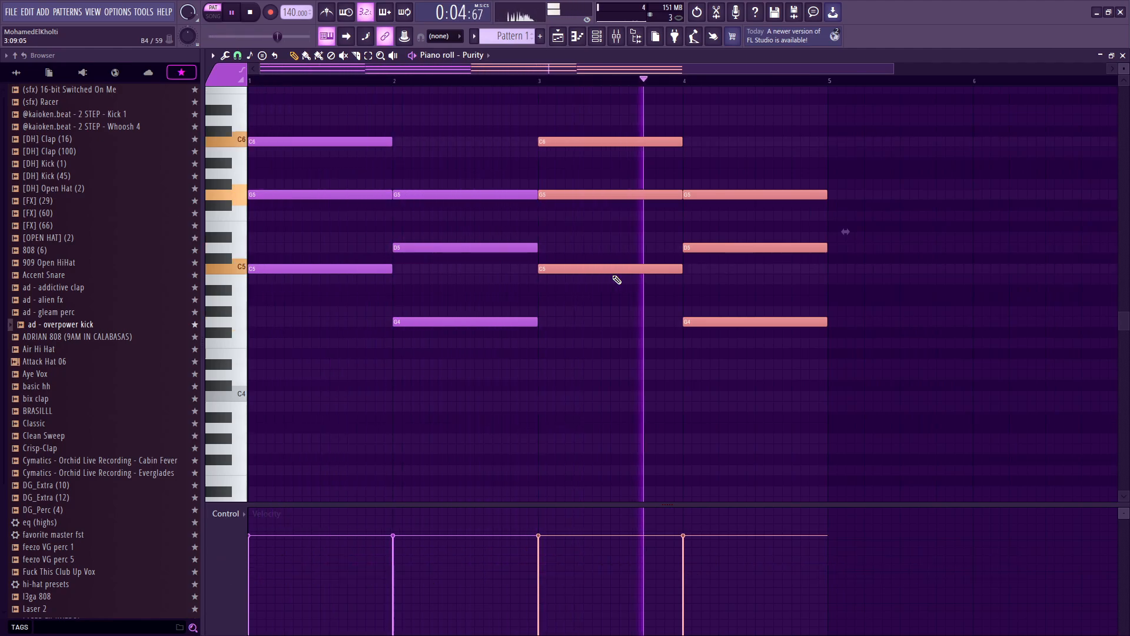
pyautogui.press('space')
pyautogui.scroll(-2, 379, 296)
pyautogui.scroll(3, 303, 313)
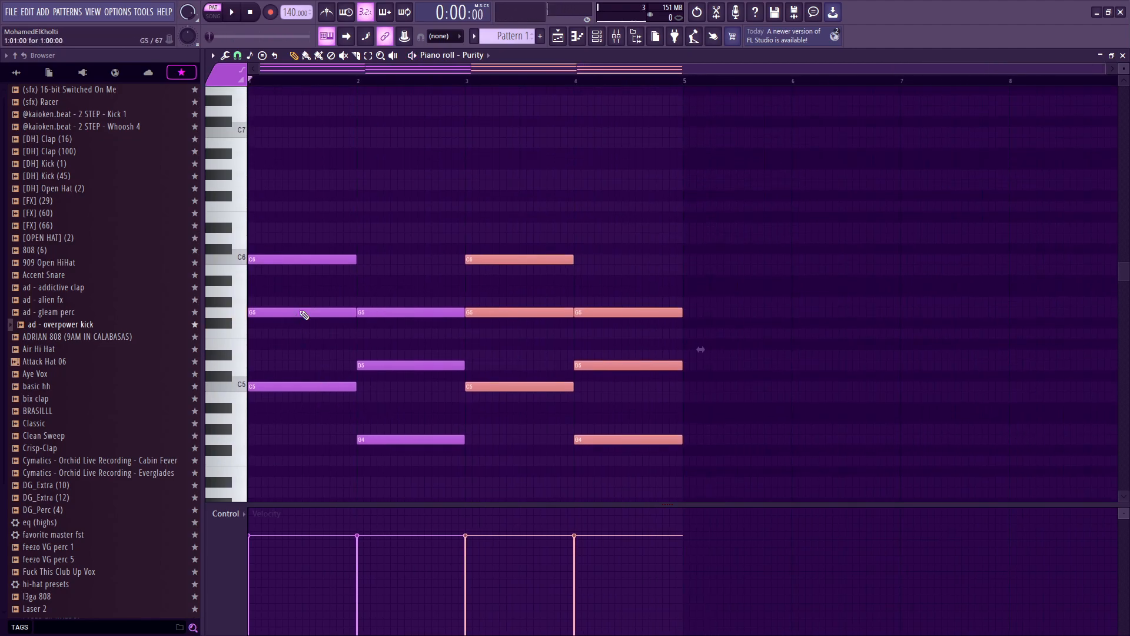
pyautogui.scroll(3, 295, 223)
pyautogui.scroll(-4, 298, 205)
# Step: Delete all notes from the piano roll
pyautogui.rightClick(303, 250)
pyautogui.rightClick(406, 354)
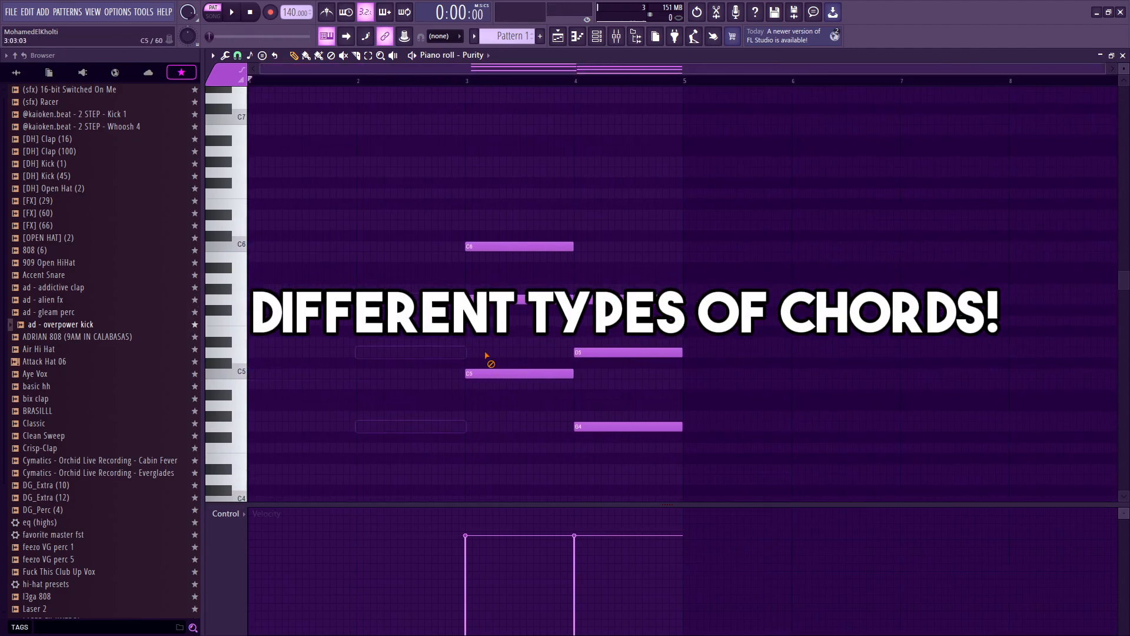
pyautogui.rightClick(489, 369)
pyautogui.rightClick(595, 425)
pyautogui.rightClick(591, 351)
pyautogui.rightClick(591, 298)
pyautogui.scroll(3, 500, 324)
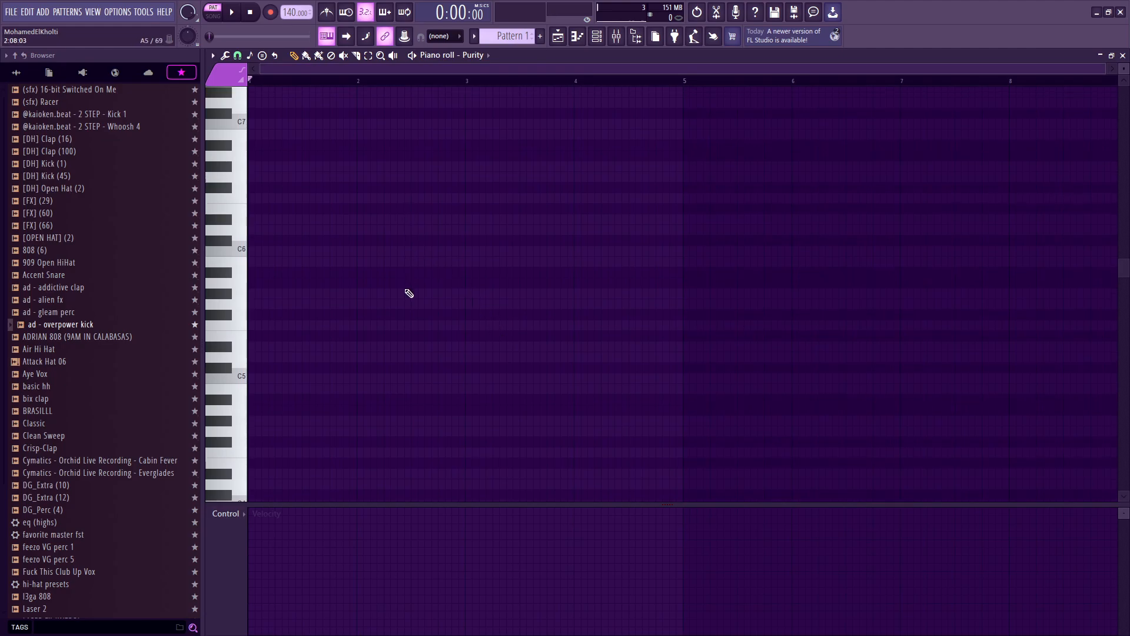
# Step: Set the Stamp tool to Major and stamp a major chord on C5
pyautogui.click(267, 55)
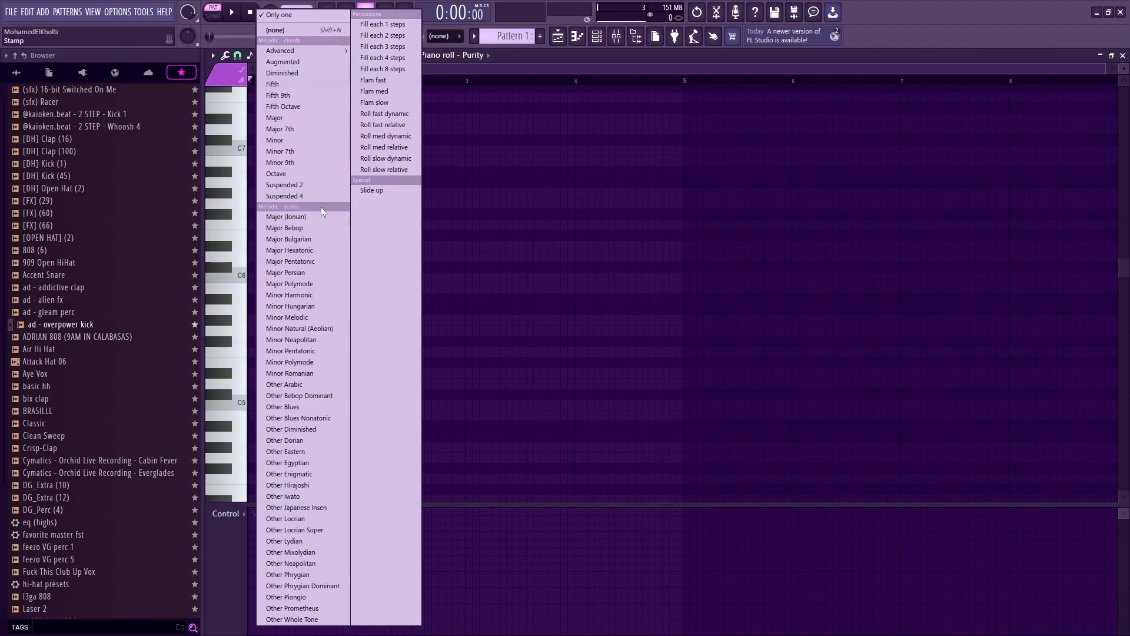
pyautogui.click(298, 117)
pyautogui.moveTo(284, 395); pyautogui.dragTo(234, 405)
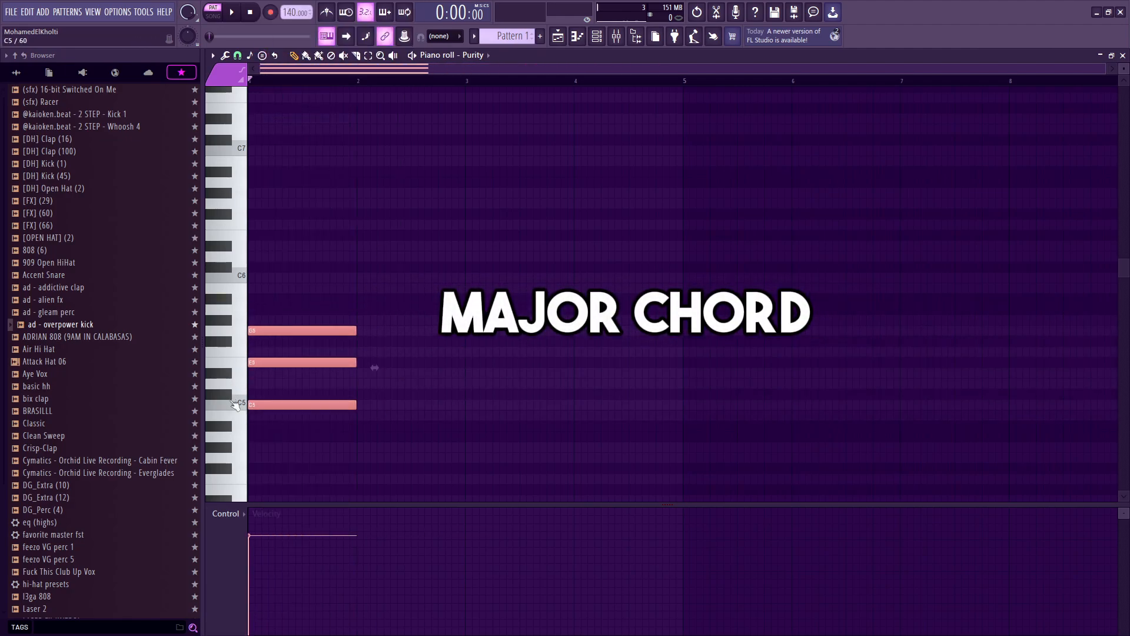
# Step: Play back the major chord and erase its three notes
pyautogui.press('space')
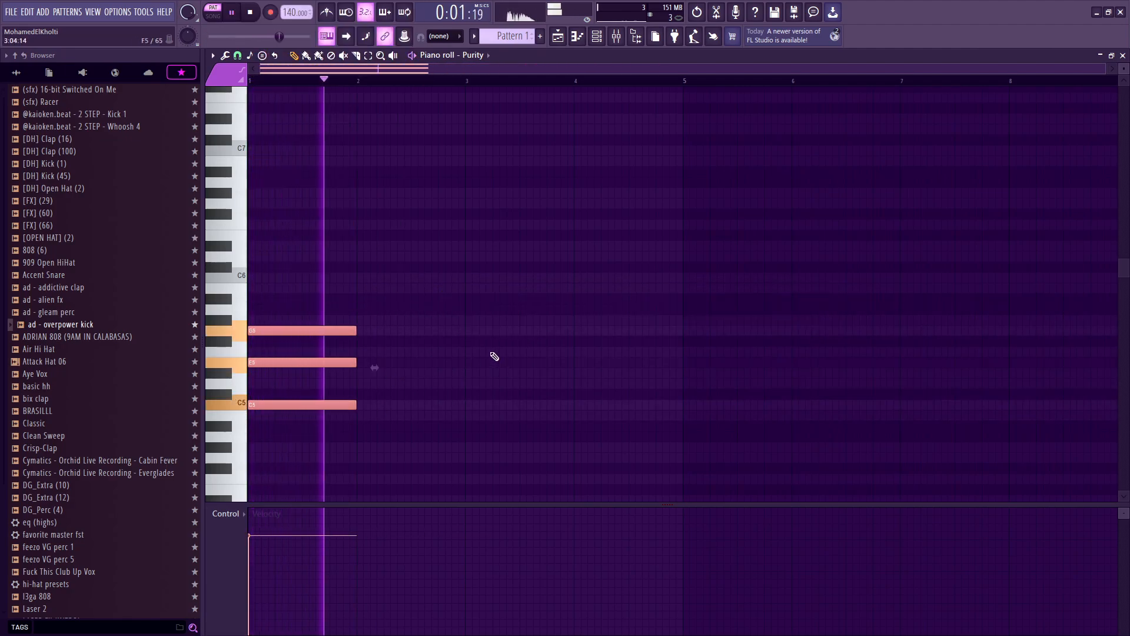
pyautogui.press('space')
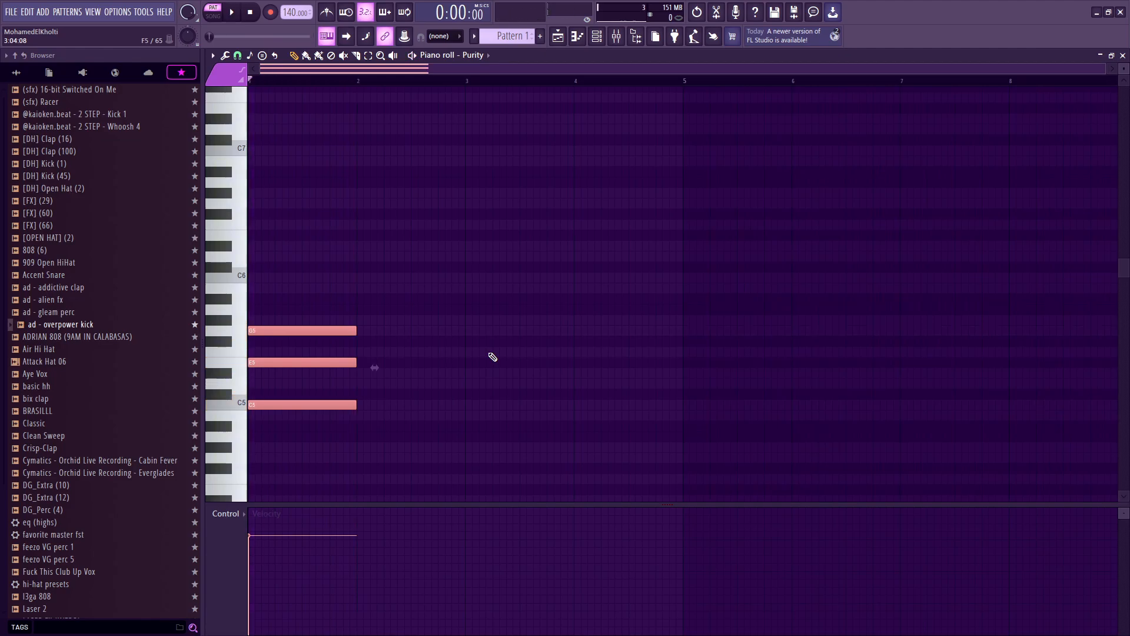
pyautogui.rightClick(312, 330)
pyautogui.rightClick(300, 362)
pyautogui.rightClick(285, 404)
pyautogui.scroll(-2, 280, 414)
# Step: Switch the stamp to Augmented, stamp a chord on C5, and play it back
pyautogui.click(262, 56)
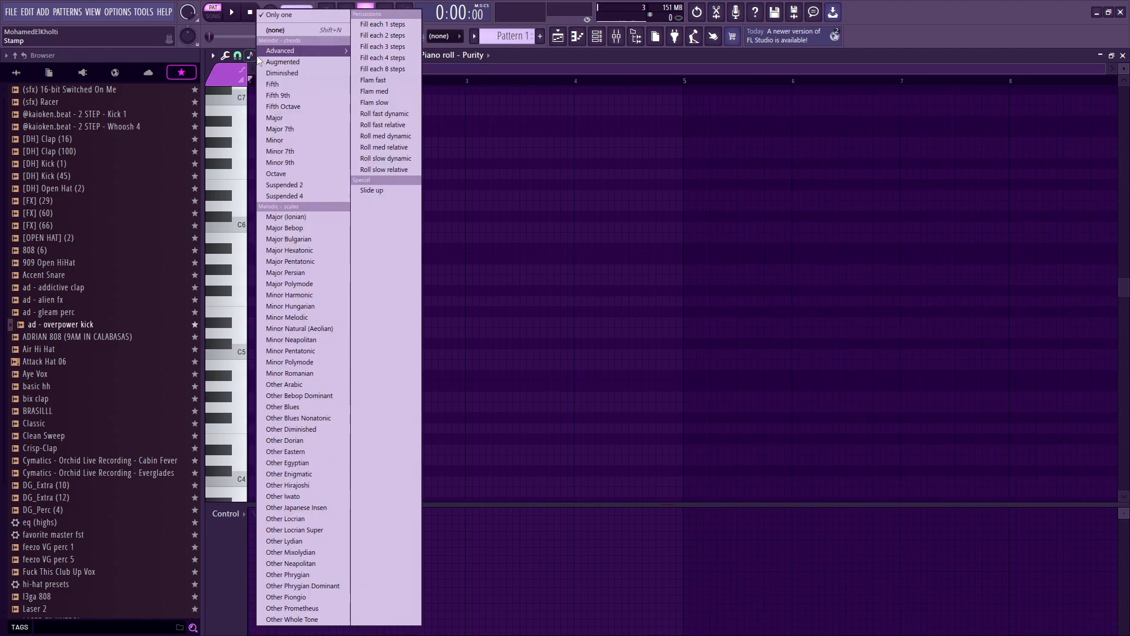
pyautogui.click(288, 61)
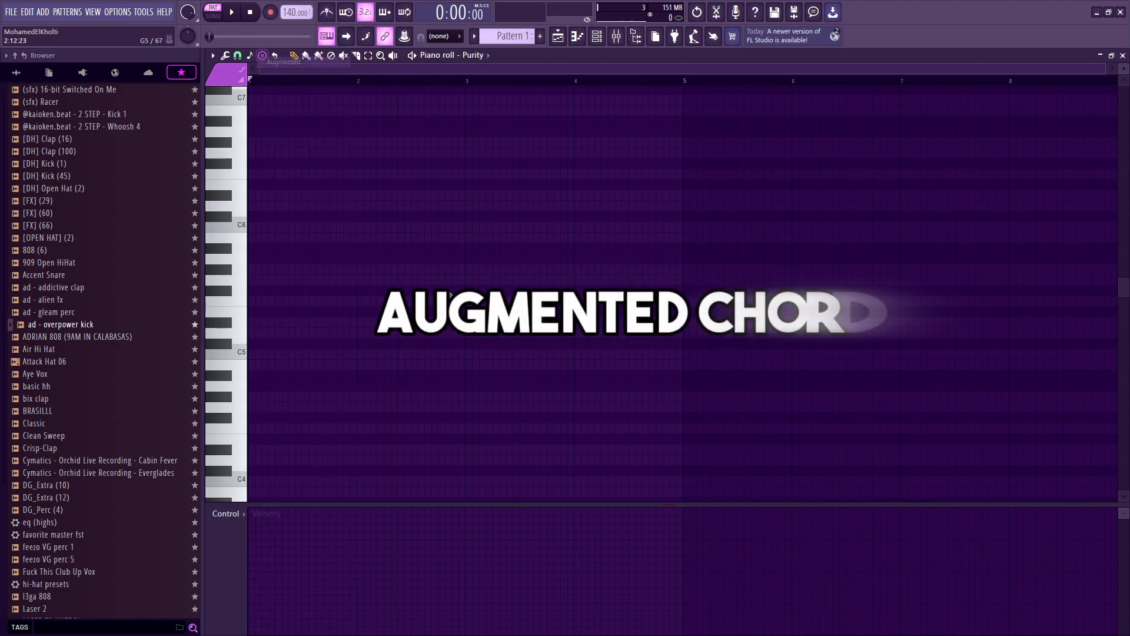
pyautogui.click(253, 344)
pyautogui.moveTo(250, 345); pyautogui.dragTo(280, 358)
pyautogui.press('space')
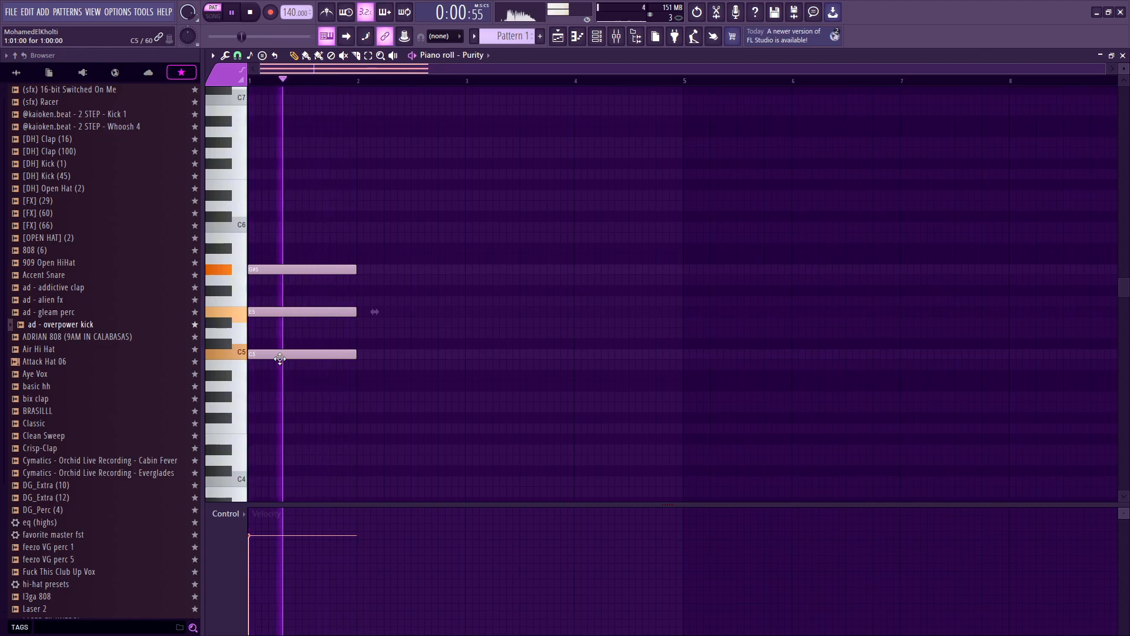
pyautogui.press('space')
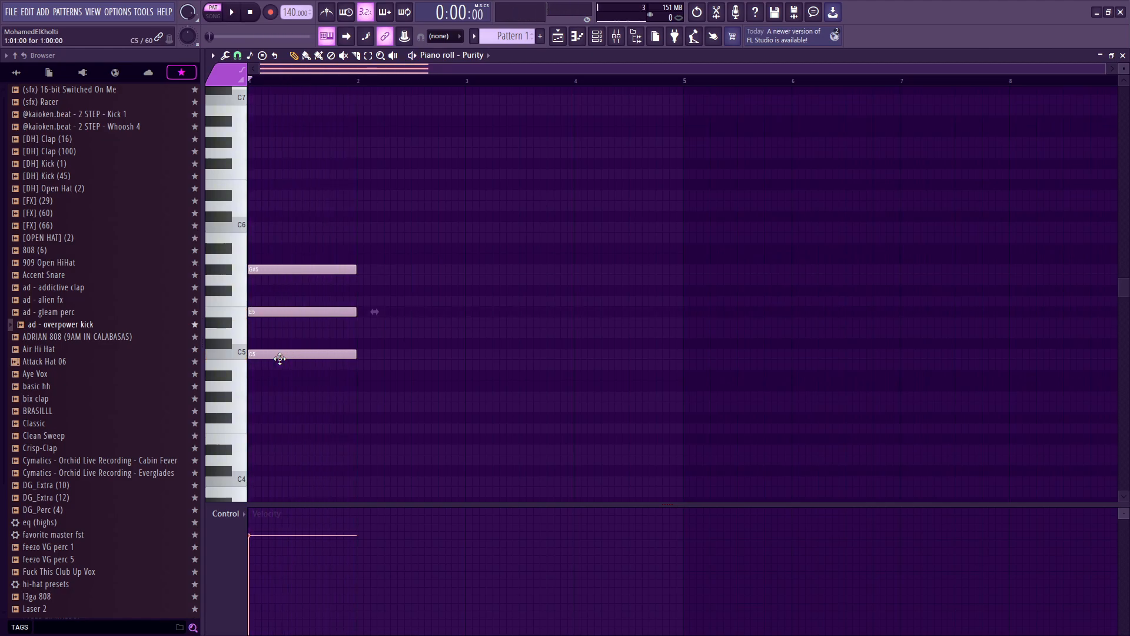
# Step: Clear all notes and stamp a Diminished chord on C5
pyautogui.hotkey('ctrl', 'a')
pyautogui.press('Delete')
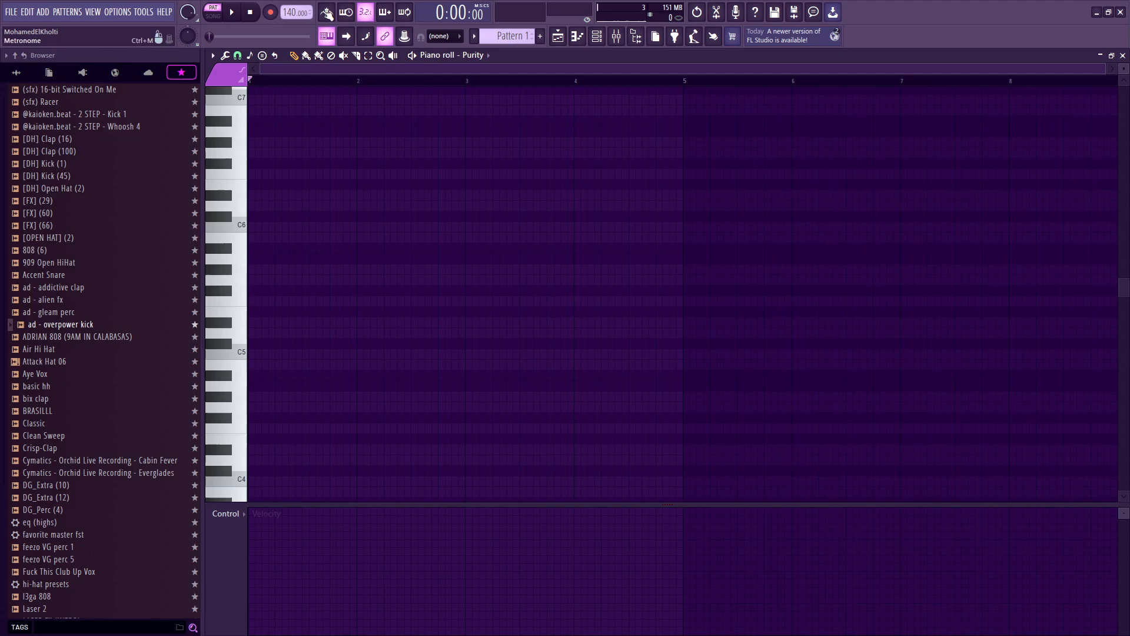
pyautogui.click(255, 55)
pyautogui.click(284, 73)
pyautogui.click(266, 354)
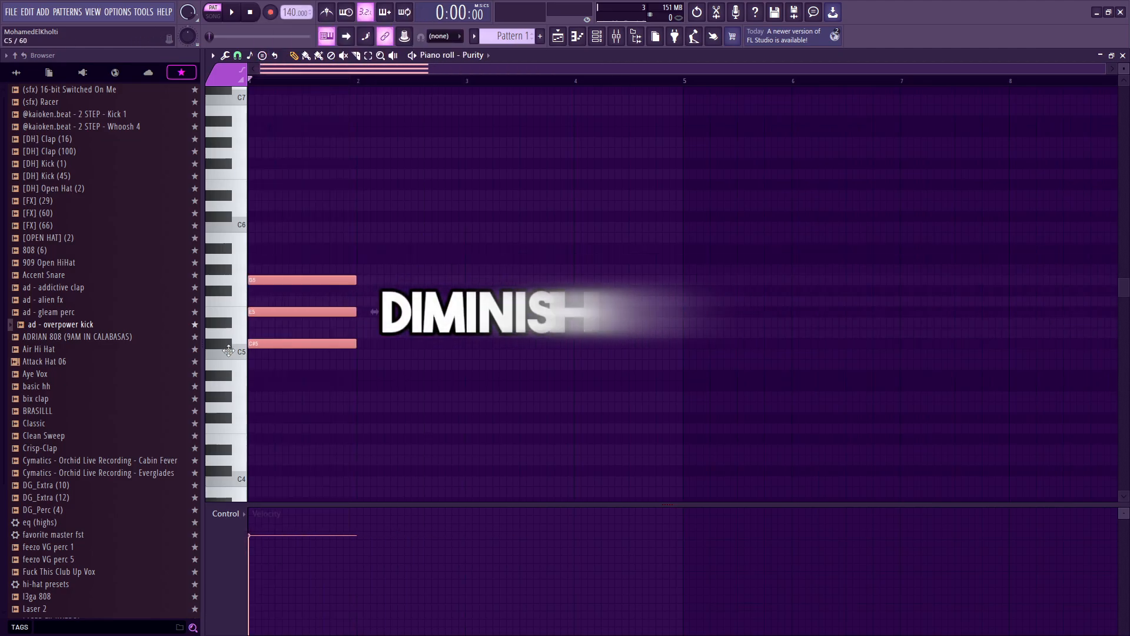
# Step: Play back the diminished chord and delete it
pyautogui.press('space')
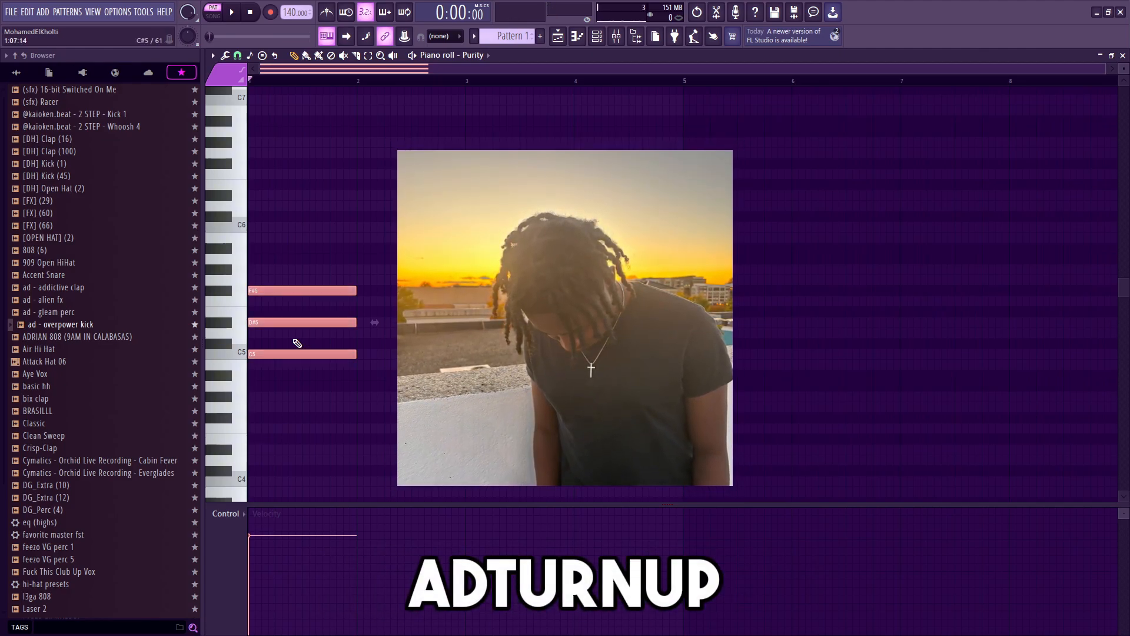
pyautogui.press('Delete')
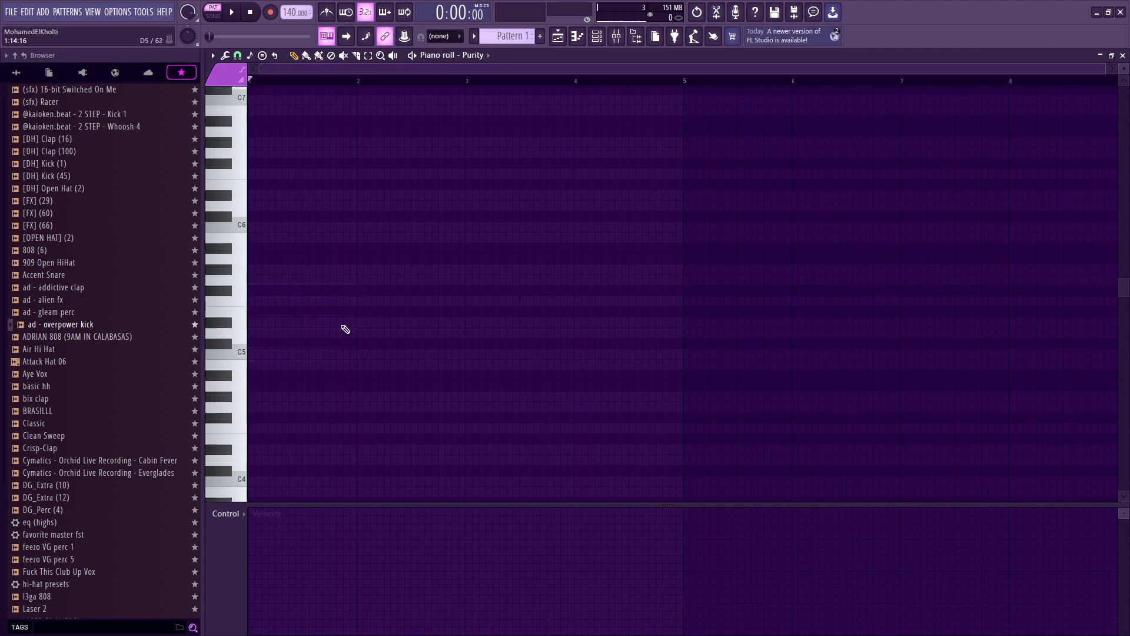
# Step: Switch the stamp to Minor and stamp a minor chord on C5
pyautogui.click(263, 56)
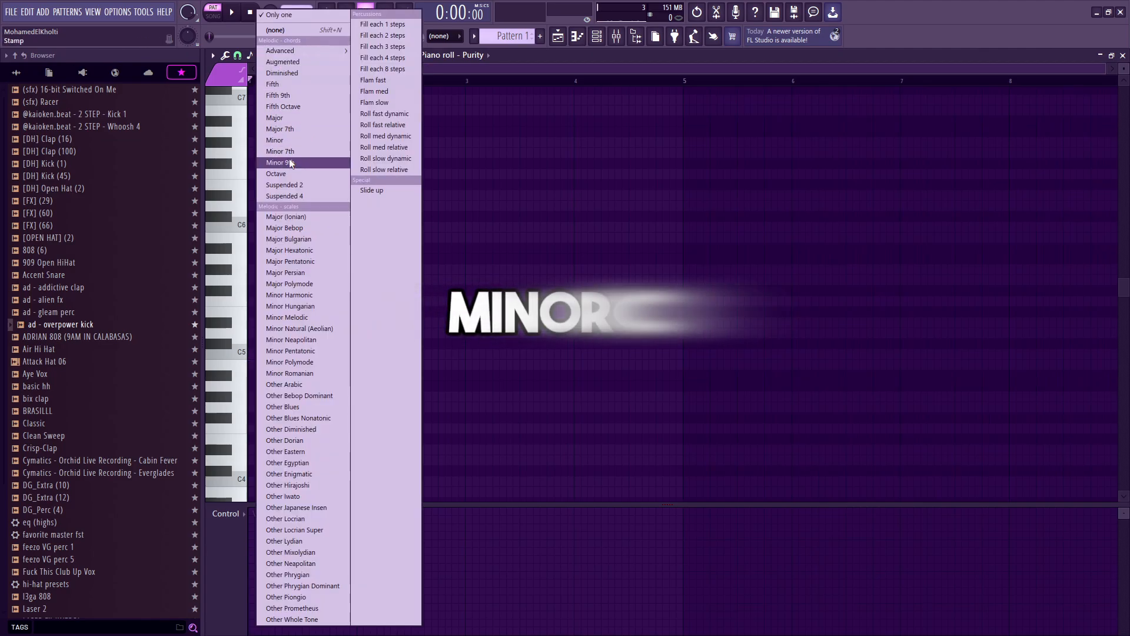
pyautogui.click(296, 140)
pyautogui.click(253, 354)
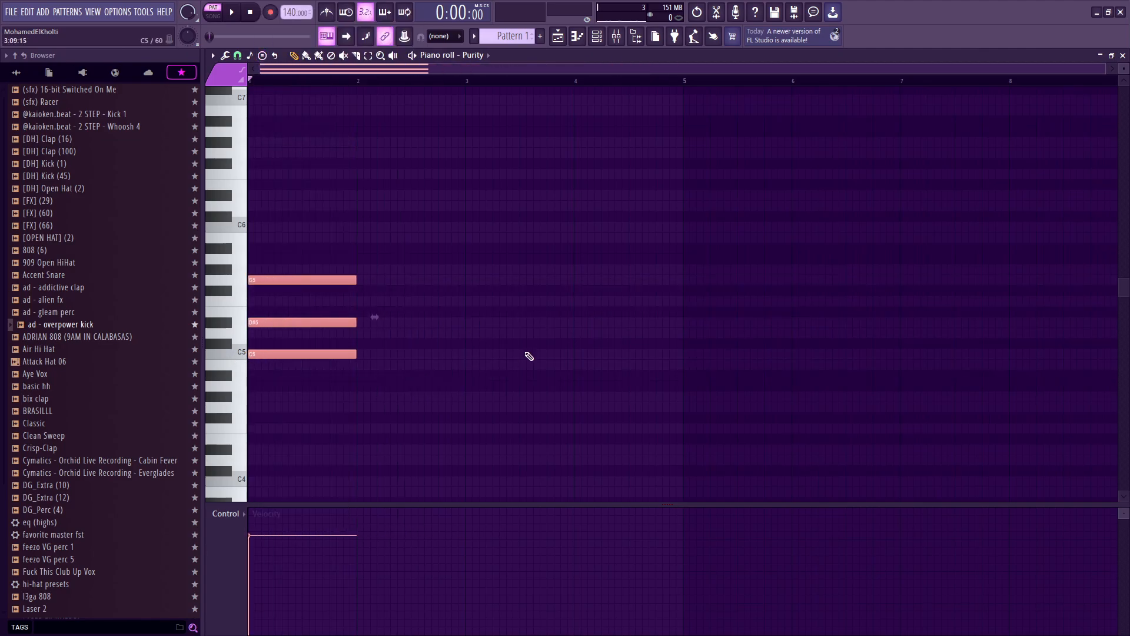
# Step: Play back the minor chord and erase it
pyautogui.press('space')
pyautogui.rightClick(314, 355)
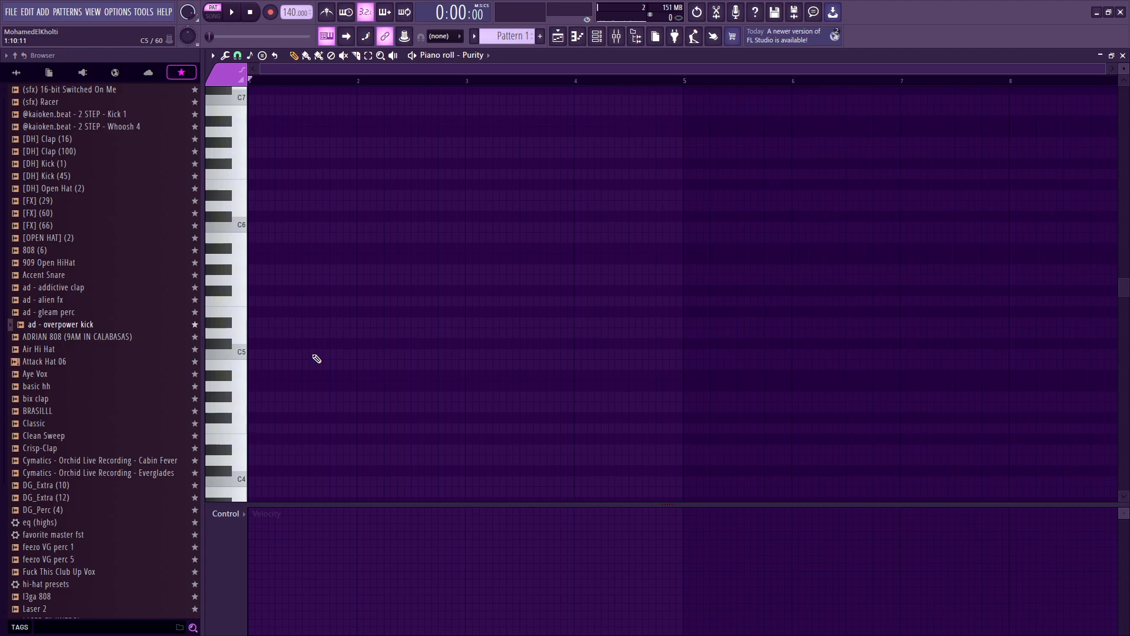
# Step: Stamp a Minor chord on C5 in bar 1
pyautogui.click(271, 56)
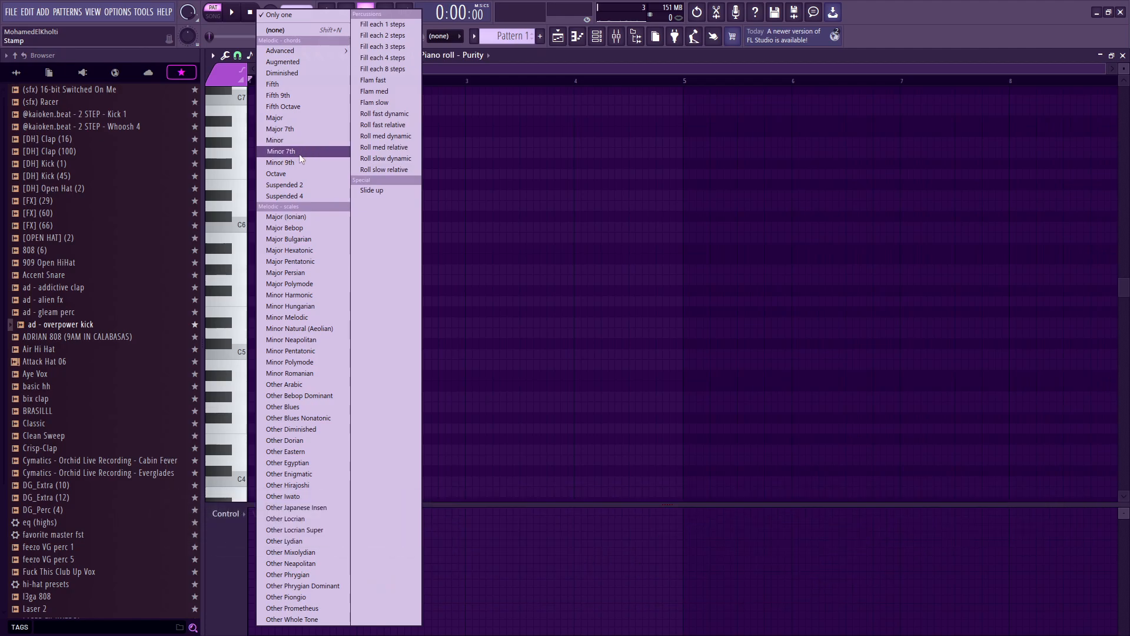
pyautogui.click(293, 142)
pyautogui.click(354, 321)
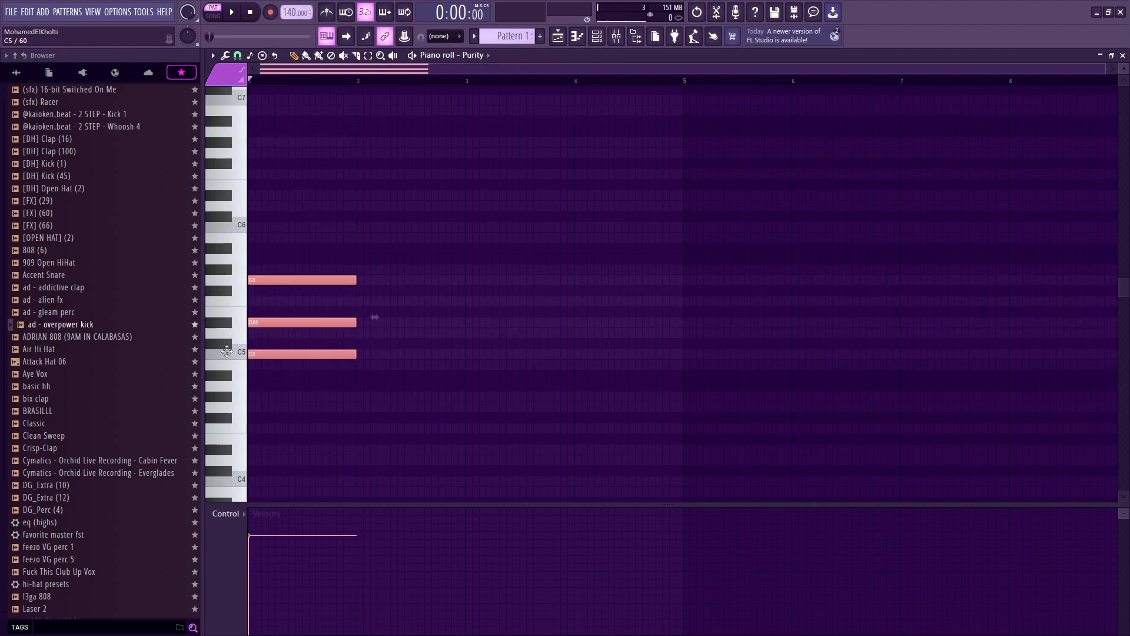
# Step: Stamp a Minor 7th chord on C5 in bar 2
pyautogui.click(262, 56)
pyautogui.click(293, 155)
pyautogui.click(357, 358)
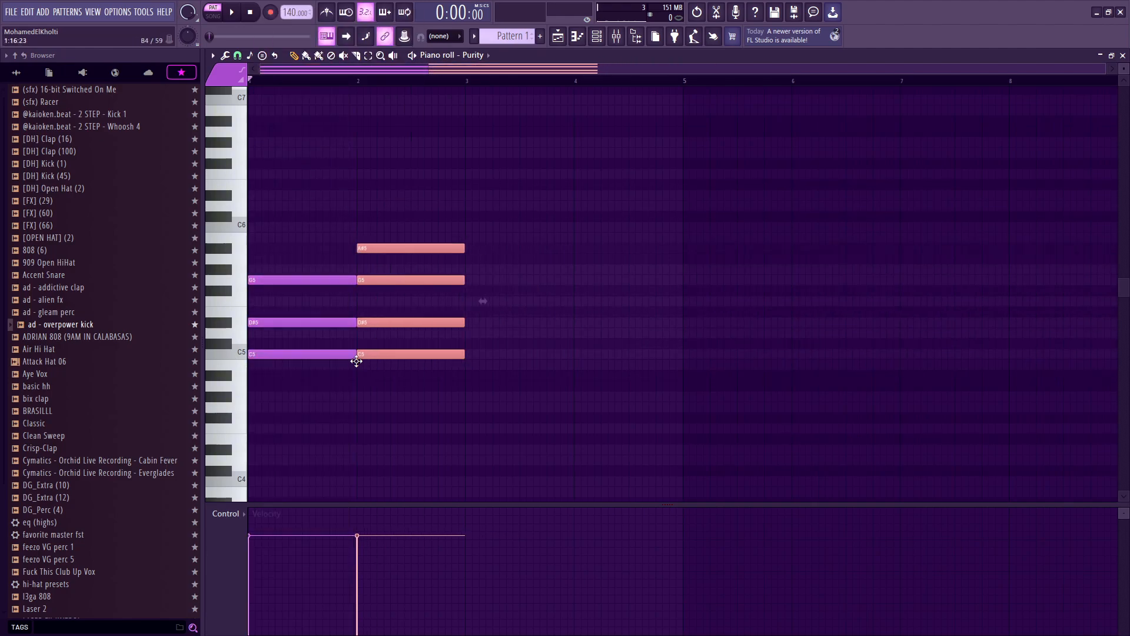
# Step: Stamp a Minor 9th chord and move it onto C5 in bar 3, then deselect it
pyautogui.click(262, 55)
pyautogui.click(299, 165)
pyautogui.click(557, 333)
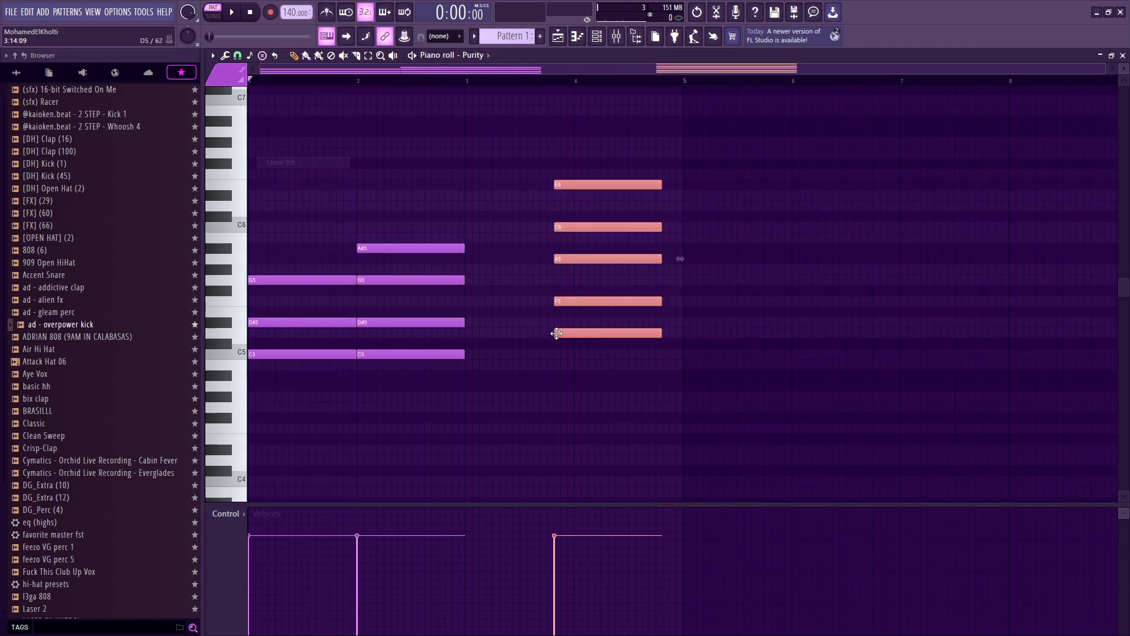
pyautogui.moveTo(557, 333); pyautogui.dragTo(468, 355)
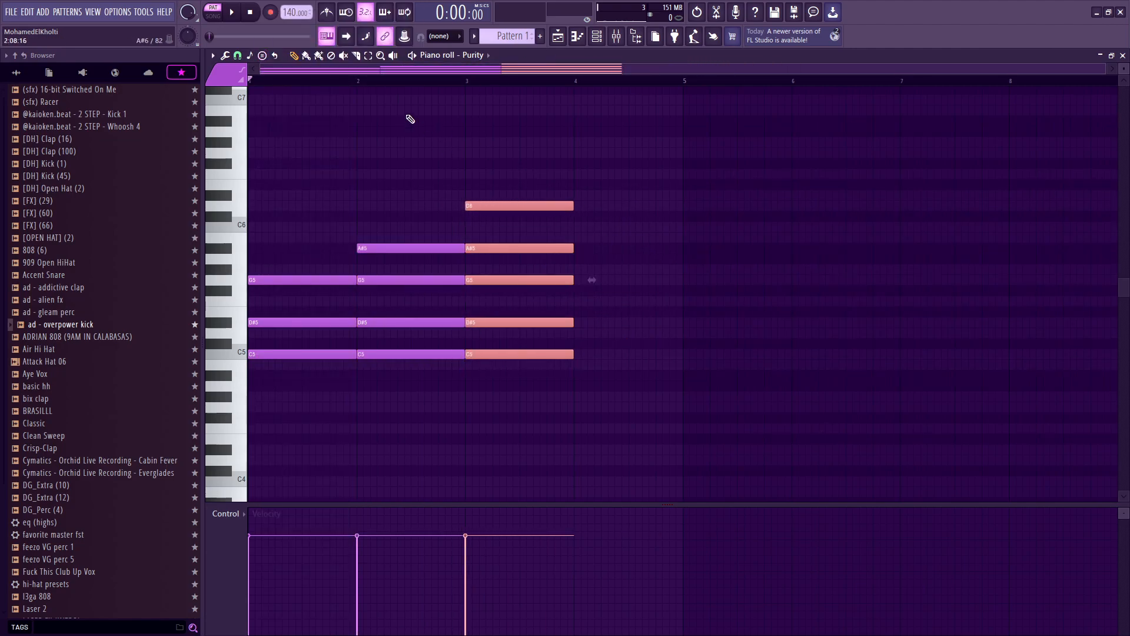
pyautogui.moveTo(363, 118); pyautogui.dragTo(290, 336)
pyautogui.scroll(2, 330, 236)
pyautogui.moveTo(354, 201); pyautogui.dragTo(313, 146)
pyautogui.scroll(-1, 386, 164)
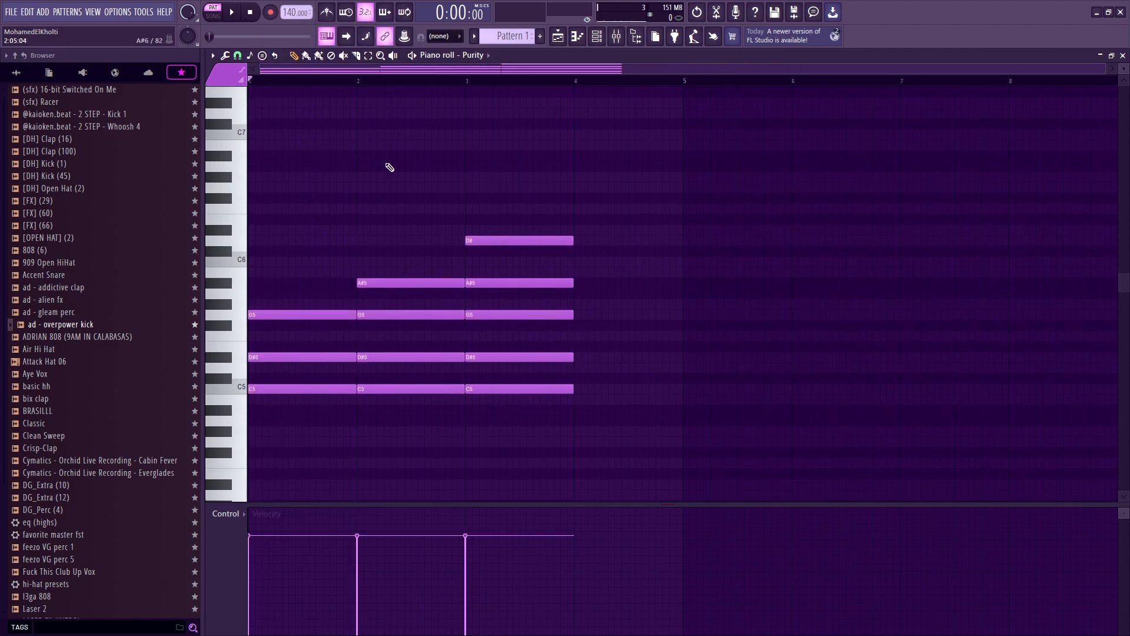
pyautogui.scroll(-2, 389, 168)
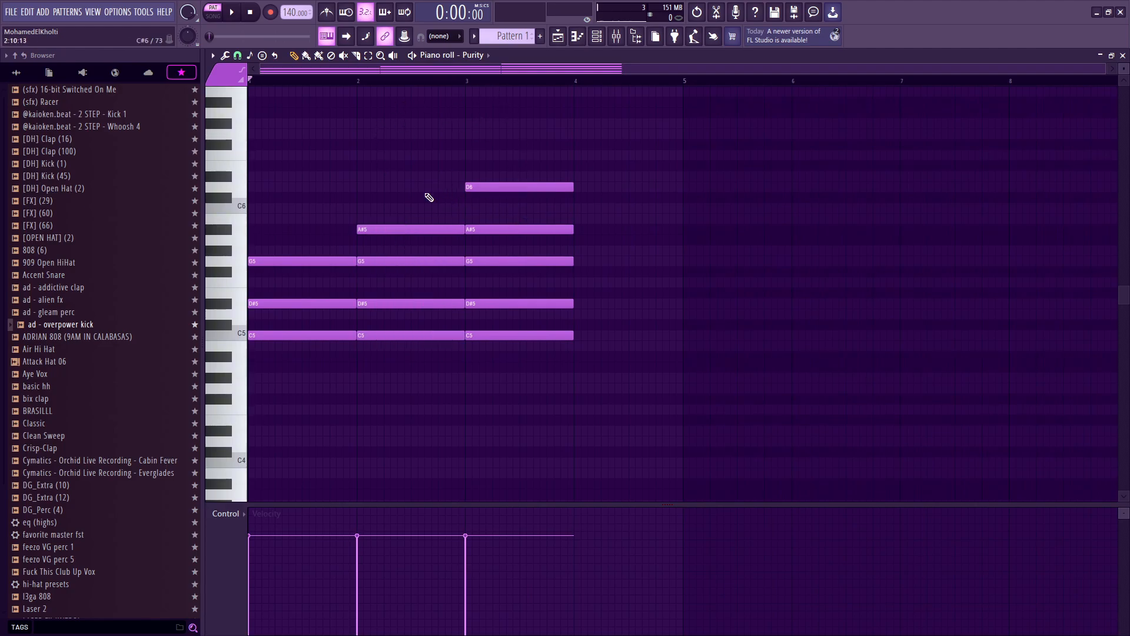
# Step: Play back the three stamped chords, including a pass starting from bar 3
pyautogui.moveTo(600, 118); pyautogui.dragTo(433, 434)
pyautogui.press('space')
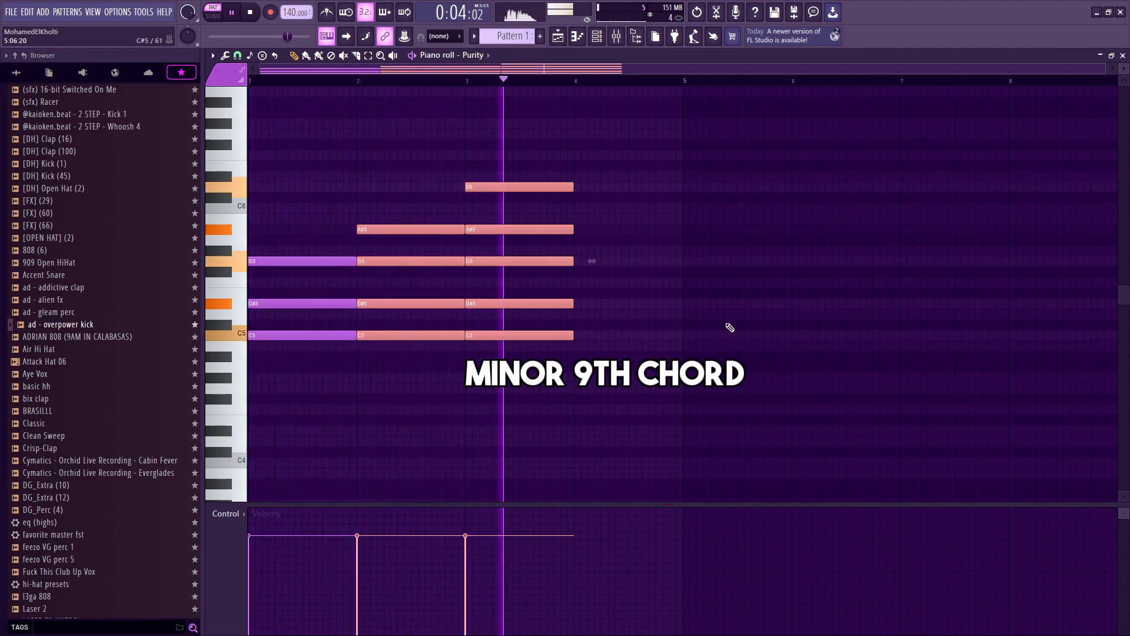
pyautogui.press('space')
pyautogui.click(466, 82)
pyautogui.moveTo(544, 129); pyautogui.dragTo(539, 547)
pyautogui.scroll(3, 536, 327)
pyautogui.click(471, 203)
pyautogui.rightClick(498, 206)
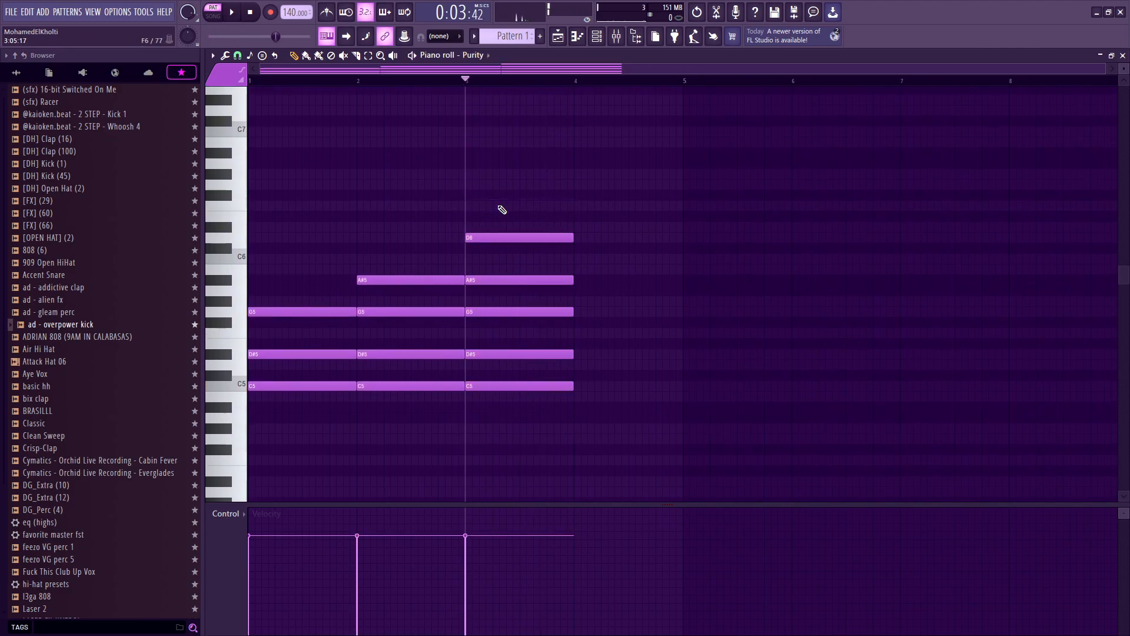
pyautogui.press('space')
pyautogui.press('space')
# Step: Delete all the chords from the piano roll
pyautogui.moveTo(466, 191); pyautogui.dragTo(83, 535)
pyautogui.press('Delete')
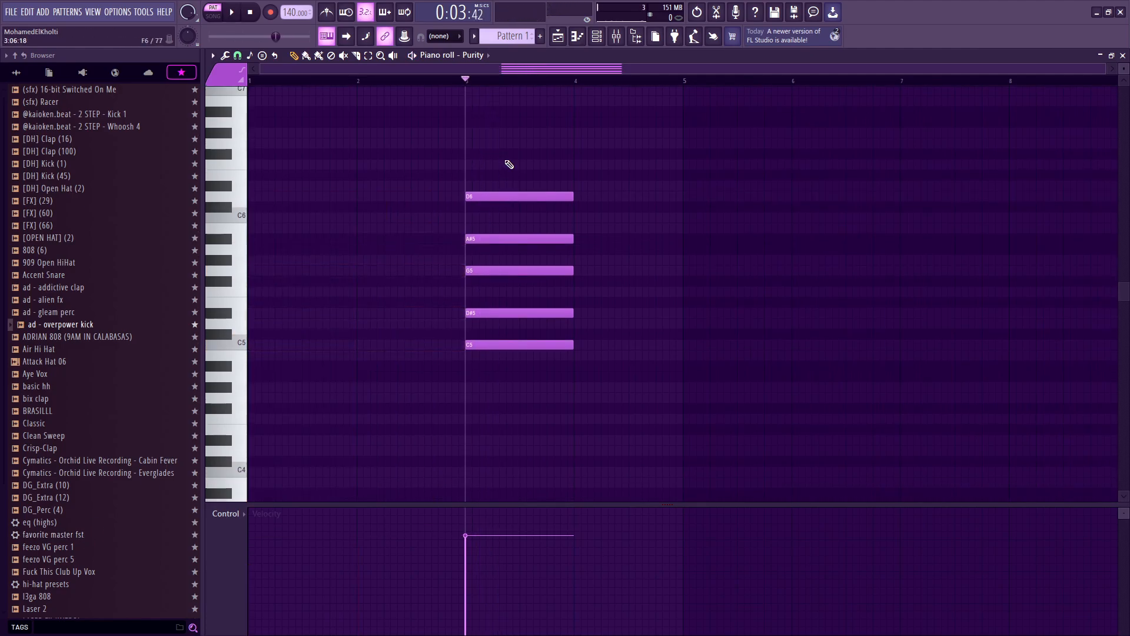
pyautogui.rightClick(539, 167)
pyautogui.moveTo(490, 81); pyautogui.dragTo(251, 80)
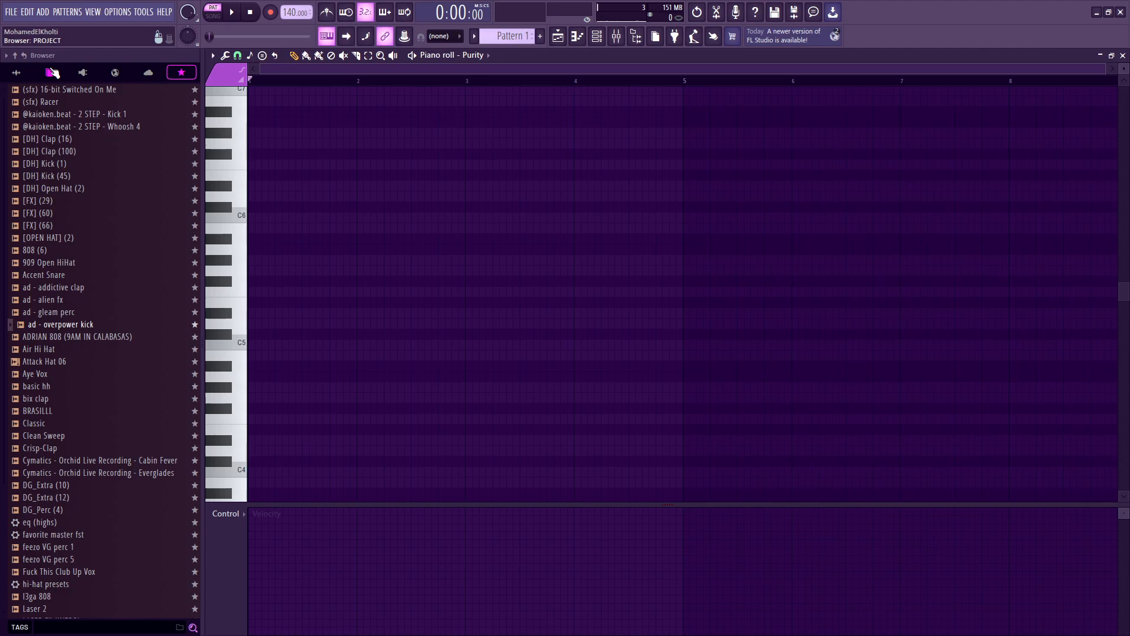
# Step: Stamp a Minor 9th chord on C5 at the start of bar 1
pyautogui.click(250, 55)
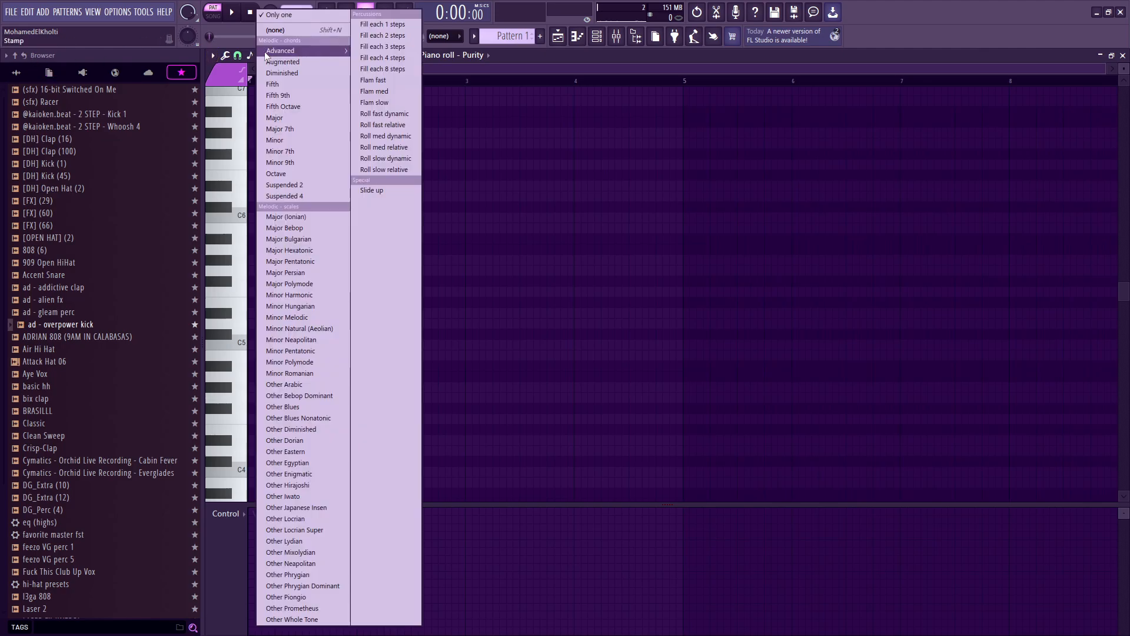
pyautogui.click(309, 165)
pyautogui.moveTo(315, 344); pyautogui.dragTo(236, 344)
# Step: Play the chord and lengthen all its notes to two bars
pyautogui.press('space')
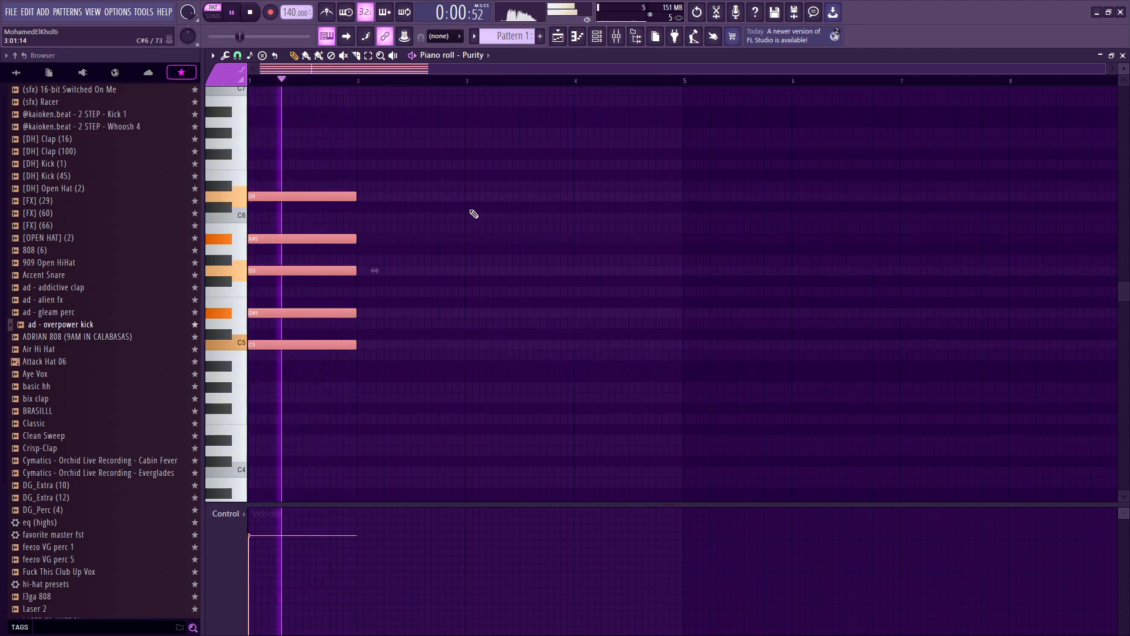
pyautogui.press('space')
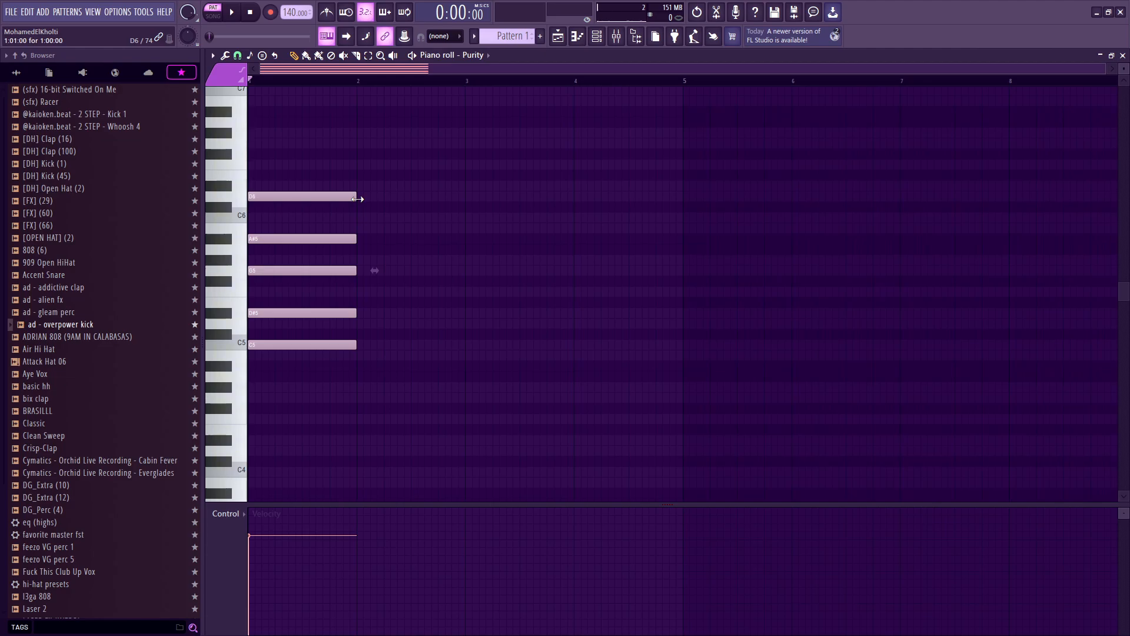
pyautogui.moveTo(358, 199); pyautogui.dragTo(471, 200)
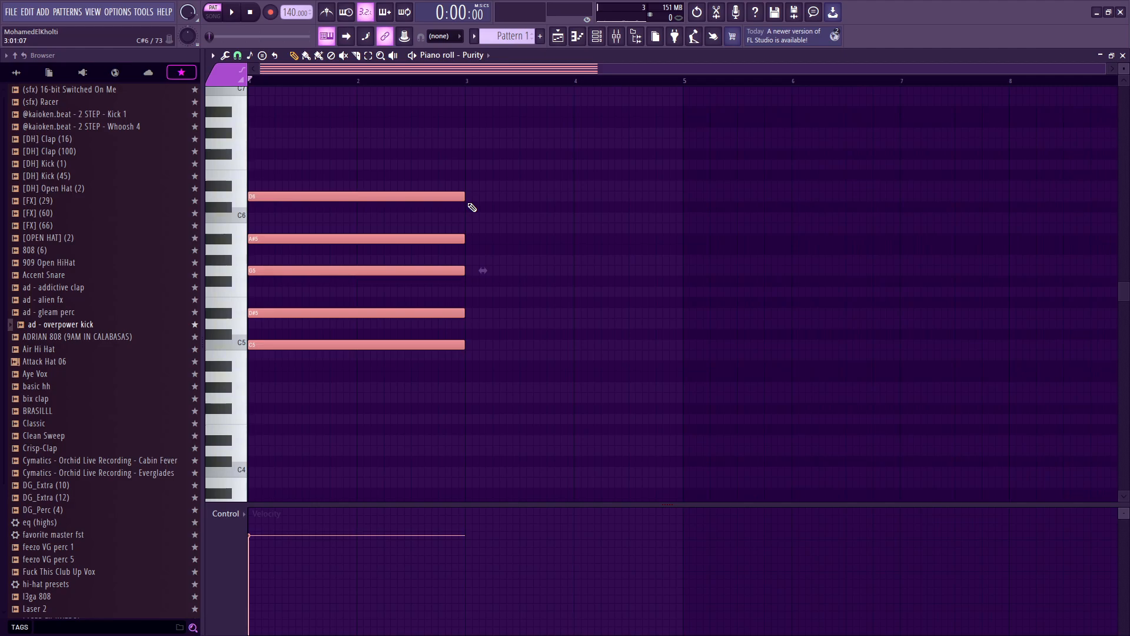
# Step: Duplicate the Minor 9th chord and place the copy directly after it at bar 3
pyautogui.hotkey('ctrl', 'b')
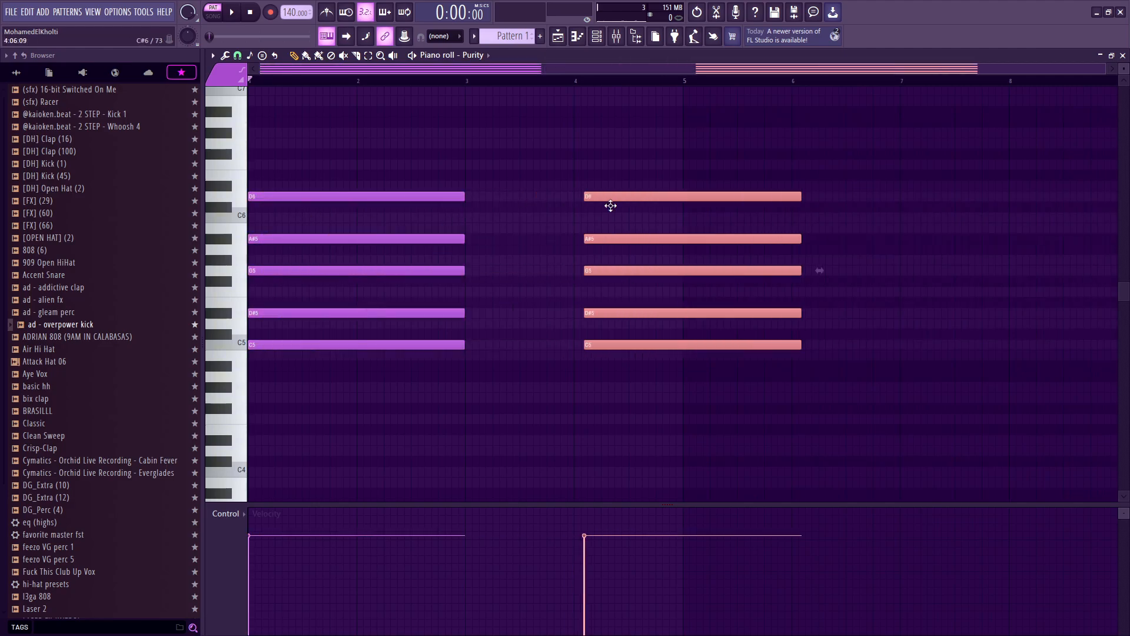
pyautogui.moveTo(495, 207); pyautogui.dragTo(492, 208)
pyautogui.scroll(-2, 347, 112)
pyautogui.moveTo(334, 91); pyautogui.dragTo(295, 240)
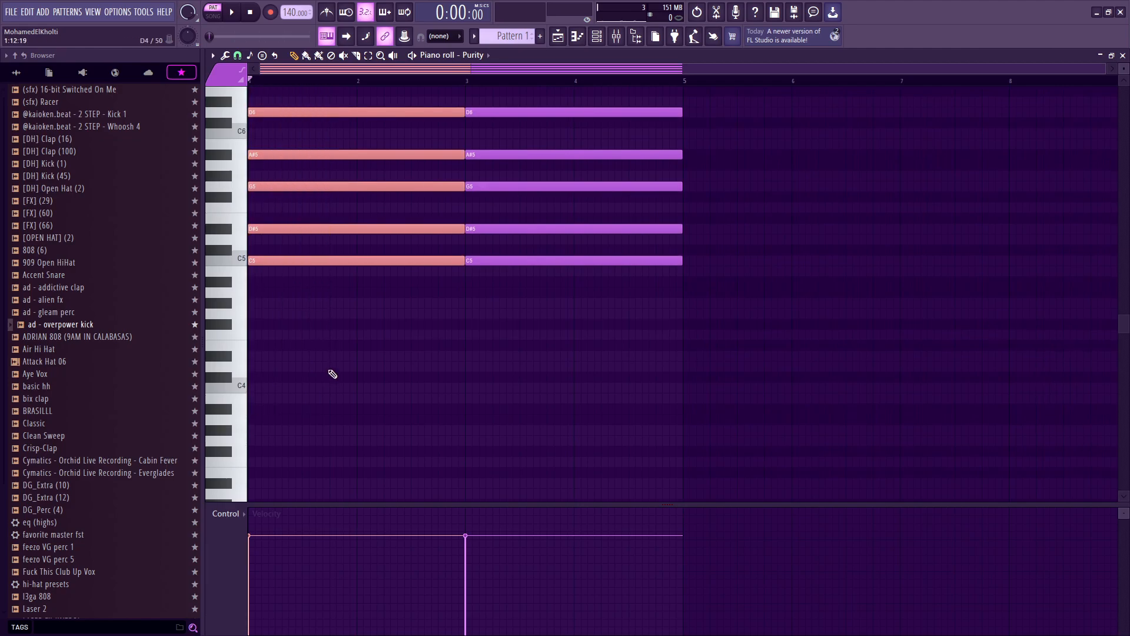
pyautogui.scroll(3, 342, 359)
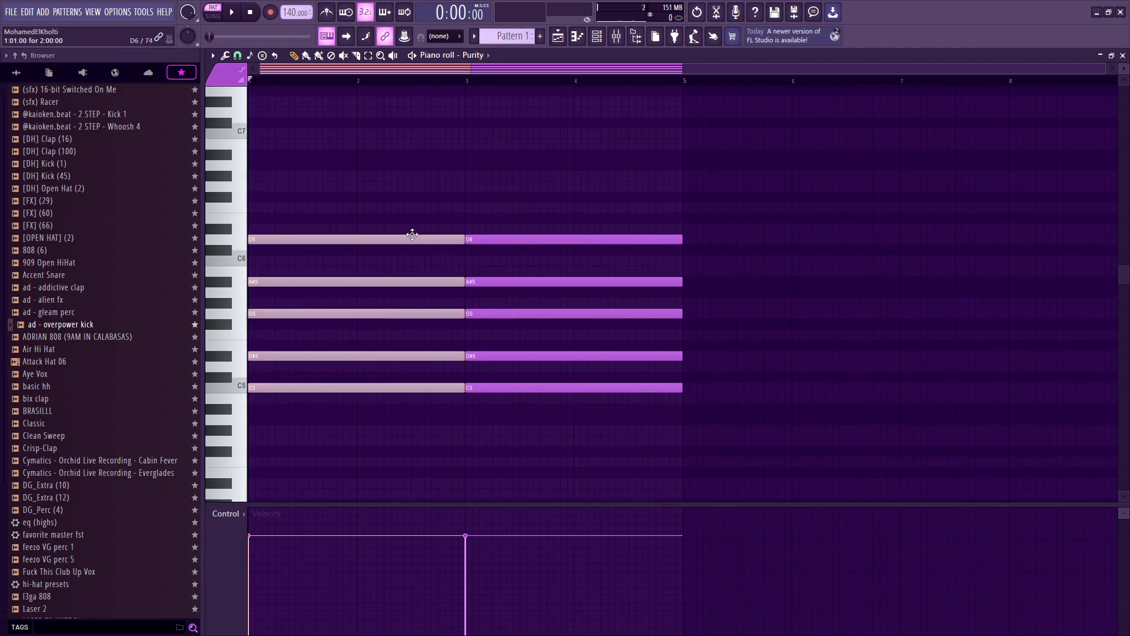
# Step: Select the second chord and transpose it down 5 semitones
pyautogui.moveTo(548, 170); pyautogui.dragTo(540, 541)
pyautogui.scroll(2, 359, 410)
pyautogui.moveTo(345, 410); pyautogui.dragTo(338, 224)
pyautogui.scroll(-3, 406, 259)
pyautogui.moveTo(556, 179); pyautogui.dragTo(561, 510)
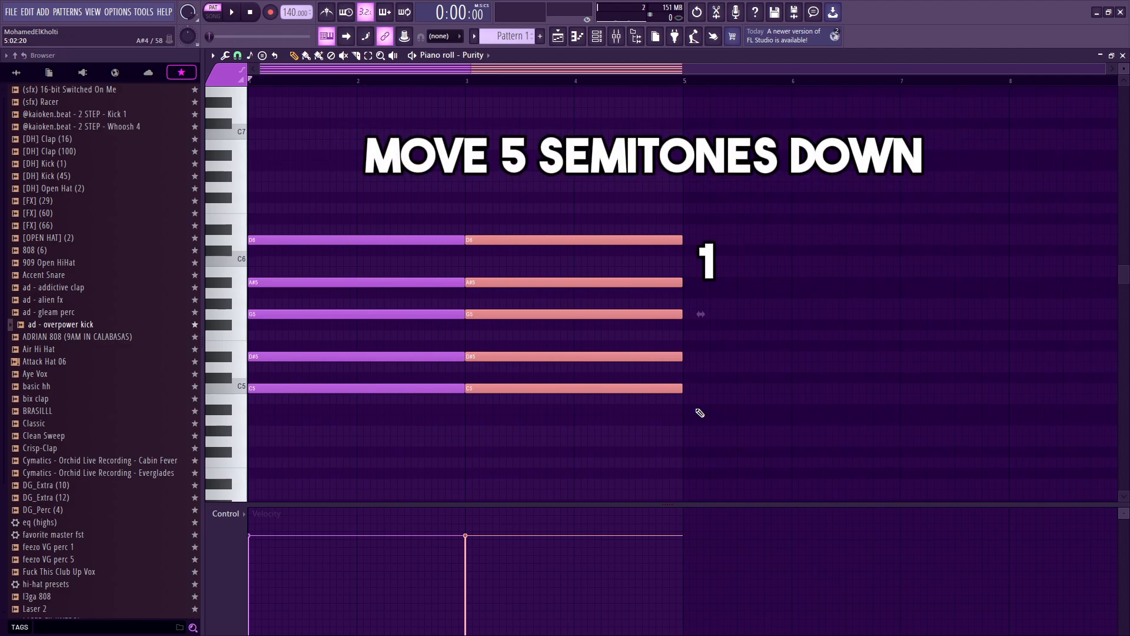
pyautogui.press('Down')
pyautogui.press('Down')
pyautogui.press('Down')
pyautogui.press('Down')
pyautogui.press('Down')
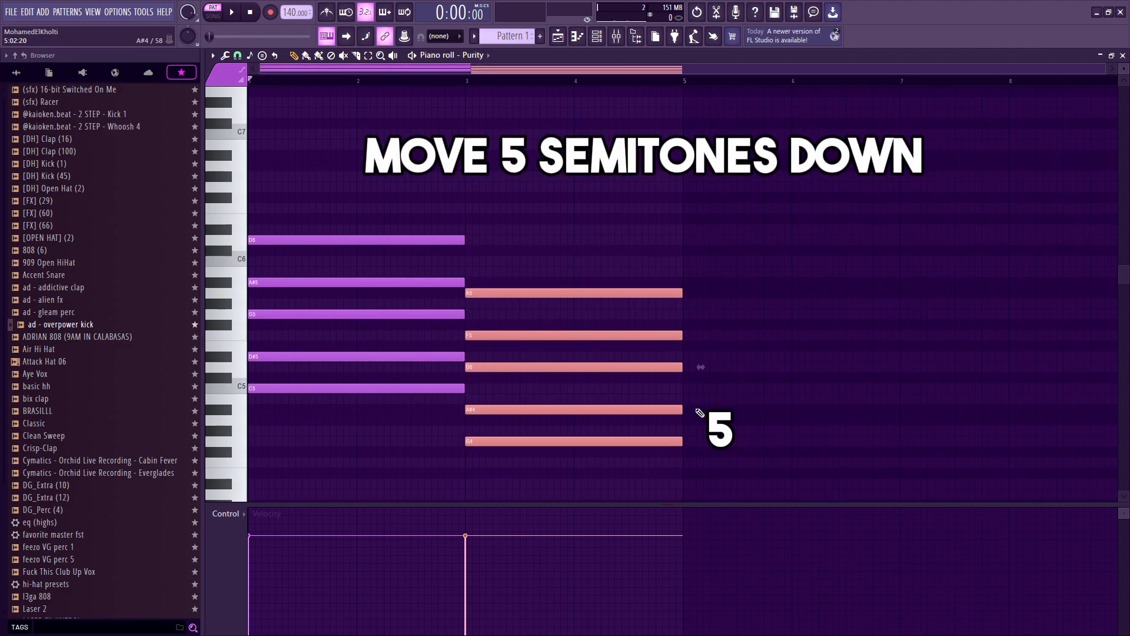
# Step: Play back the two-chord progression
pyautogui.moveTo(329, 446); pyautogui.dragTo(288, 385)
pyautogui.moveTo(526, 476); pyautogui.dragTo(504, 412)
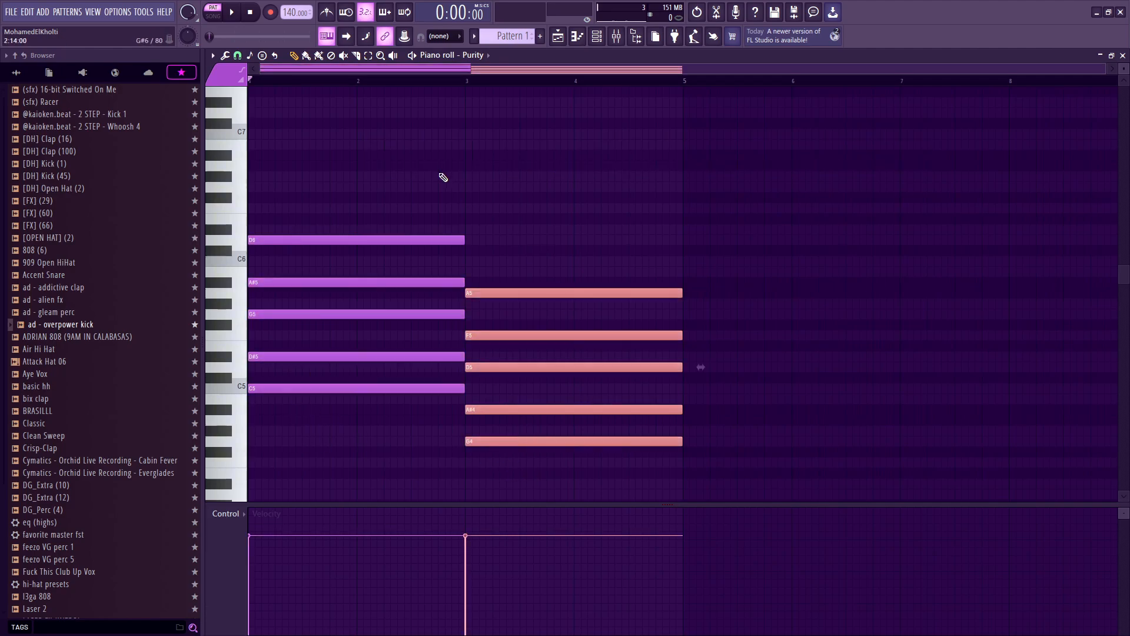
pyautogui.press('space')
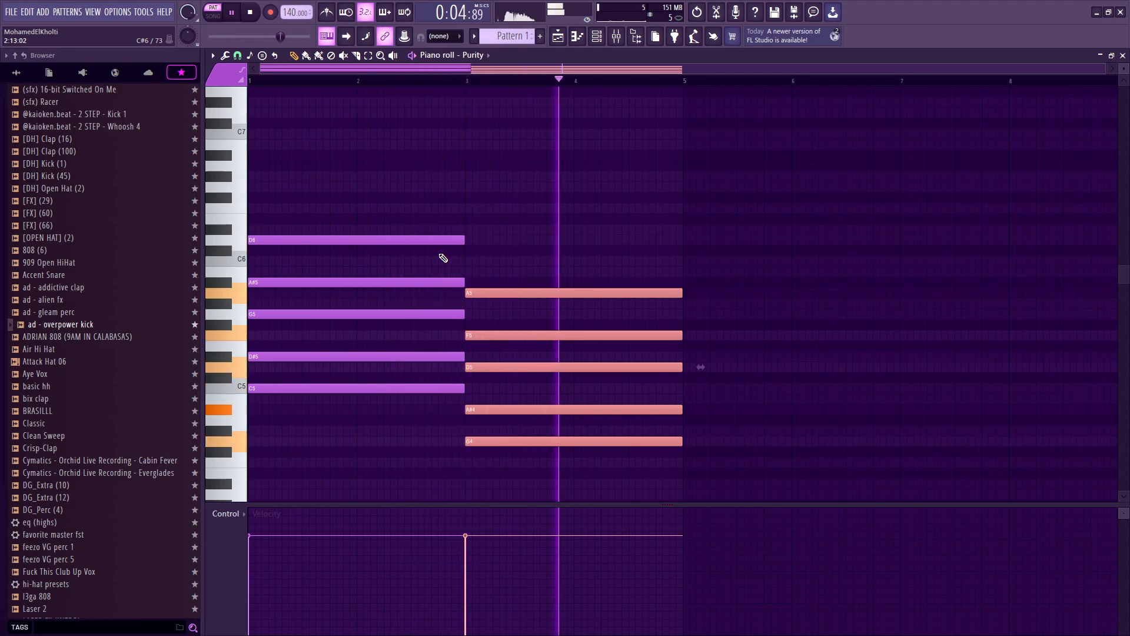
# Step: Try duplicating the whole progression, then undo the duplication
pyautogui.hotkey('ctrl', 'a')
pyautogui.hotkey('ctrl', 'b')
pyautogui.hotkey('ctrl', 'a')
pyautogui.scroll(-2, 588, 295)
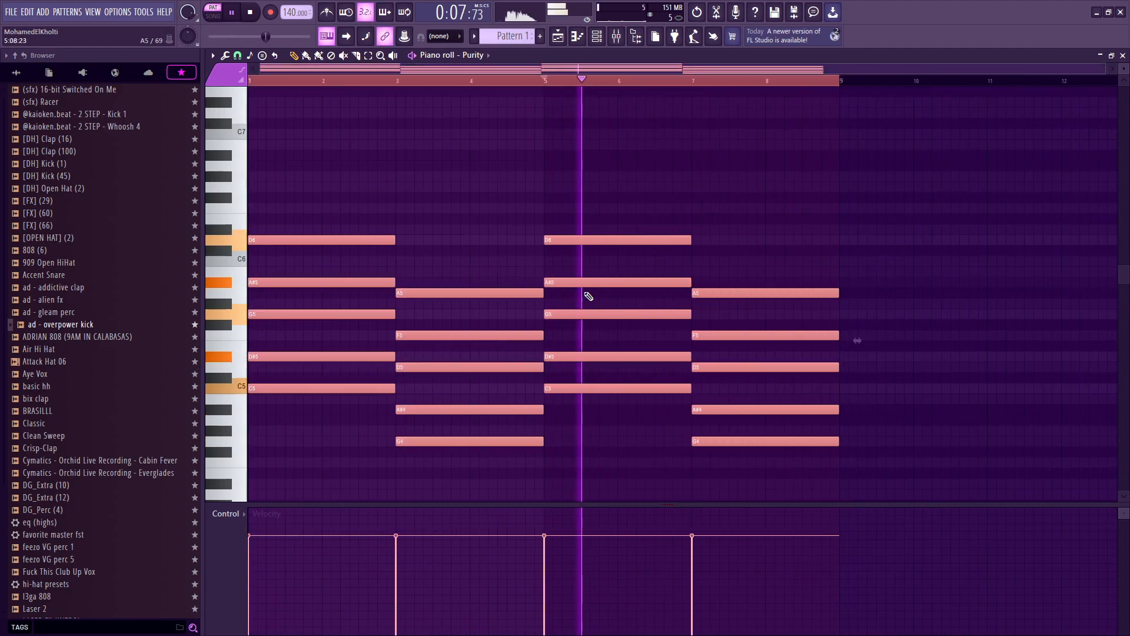
pyautogui.moveTo(854, 219); pyautogui.dragTo(736, 494)
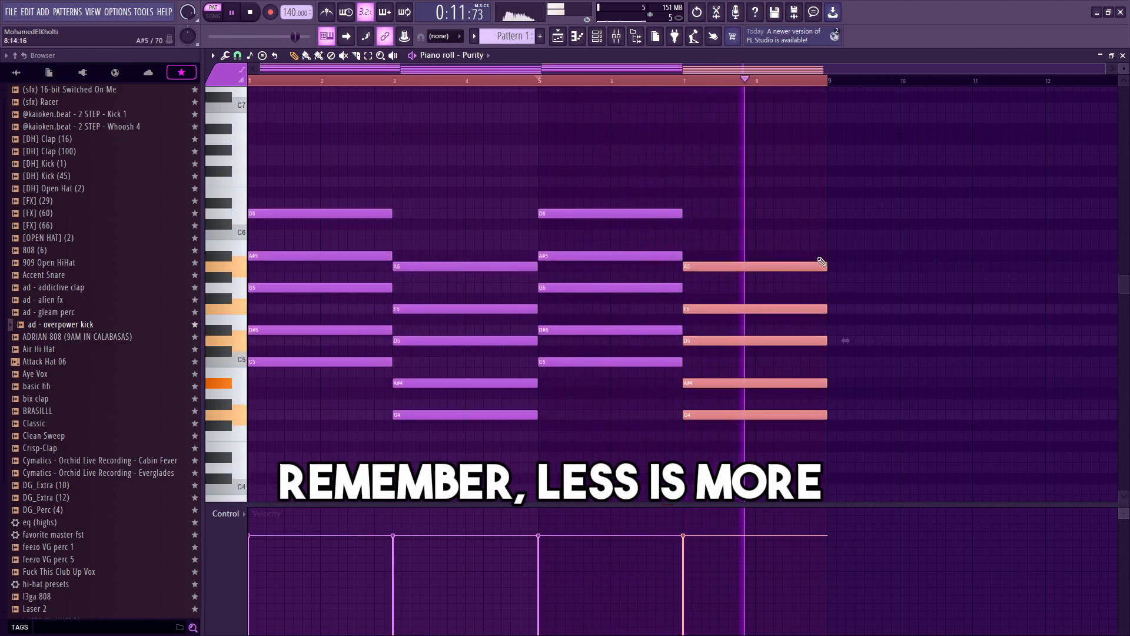
pyautogui.press('space')
pyautogui.hotkey('ctrl', 'z')
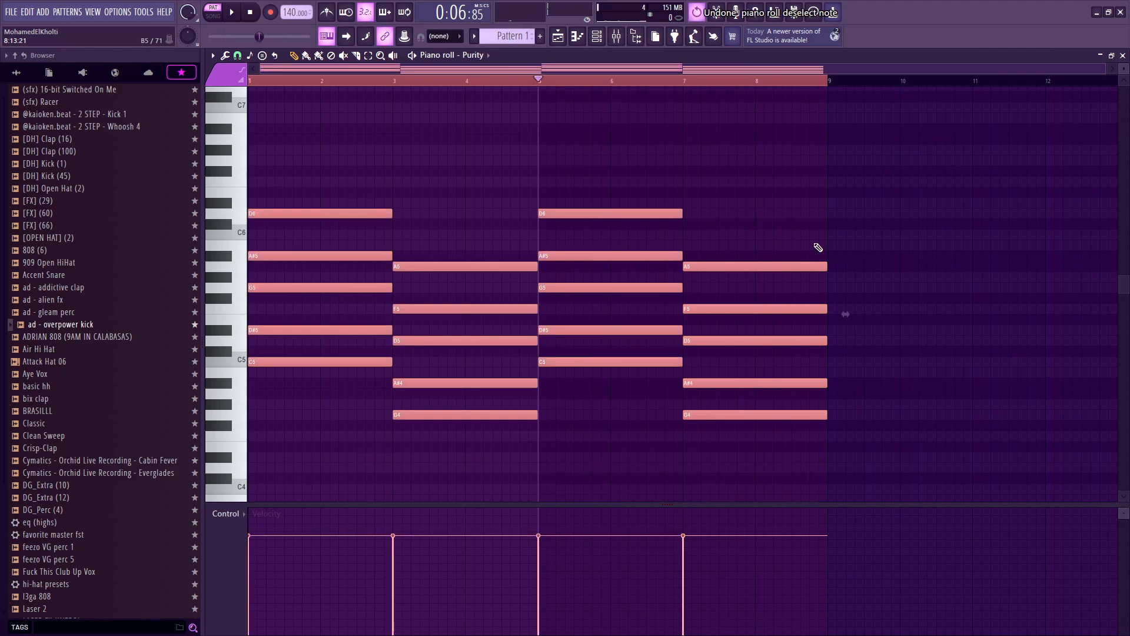
pyautogui.hotkey('ctrl', 'z')
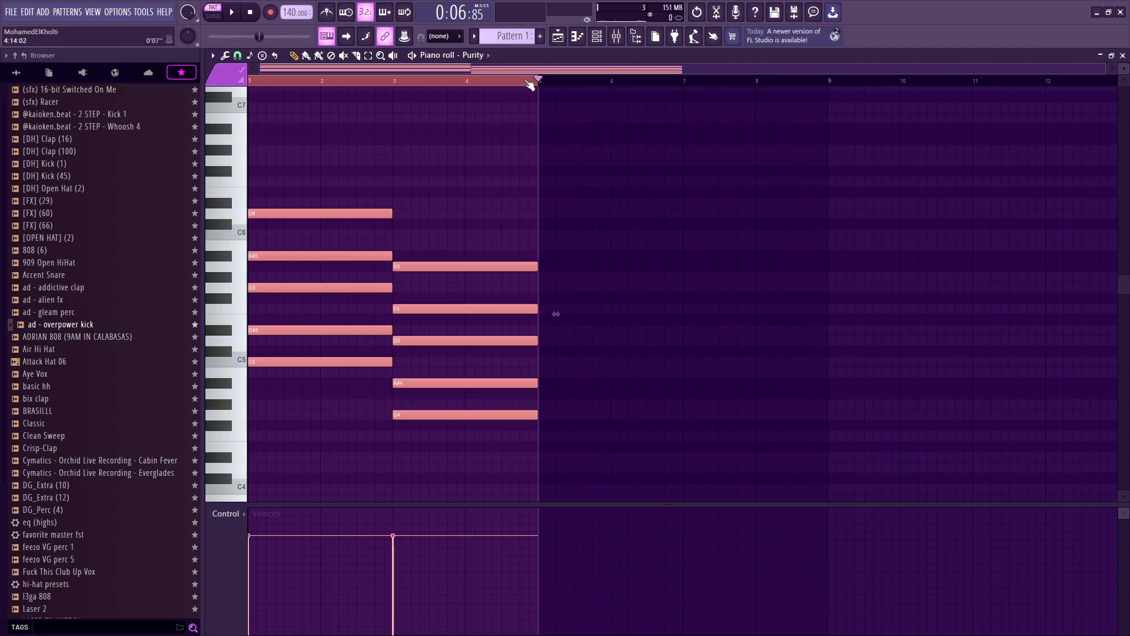
# Step: Select all notes and duplicate the two-chord progression to fill bars 5 to 8
pyautogui.moveTo(539, 106); pyautogui.dragTo(538, 106)
pyautogui.moveTo(609, 134); pyautogui.dragTo(282, 469)
pyautogui.scroll(3, 353, 471)
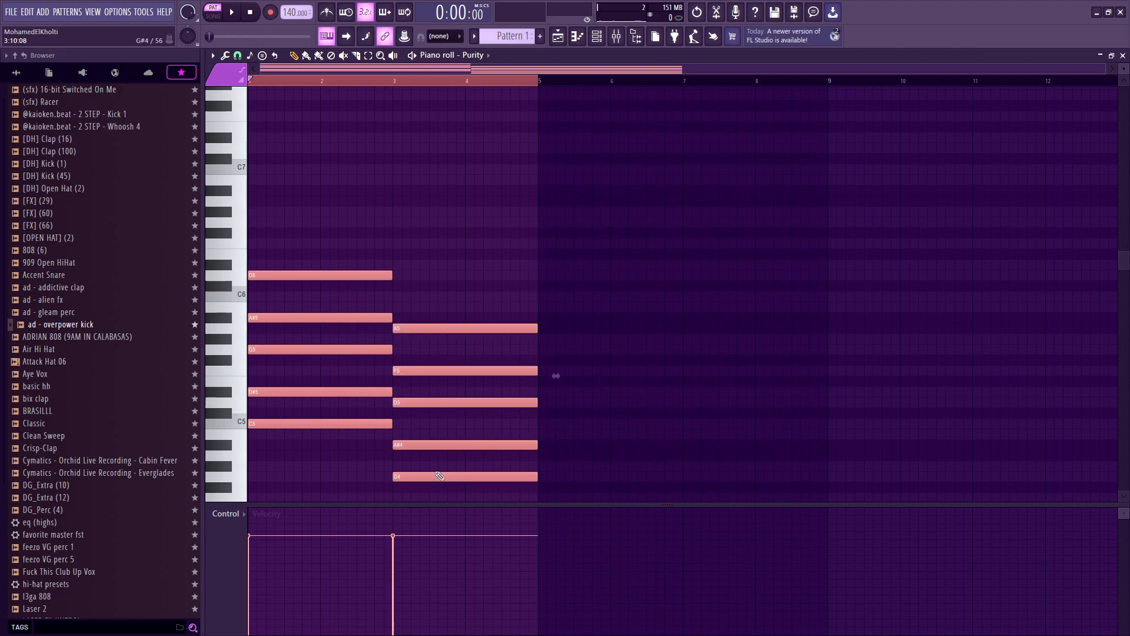
pyautogui.scroll(-1, 414, 52)
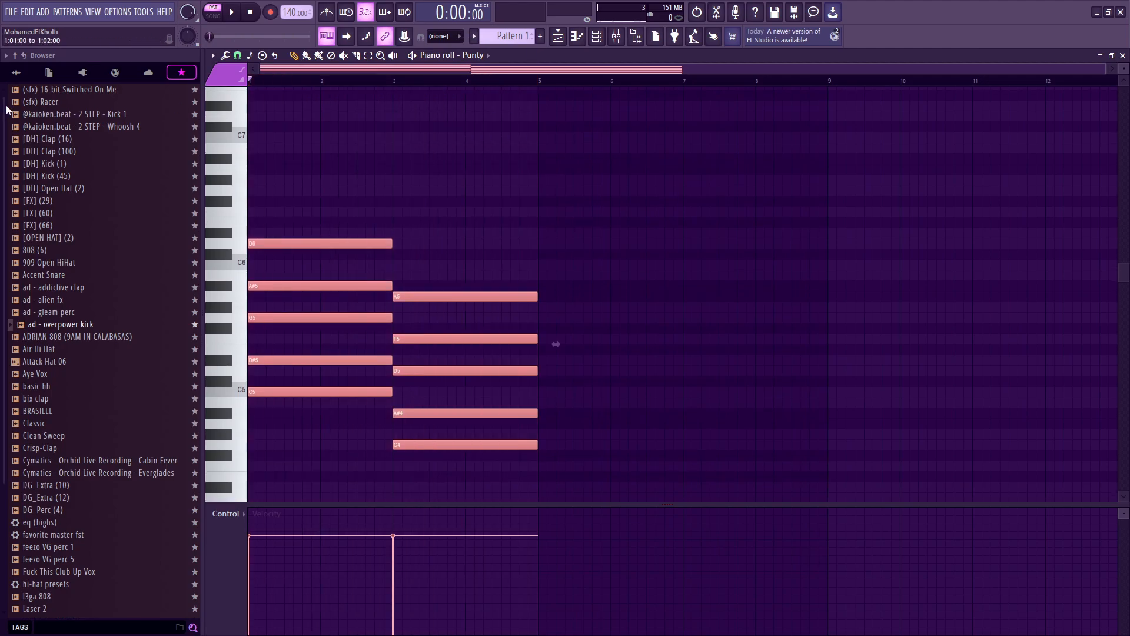
pyautogui.hotkey('ctrl', 'a')
pyautogui.scroll(-1, 570, 232)
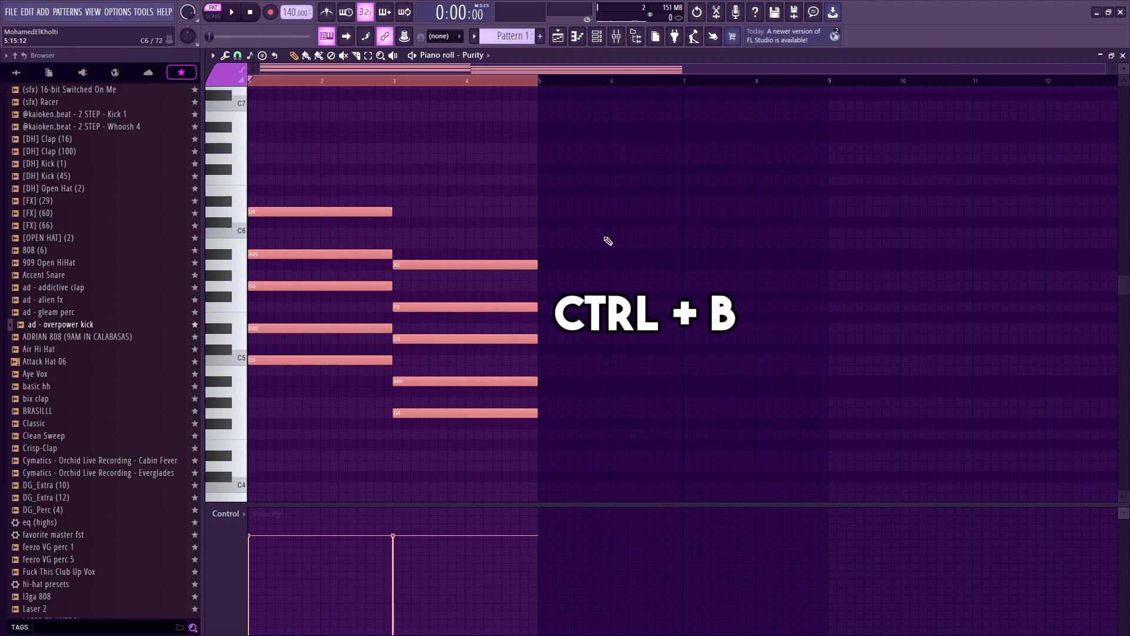
pyautogui.hotkey('ctrl', 'b')
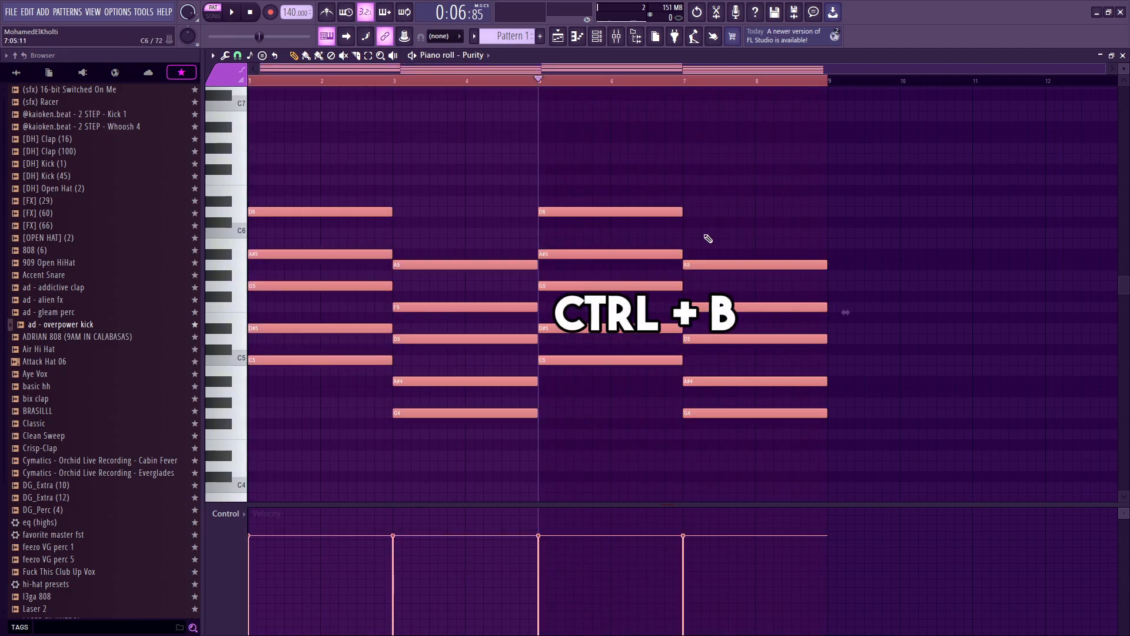
pyautogui.scroll(-1, 708, 238)
pyautogui.hotkey('ctrl', 'b')
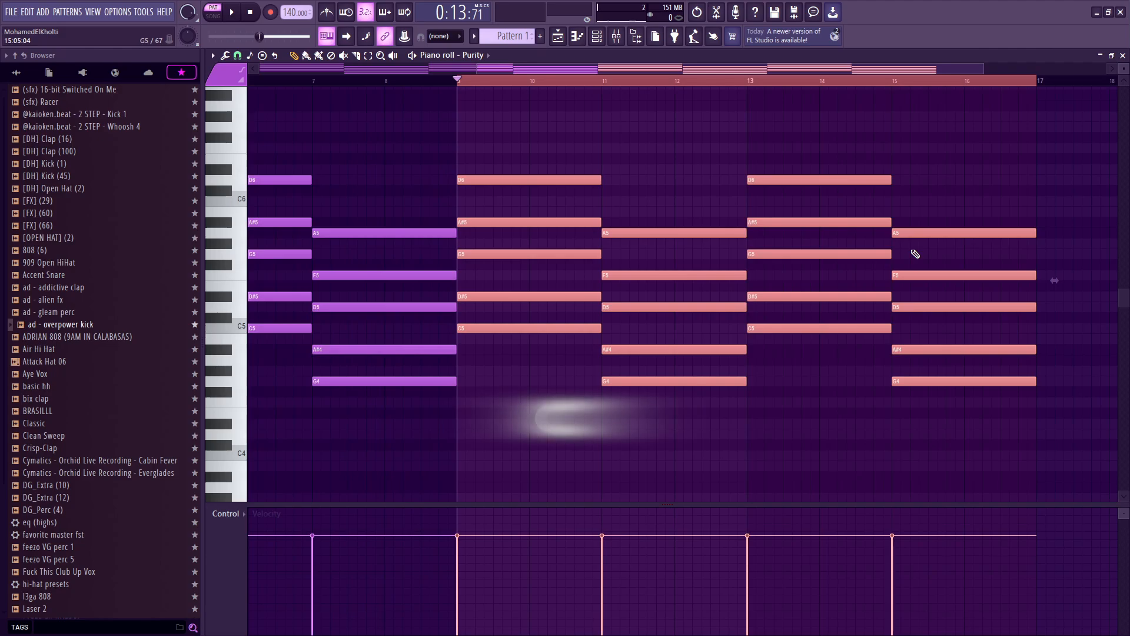
pyautogui.hotkey('ctrl', 'z')
# Step: Shorten the final chord to one bar
pyautogui.scroll(-1, 830, 251)
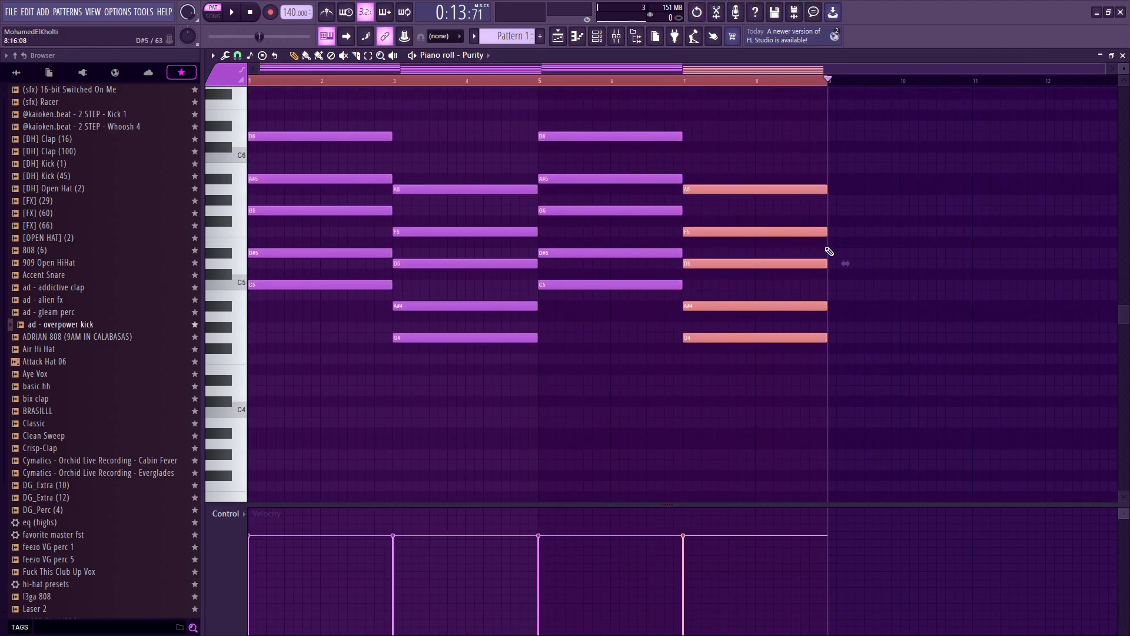
pyautogui.moveTo(825, 189); pyautogui.dragTo(751, 199)
pyautogui.hotkey('ctrl', 'z')
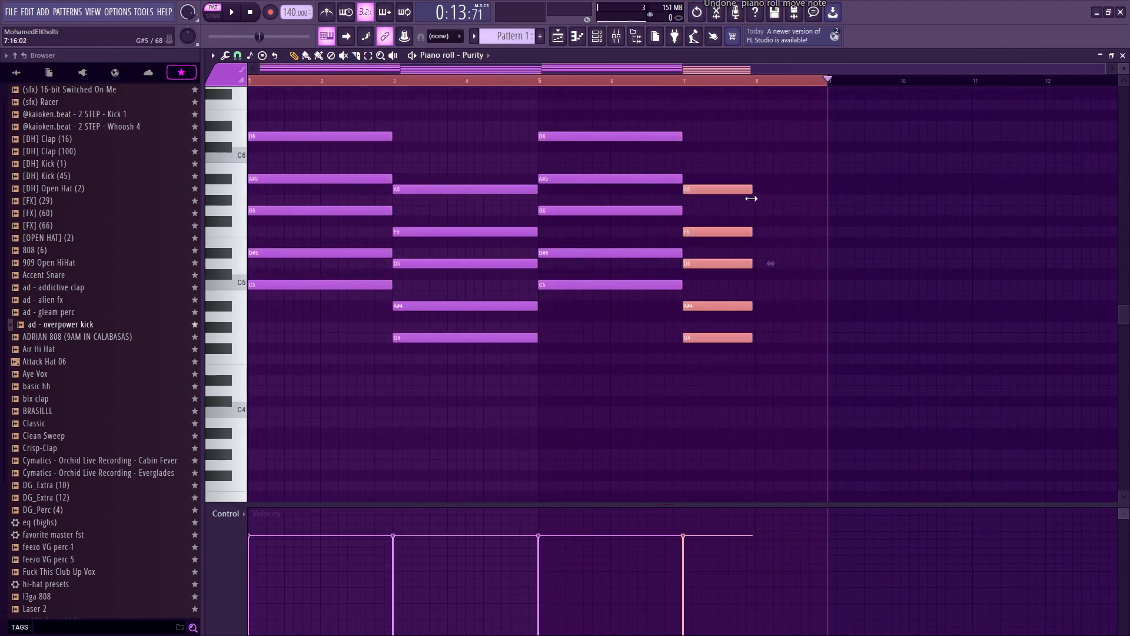
# Step: Stamp a Diminished chord on D5 in bar 8, cleaning up the misplaced notes
pyautogui.scroll(3, 756, 202)
pyautogui.click(260, 55)
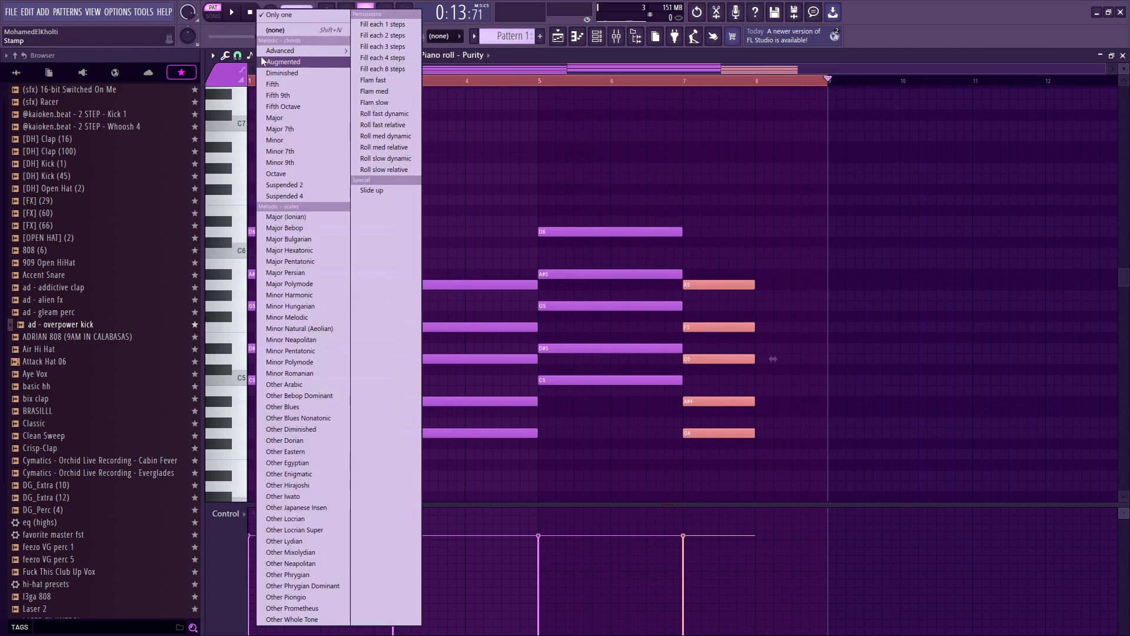
pyautogui.click(285, 74)
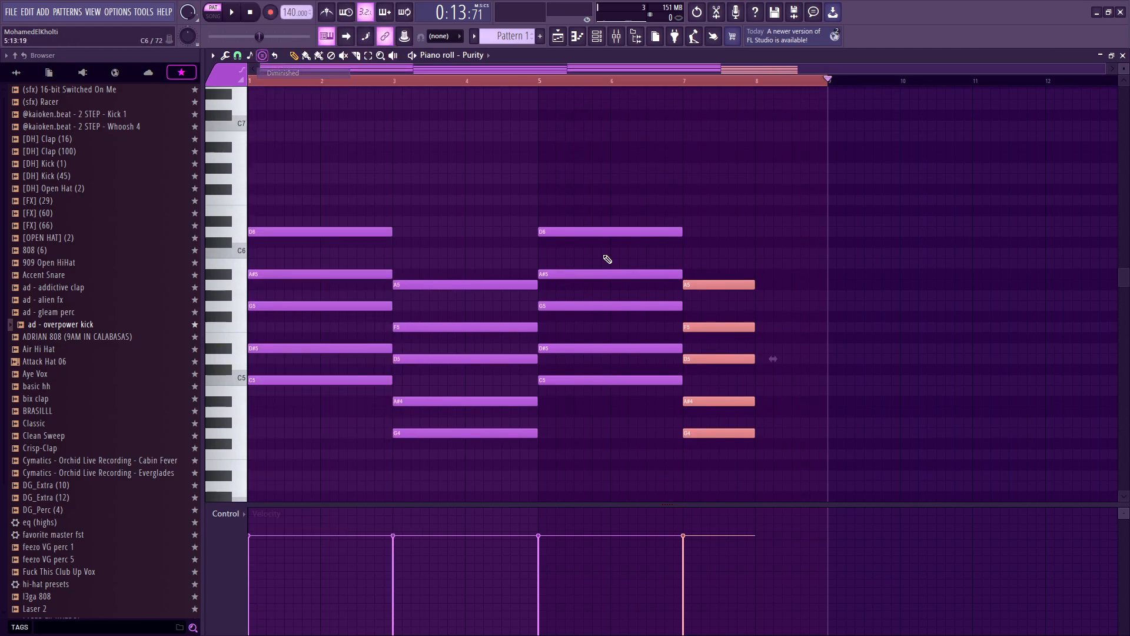
pyautogui.click(758, 348)
pyautogui.moveTo(758, 348); pyautogui.dragTo(755, 318)
pyautogui.click(767, 326)
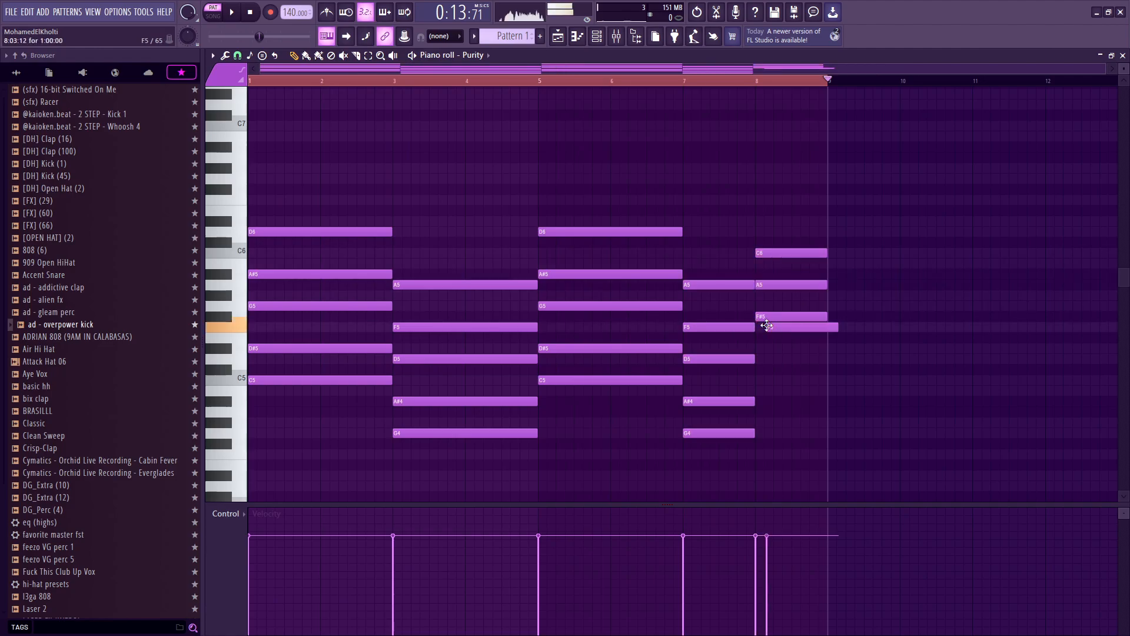
pyautogui.rightClick(781, 329)
pyautogui.moveTo(790, 281); pyautogui.dragTo(777, 351)
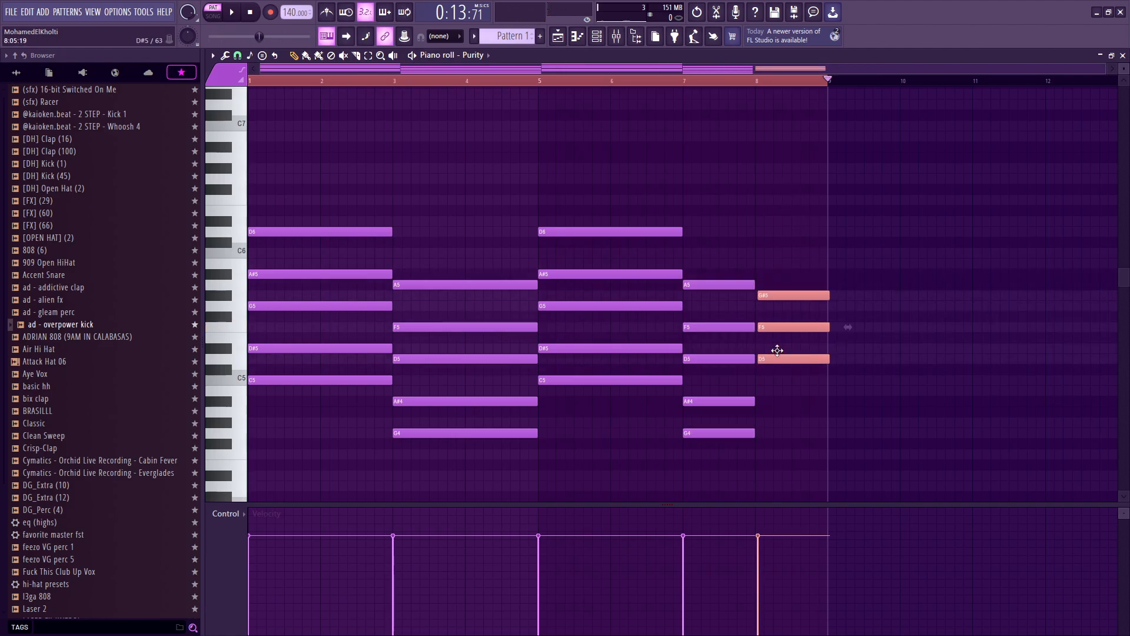
# Step: Play back the progression from bar 7 and return to the start
pyautogui.click(683, 81)
pyautogui.press('space')
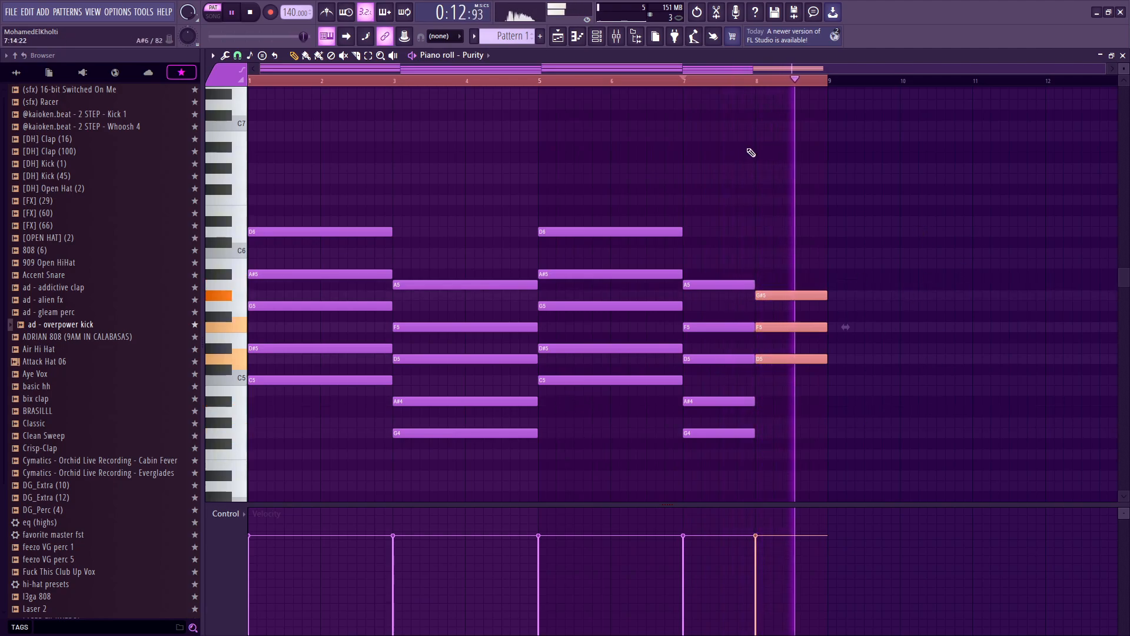
pyautogui.press('space')
pyautogui.press('Home')
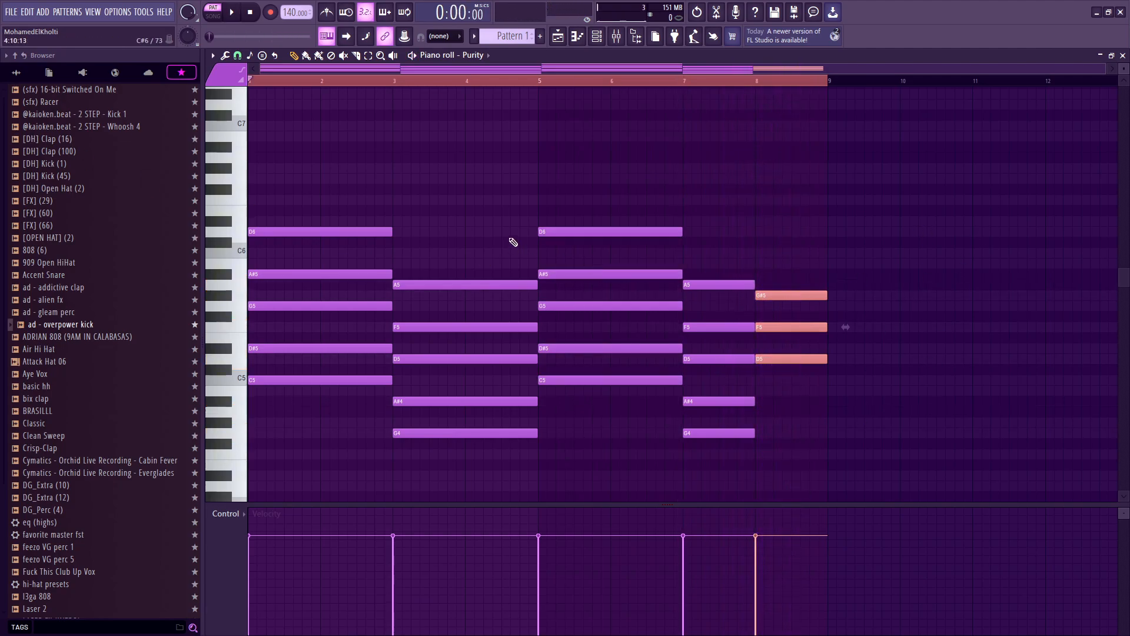
pyautogui.click(777, 252)
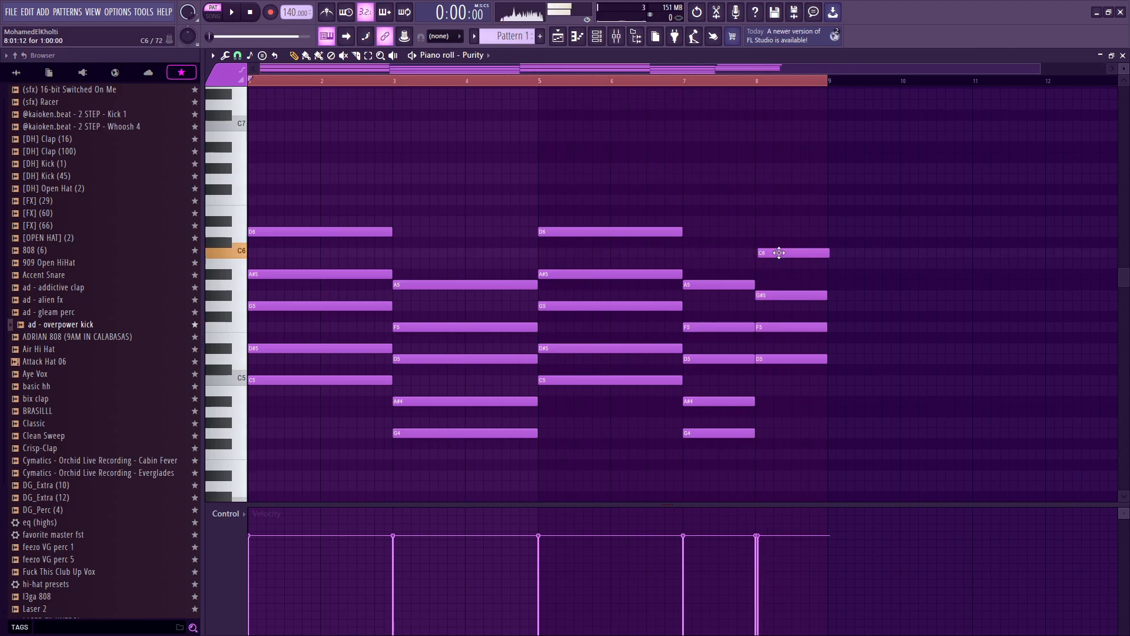
pyautogui.moveTo(777, 252); pyautogui.dragTo(776, 232)
pyautogui.rightClick(776, 232)
# Step: Play back the finished chord progression
pyautogui.press('space')
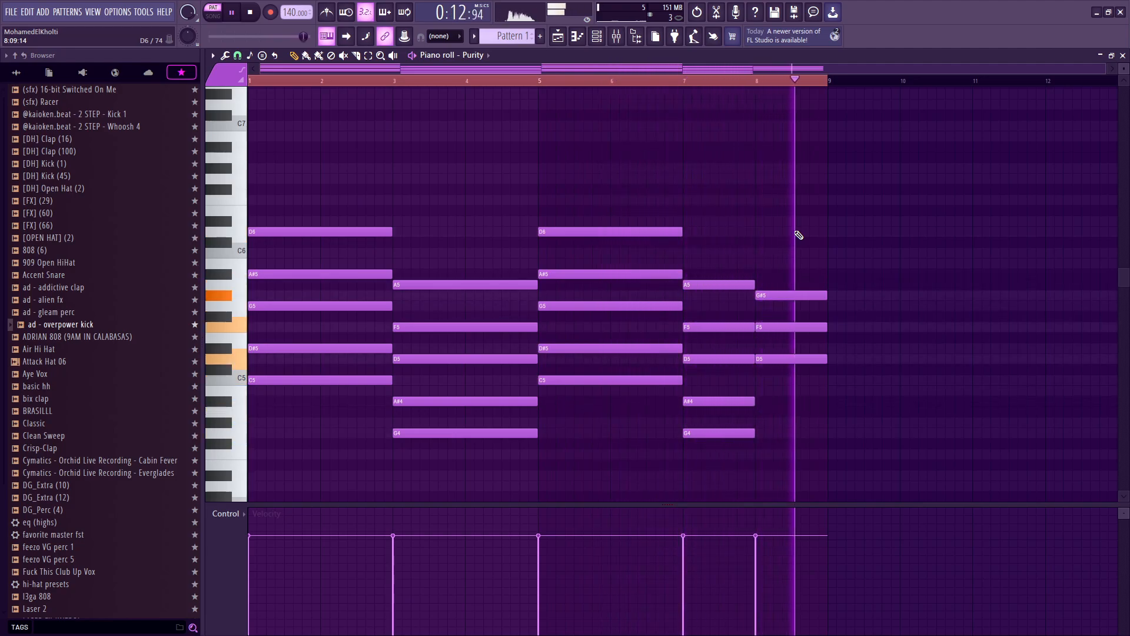
pyautogui.press('space')
pyautogui.moveTo(706, 78); pyautogui.dragTo(144, 204)
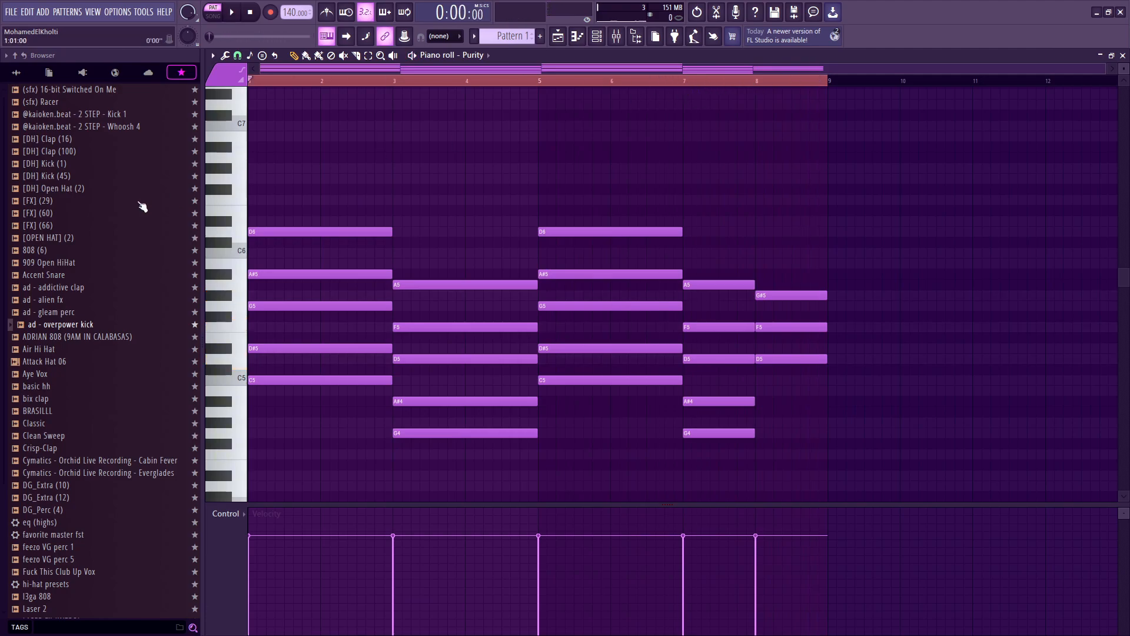
pyautogui.moveTo(325, 184); pyautogui.dragTo(312, 529)
pyautogui.scroll(3, 330, 441)
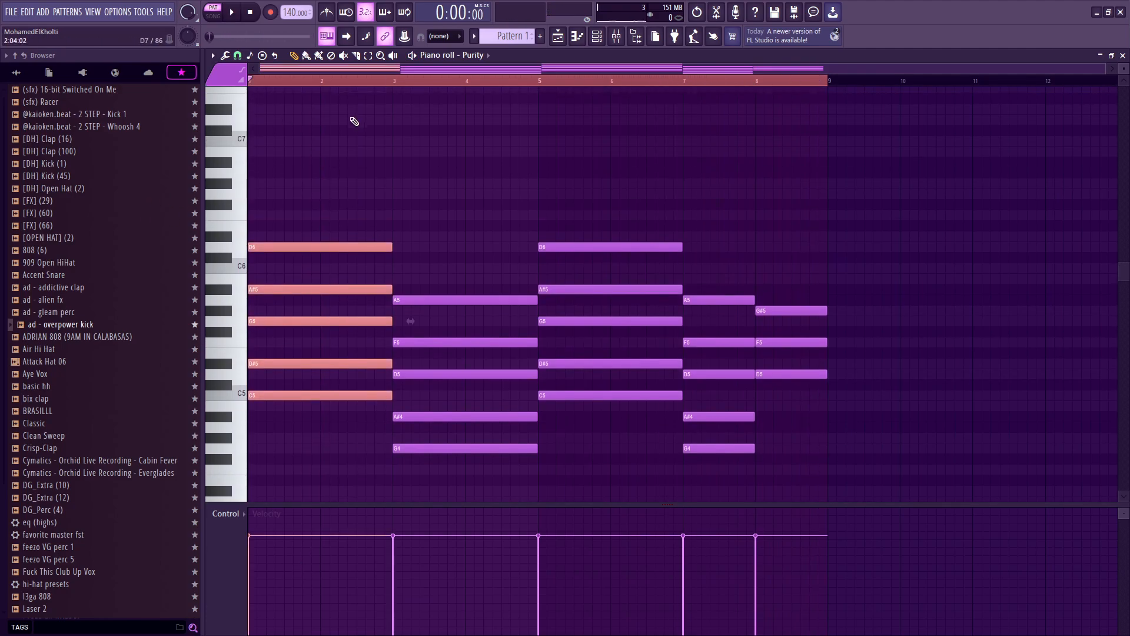
pyautogui.moveTo(820, 265); pyautogui.dragTo(821, 436)
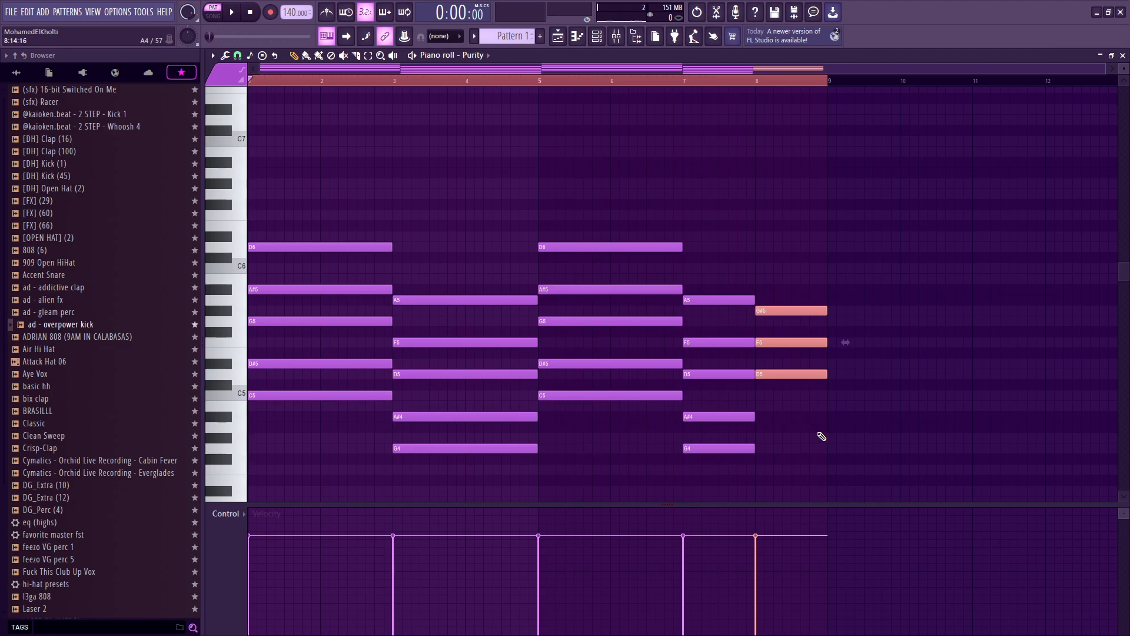
pyautogui.moveTo(884, 386); pyautogui.dragTo(805, 378)
pyautogui.moveTo(951, 438); pyautogui.dragTo(788, 352)
pyautogui.moveTo(886, 407)
pyautogui.mouseDown()
pyautogui.moveTo(739, 343)
pyautogui.moveTo(754, 381)
pyautogui.moveTo(765, 376)
pyautogui.mouseUp()
pyautogui.moveTo(892, 355)
pyautogui.mouseDown()
pyautogui.moveTo(821, 330)
pyautogui.moveTo(870, 340)
pyautogui.mouseUp()
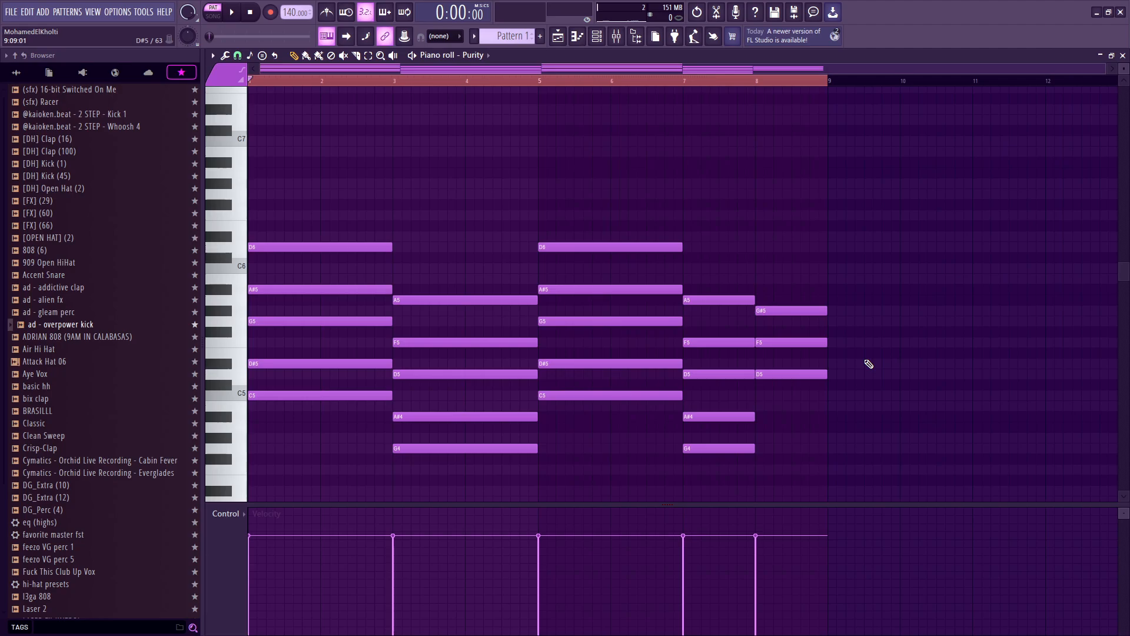
# Step: Add a D6 note on top of the final chord in bar 8, removing the stray copy in bar 9
pyautogui.click(766, 247)
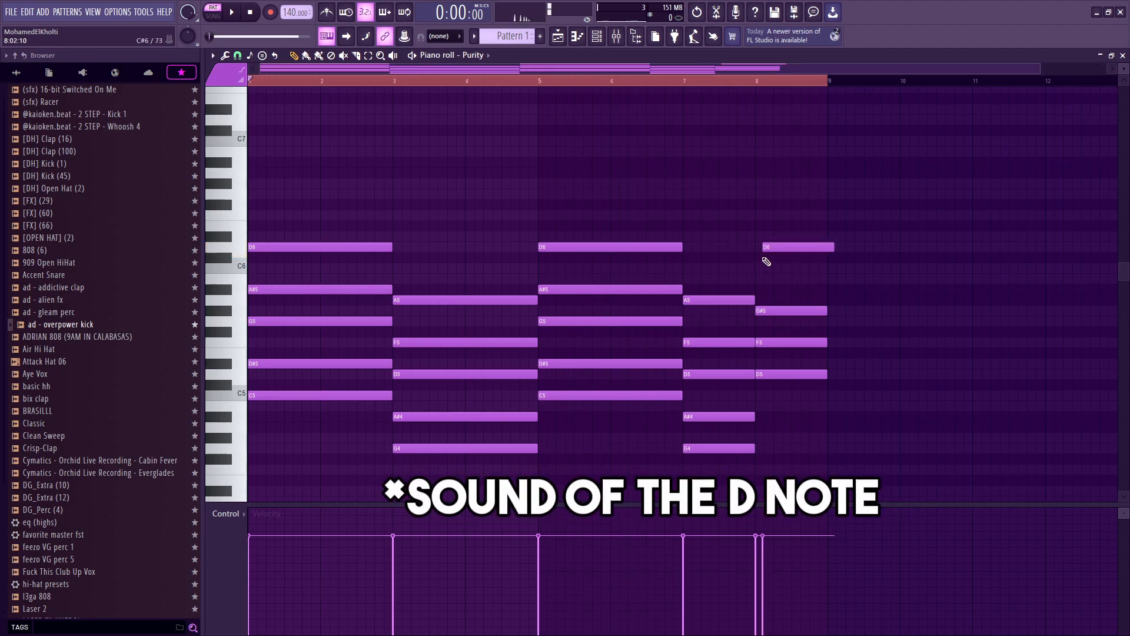
pyautogui.moveTo(769, 248); pyautogui.dragTo(773, 251)
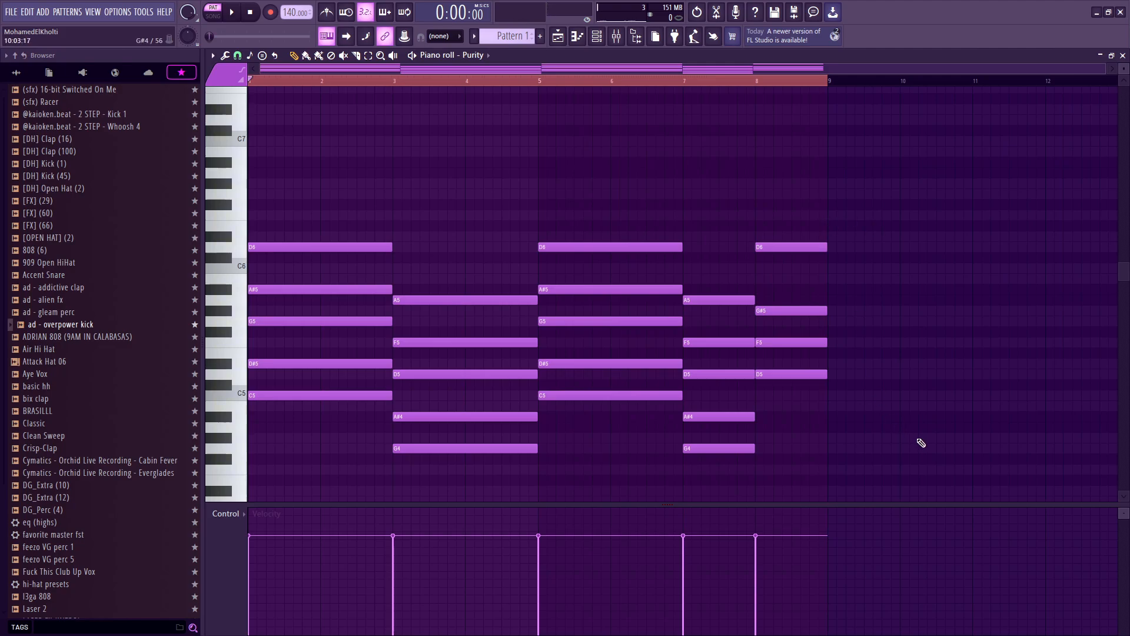
pyautogui.moveTo(922, 442); pyautogui.dragTo(797, 371)
pyautogui.moveTo(931, 379); pyautogui.dragTo(836, 370)
pyautogui.moveTo(838, 373); pyautogui.dragTo(829, 372)
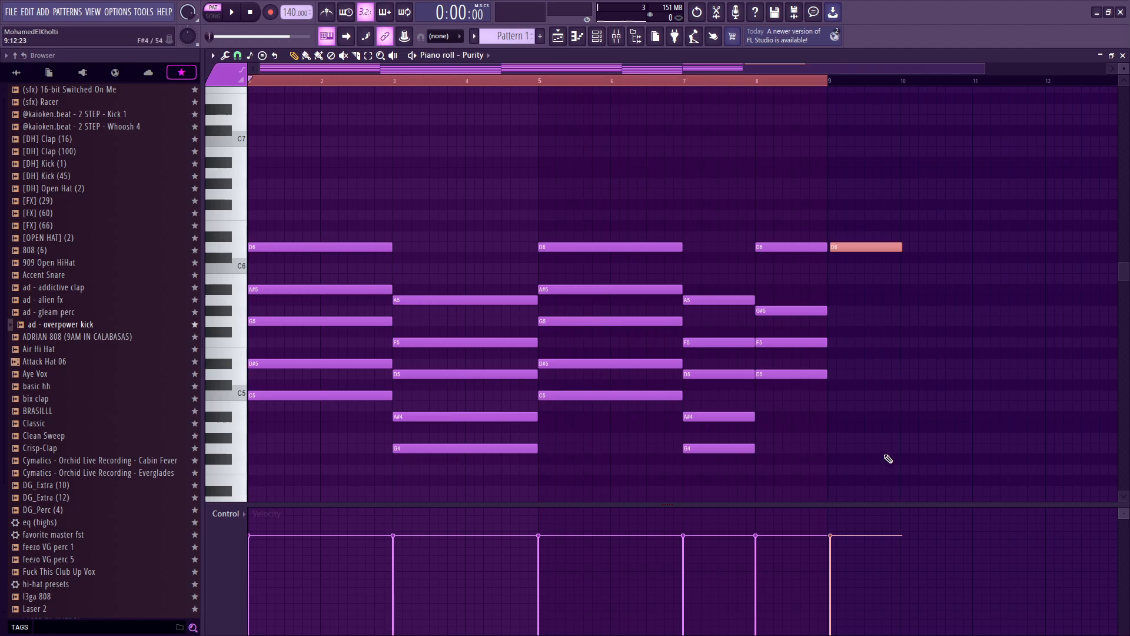
pyautogui.rightClick(848, 248)
# Step: Play back the ending of the progression from bar 7
pyautogui.press('space')
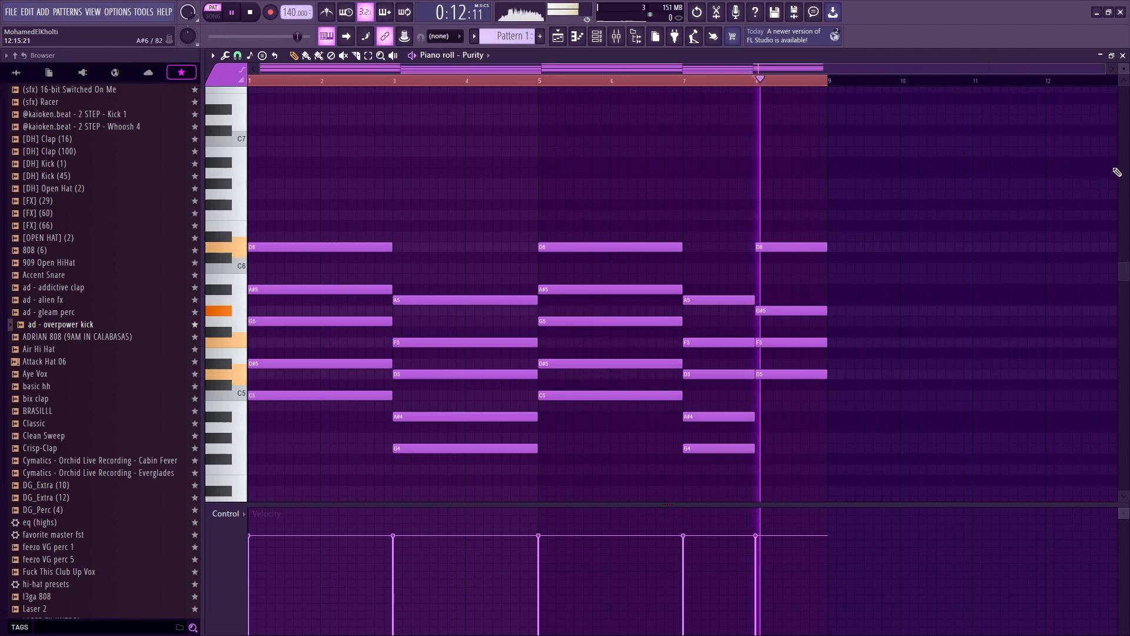
pyautogui.press('space')
pyautogui.moveTo(686, 82); pyautogui.dragTo(673, 83)
pyautogui.press('space')
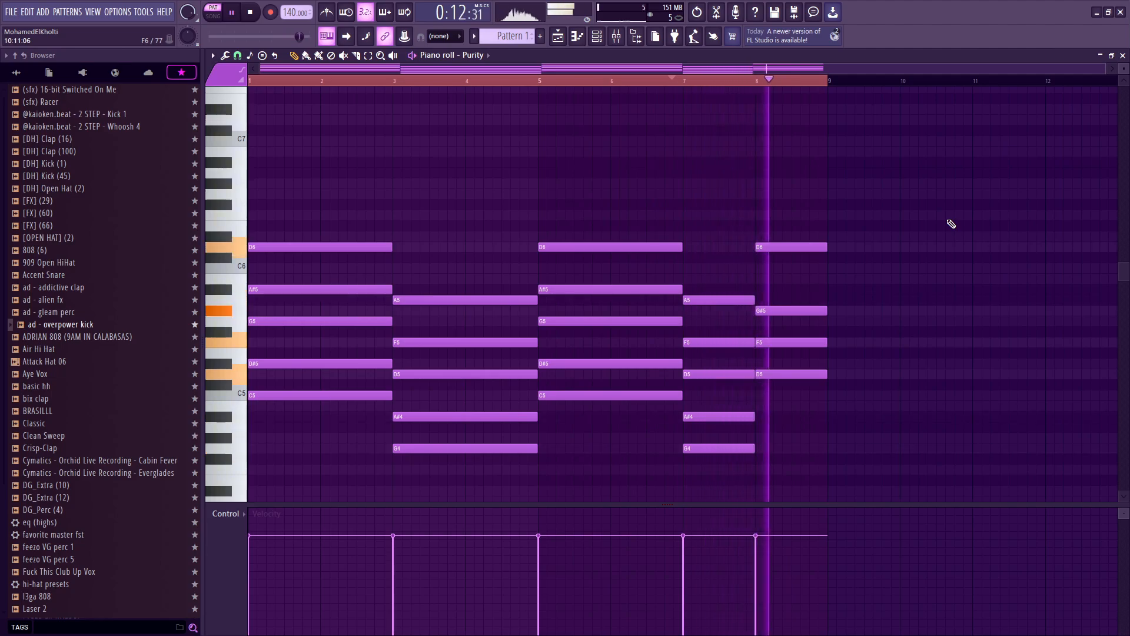
pyautogui.press('space')
# Step: Add a top note to the final chord and settle it on F6 while auditioning the playback
pyautogui.click(766, 193)
pyautogui.moveTo(767, 186)
pyautogui.mouseDown()
pyautogui.moveTo(786, 201)
pyautogui.moveTo(780, 177)
pyautogui.mouseUp()
pyautogui.press('space')
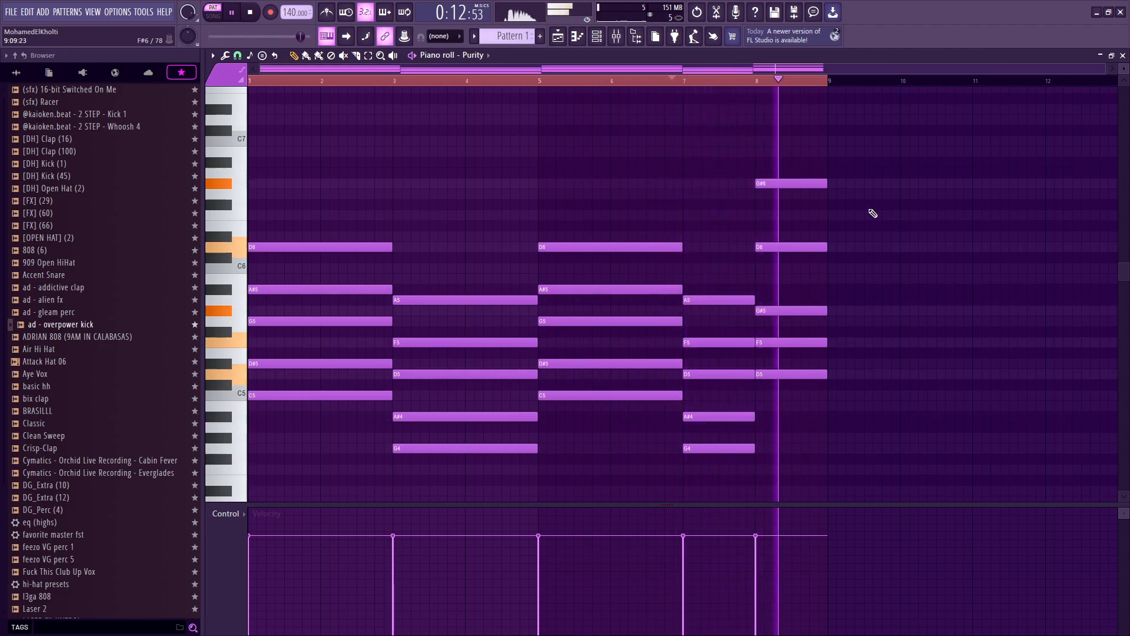
pyautogui.press('space')
pyautogui.moveTo(789, 183); pyautogui.dragTo(780, 218)
pyautogui.press('space')
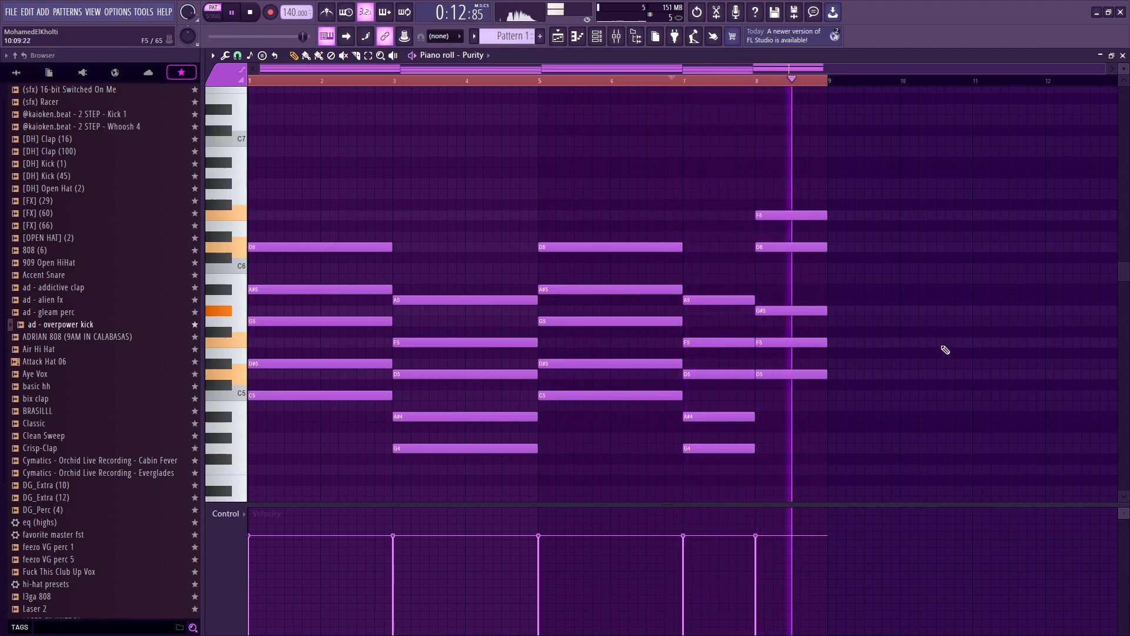
pyautogui.press('space')
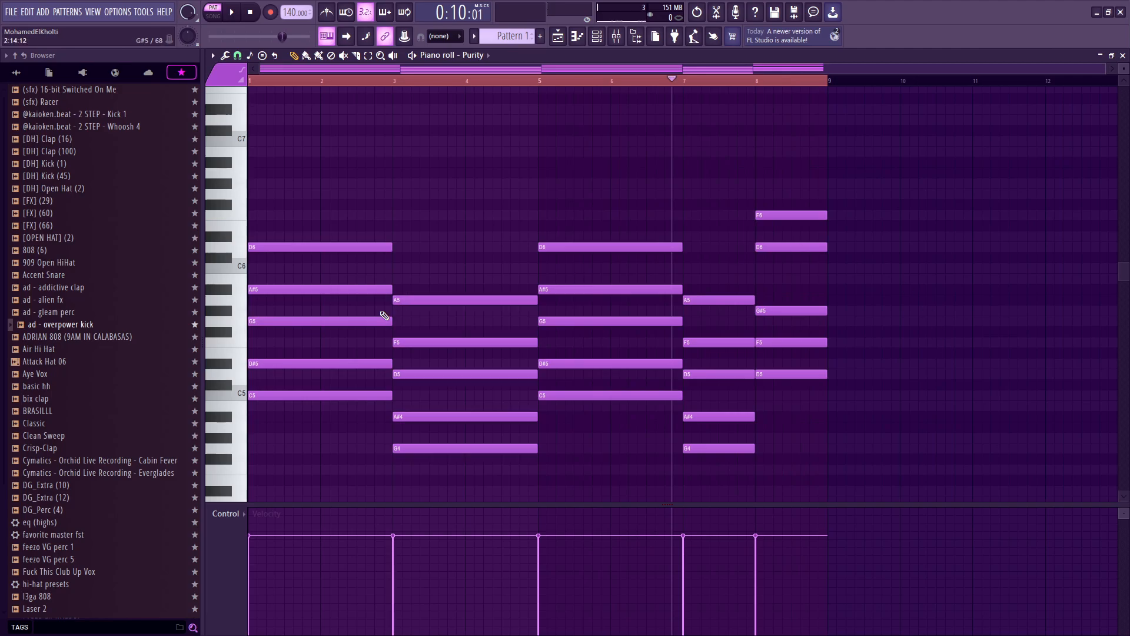
# Step: Shorten the chord in bar 3 so it lasts only one bar
pyautogui.moveTo(341, 173); pyautogui.dragTo(295, 459)
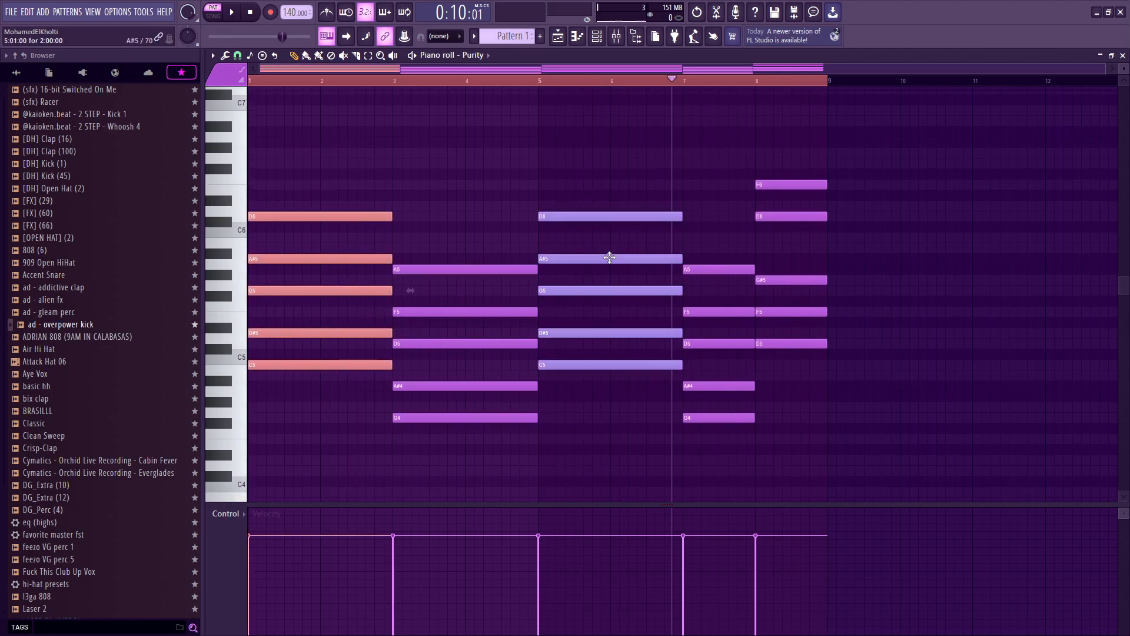
pyautogui.scroll(3, 729, 235)
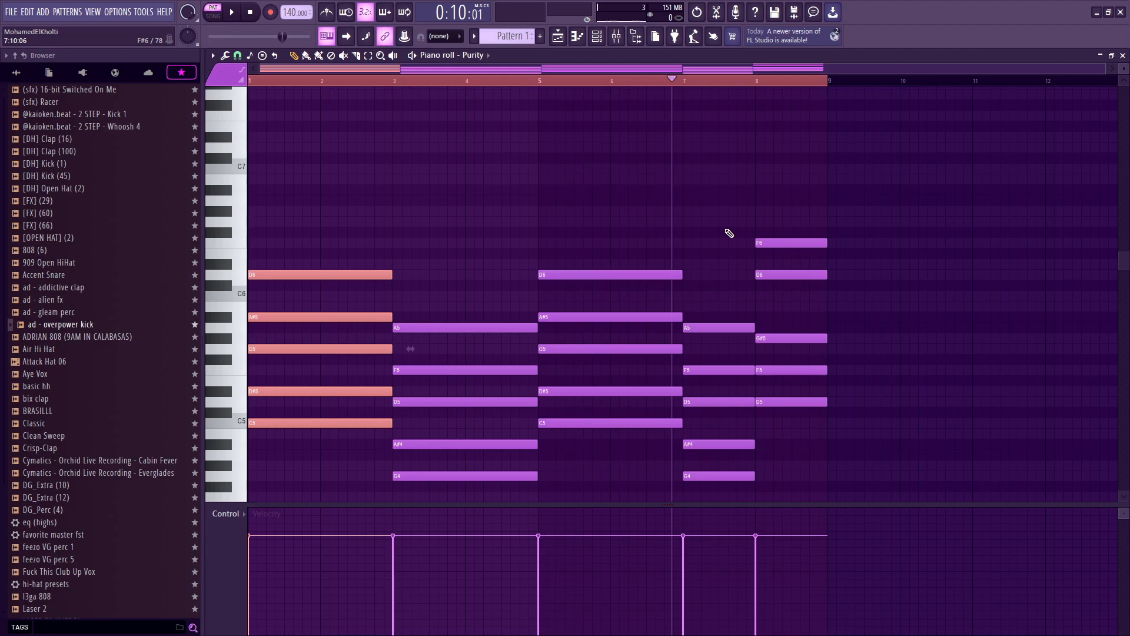
pyautogui.scroll(-5, 734, 229)
pyautogui.moveTo(374, 144); pyautogui.dragTo(344, 218)
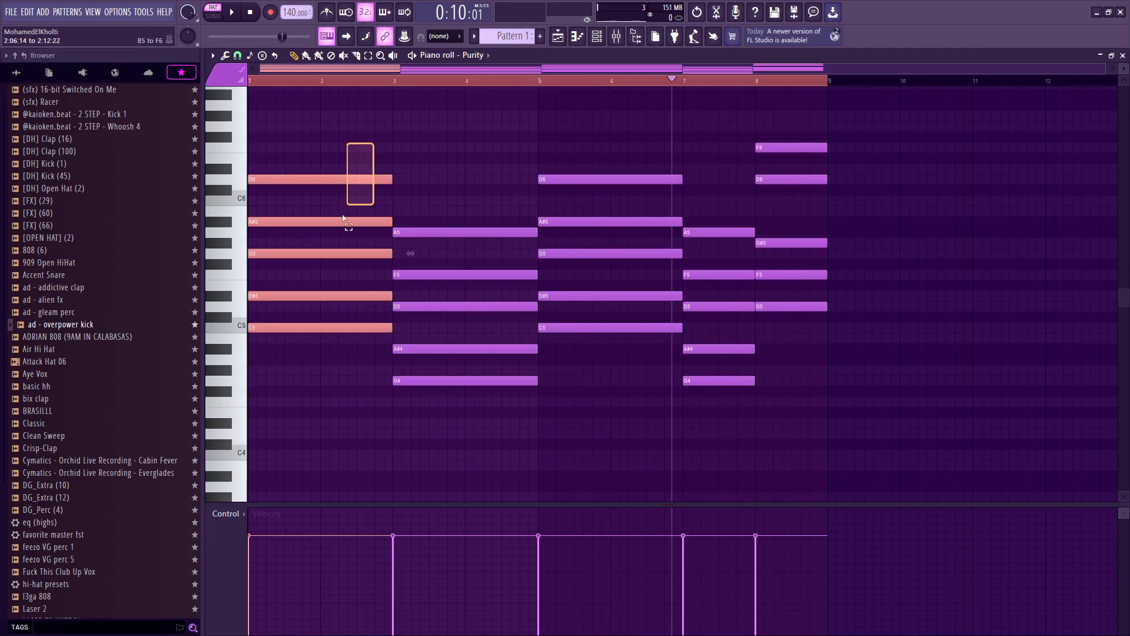
pyautogui.moveTo(408, 183); pyautogui.dragTo(502, 390)
pyautogui.moveTo(535, 233); pyautogui.dragTo(464, 242)
pyautogui.moveTo(306, 146); pyautogui.dragTo(294, 233)
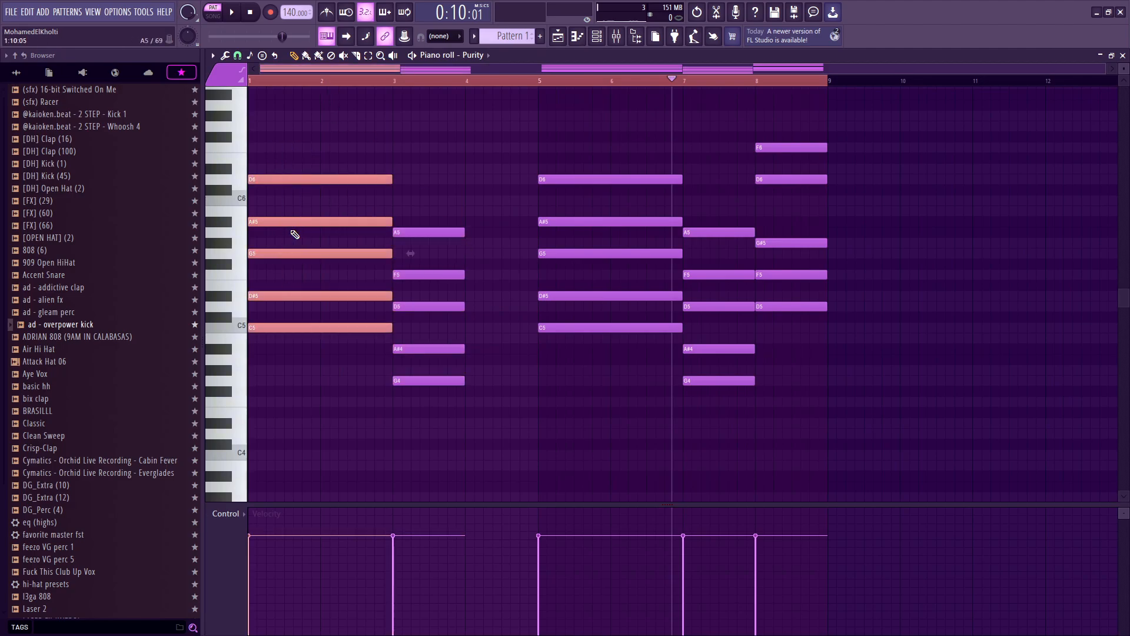
# Step: Copy the bar 3 chord into bar 4, shifting it down a whole tone
pyautogui.click(350, 82)
pyautogui.press('space')
pyautogui.moveTo(458, 164); pyautogui.dragTo(412, 495)
pyautogui.moveTo(420, 216); pyautogui.dragTo(493, 248)
# Step: Play back the progression from bar 3 and stop
pyautogui.click(384, 81)
pyautogui.press('space')
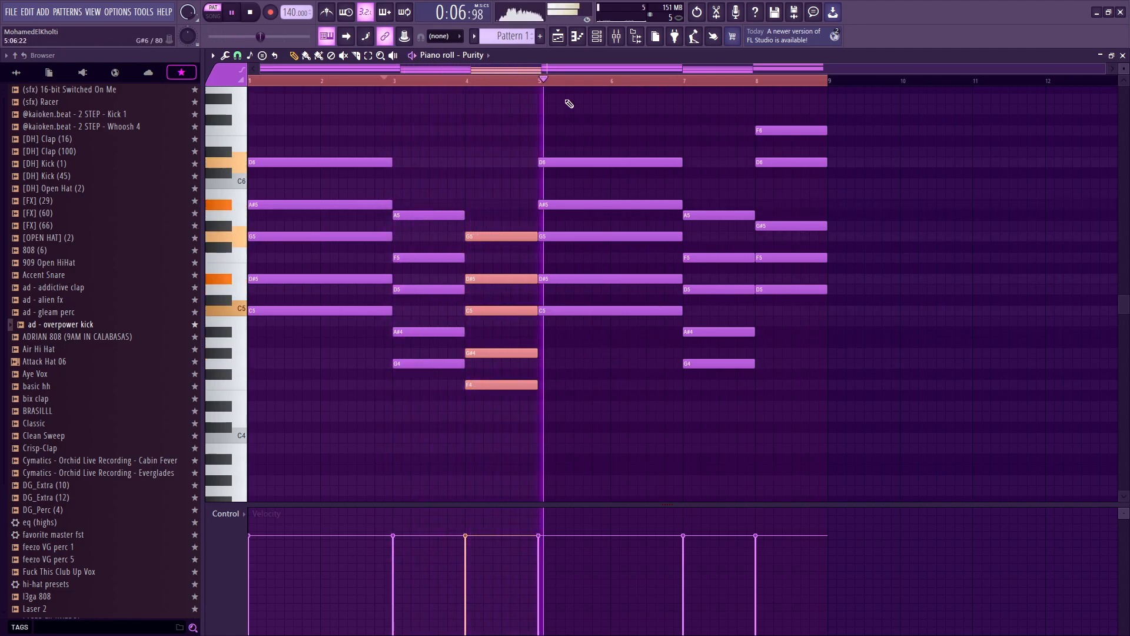
pyautogui.press('space')
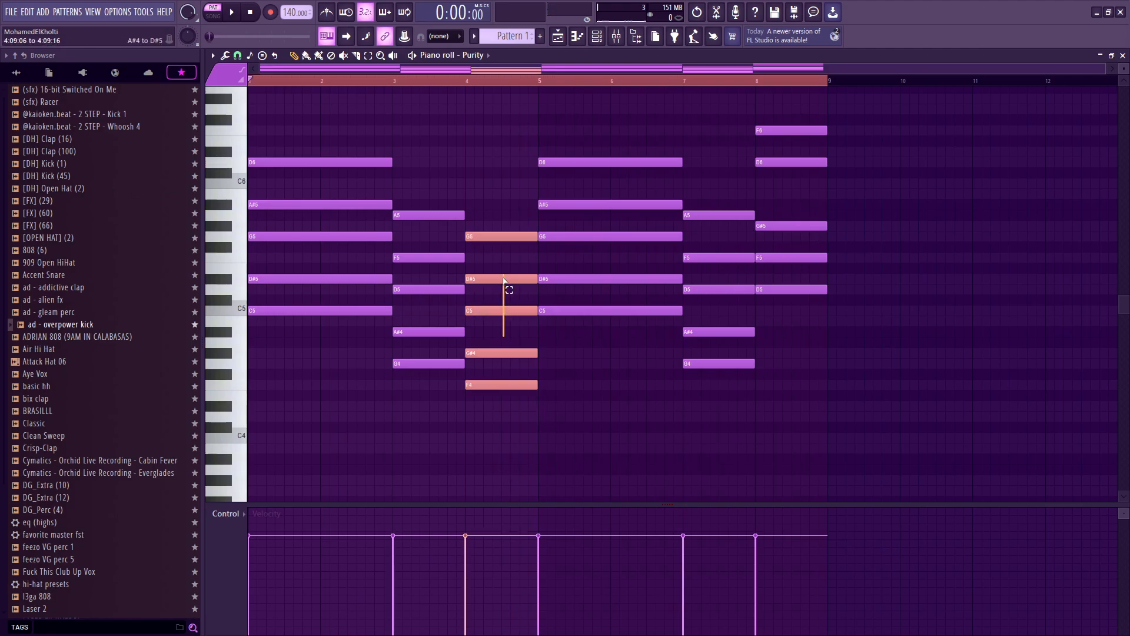
pyautogui.moveTo(585, 332); pyautogui.dragTo(573, 305)
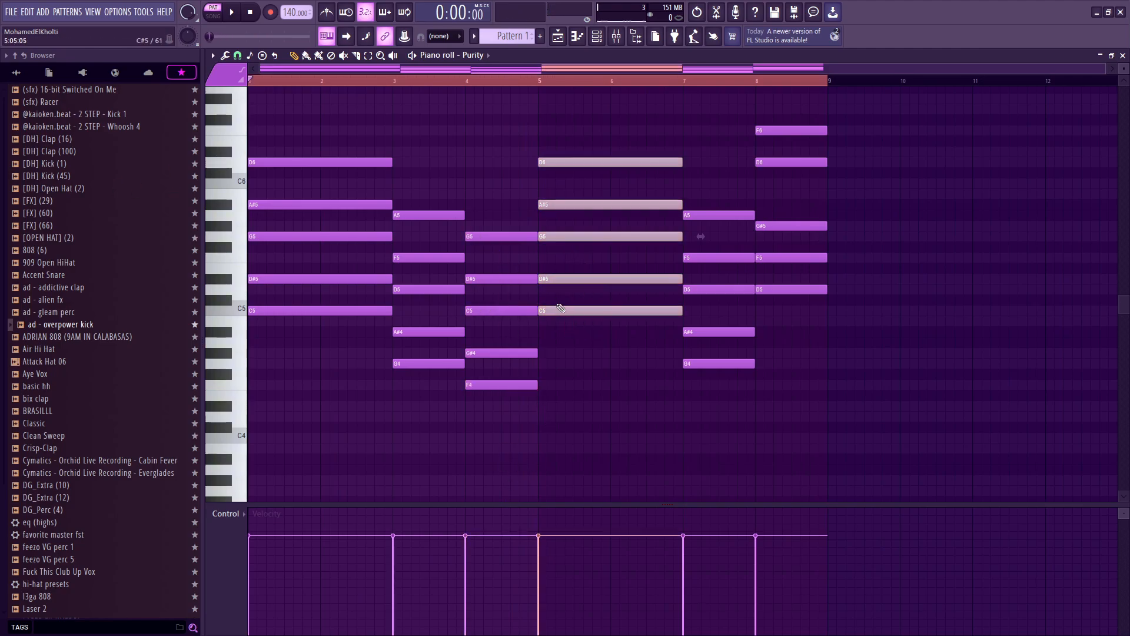
pyautogui.click(524, 299)
pyautogui.click(490, 289)
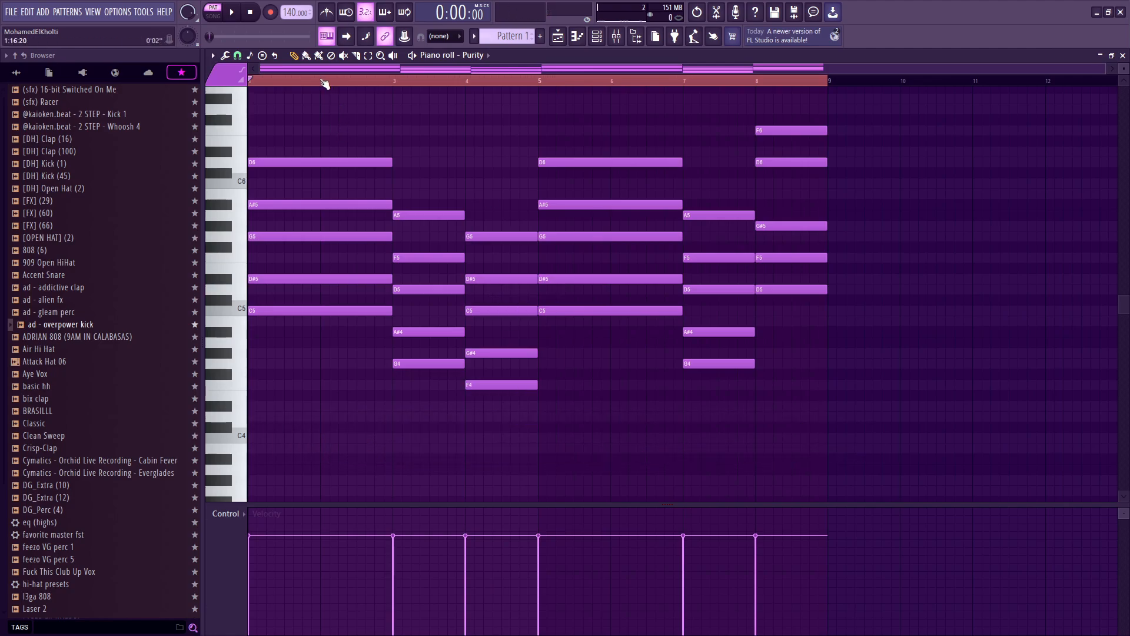
# Step: Play the whole progression from the start, then save the project
pyautogui.press('space')
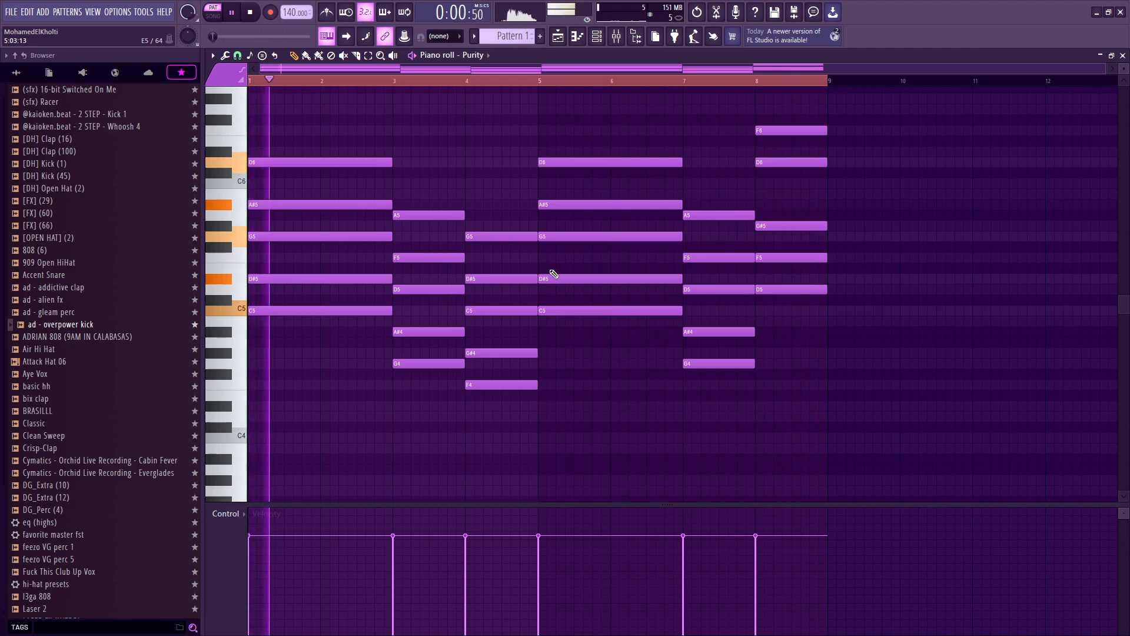
pyautogui.press('space')
pyautogui.hotkey('ctrl', 's')
pyautogui.press('Escape')
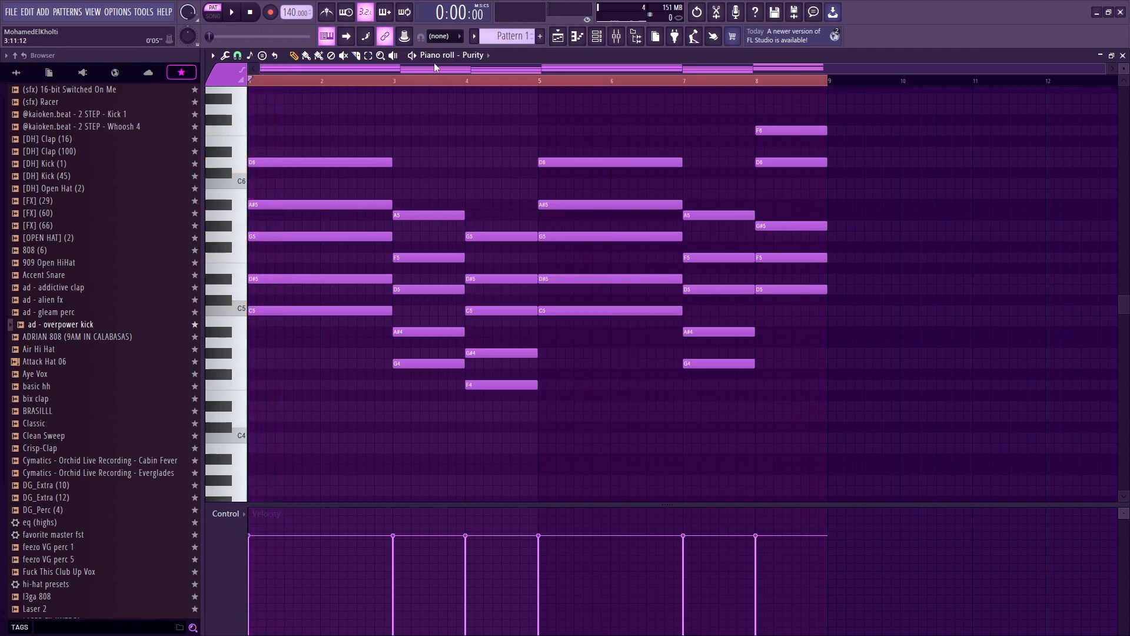
# Step: Set the piano roll's scale highlighting to C root with Minor Natural (Aeolian)
pyautogui.scroll(1, 469, 142)
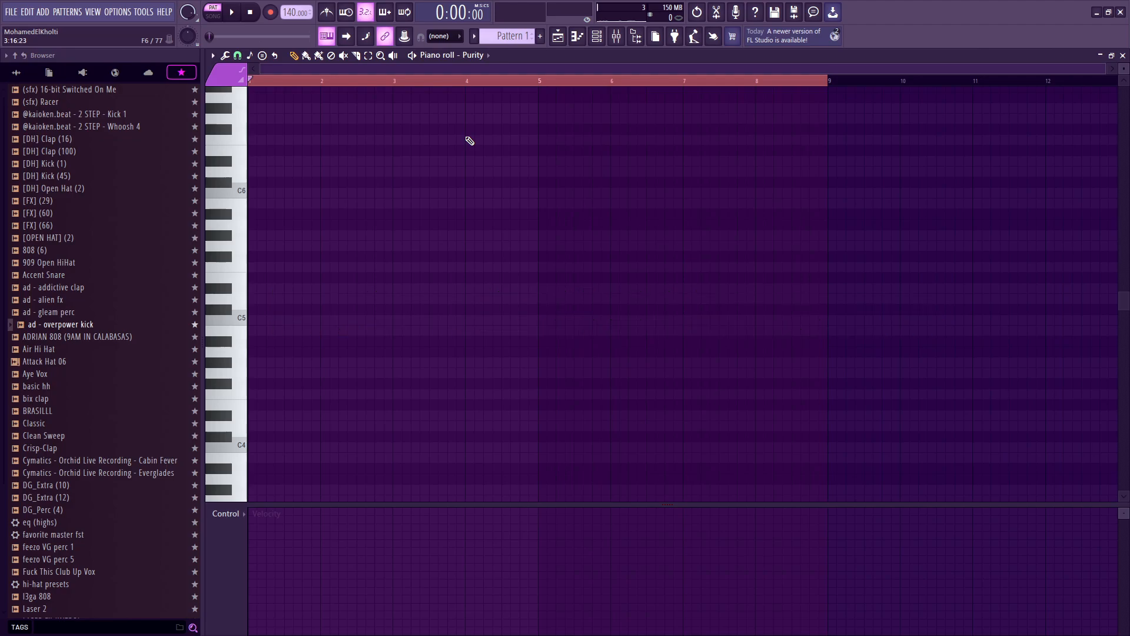
pyautogui.click(251, 56)
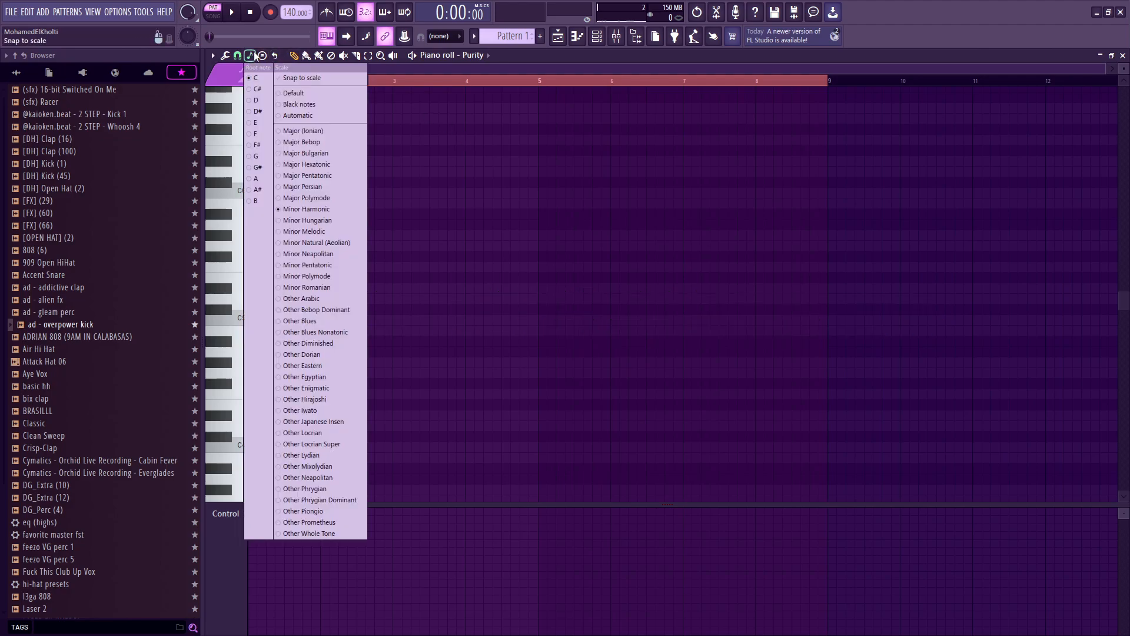
pyautogui.click(257, 56)
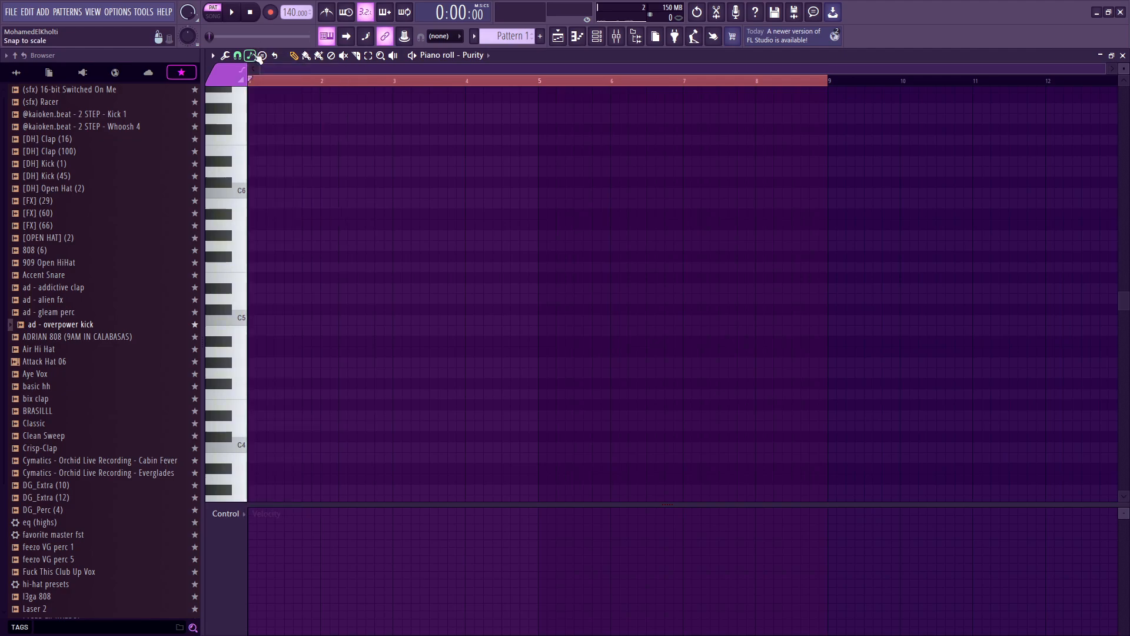
pyautogui.click(251, 56)
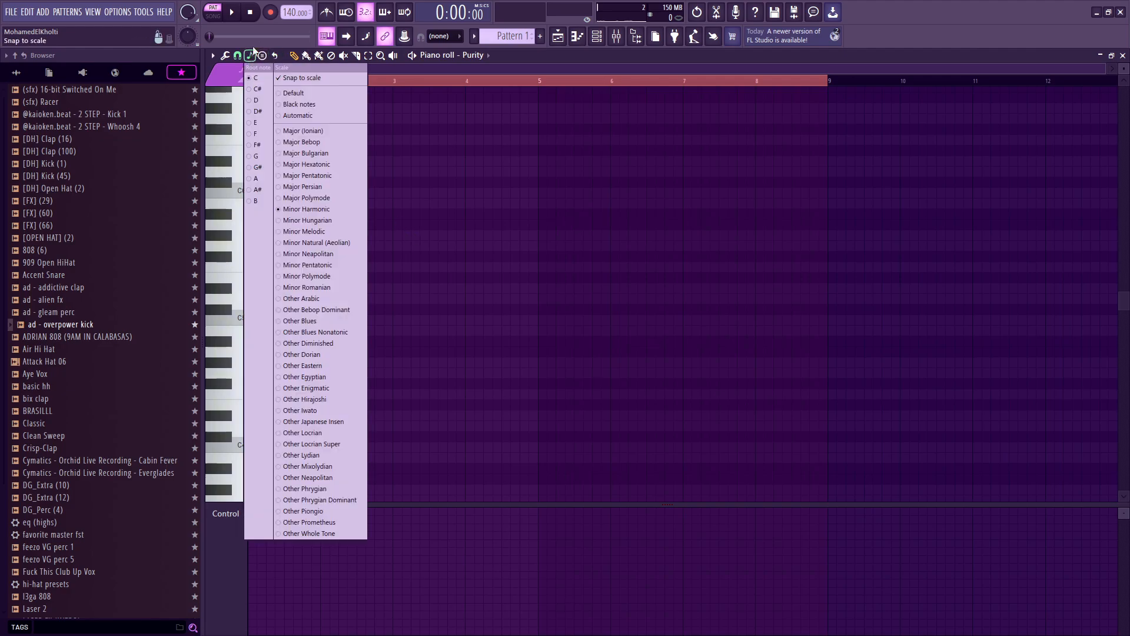
pyautogui.click(250, 56)
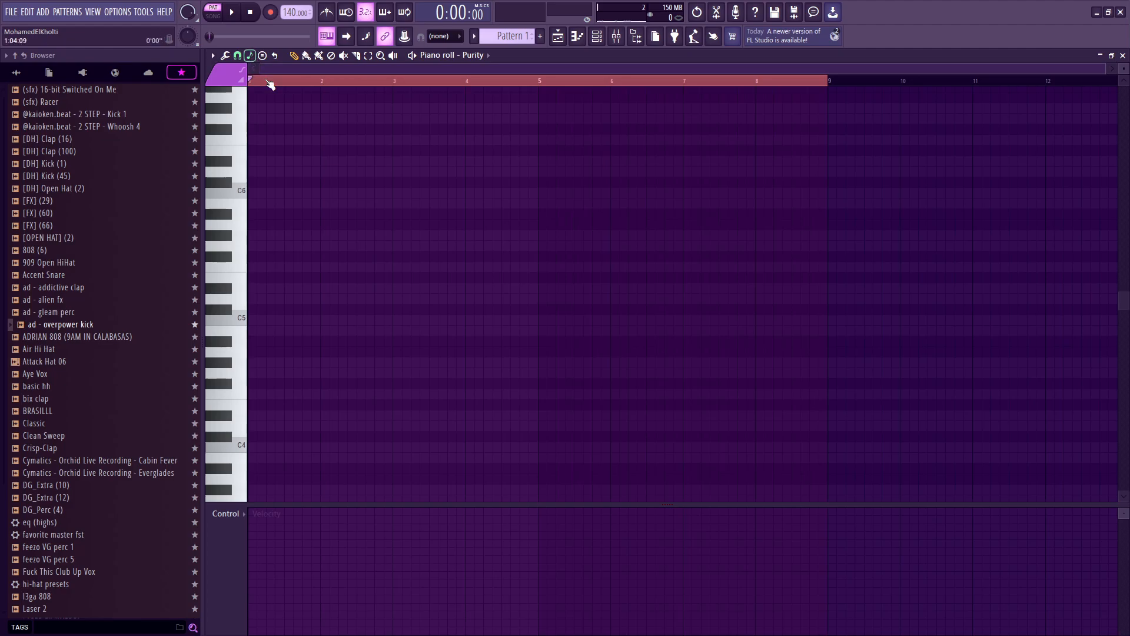
pyautogui.click(255, 56)
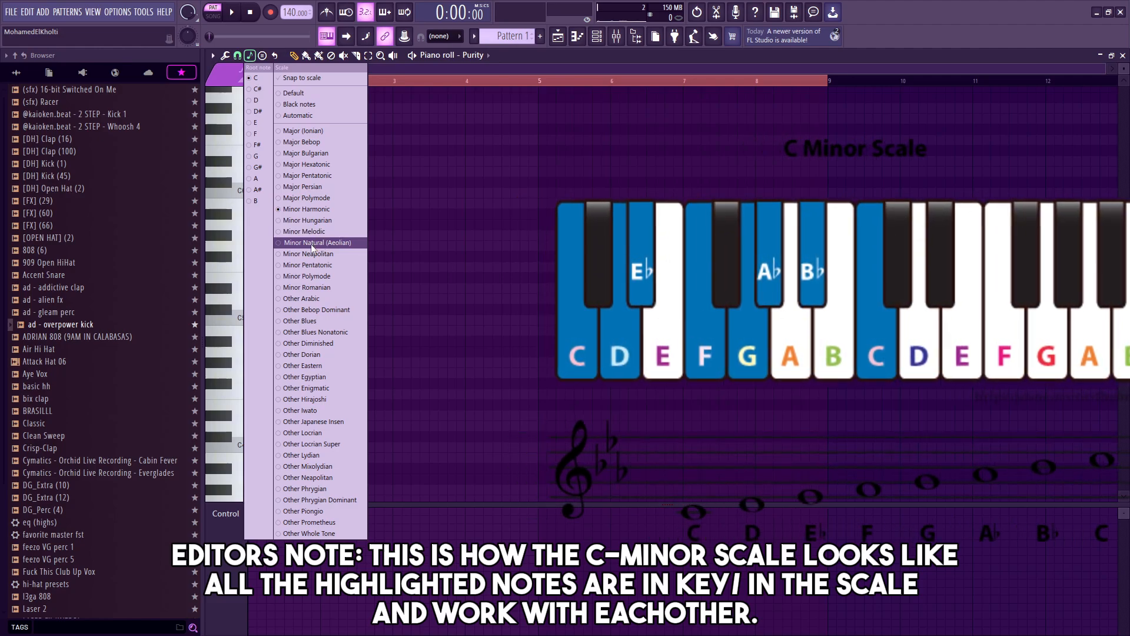
pyautogui.click(311, 244)
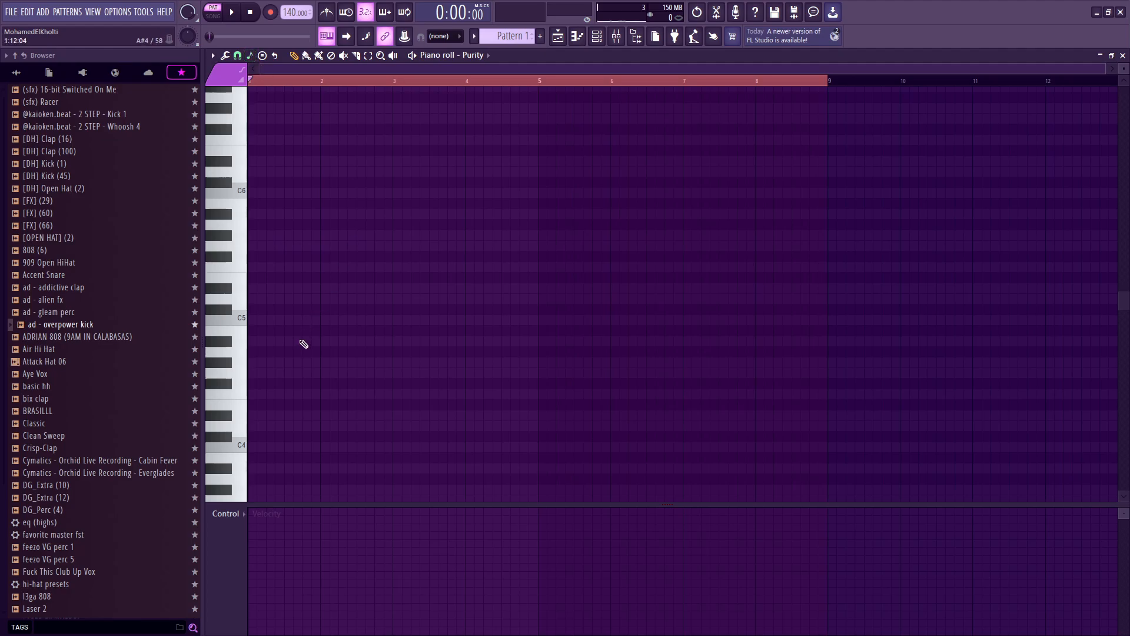
# Step: Draw a chord of C4, F4, A#4 and D5 in bar 1 using the scale notes
pyautogui.moveTo(262, 341)
pyautogui.mouseDown()
pyautogui.moveTo(258, 174)
pyautogui.moveTo(258, 198)
pyautogui.mouseUp()
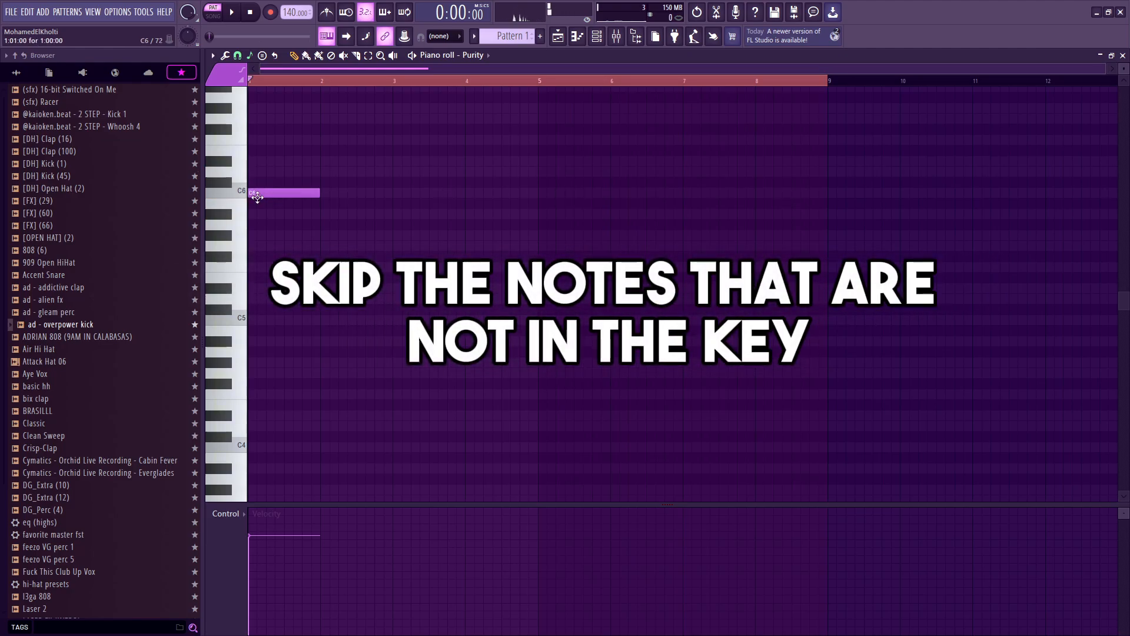
pyautogui.rightClick(282, 196)
pyautogui.scroll(-2, 290, 236)
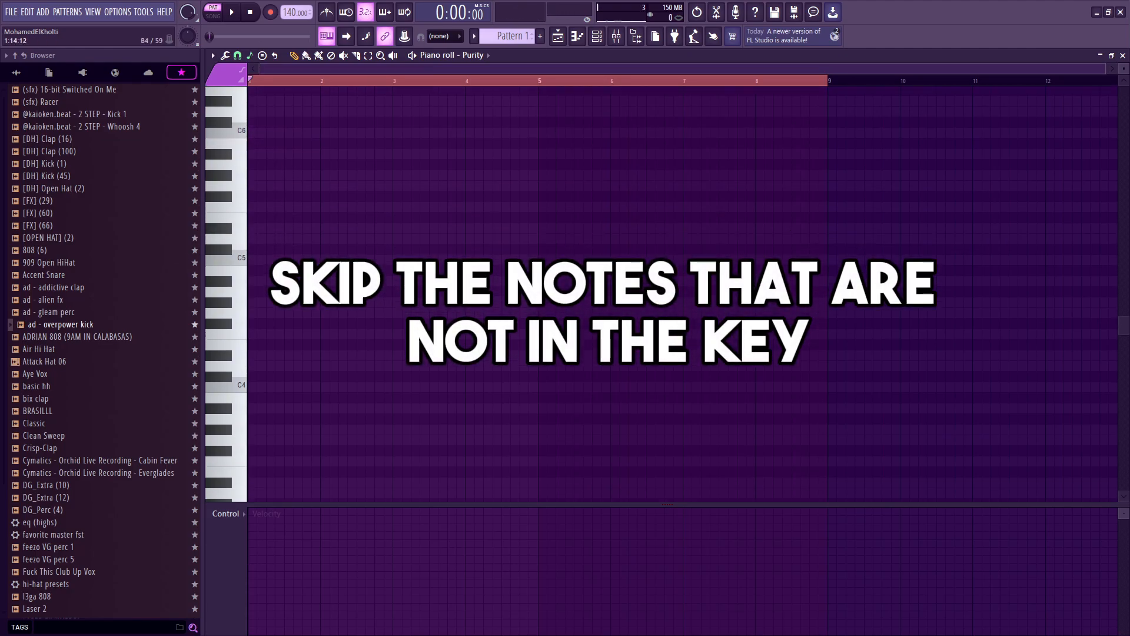
pyautogui.moveTo(353, 383)
pyautogui.mouseDown()
pyautogui.moveTo(311, 382)
pyautogui.moveTo(230, 347)
pyautogui.moveTo(232, 325)
pyautogui.mouseUp()
pyautogui.moveTo(282, 299)
pyautogui.mouseDown()
pyautogui.moveTo(223, 296)
pyautogui.moveTo(213, 272)
pyautogui.mouseUp()
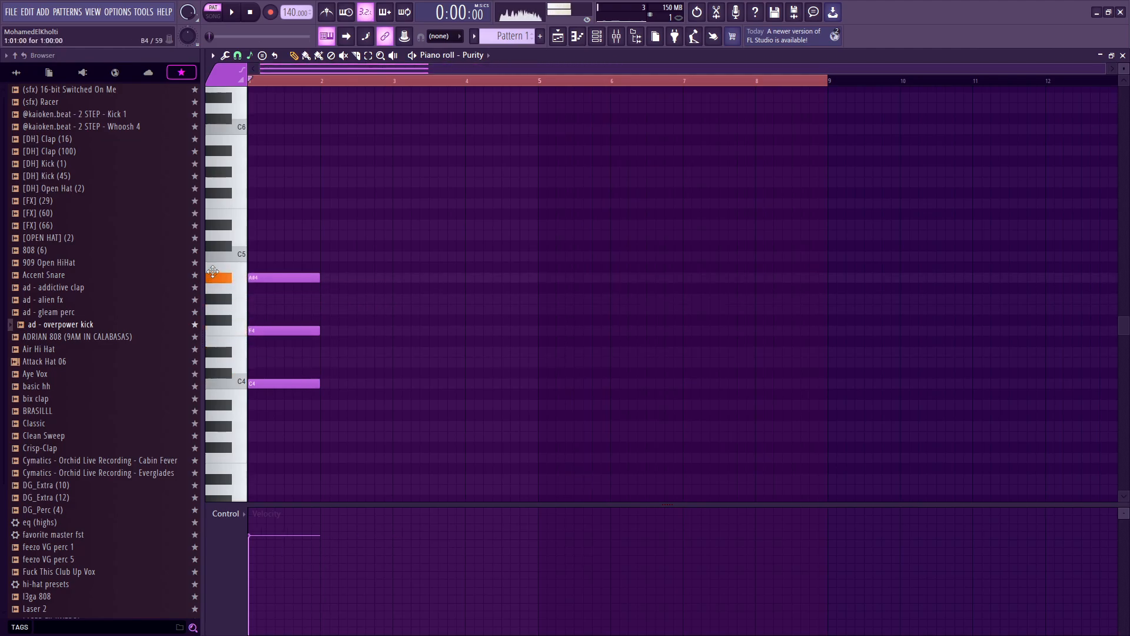
pyautogui.moveTo(312, 257)
pyautogui.mouseDown()
pyautogui.moveTo(281, 226)
pyautogui.moveTo(291, 235)
pyautogui.mouseUp()
# Step: Select all notes and transpose the chord up one octave, auditioning it
pyautogui.press('space')
pyautogui.hotkey('ctrl', 'a')
pyautogui.hotkey('ctrl', 'Up')
pyautogui.press('space')
pyautogui.scroll(3, 365, 301)
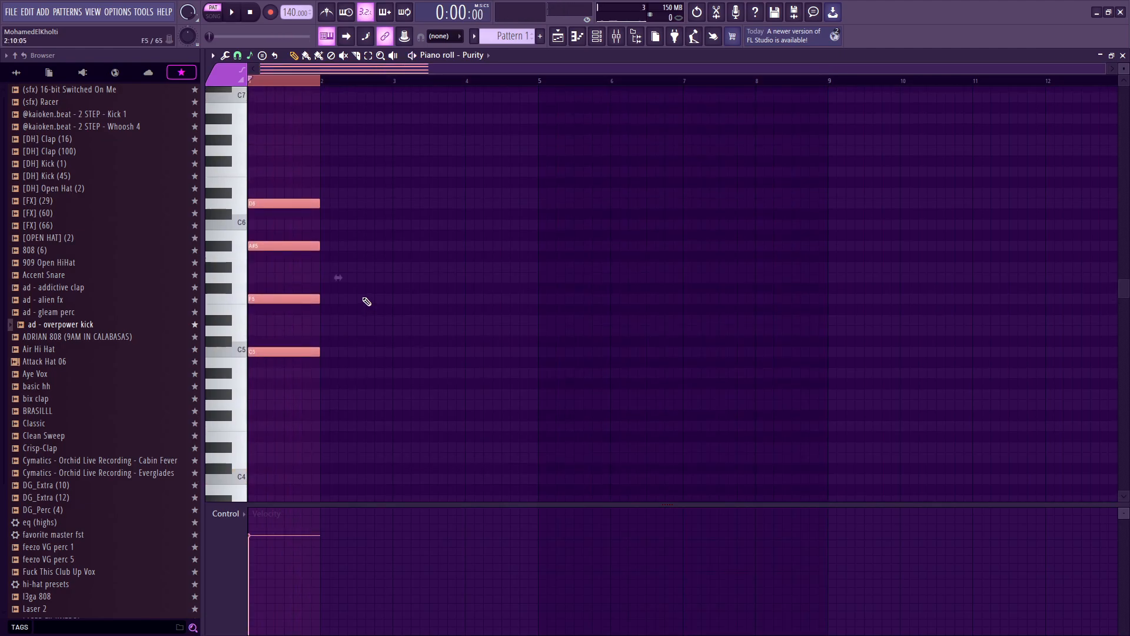
# Step: Duplicate the chord into bar 2
pyautogui.press('space')
pyautogui.hotkey('ctrl', 'b')
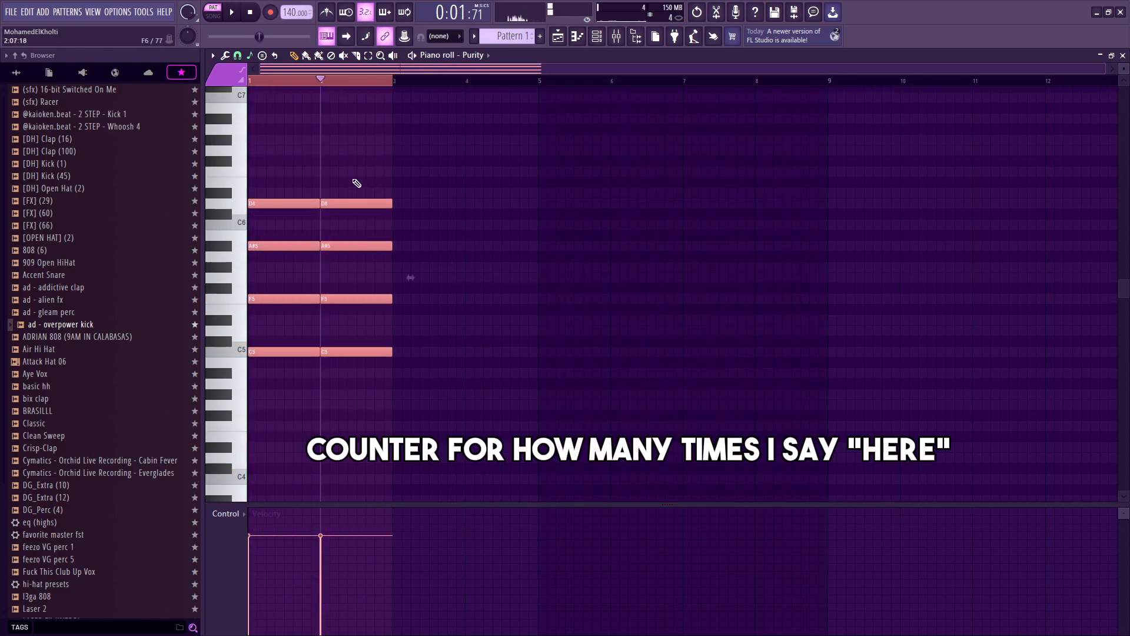
# Step: Rework the chord in bar 2 into C5, F5, G#5 and C6 and audition it
pyautogui.moveTo(355, 168); pyautogui.dragTo(380, 410)
pyautogui.rightClick(386, 203)
pyautogui.moveTo(353, 266); pyautogui.dragTo(339, 224)
pyautogui.click(323, 267)
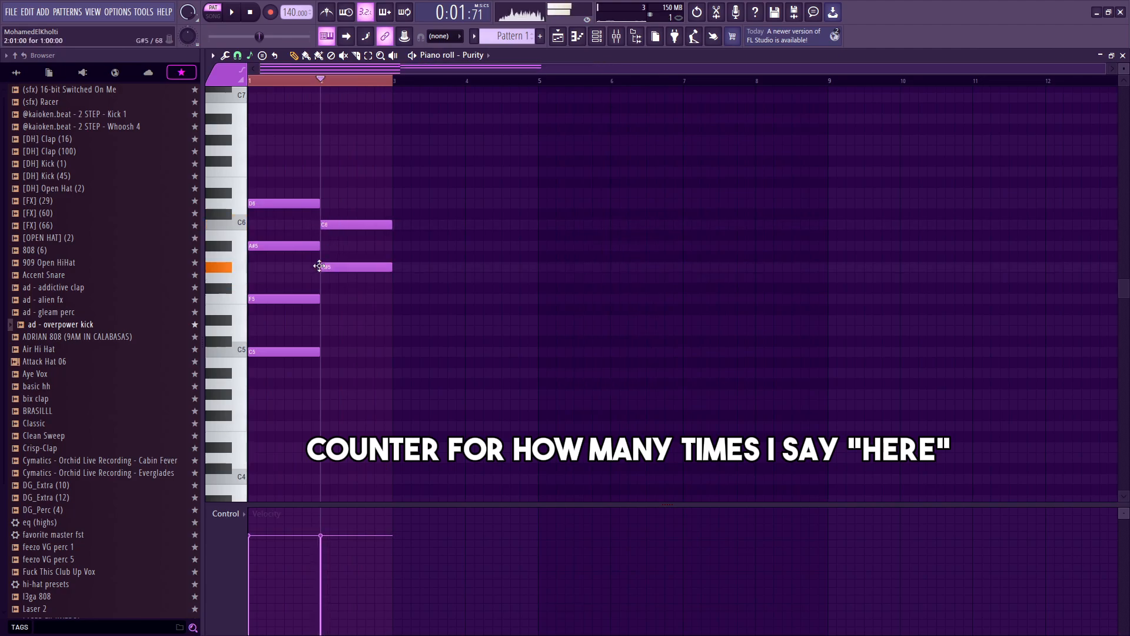
pyautogui.moveTo(323, 298); pyautogui.dragTo(322, 314)
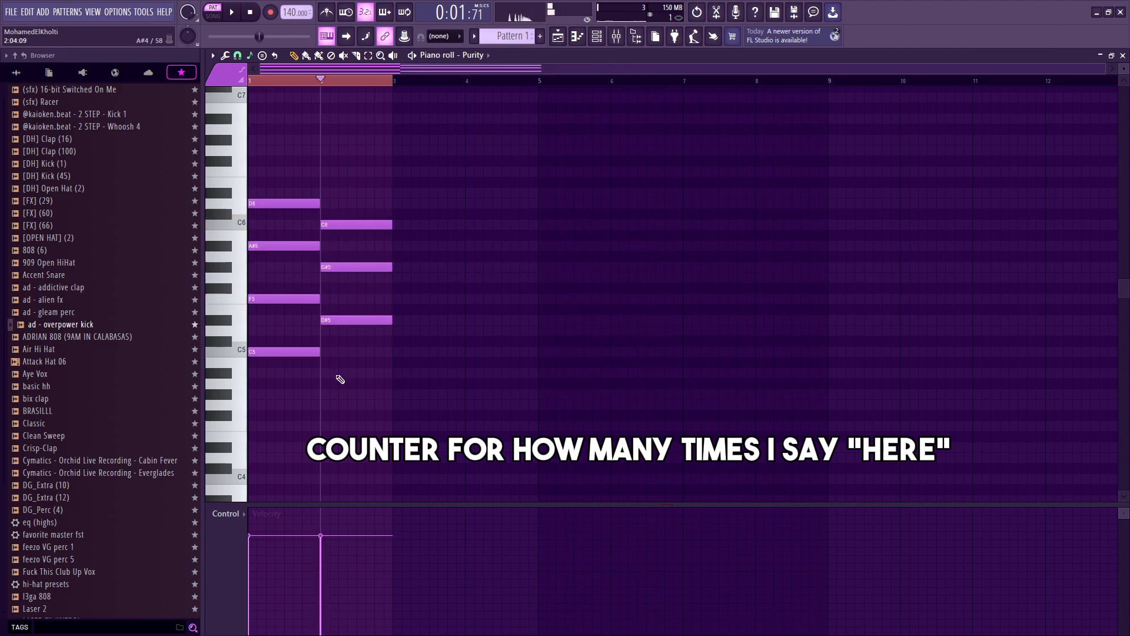
pyautogui.moveTo(335, 389); pyautogui.dragTo(335, 354)
pyautogui.moveTo(330, 298); pyautogui.dragTo(330, 298)
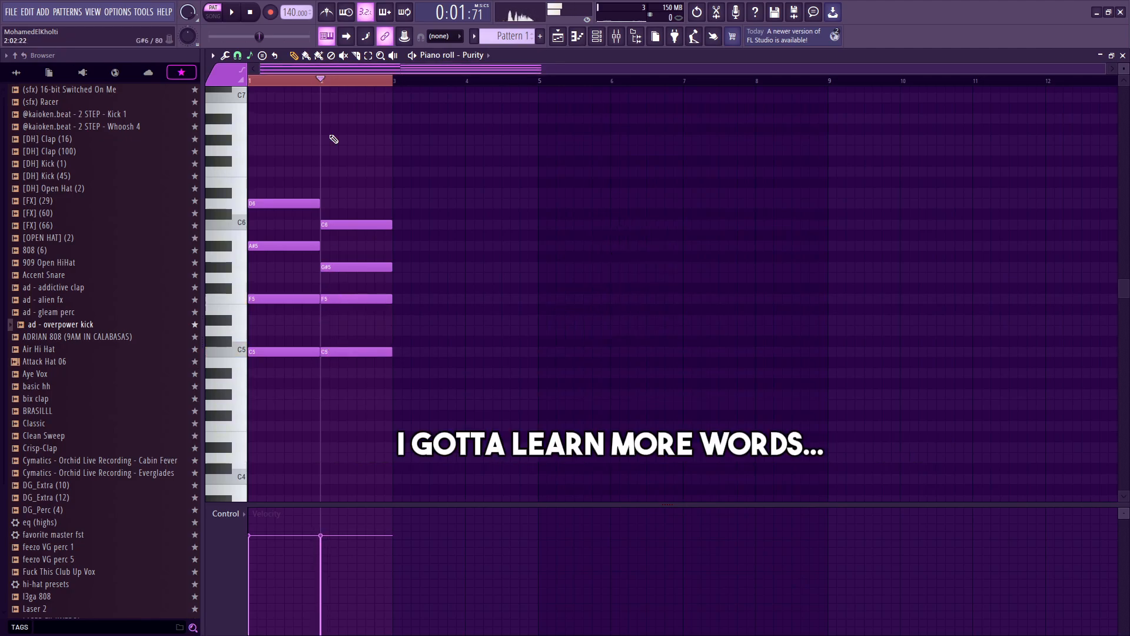
pyautogui.press('space')
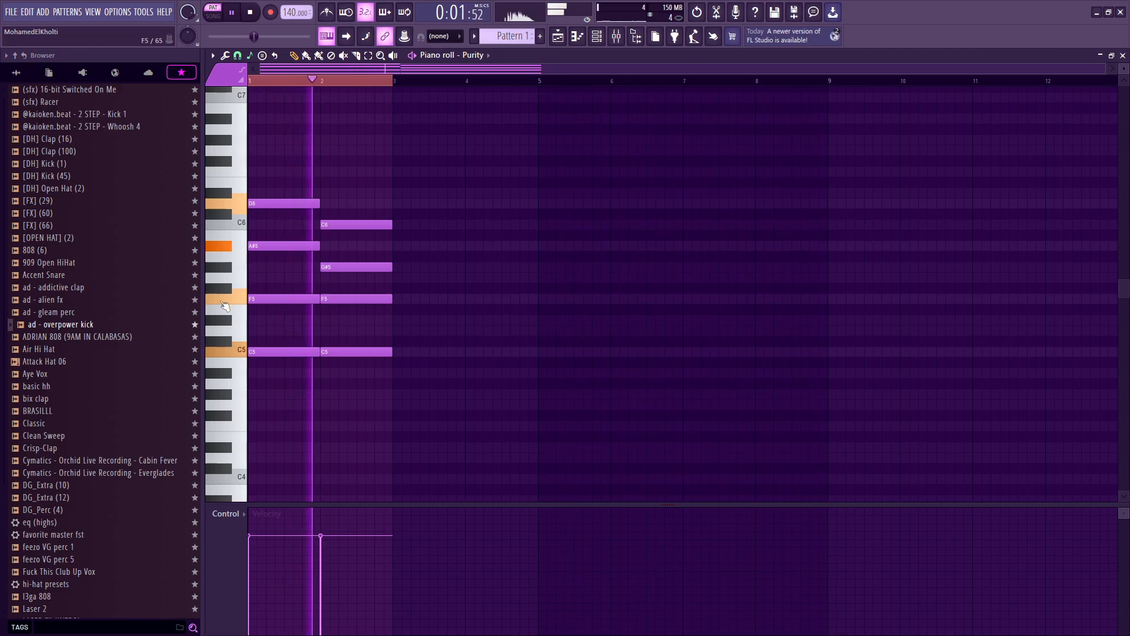
pyautogui.press('space')
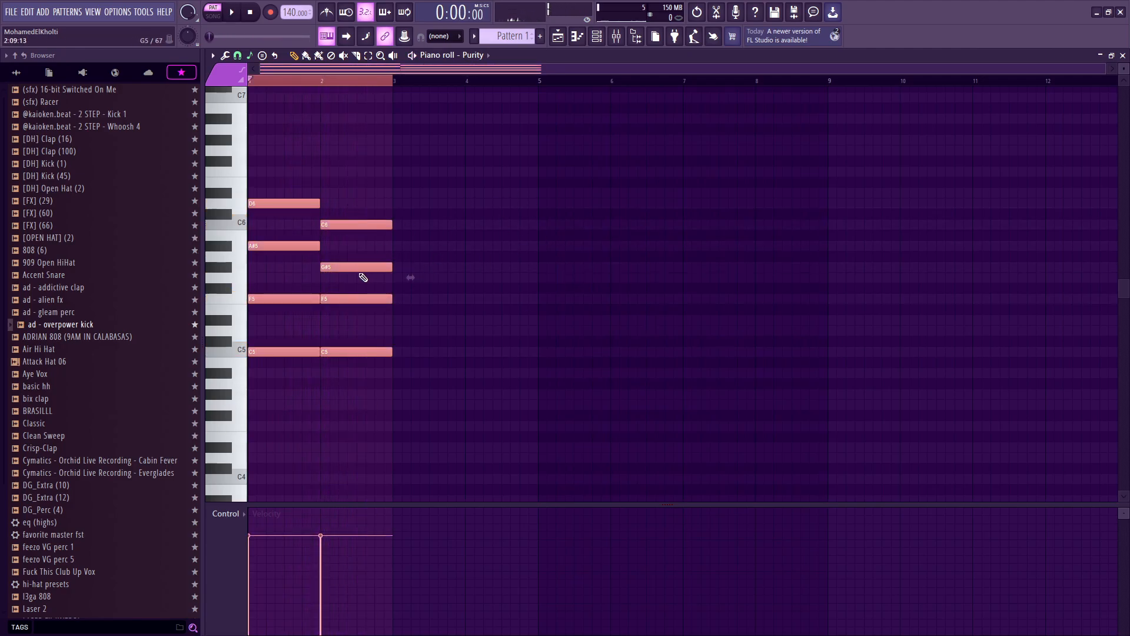
# Step: Revoice the bar 2 chord as C5, F5, A#5 and F6 and audition it
pyautogui.click(357, 268)
pyautogui.moveTo(356, 268); pyautogui.dragTo(355, 169)
pyautogui.press('space')
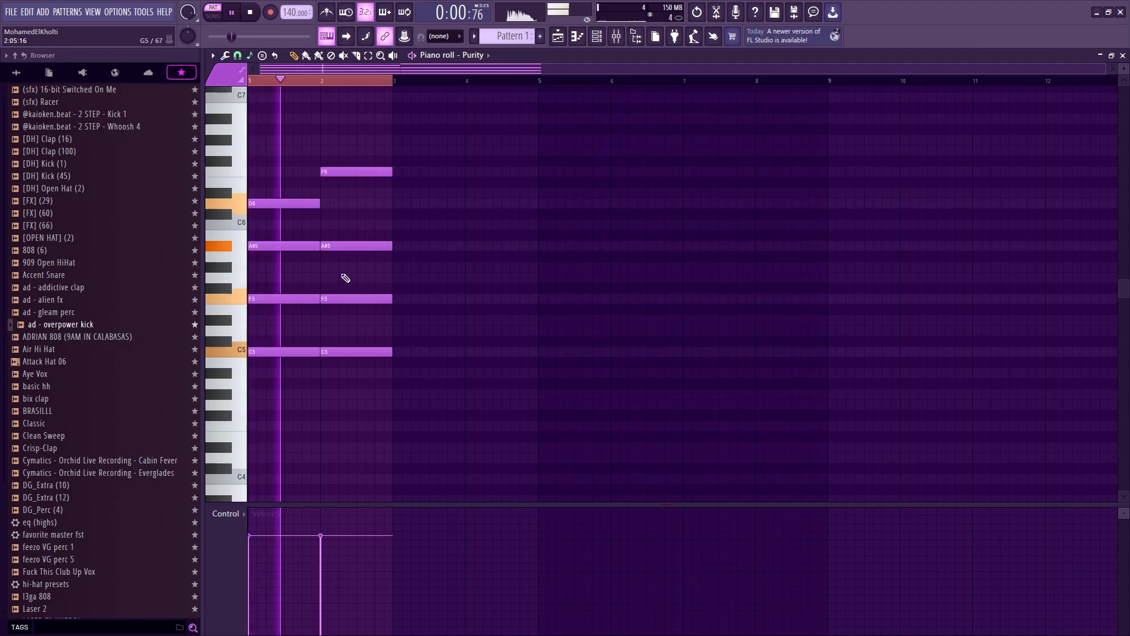
# Step: Duplicate the two chords into bars 3 and 4 and play the progression
pyautogui.hotkey('ctrl', 'a')
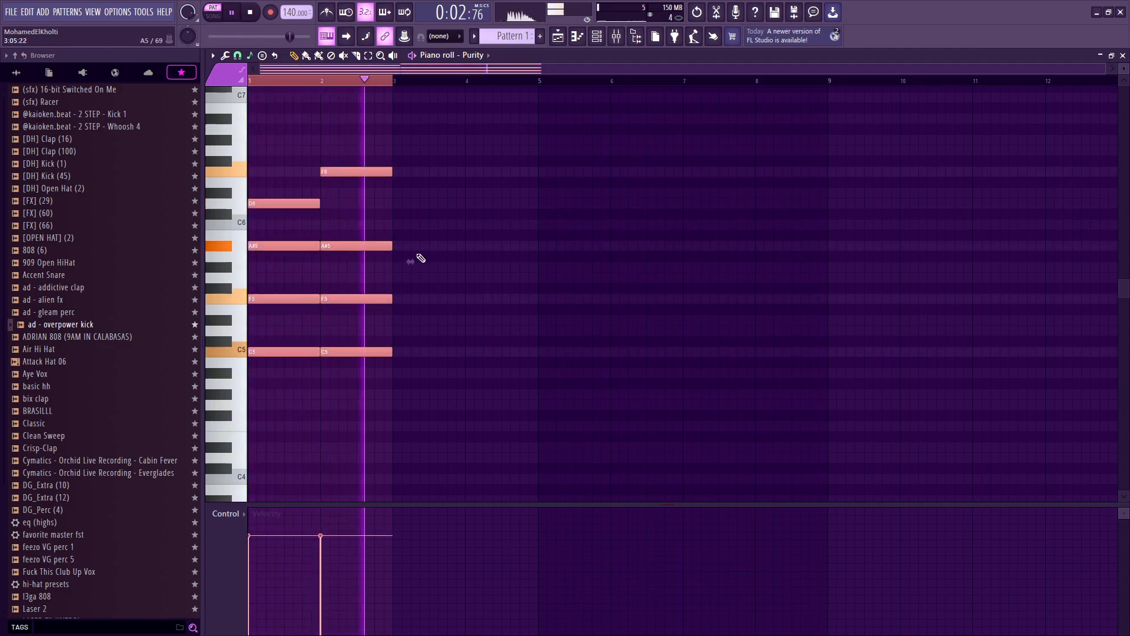
pyautogui.hotkey('ctrl', 'b')
pyautogui.hotkey('ctrl', 'a')
pyautogui.press('space')
pyautogui.keyDown('ctrl'); pyautogui.scroll(2, 543, 286); pyautogui.keyUp('ctrl')
pyautogui.scroll(3, 634, 288)
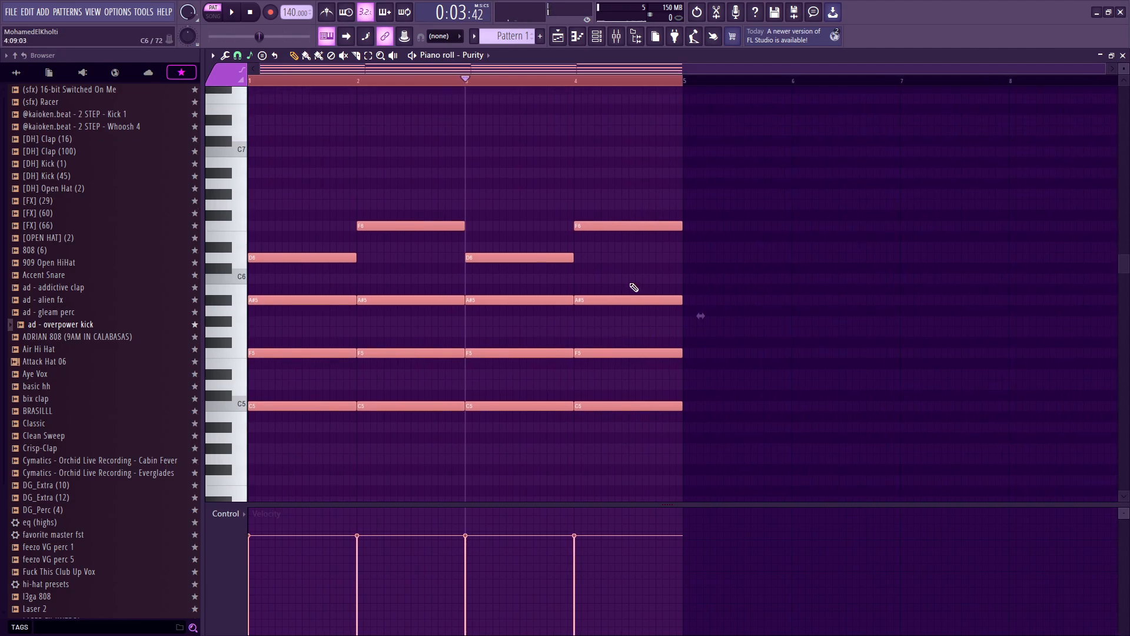
# Step: Sketch a short high melody around C7 to F7 over the first bars and audition it
pyautogui.moveTo(299, 180); pyautogui.dragTo(181, 143)
pyautogui.moveTo(336, 137); pyautogui.dragTo(350, 140)
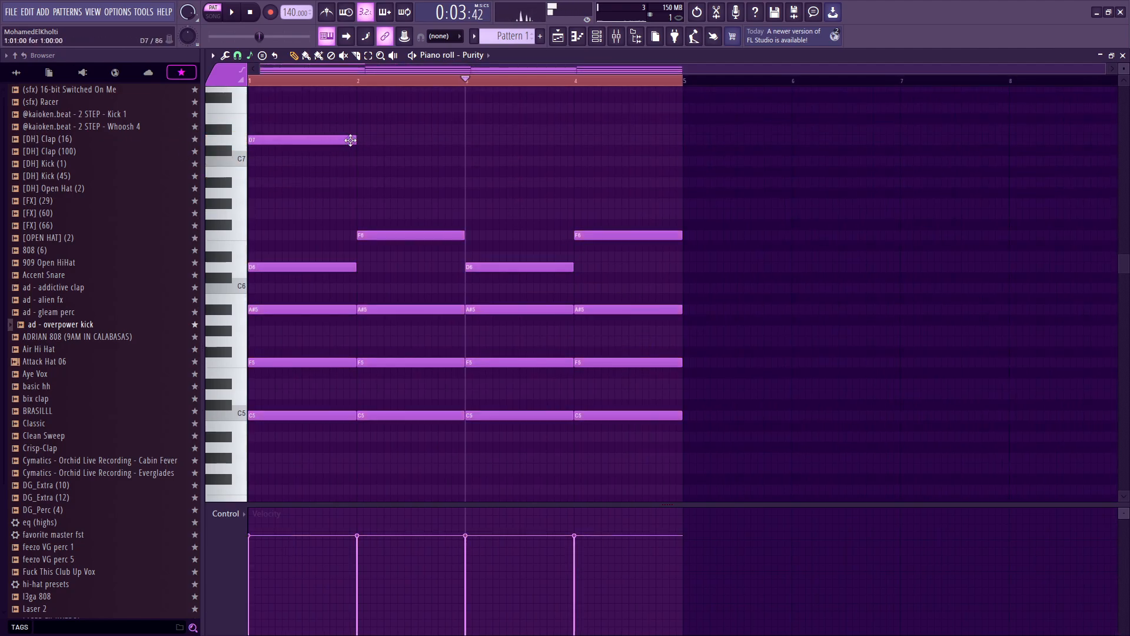
pyautogui.click(285, 161)
pyautogui.press('space')
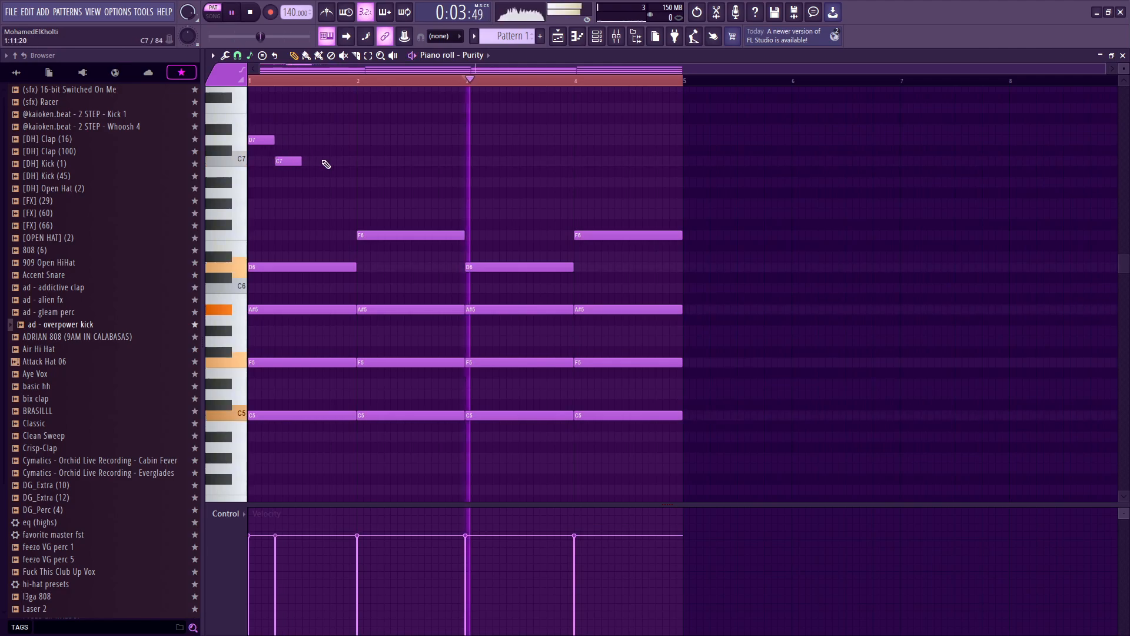
pyautogui.press('space')
pyautogui.click(307, 81)
pyautogui.press('space')
pyautogui.moveTo(344, 180); pyautogui.dragTo(356, 160)
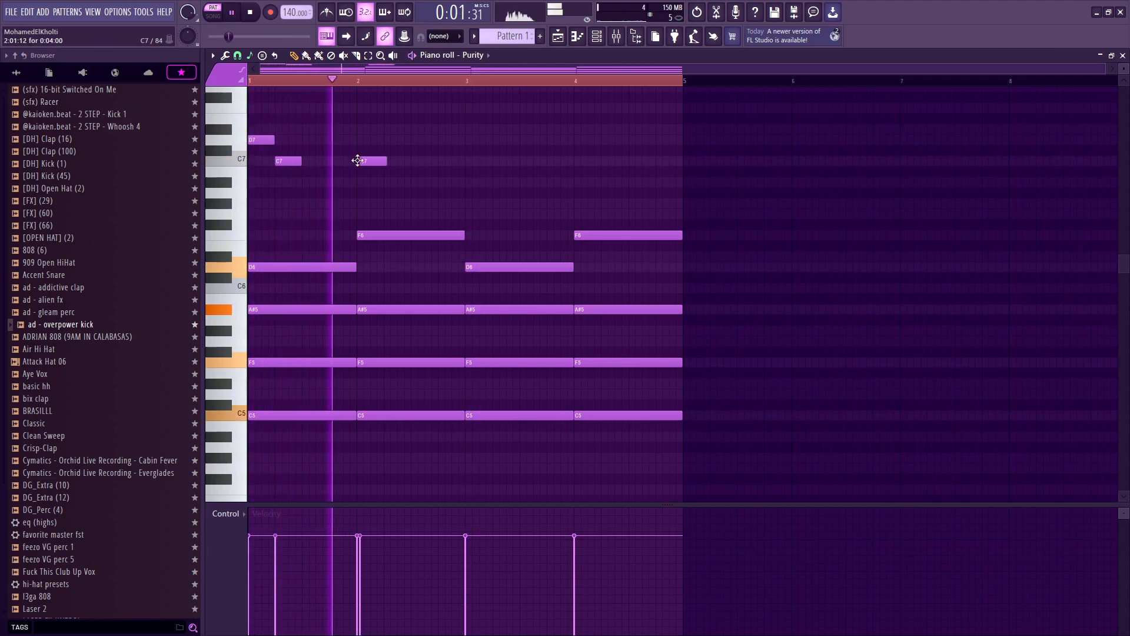
pyautogui.click(412, 129)
pyautogui.click(472, 107)
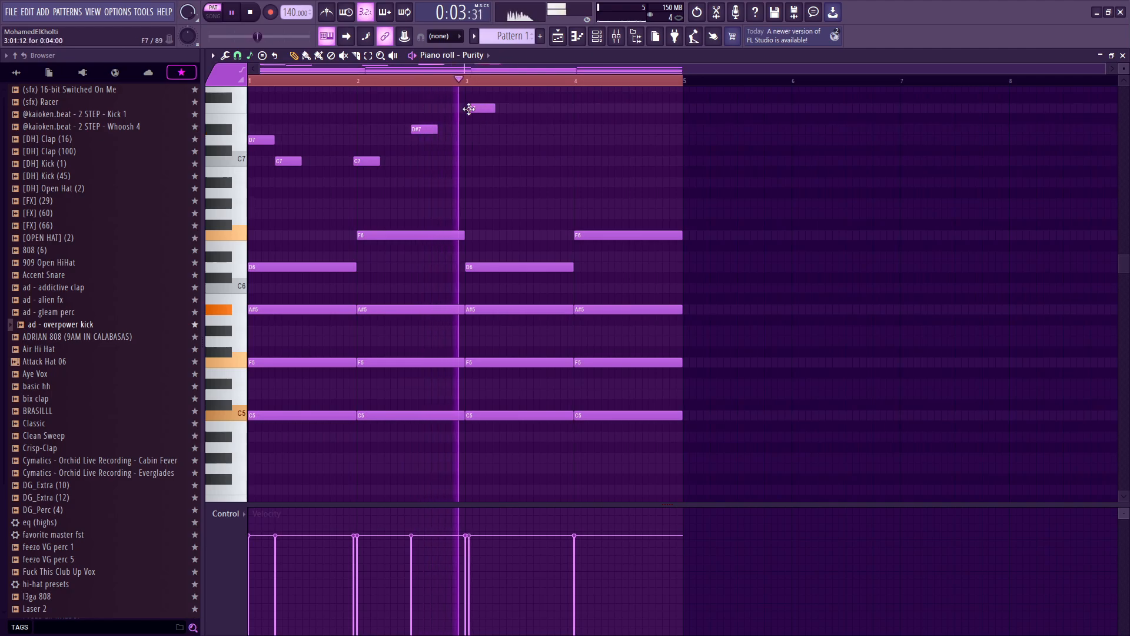
pyautogui.click(500, 129)
pyautogui.press('space')
pyautogui.moveTo(501, 132); pyautogui.dragTo(500, 157)
# Step: Erase the melody notes above the chords
pyautogui.rightClick(500, 160)
pyautogui.rightClick(488, 108)
pyautogui.rightClick(424, 129)
pyautogui.rightClick(288, 161)
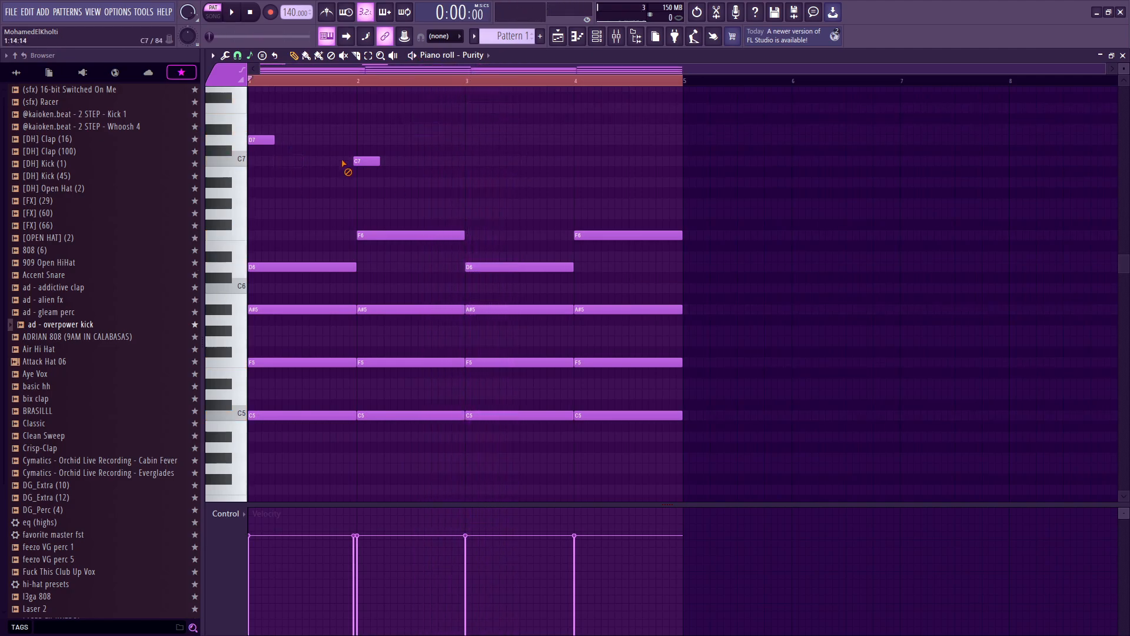
pyautogui.rightClick(261, 140)
pyautogui.rightClick(366, 161)
pyautogui.scroll(-2, 435, 198)
pyautogui.scroll(2, 438, 197)
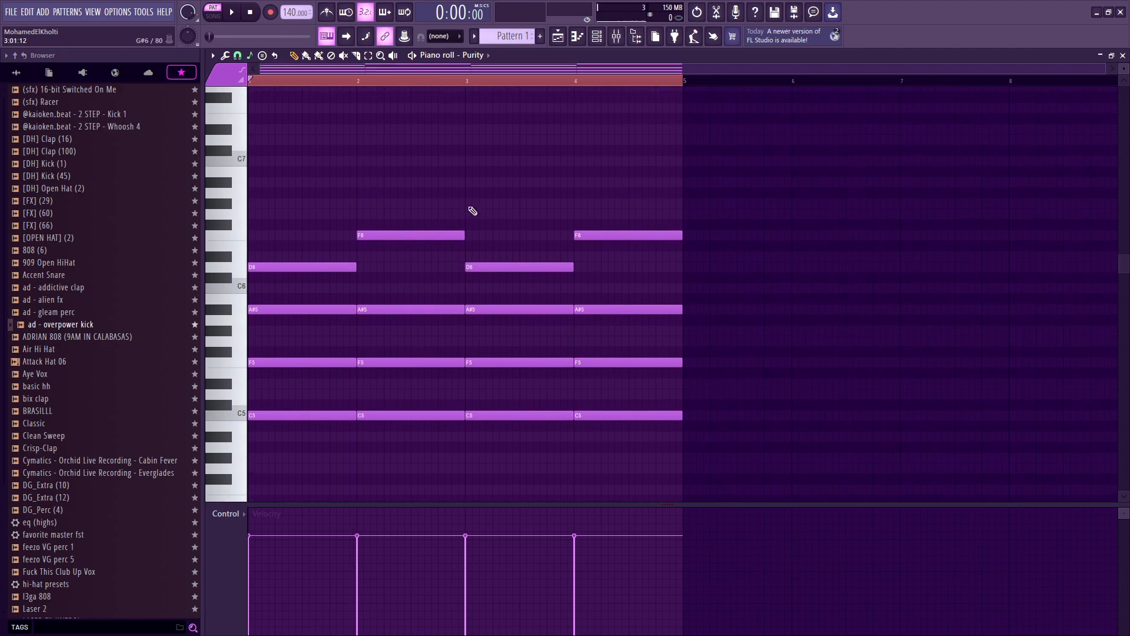
# Step: Erase all the chord notes to clear the piano roll
pyautogui.rightClick(321, 266)
pyautogui.rightClick(328, 360)
pyautogui.rightClick(333, 415)
pyautogui.rightClick(392, 362)
pyautogui.rightClick(413, 309)
pyautogui.rightClick(600, 309)
pyautogui.rightClick(542, 362)
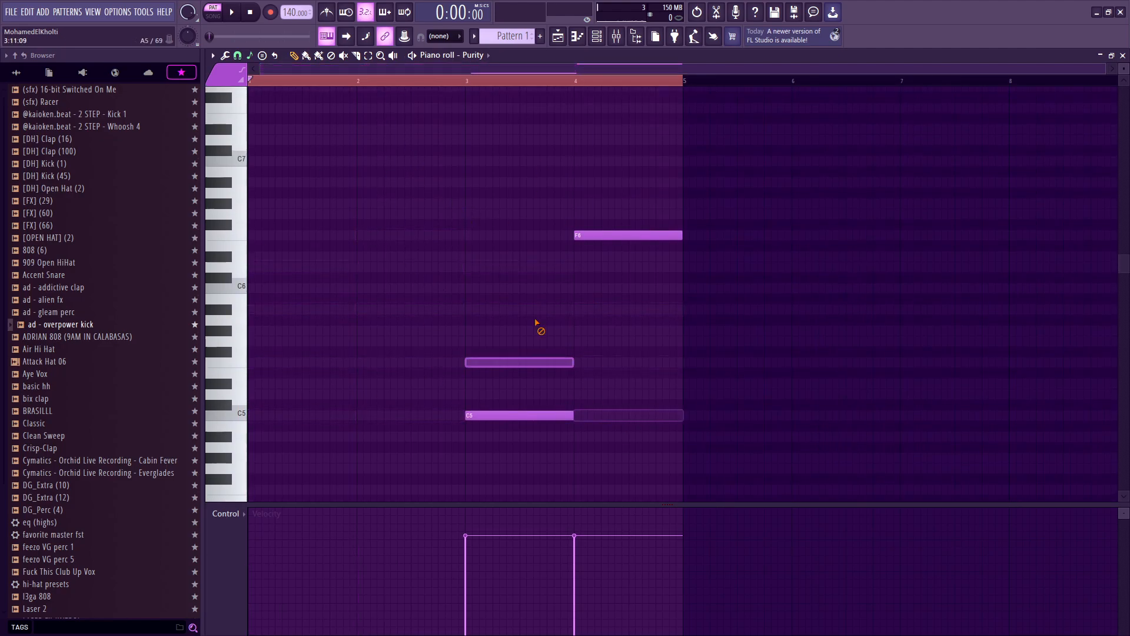
pyautogui.rightClick(521, 415)
pyautogui.rightClick(601, 235)
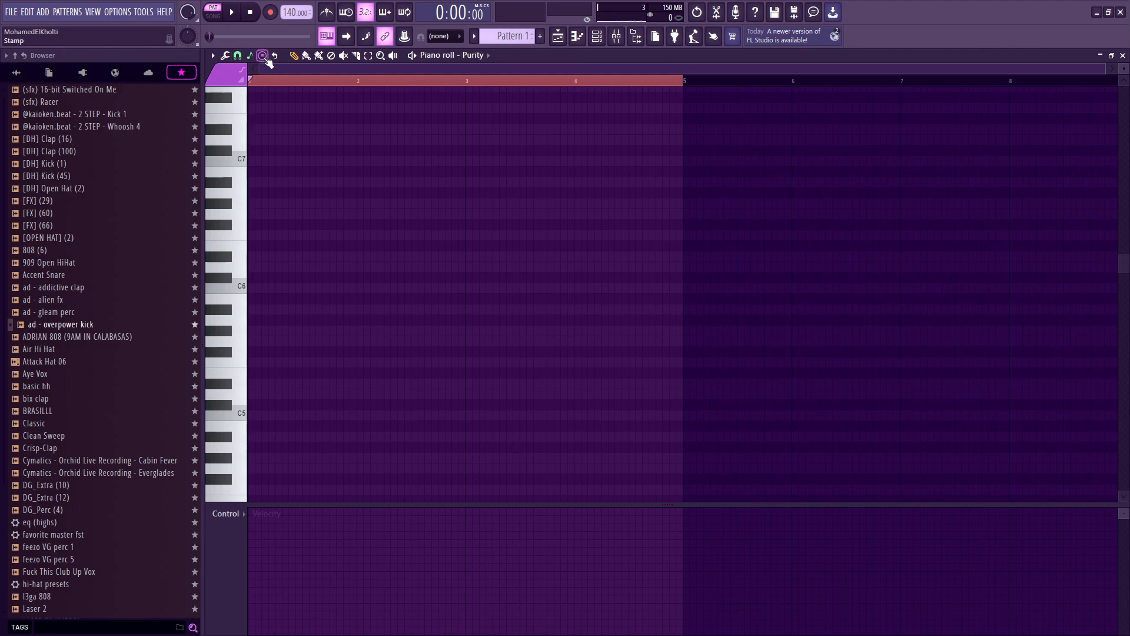
# Step: Set the scale highlighting to root D with Minor Natural (Aeolian)
pyautogui.click(265, 58)
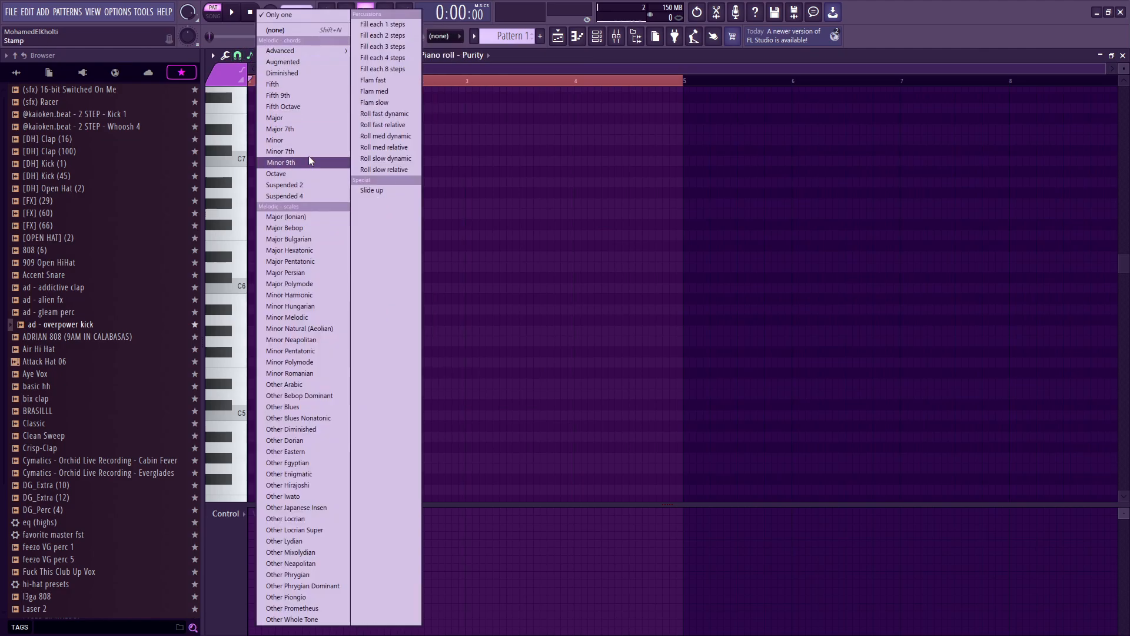
pyautogui.click(250, 56)
pyautogui.click(253, 57)
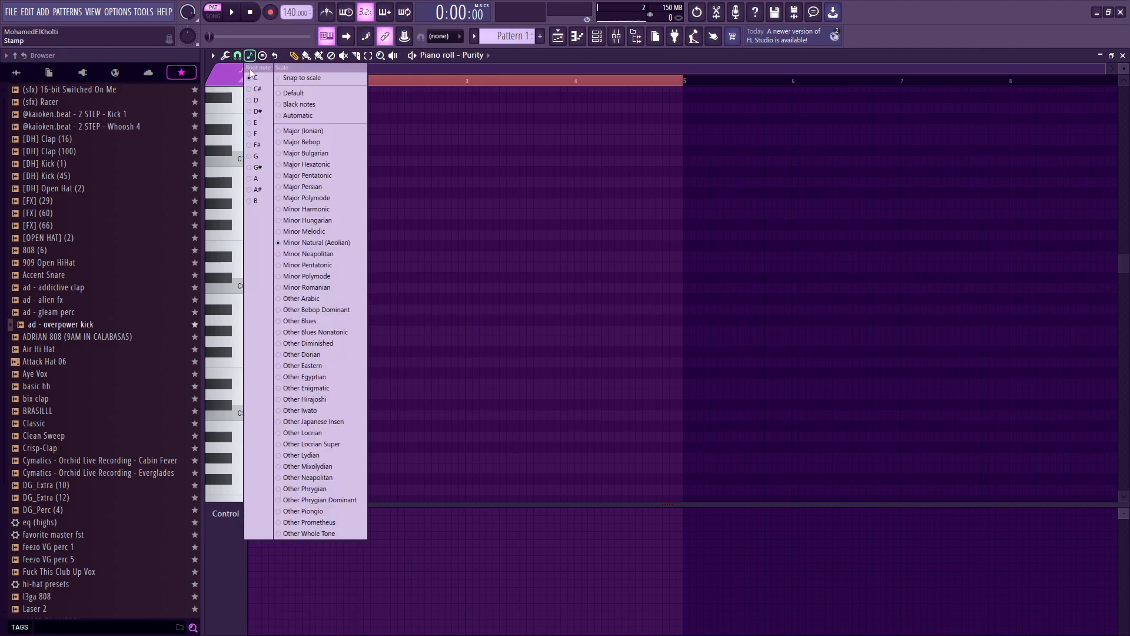
pyautogui.click(257, 100)
pyautogui.click(250, 57)
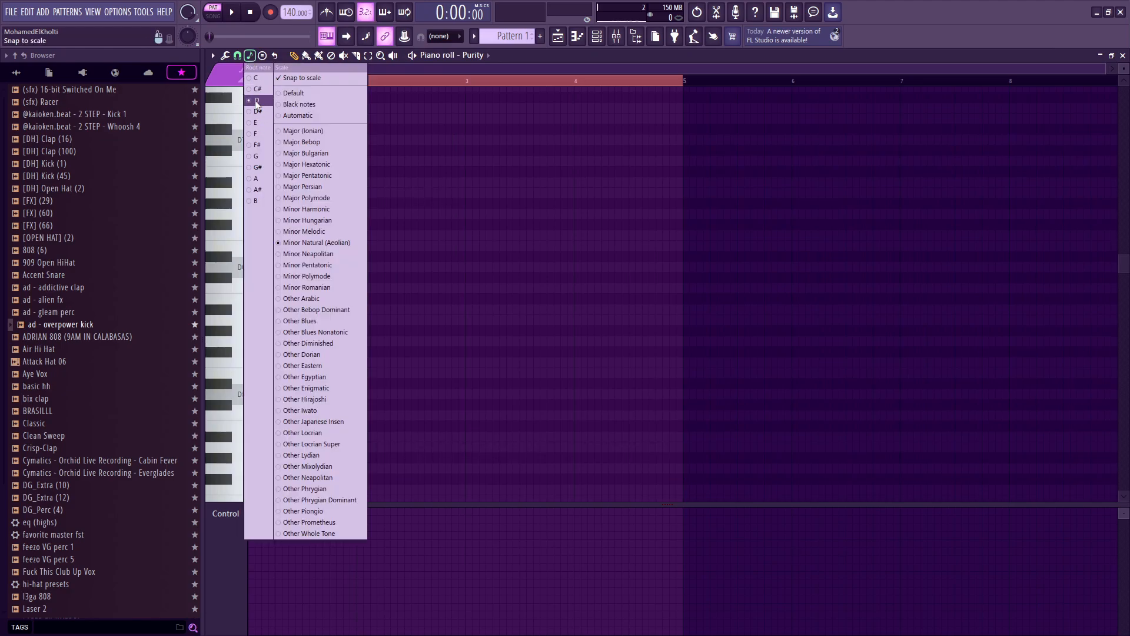
pyautogui.click(362, 242)
# Step: Draw a two-bar chord of A#5, D6, G6 and C7 starting at bar 1
pyautogui.click(513, 266)
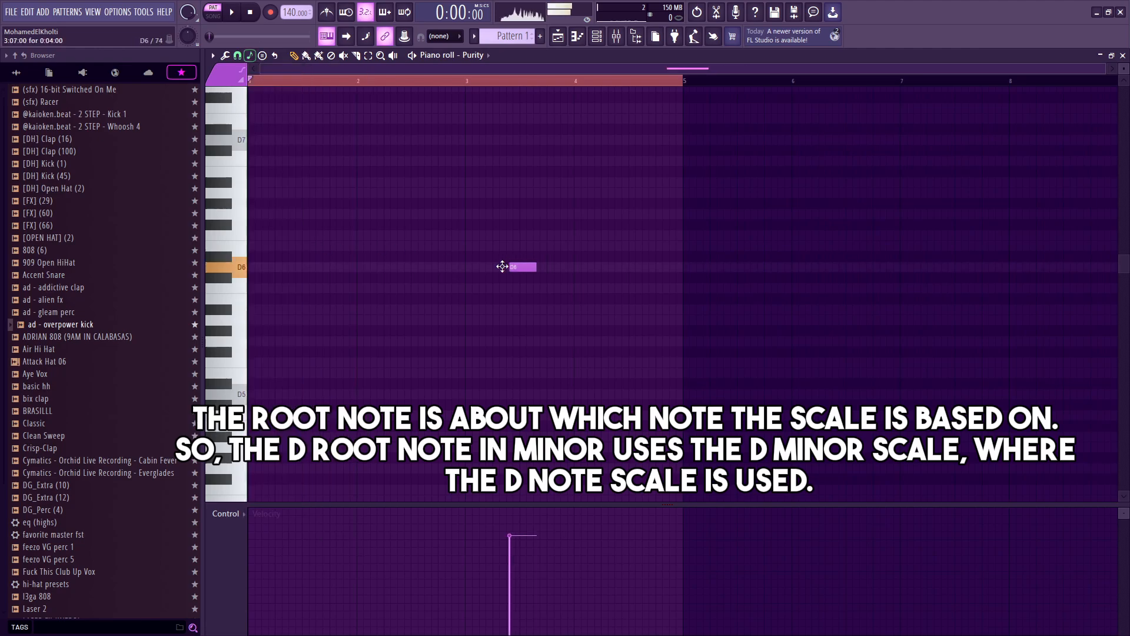
pyautogui.moveTo(513, 266); pyautogui.dragTo(265, 265)
pyautogui.click(251, 270)
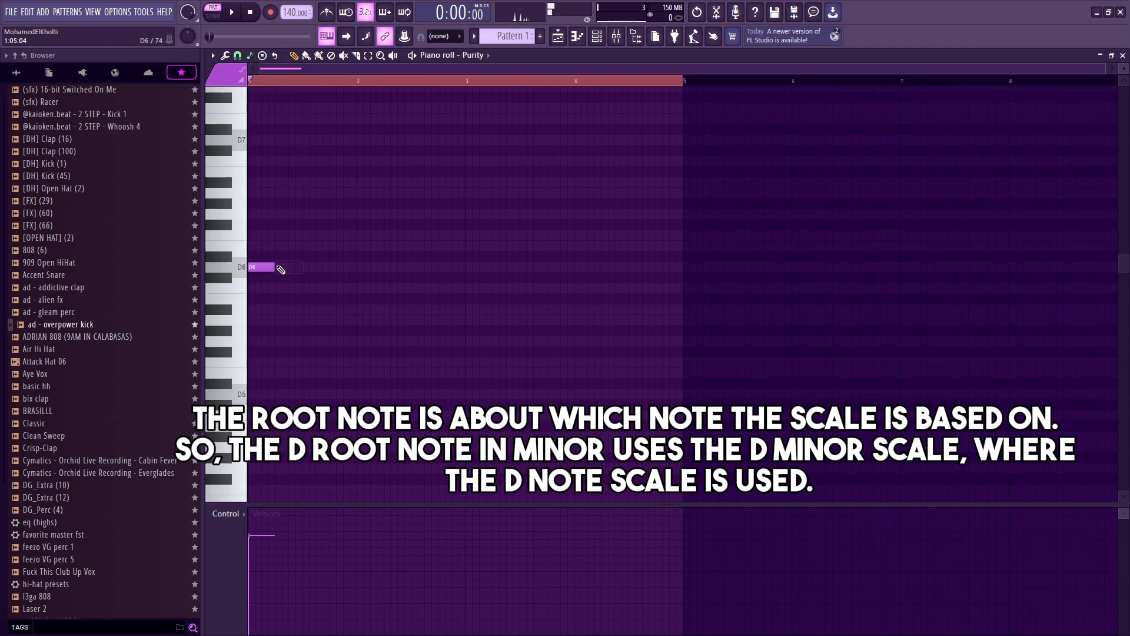
pyautogui.moveTo(273, 268); pyautogui.dragTo(470, 268)
pyautogui.moveTo(393, 340); pyautogui.dragTo(244, 307)
pyautogui.moveTo(318, 213); pyautogui.dragTo(230, 203)
pyautogui.moveTo(323, 181); pyautogui.dragTo(249, 160)
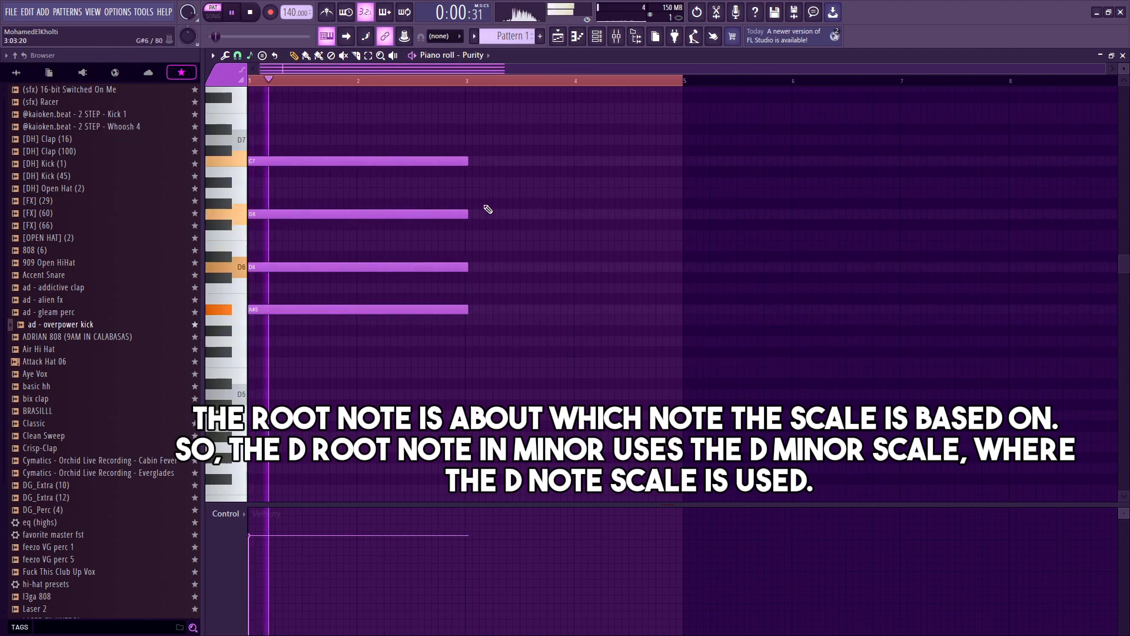
# Step: Transpose the whole chord down one octave and audition it
pyautogui.hotkey('ctrl', 'a')
pyautogui.hotkey('ctrl', 'Down')
pyautogui.press('space')
pyautogui.scroll(-3, 417, 265)
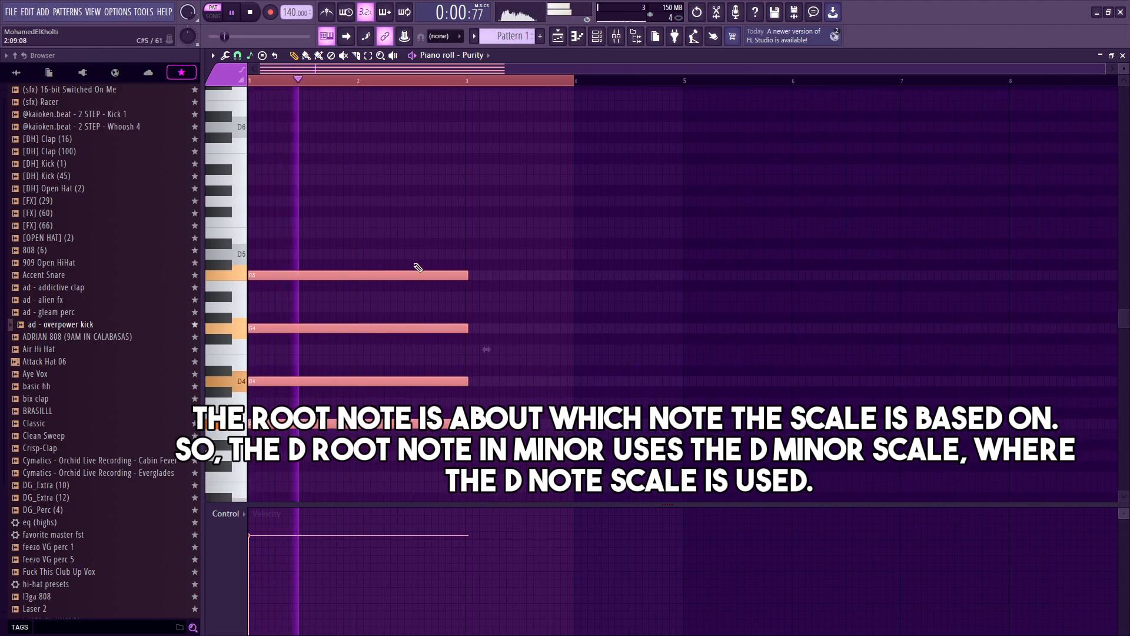
pyautogui.press('space')
pyautogui.press('space')
pyautogui.scroll(2, 417, 267)
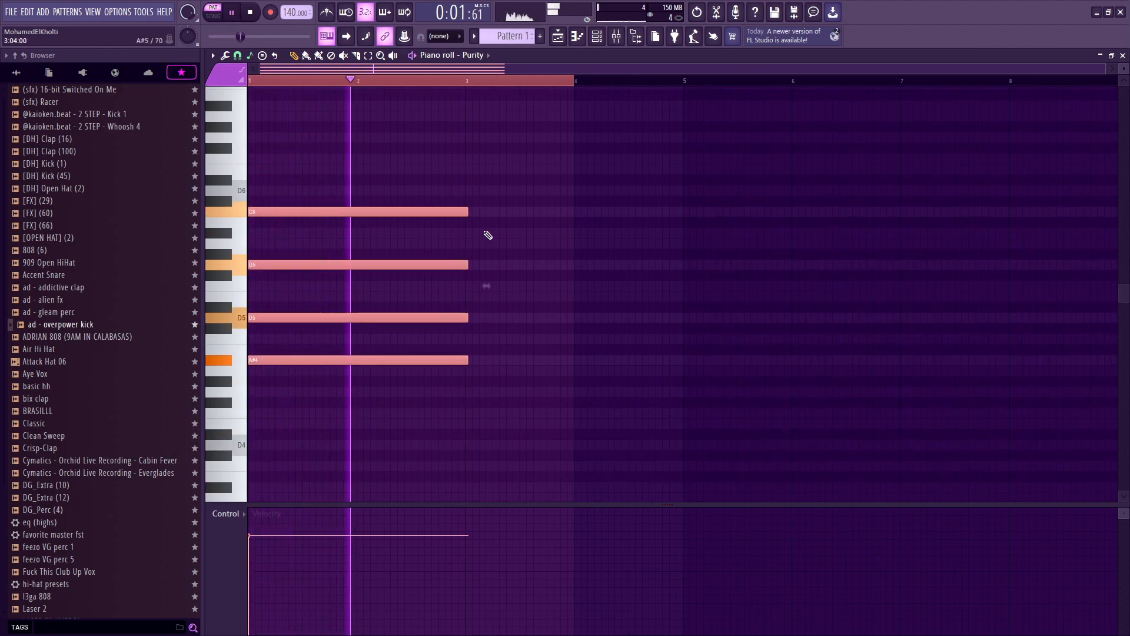
pyautogui.press('space')
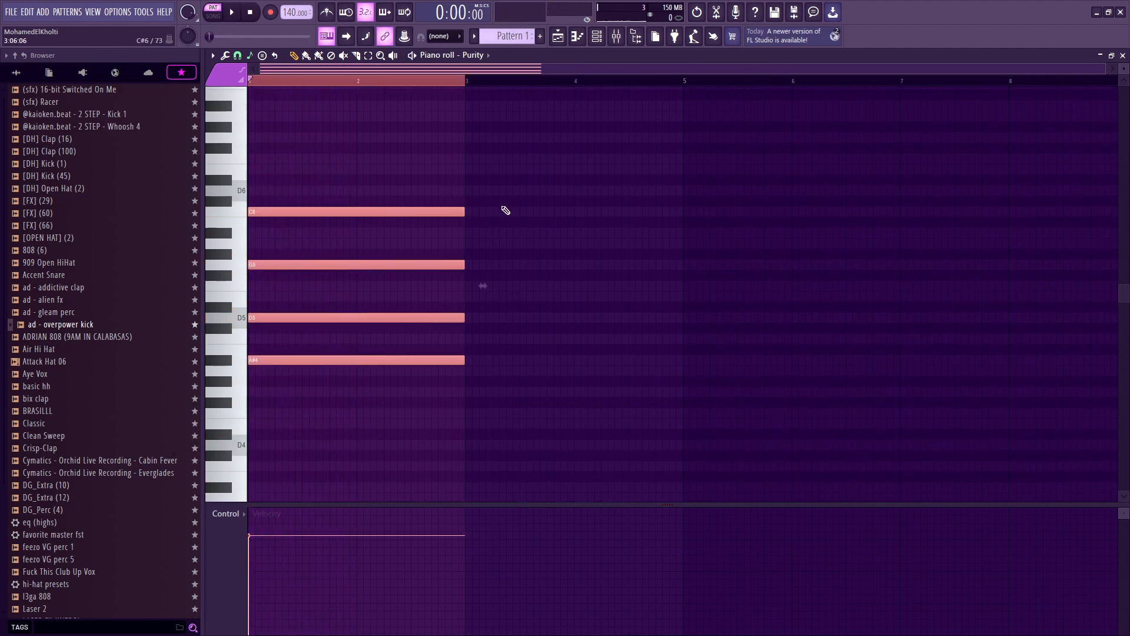
# Step: Duplicate the chord into bars 3–4 and shift its voicing down to F4, A4, D5 and G5
pyautogui.hotkey('ctrl', 'b')
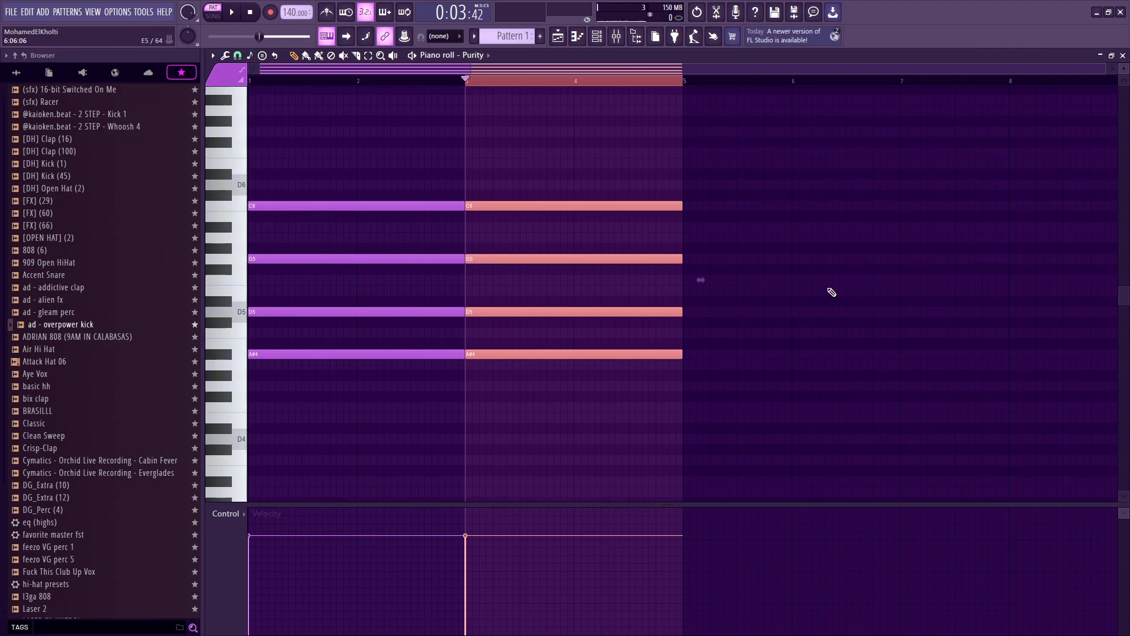
pyautogui.hotkey('shift', 'Down')
pyautogui.hotkey('shift', 'Down')
pyautogui.hotkey('shift', 'Down')
pyautogui.hotkey('shift', 'Down')
pyautogui.hotkey('shift', 'Down')
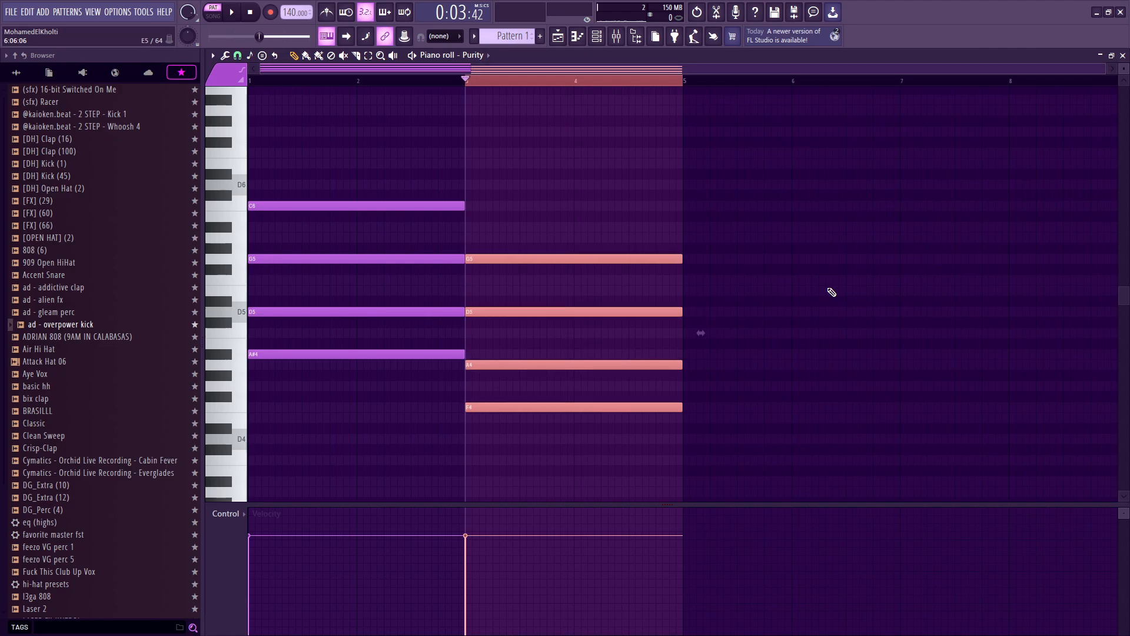
# Step: Add an E6 note to the chord in bars 1–2 and audition the progression
pyautogui.hotkey('ctrl', 'd')
pyautogui.moveTo(431, 80); pyautogui.dragTo(212, 51)
pyautogui.press('space')
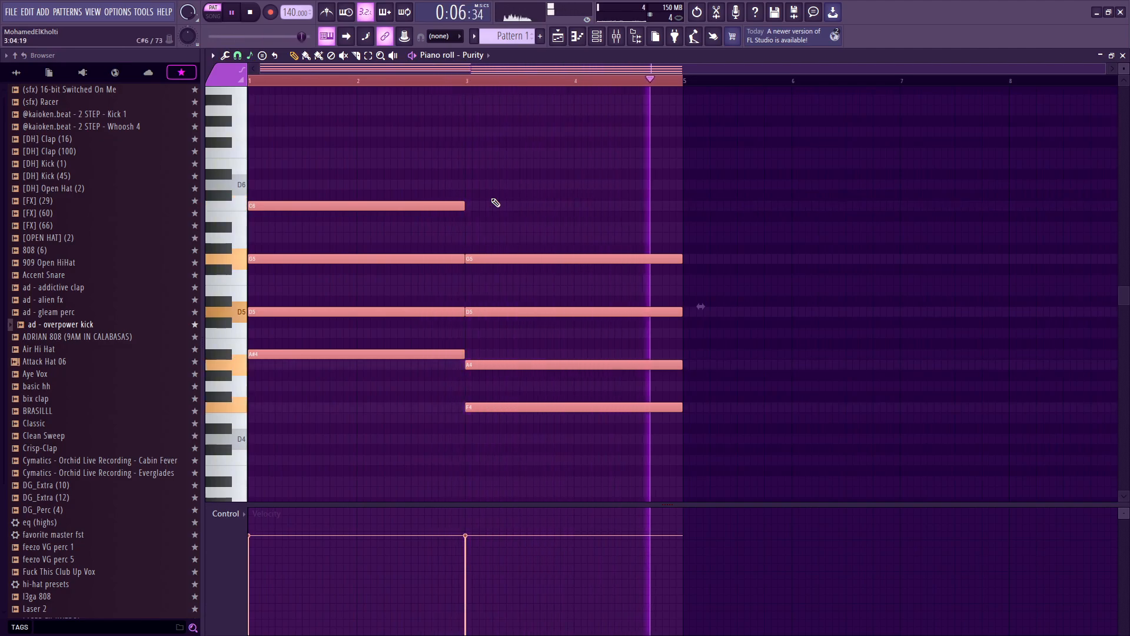
pyautogui.press('space')
pyautogui.moveTo(283, 163)
pyautogui.mouseDown()
pyautogui.moveTo(200, 162)
pyautogui.moveTo(286, 140)
pyautogui.moveTo(285, 174)
pyautogui.mouseUp()
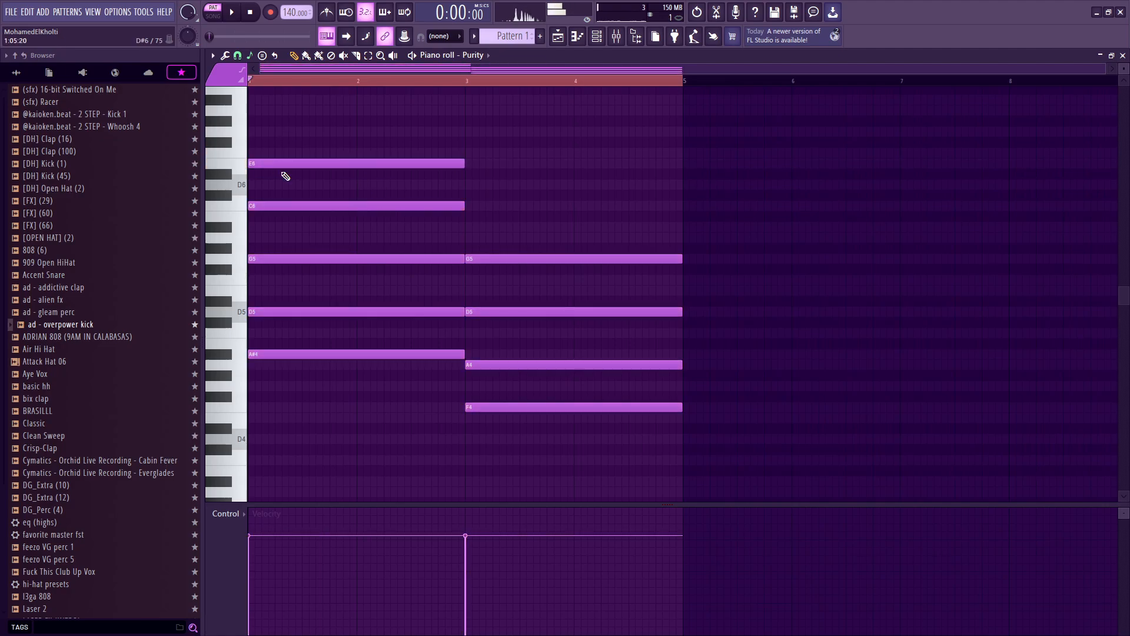
pyautogui.press('space')
# Step: Add G6 and D6 to the chord in bars 3–4 plus a C6 note from bar 4, and audition
pyautogui.moveTo(477, 150); pyautogui.dragTo(465, 126)
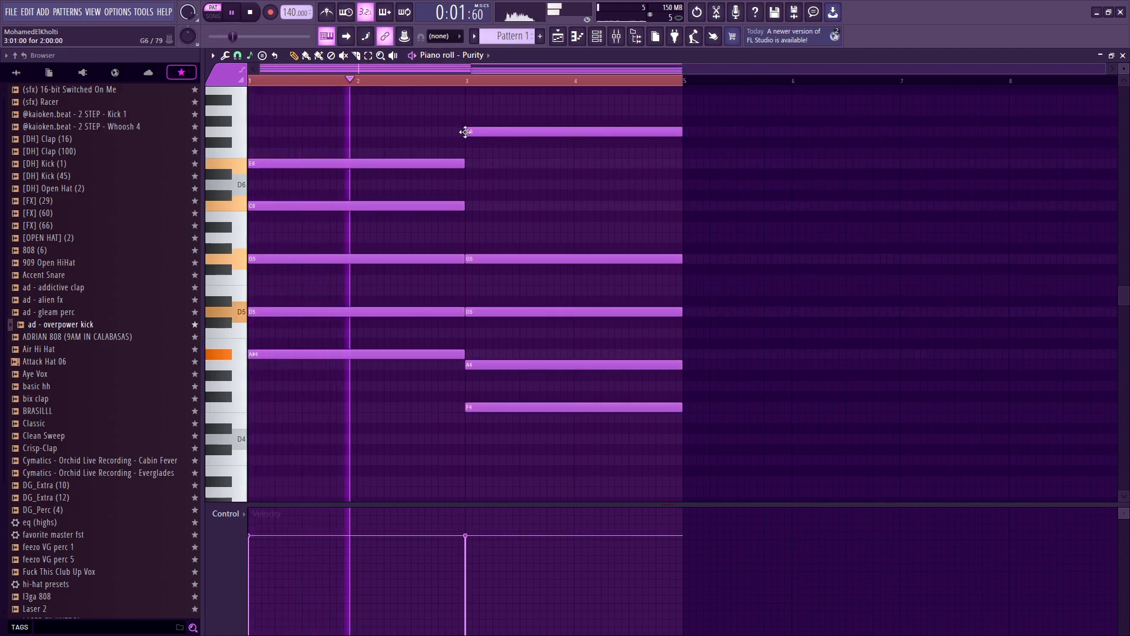
pyautogui.moveTo(479, 206); pyautogui.dragTo(465, 182)
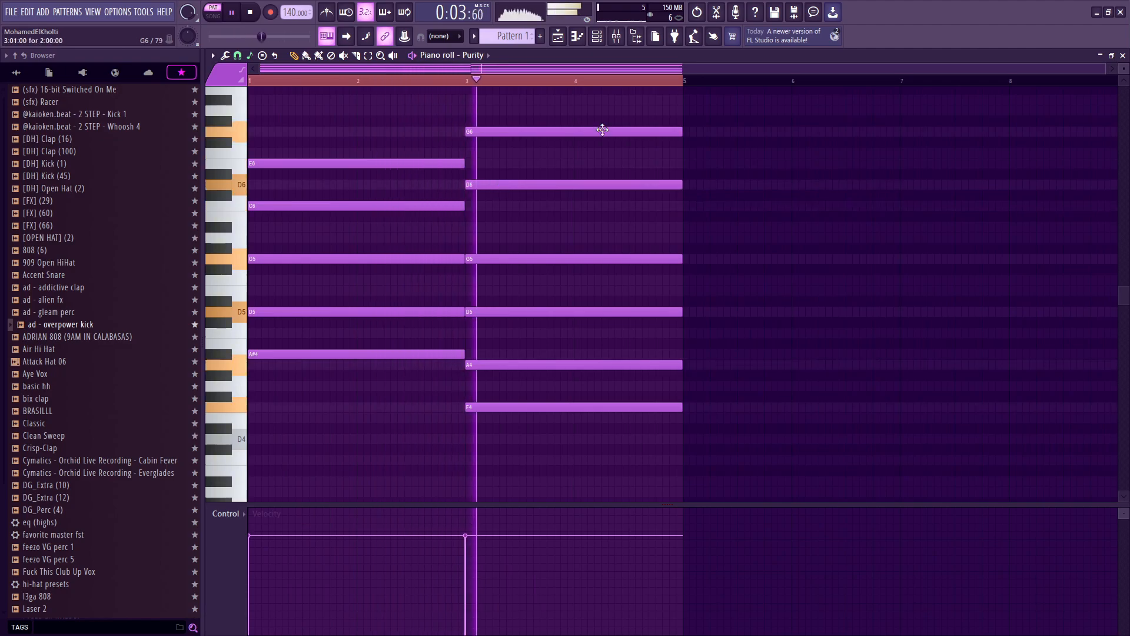
pyautogui.moveTo(582, 205); pyautogui.dragTo(572, 208)
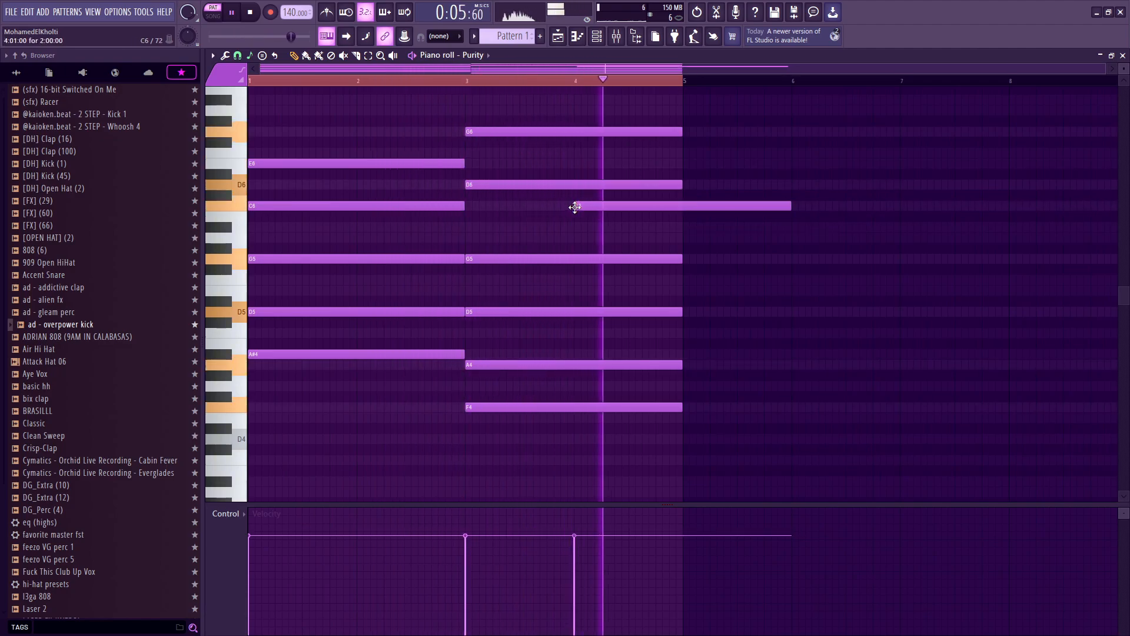
pyautogui.press('space')
pyautogui.hotkey('ctrl', 'a')
pyautogui.press('Delete')
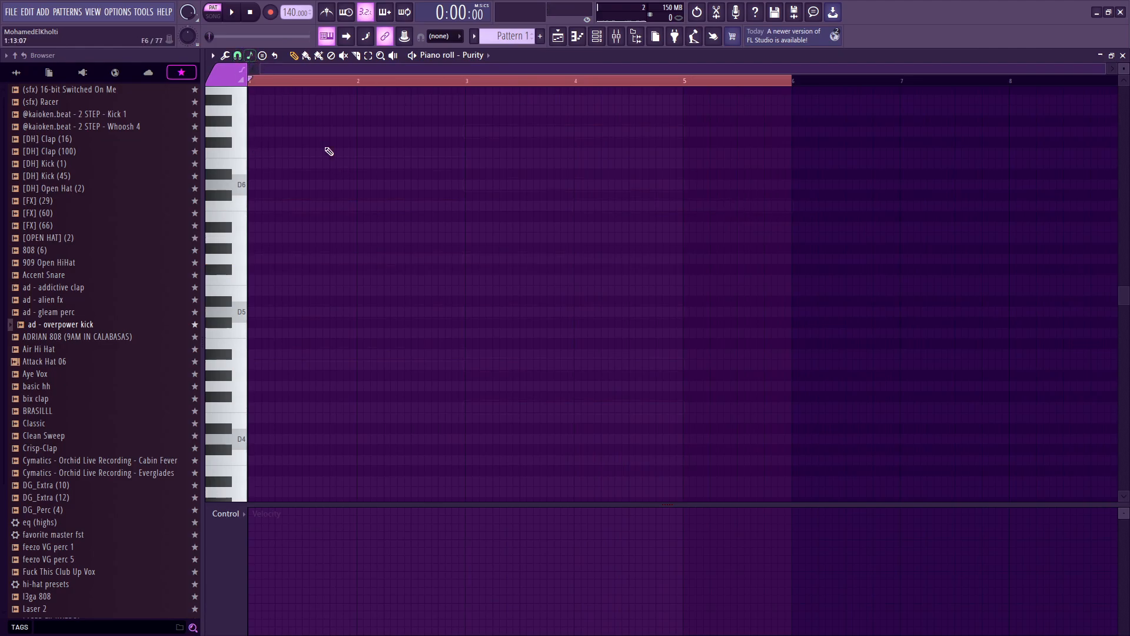
pyautogui.hotkey('ctrl', 'z')
# Step: Erase the C6 note running from bar 4 into bar 5
pyautogui.scroll(3, 558, 151)
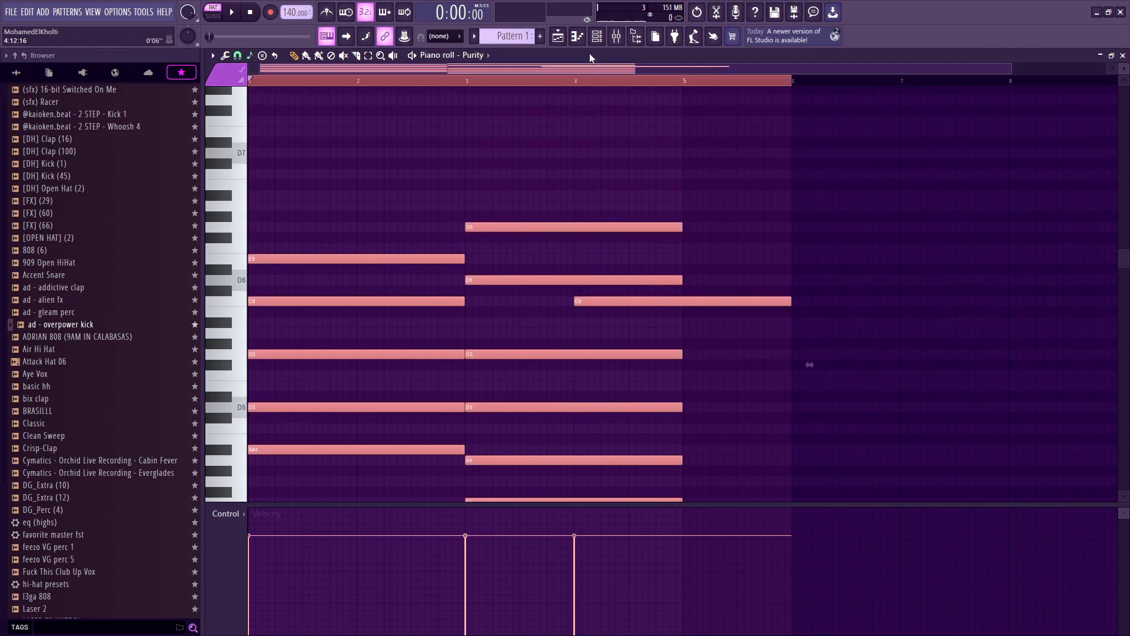
pyautogui.scroll(-3, 653, 259)
pyautogui.rightClick(715, 206)
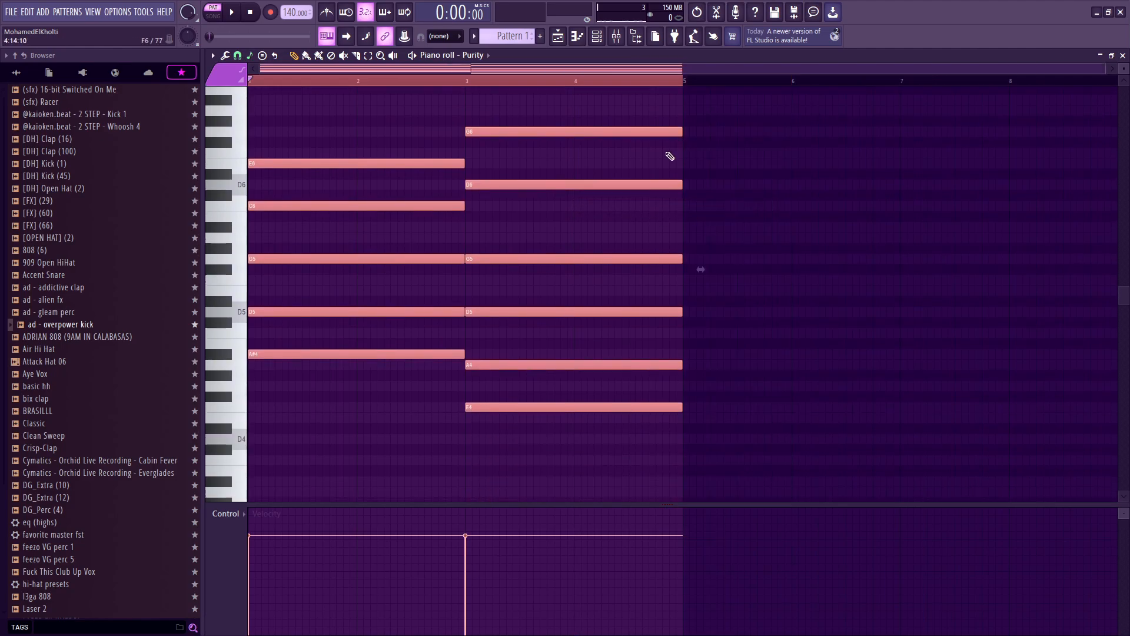
# Step: Delete the Sampler channel from the channel rack so only the Purity channel remains
pyautogui.click(598, 36)
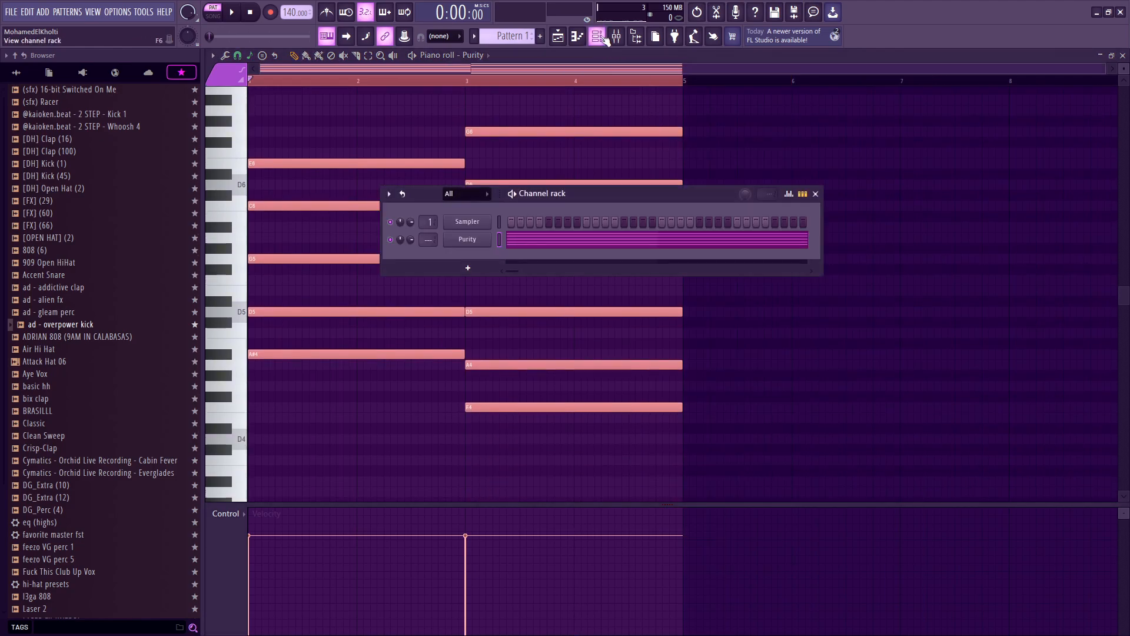
pyautogui.rightClick(511, 222)
pyautogui.click(531, 352)
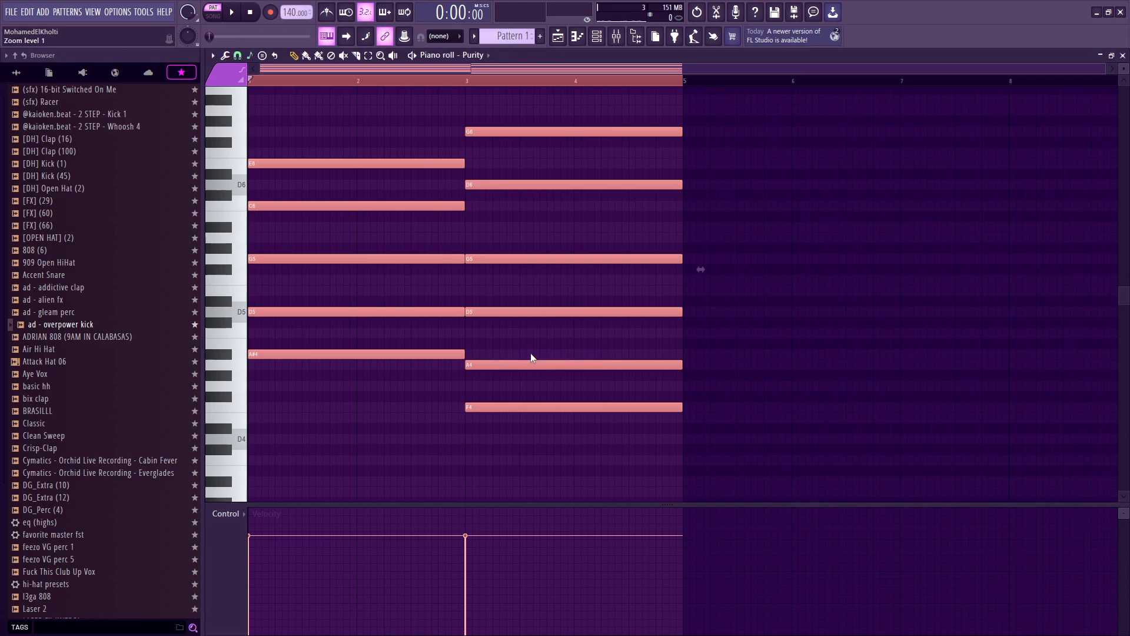
pyautogui.rightClick(539, 419)
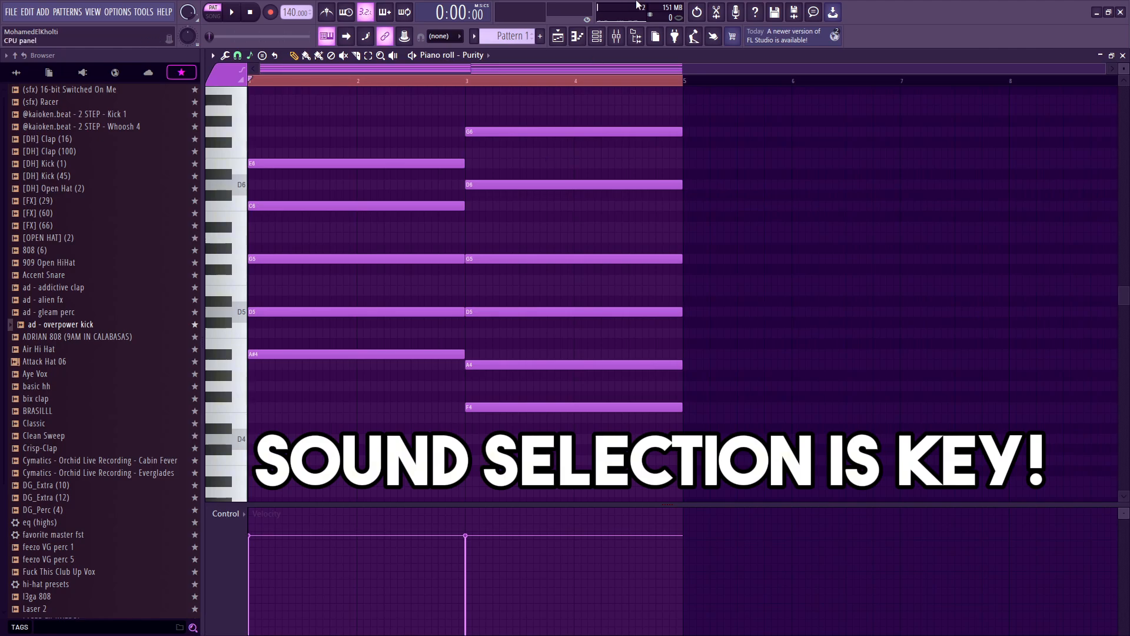
pyautogui.press('F6')
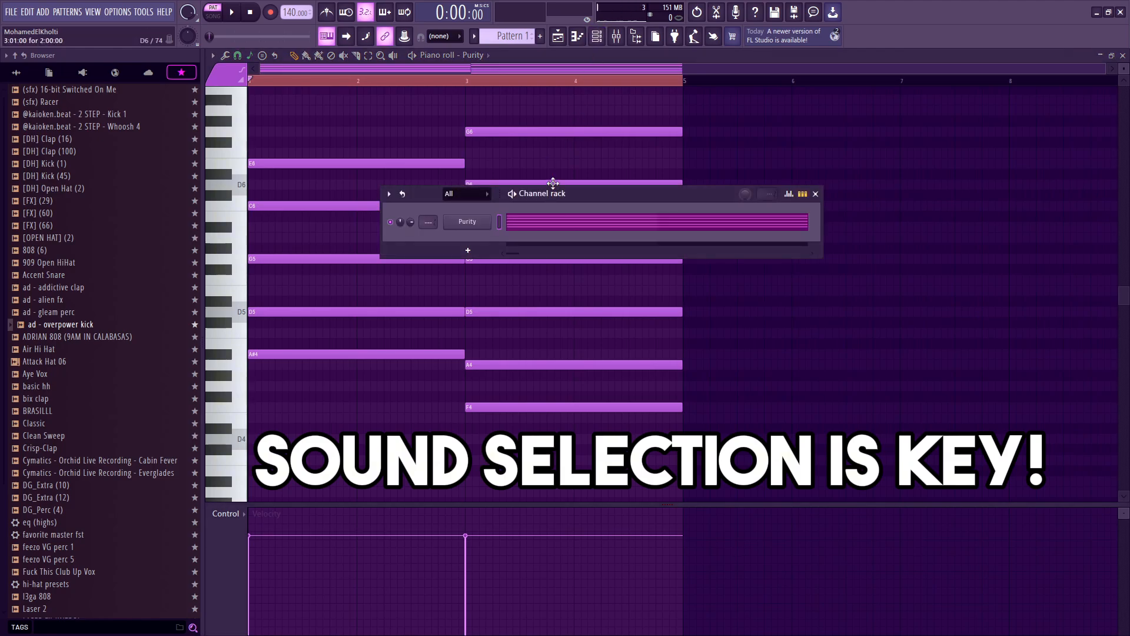
pyautogui.moveTo(601, 198); pyautogui.dragTo(613, 260)
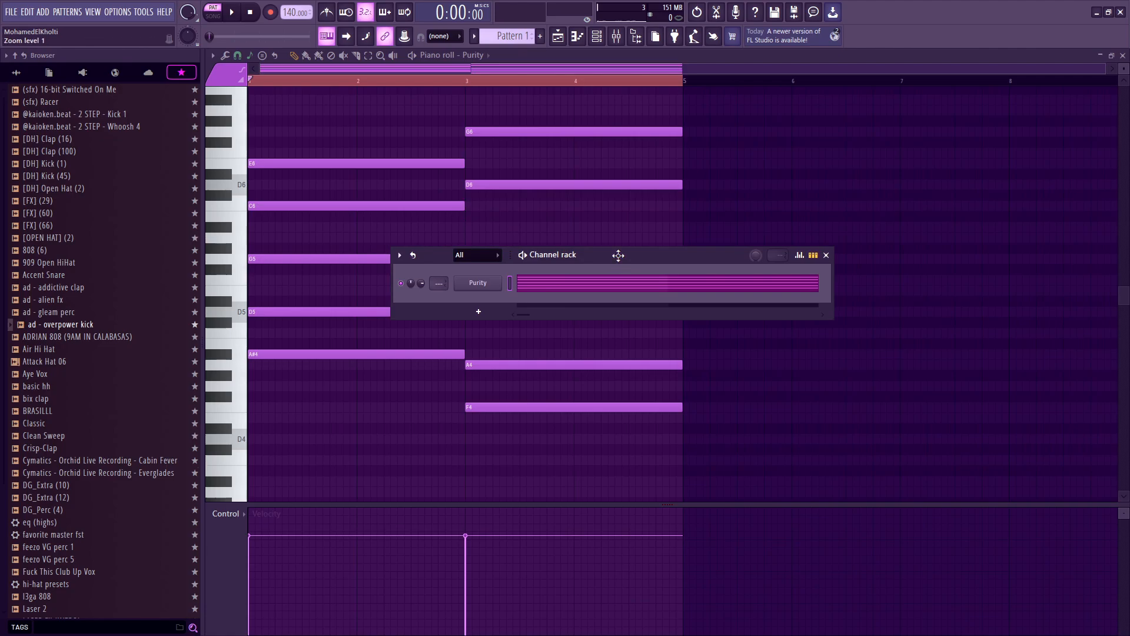
pyautogui.press('F6')
# Step: Select all notes and duplicate the four-bar progression into bars 5–8
pyautogui.hotkey('ctrl', 'a')
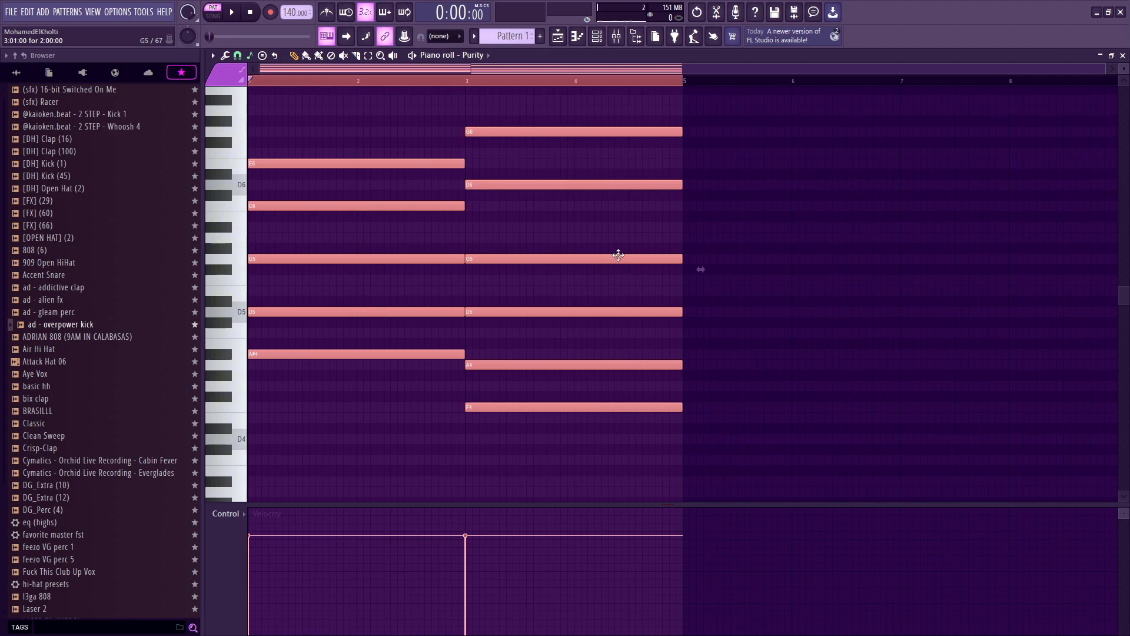
pyautogui.hotkey('ctrl', 'b')
pyautogui.hotkey('ctrl', 'a')
pyautogui.scroll(-1, 673, 105)
pyautogui.moveTo(377, 81); pyautogui.dragTo(112, 139)
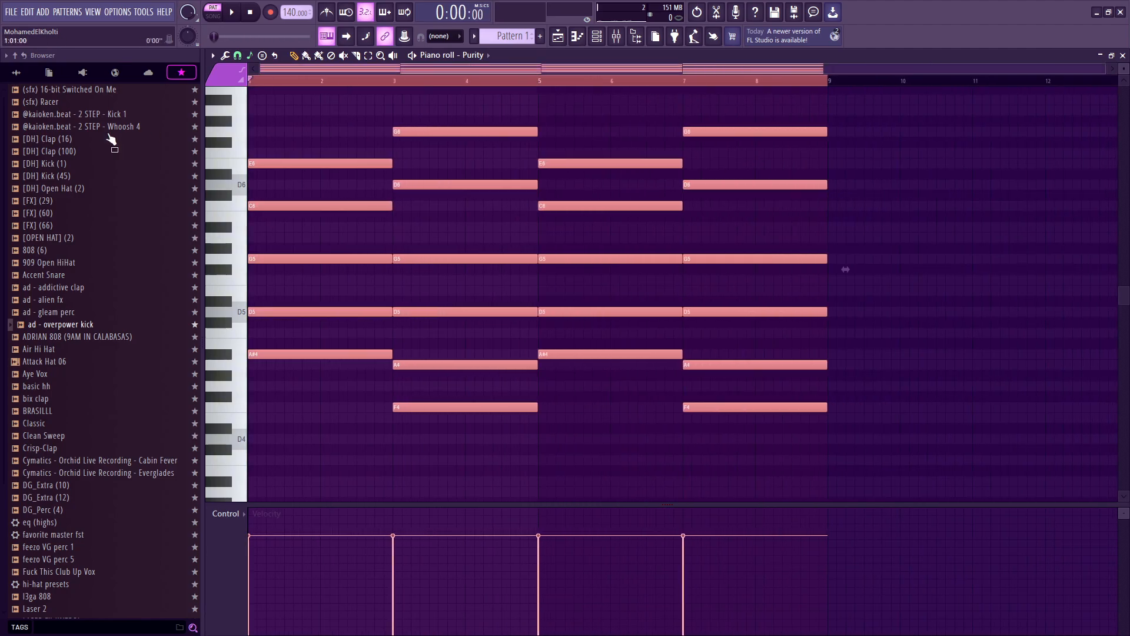
# Step: Load the 019 7 PD Blast Pad preset from the Atmosphere 3D bank into Purity's Pad layer
pyautogui.click(597, 41)
pyautogui.moveTo(584, 258); pyautogui.dragTo(584, 243)
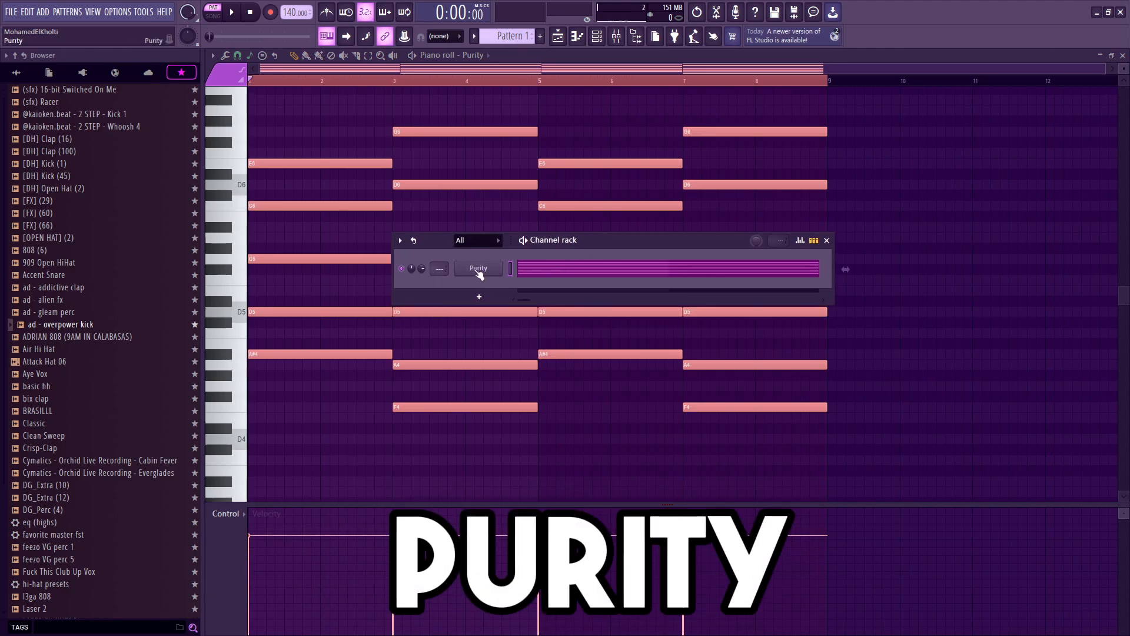
pyautogui.click(478, 270)
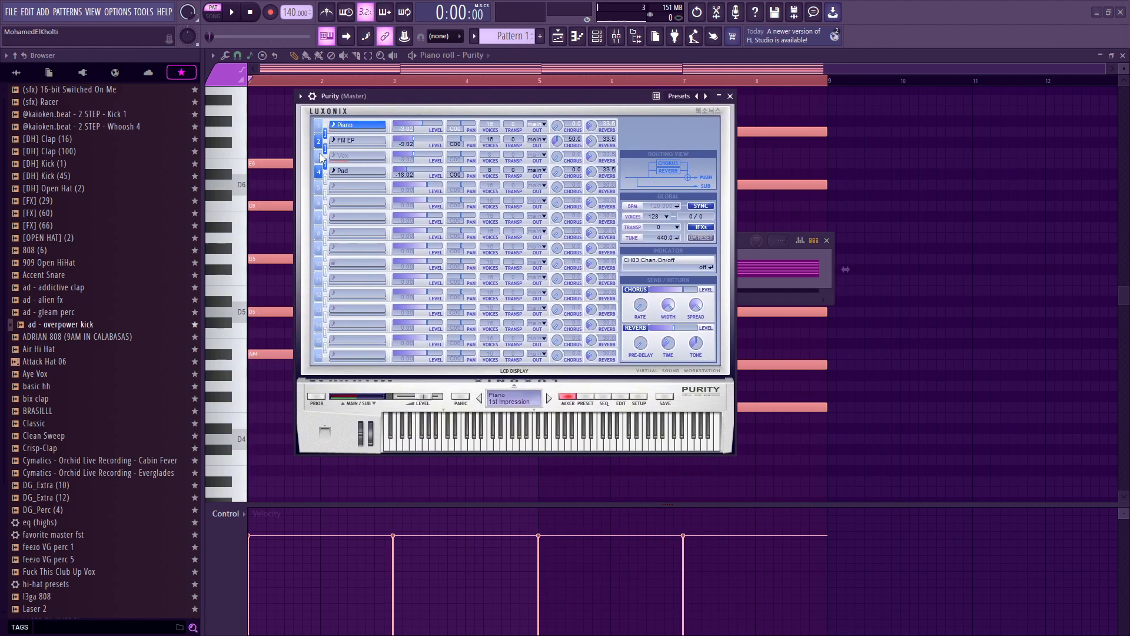
pyautogui.click(354, 172)
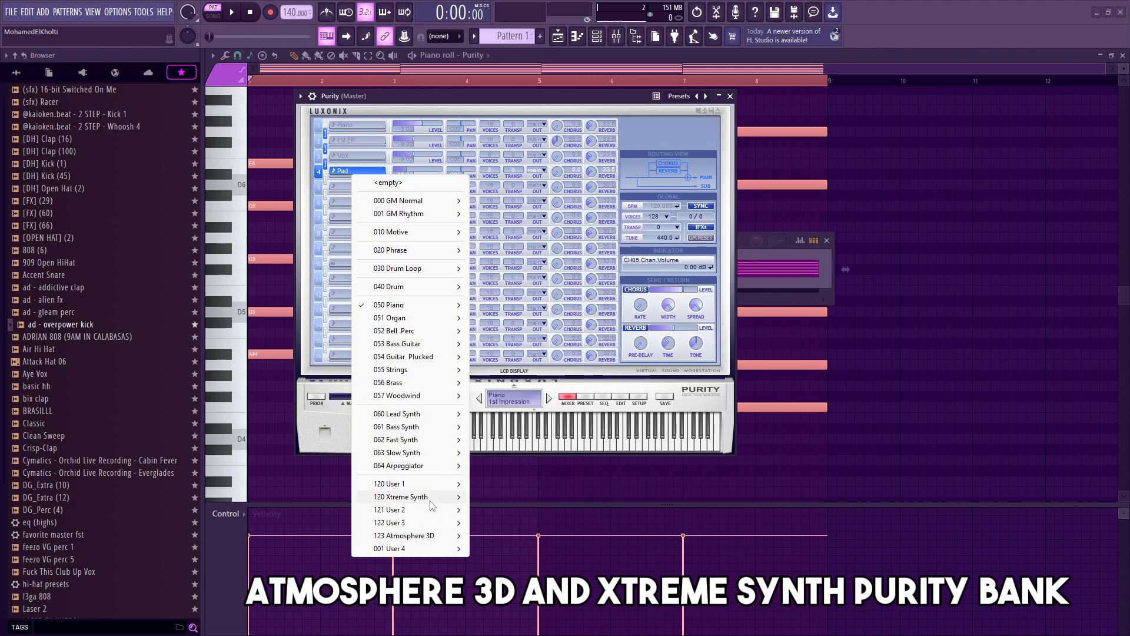
pyautogui.moveTo(432, 503)
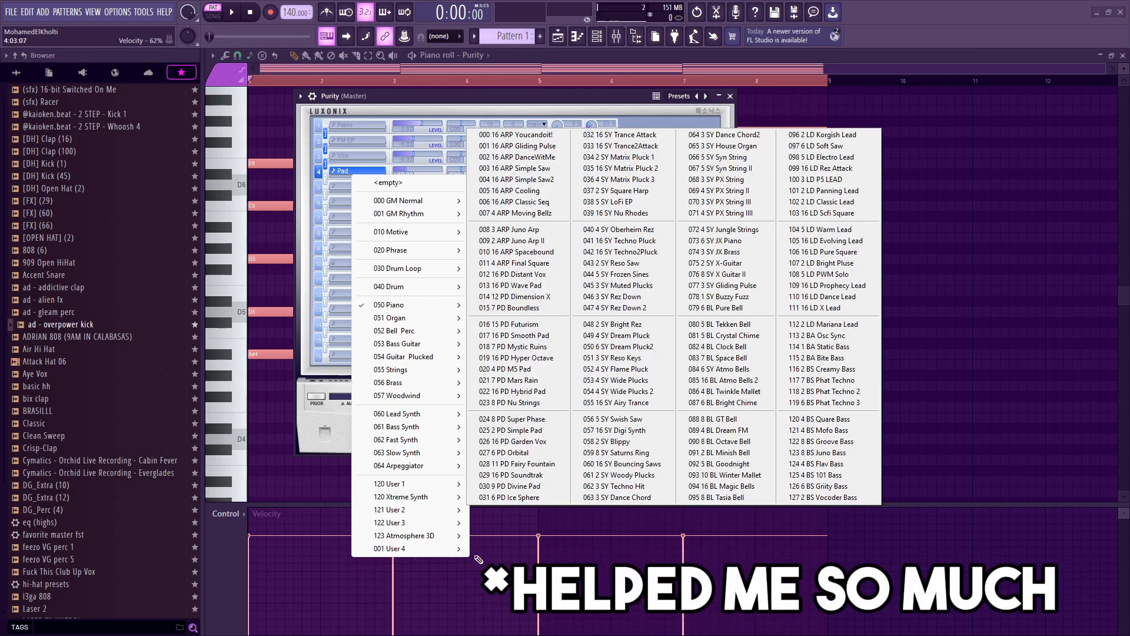
pyautogui.moveTo(420, 535)
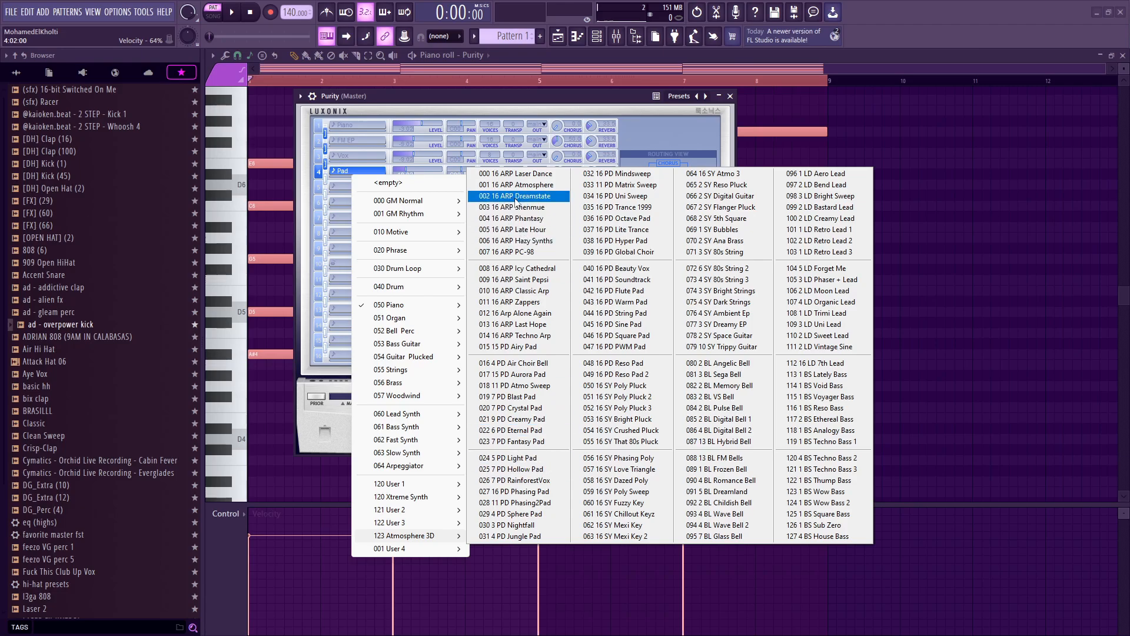
pyautogui.click(536, 398)
pyautogui.click(730, 96)
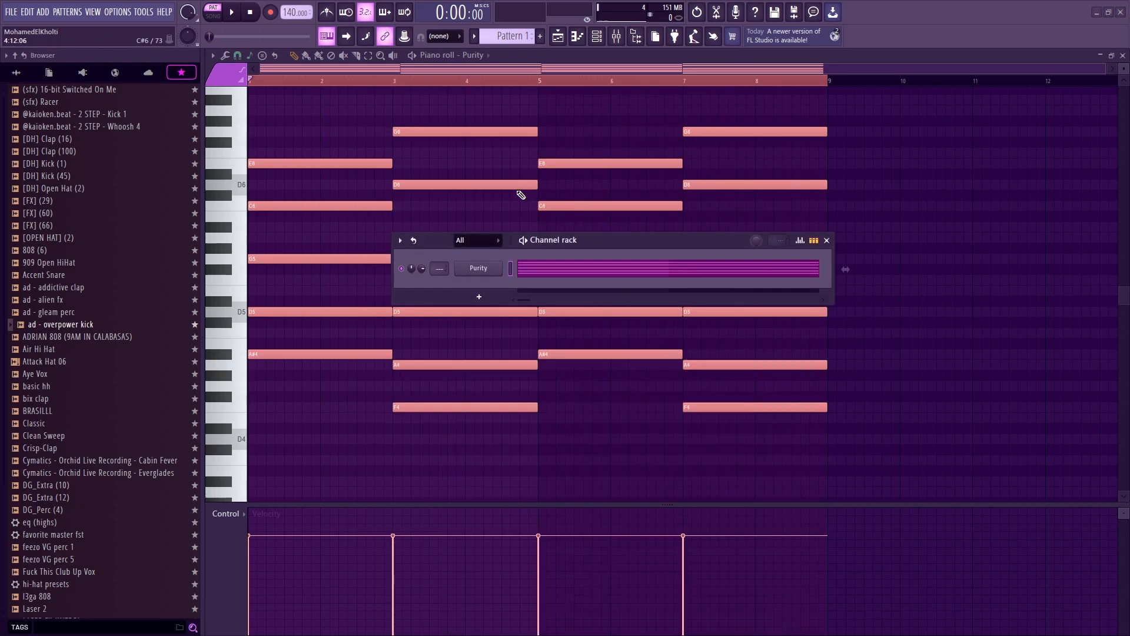
# Step: Audition the progression while transposing all notes by semitones, ending two semitones lower
pyautogui.press('F6')
pyautogui.scroll(3, 618, 163)
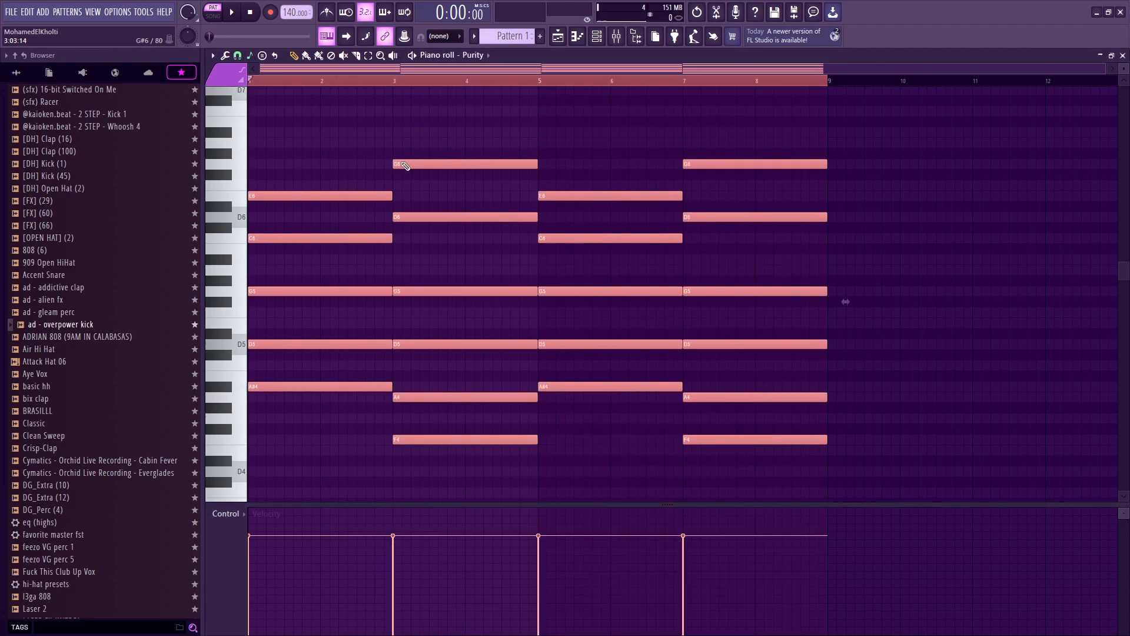
pyautogui.press('space')
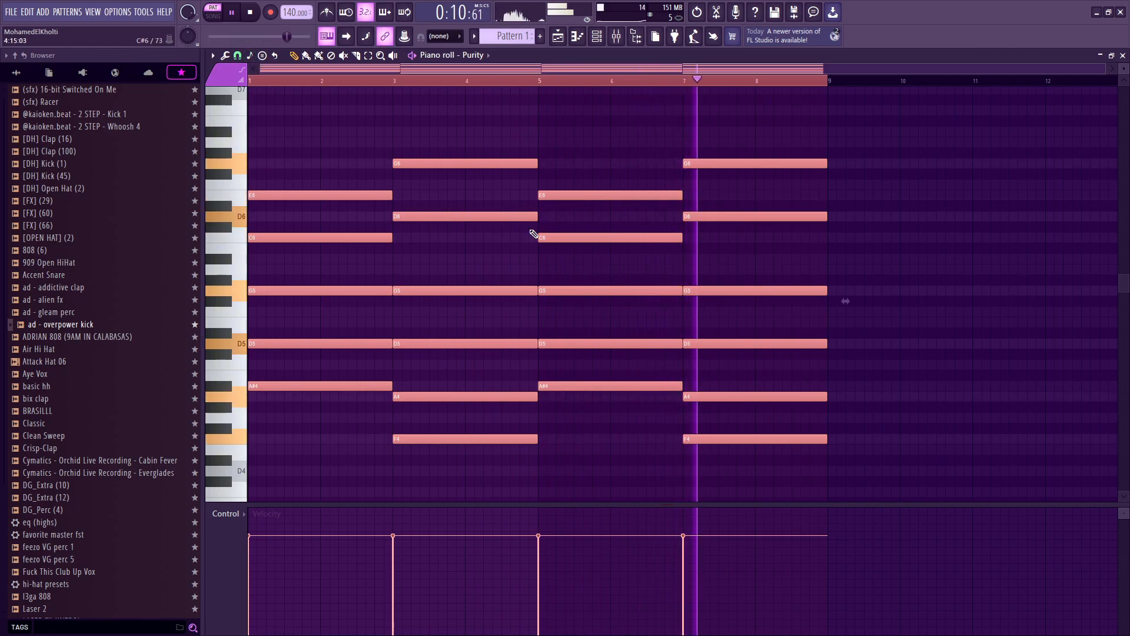
pyautogui.hotkey('shift', 'Down')
pyautogui.press('space')
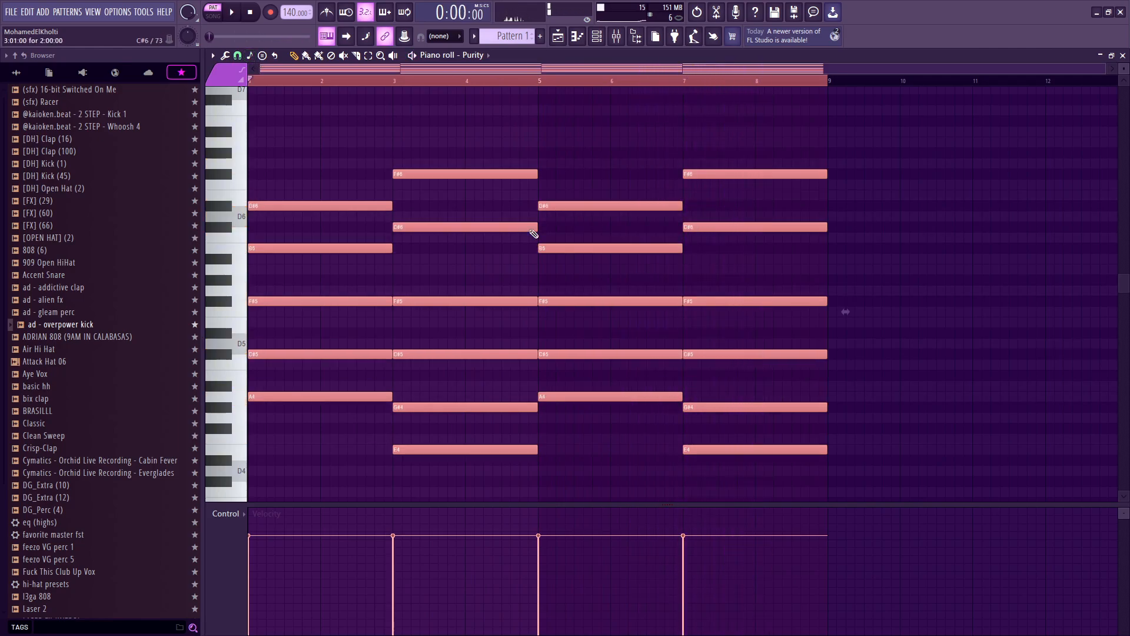
pyautogui.hotkey('shift', 'Up')
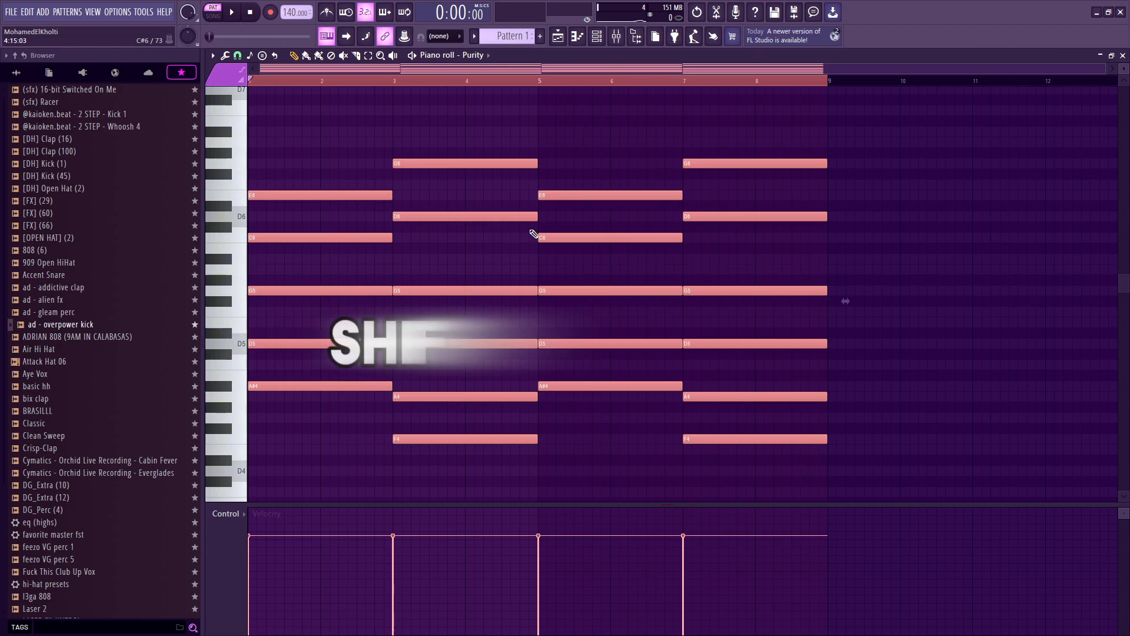
pyautogui.hotkey('shift', 'Up')
pyautogui.hotkey('shift', 'Up')
pyautogui.hotkey('shift', 'Up')
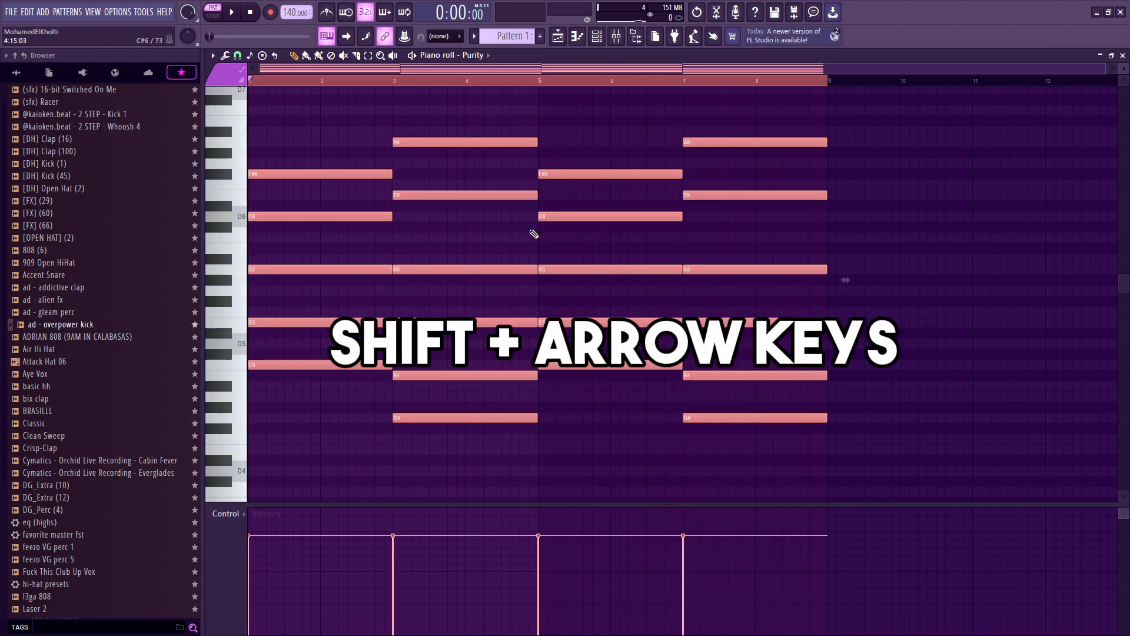
pyautogui.hotkey('shift', 'Down')
pyautogui.hotkey('shift', 'Down')
pyautogui.hotkey('shift', 'Down')
pyautogui.hotkey('shift', 'Down')
pyautogui.hotkey('shift', 'Down')
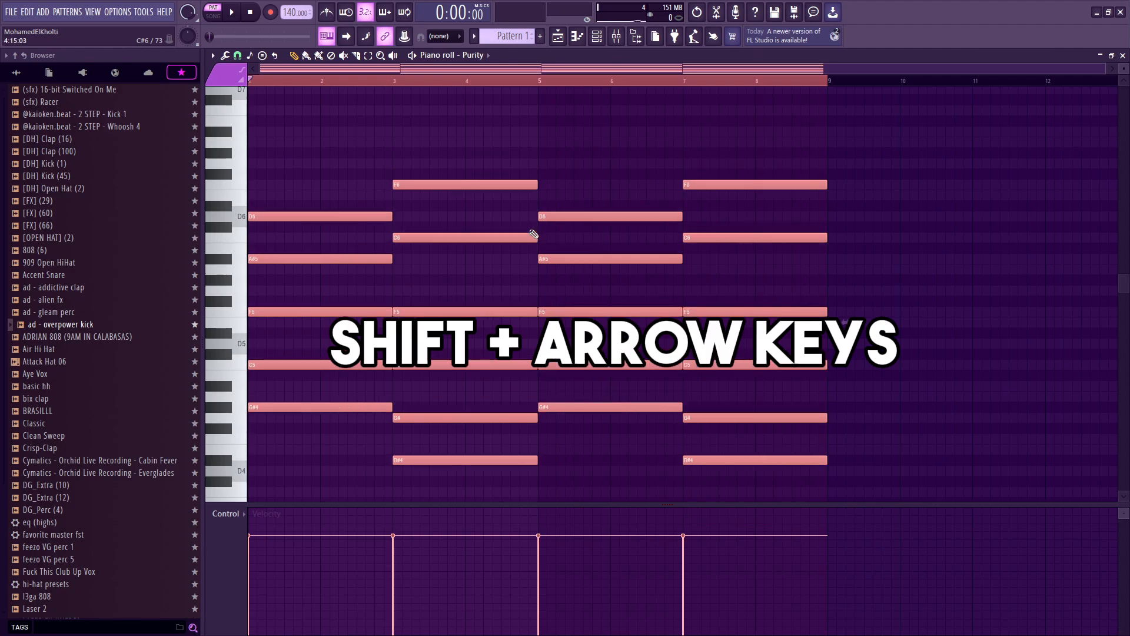
pyautogui.hotkey('shift', 'Down')
# Step: Transpose the whole progression down two more semitones and play it back
pyautogui.press('space')
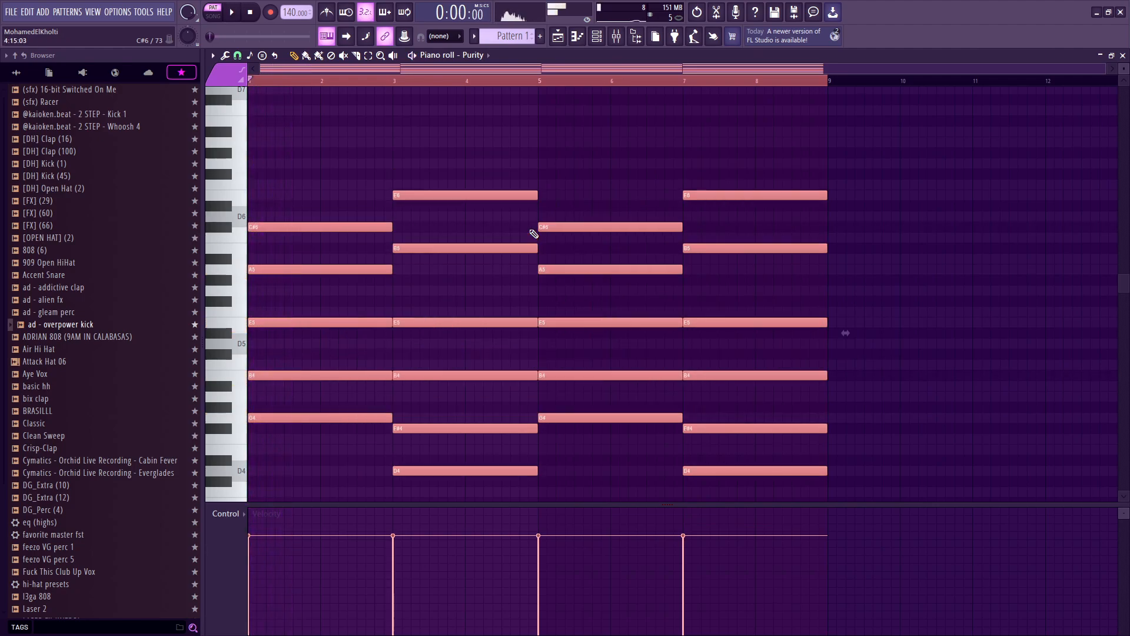
pyautogui.hotkey('shift', 'Down')
pyautogui.hotkey('shift', 'Down')
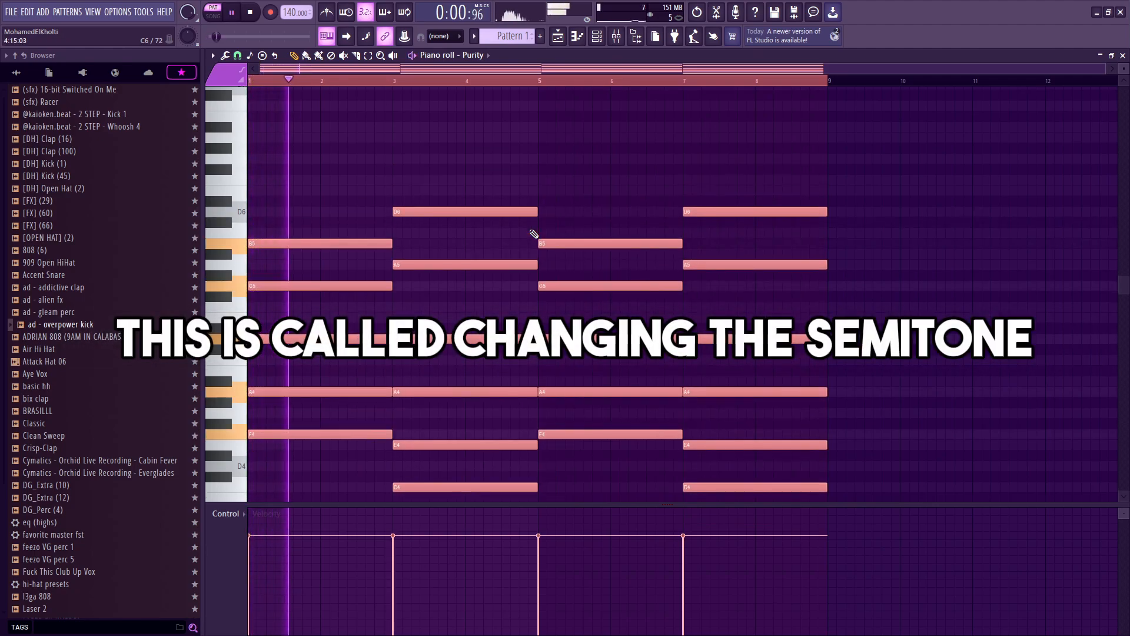
pyautogui.scroll(-2, 598, 204)
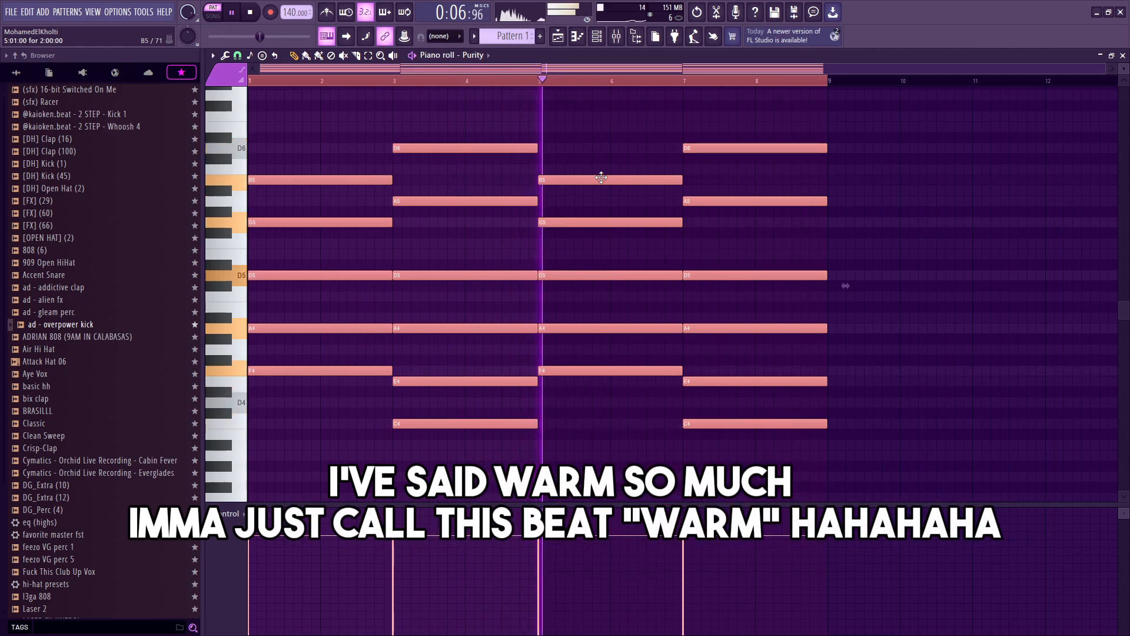
pyautogui.click(605, 35)
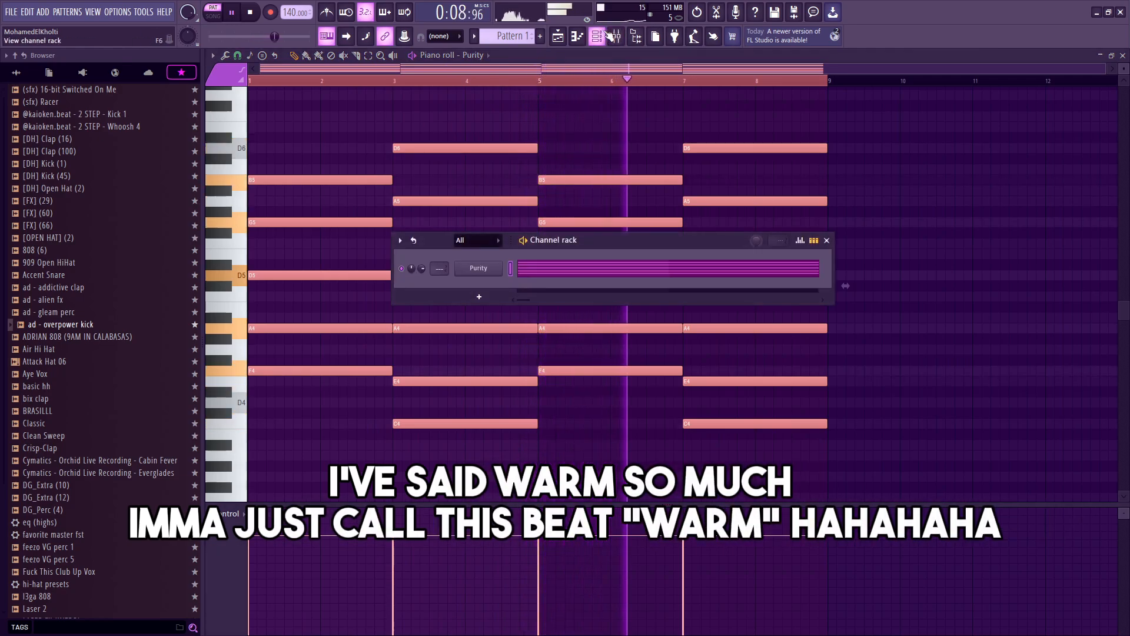
pyautogui.click(605, 34)
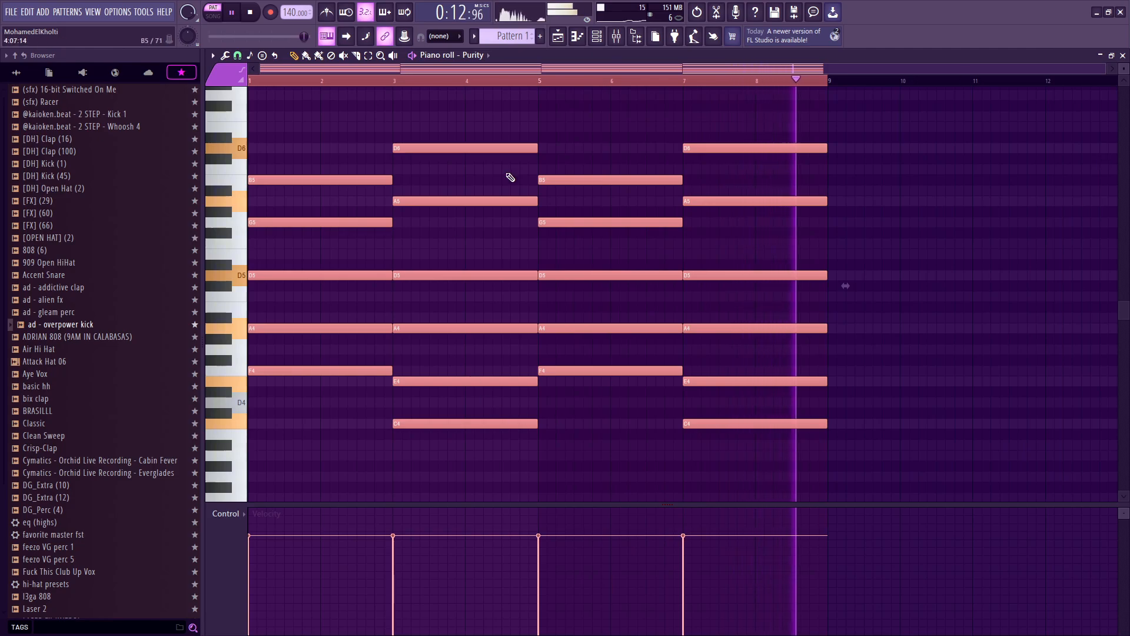
pyautogui.press('space')
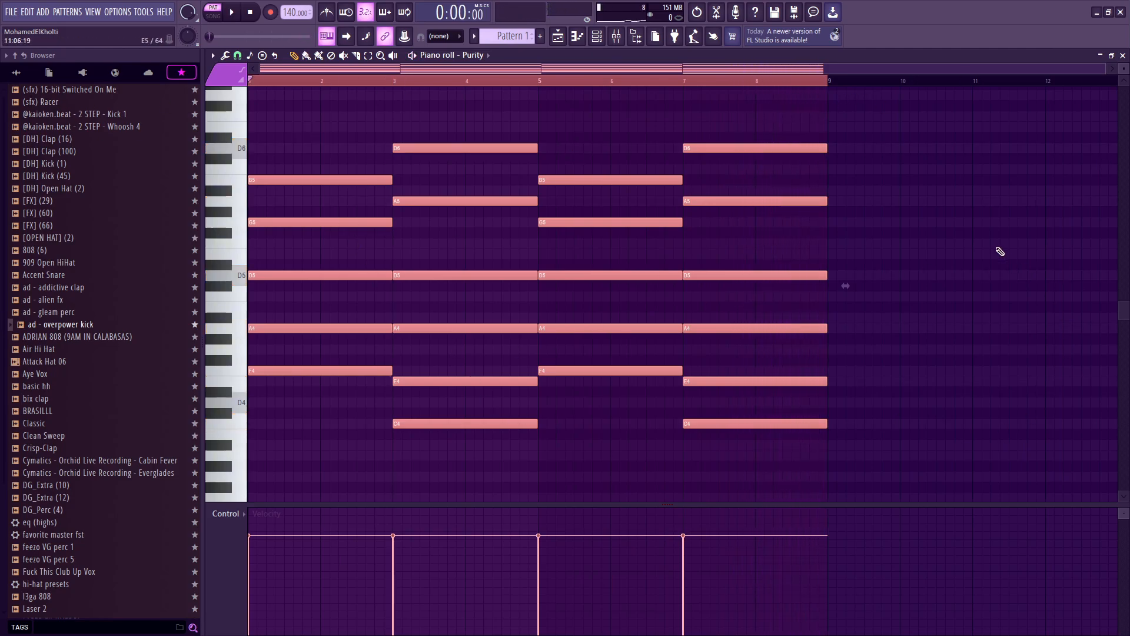
# Step: Enlarge the note grid by lowering the event pane, then box-select and deselect the upper chord notes
pyautogui.moveTo(913, 120); pyautogui.dragTo(201, 508)
pyautogui.scroll(6, 439, 442)
pyautogui.moveTo(514, 505); pyautogui.dragTo(516, 559)
pyautogui.click(252, 59)
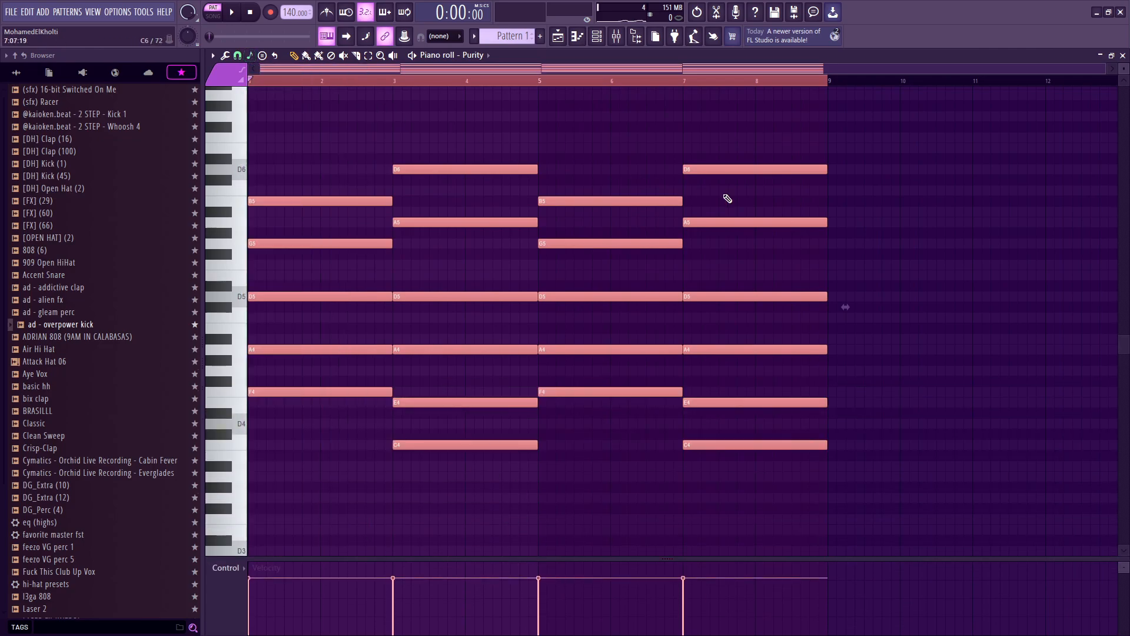
pyautogui.moveTo(815, 118); pyautogui.dragTo(271, 359)
pyautogui.scroll(4, 502, 260)
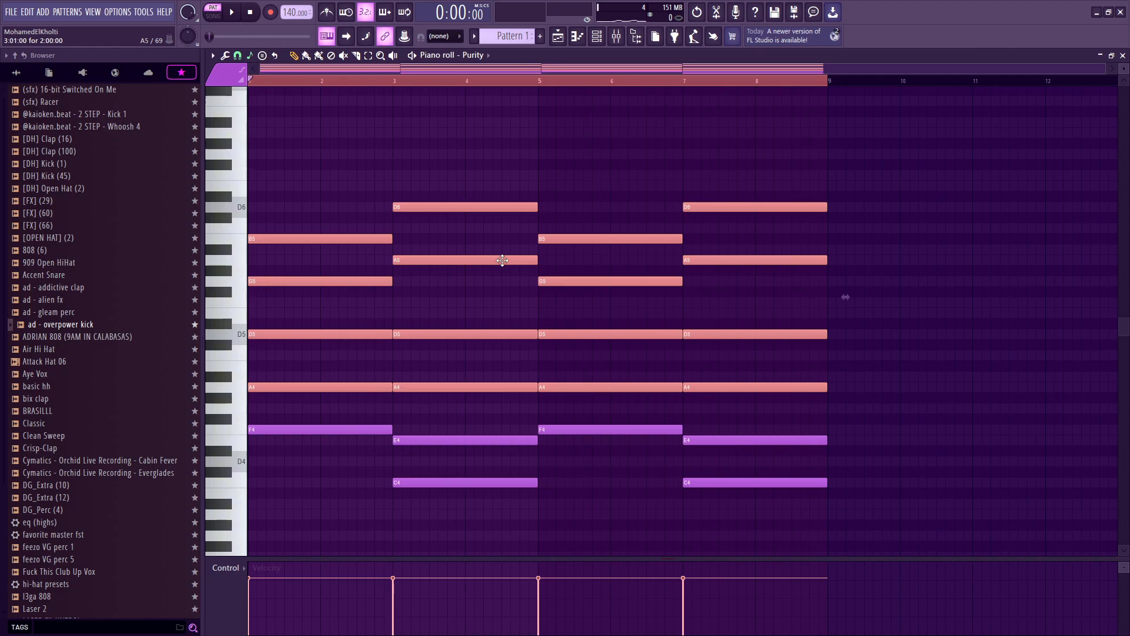
pyautogui.hotkey('ctrl', 'd')
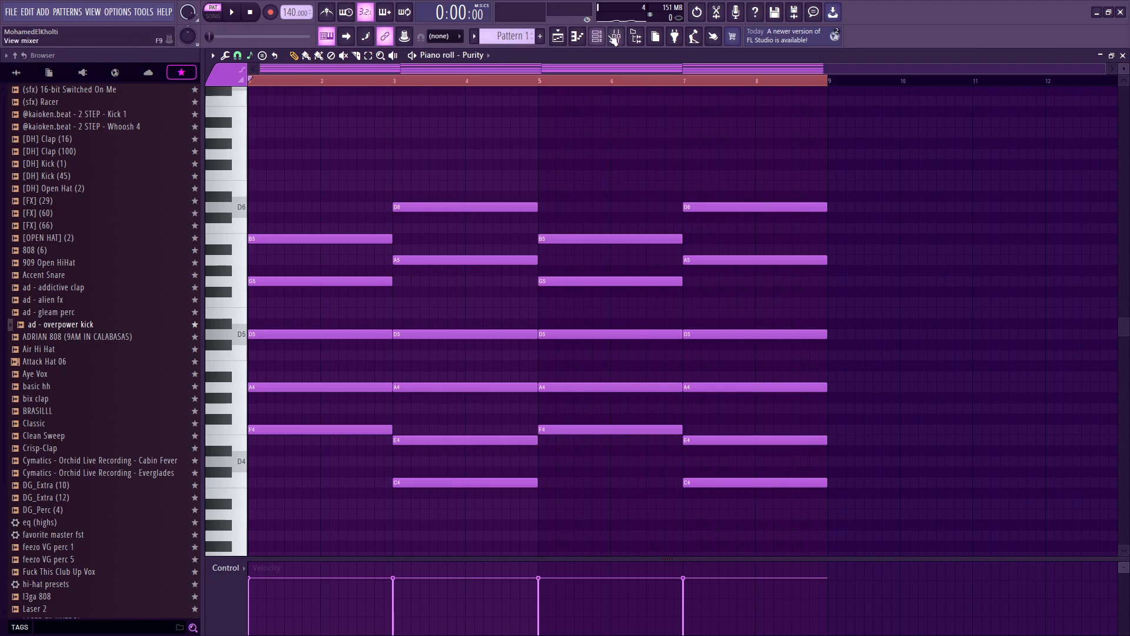
# Step: Add a second Purity channel and load the 094 4 BL Wave Bell 2 preset from the Atmosphere 3D bank
pyautogui.click(608, 35)
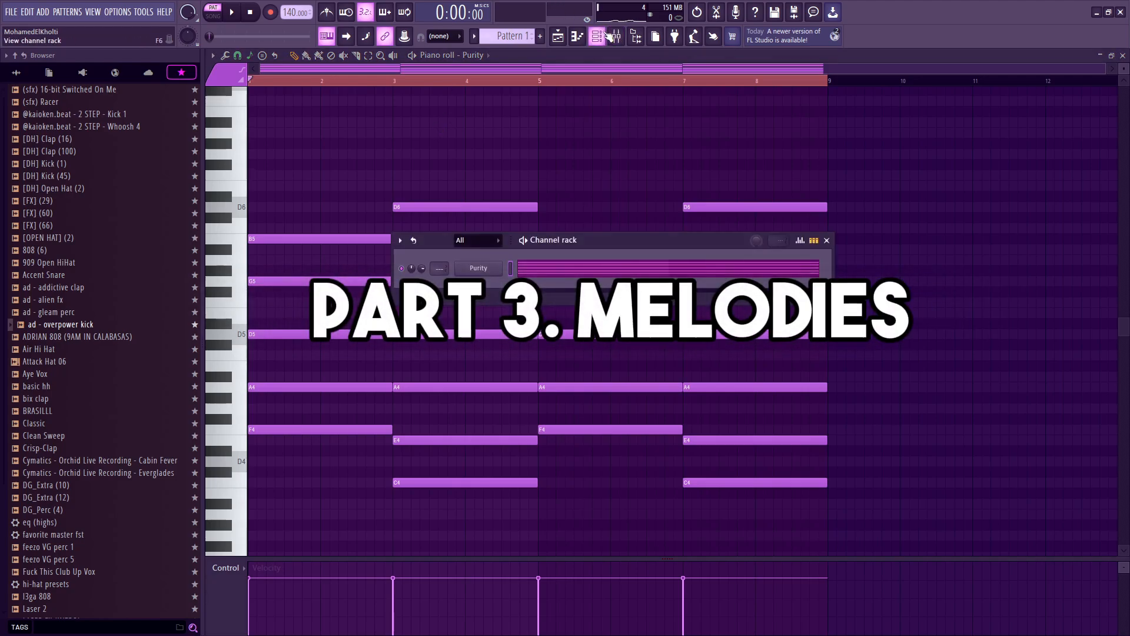
pyautogui.rightClick(479, 268)
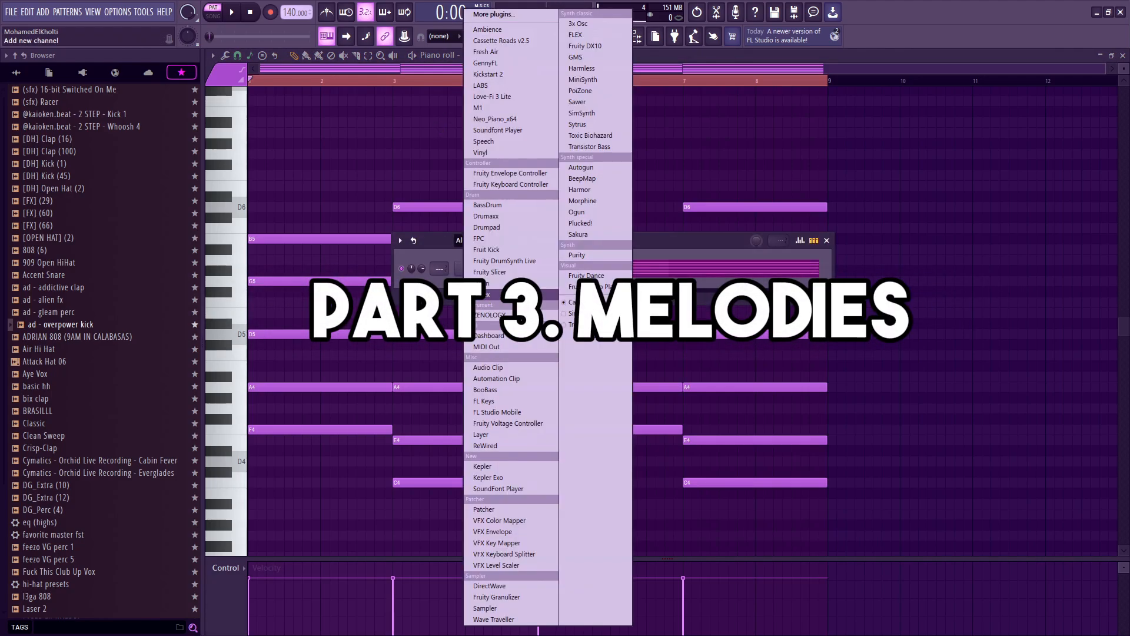
pyautogui.click(599, 256)
pyautogui.moveTo(283, 156); pyautogui.dragTo(500, 379)
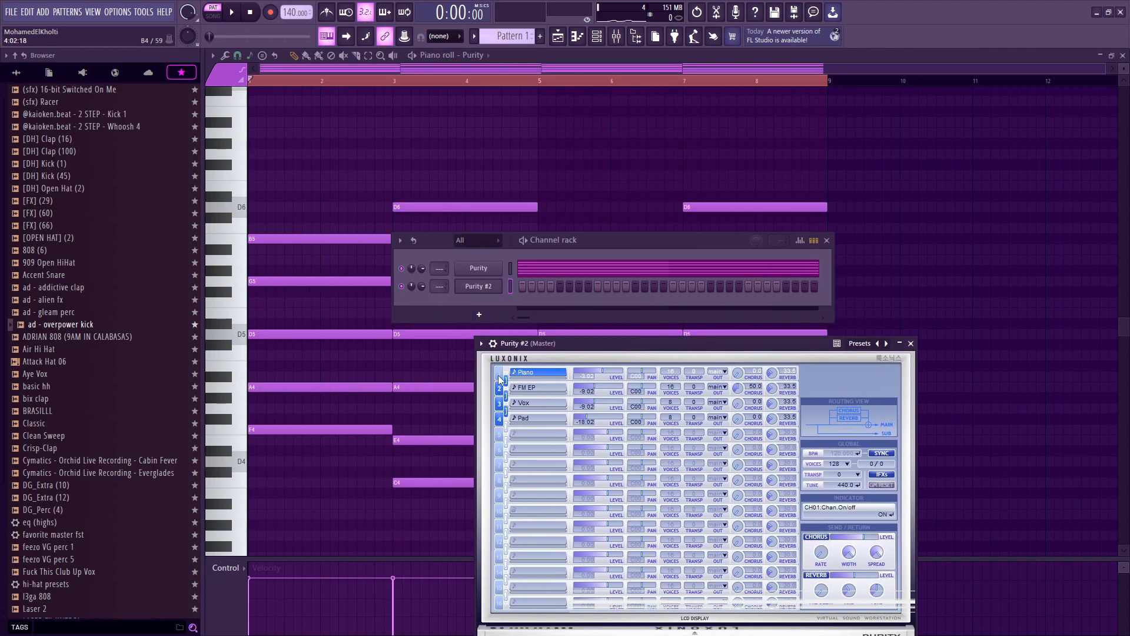
pyautogui.click(527, 418)
pyautogui.moveTo(639, 405)
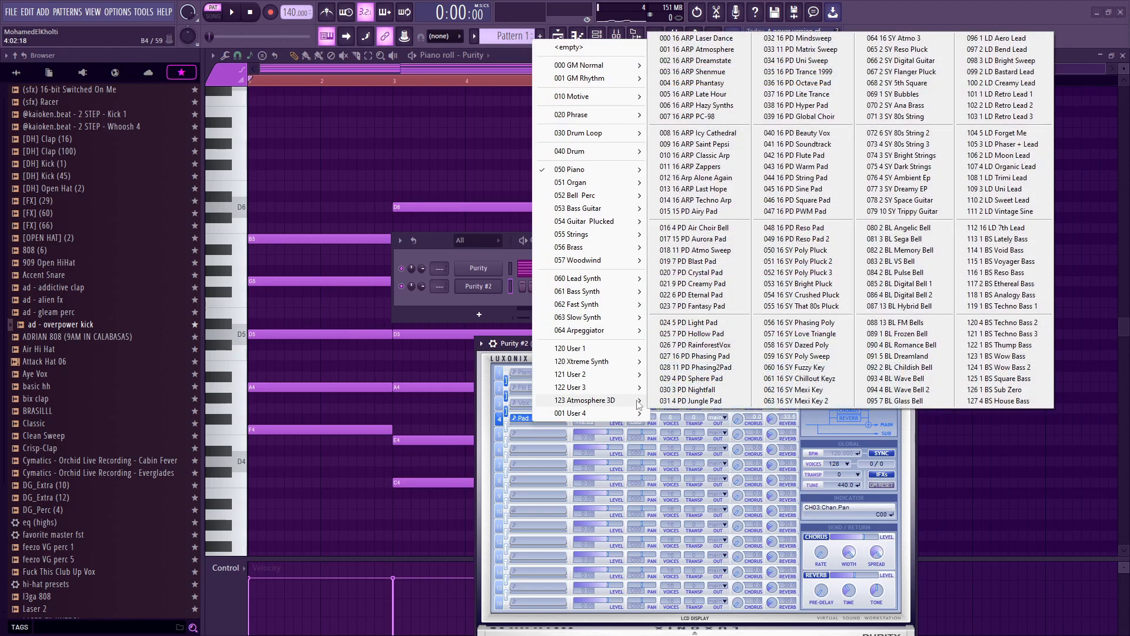
pyautogui.click(912, 393)
# Step: Open the Purity #2 channel in the piano roll
pyautogui.click(540, 420)
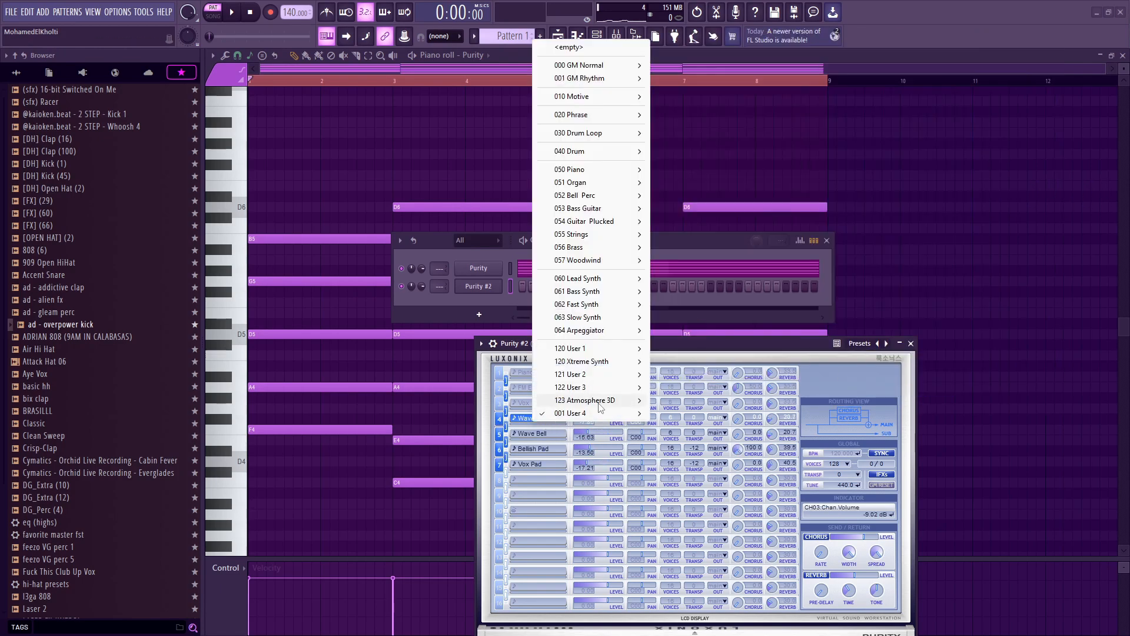
pyautogui.click(462, 247)
pyautogui.rightClick(498, 283)
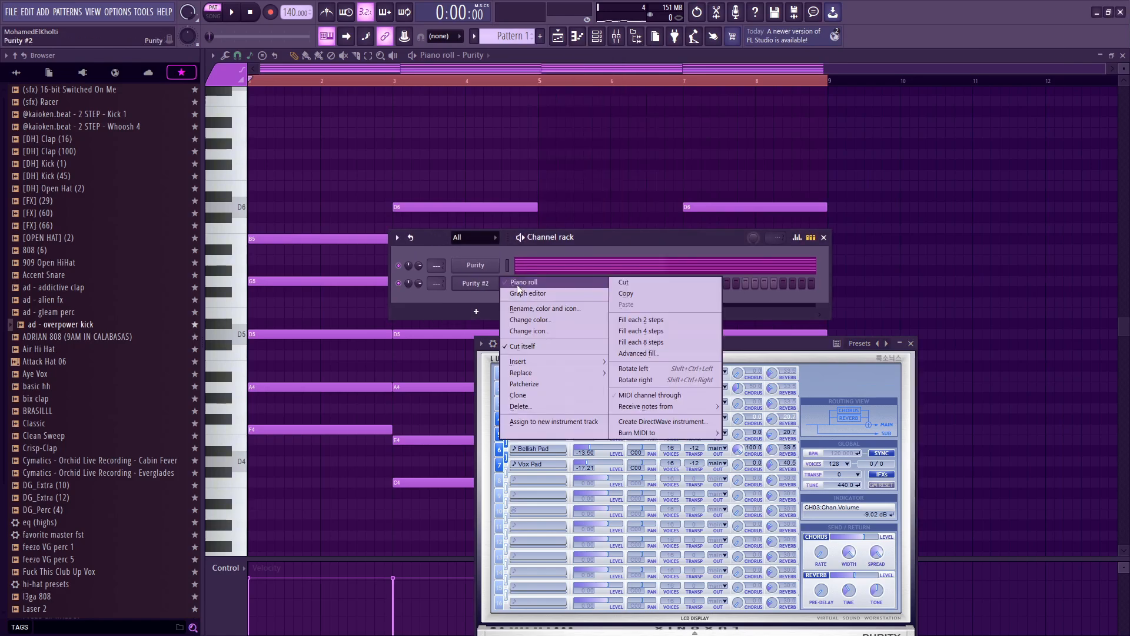
pyautogui.click(518, 284)
pyautogui.scroll(-2, 445, 255)
pyautogui.click(597, 36)
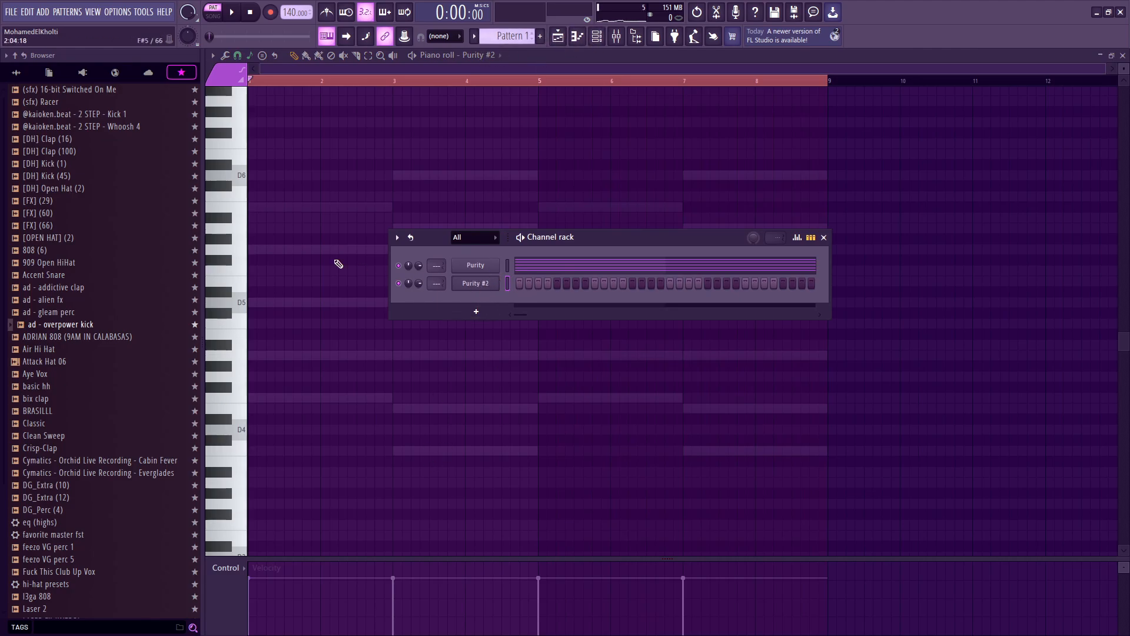
# Step: Draw a staggered five-note chord of B5, G5, D5, A4 and F4 at the start of the Purity #2 pattern
pyautogui.click(291, 229)
pyautogui.rightClick(290, 228)
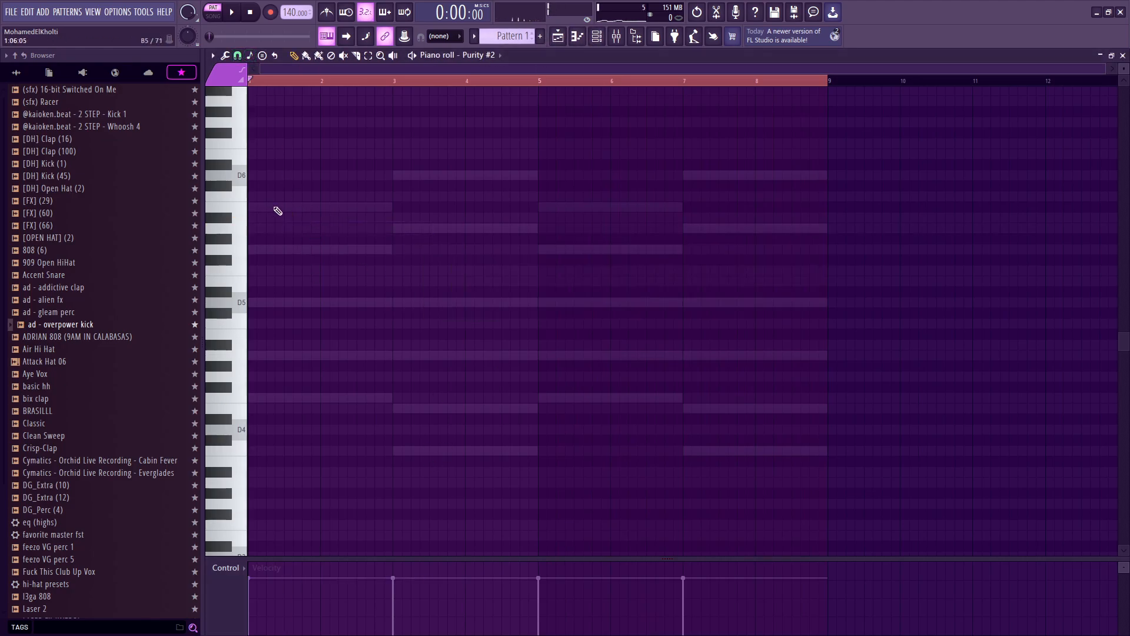
pyautogui.moveTo(278, 211)
pyautogui.mouseDown()
pyautogui.moveTo(183, 205)
pyautogui.moveTo(496, 189)
pyautogui.moveTo(304, 215)
pyautogui.mouseUp()
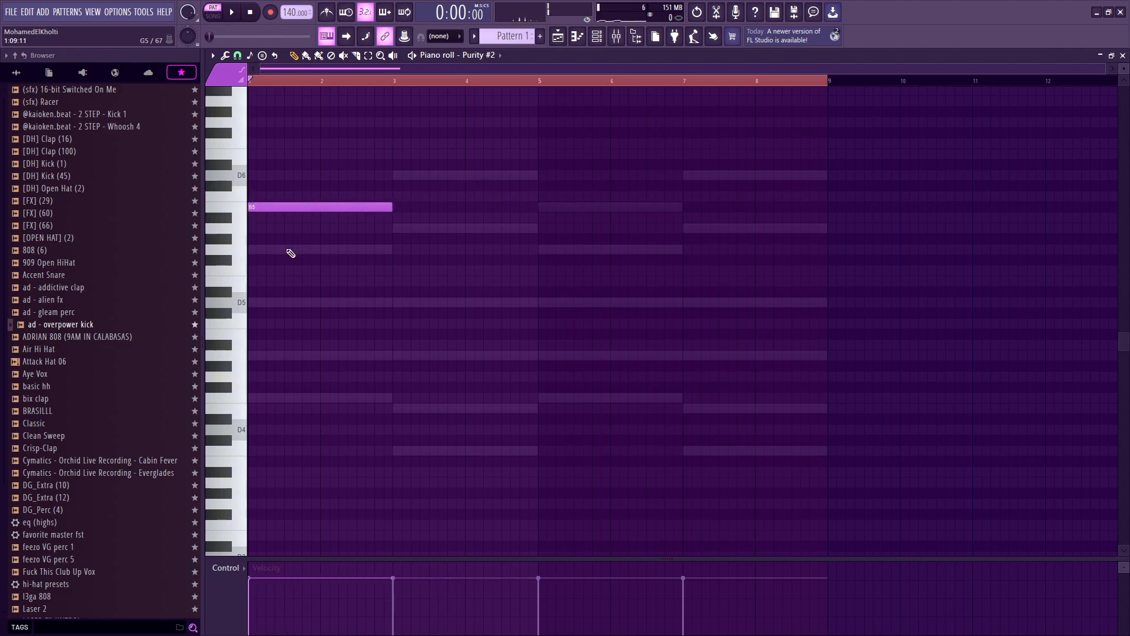
pyautogui.click(288, 249)
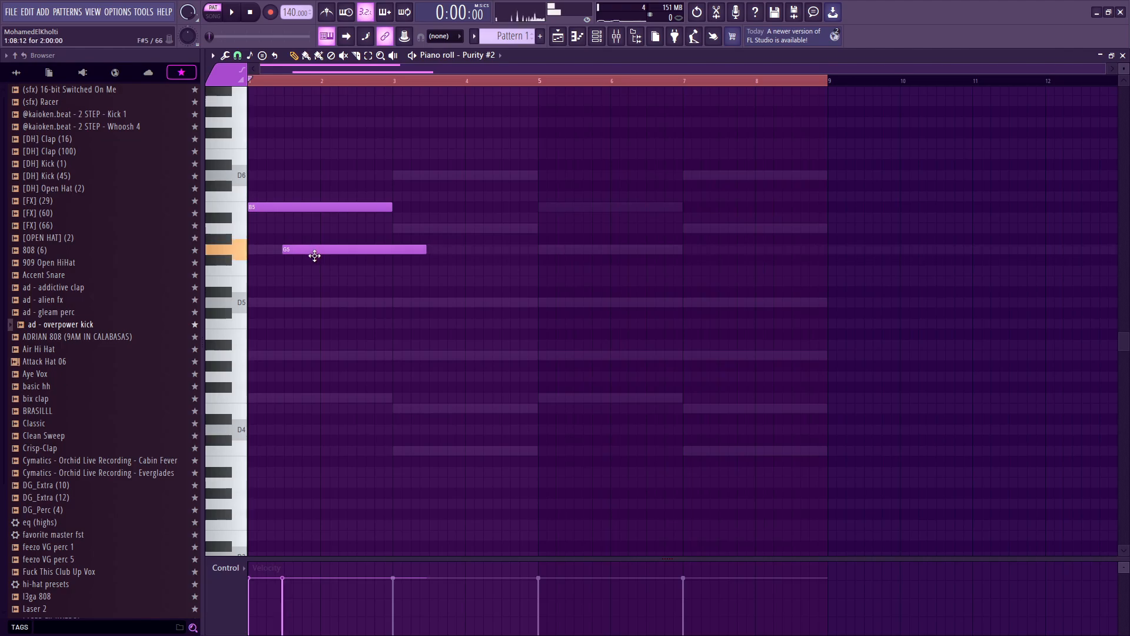
pyautogui.click(303, 302)
pyautogui.moveTo(299, 355); pyautogui.dragTo(306, 358)
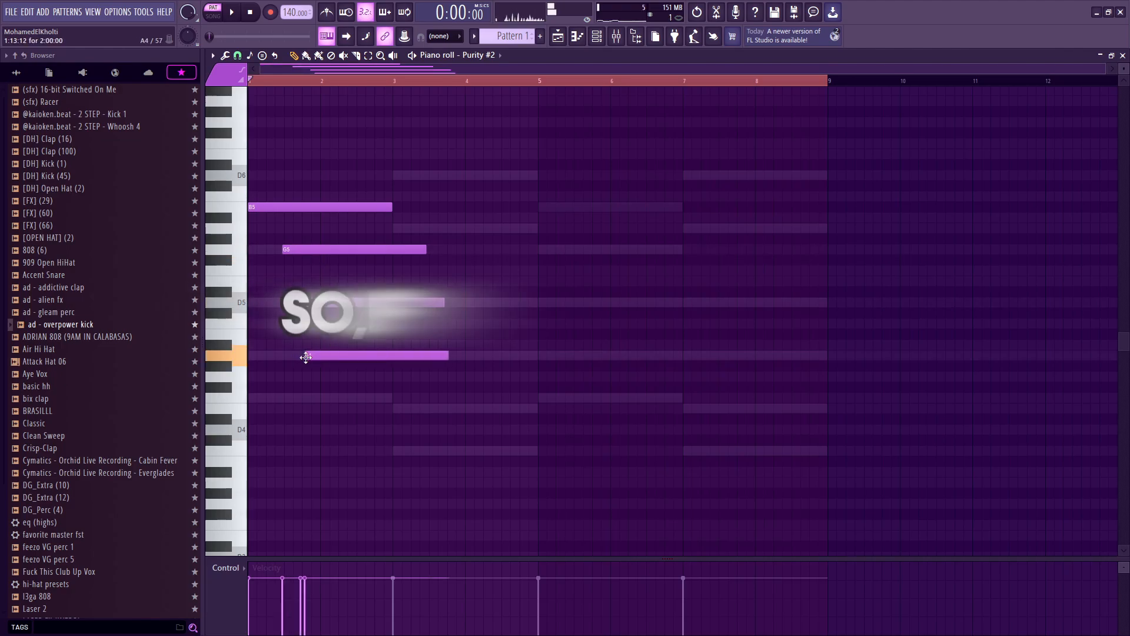
pyautogui.moveTo(323, 396); pyautogui.dragTo(319, 398)
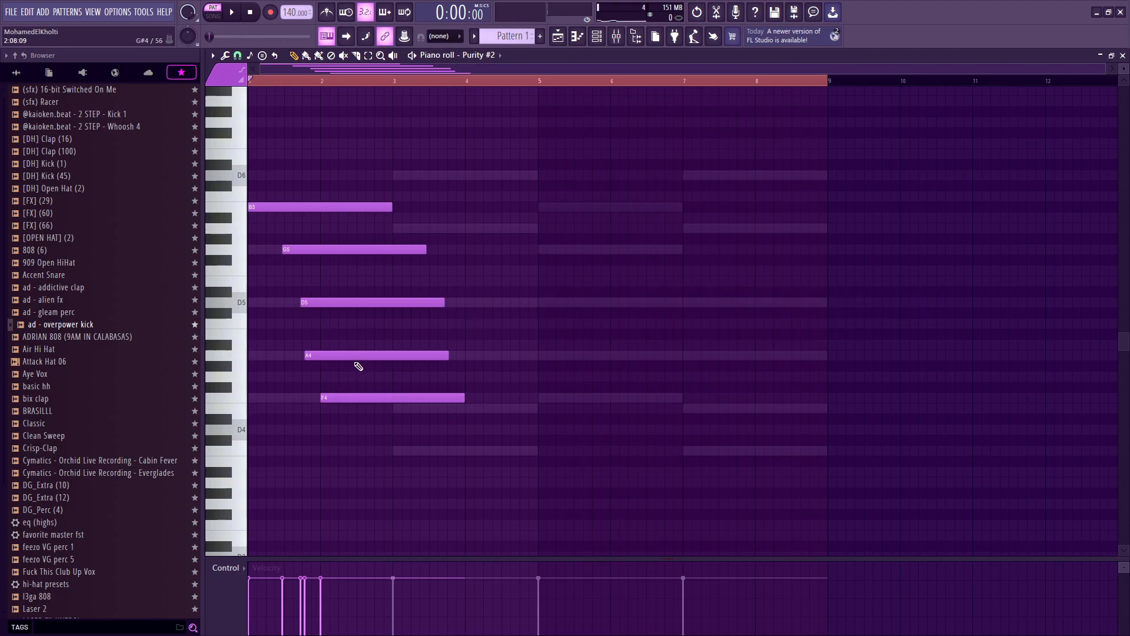
# Step: Shift the B5, G5 and D5 notes further right into a rising stagger and delete the A4 and F4 notes
pyautogui.hotkey('ctrl', 'a')
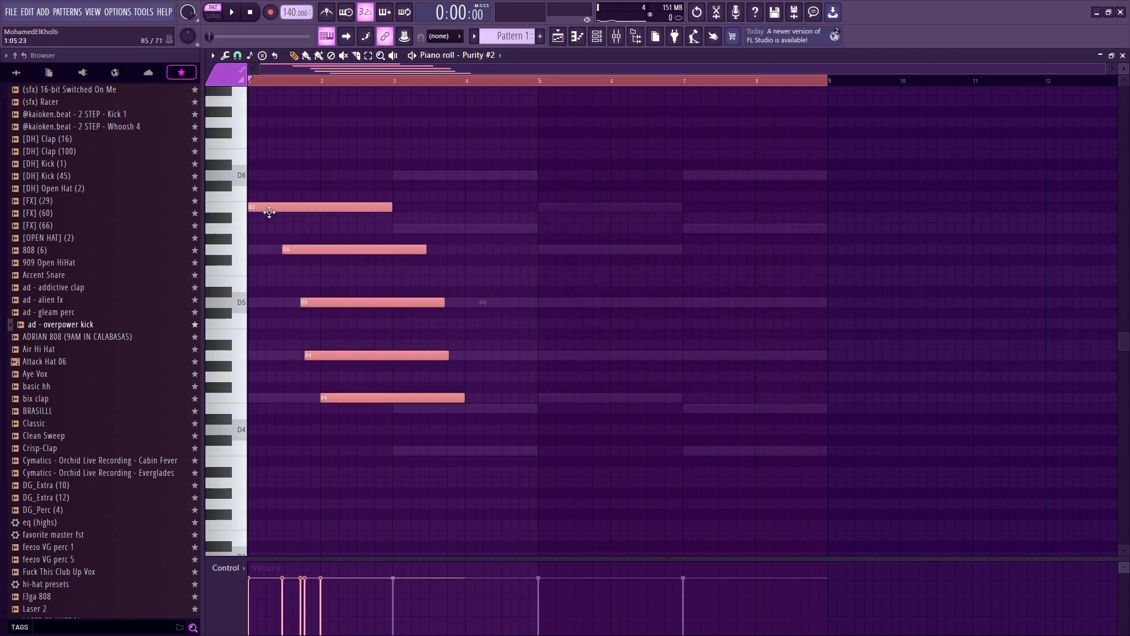
pyautogui.click(285, 219)
pyautogui.moveTo(279, 207); pyautogui.dragTo(315, 207)
pyautogui.moveTo(313, 248); pyautogui.dragTo(350, 254)
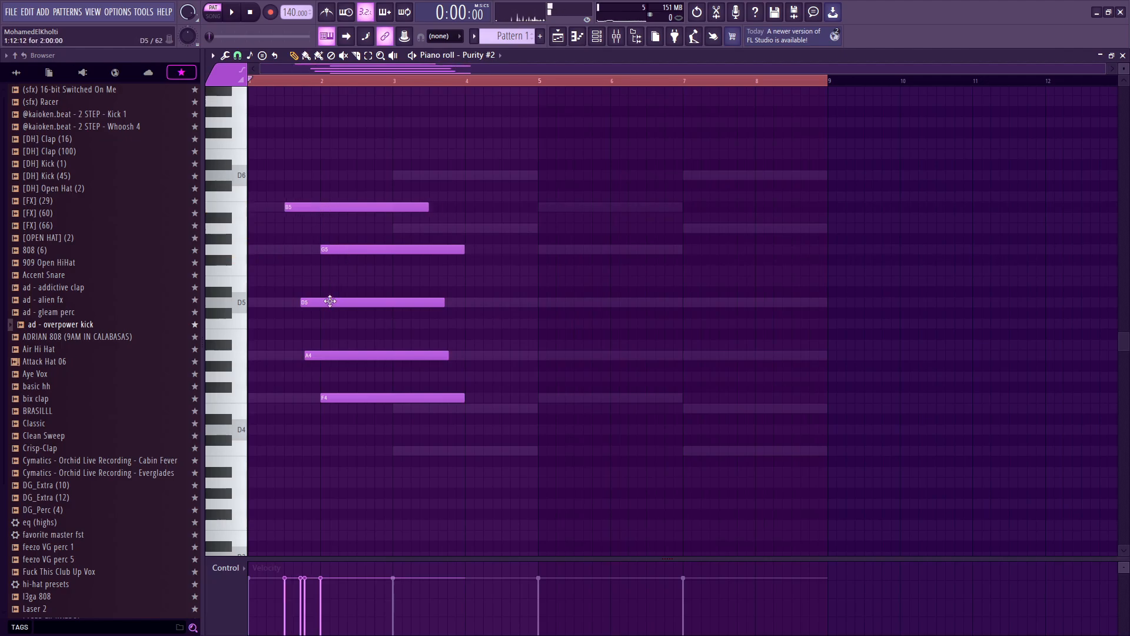
pyautogui.moveTo(328, 302); pyautogui.dragTo(386, 303)
pyautogui.rightClick(393, 355)
pyautogui.rightClick(399, 398)
# Step: Play back the staggered three-note figure
pyautogui.press('space')
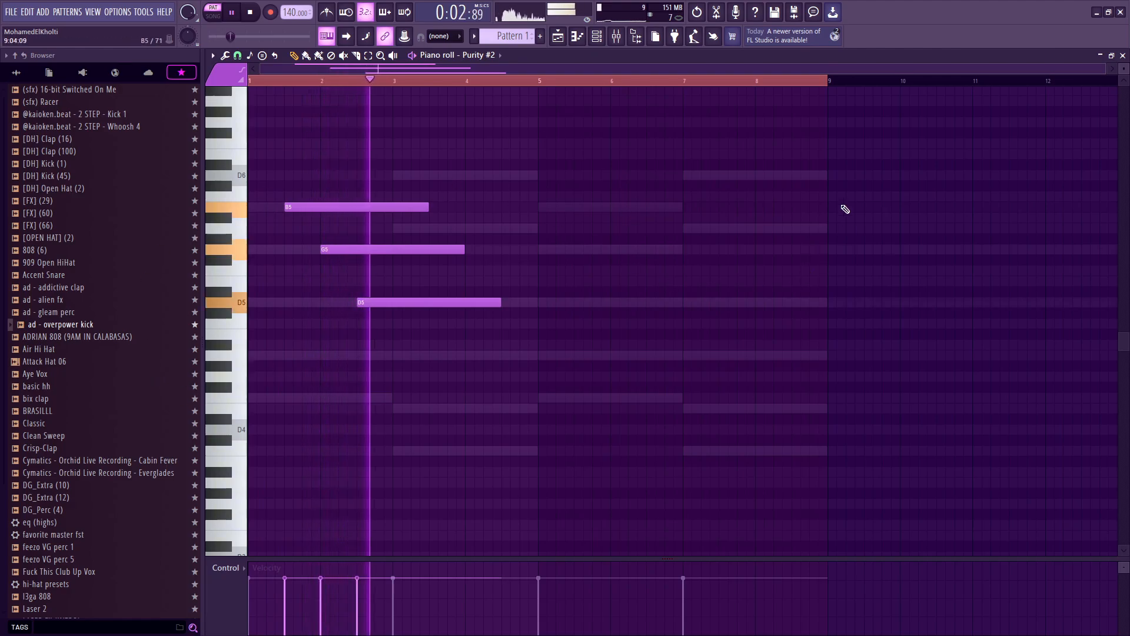
pyautogui.hotkey('ctrl', 'a')
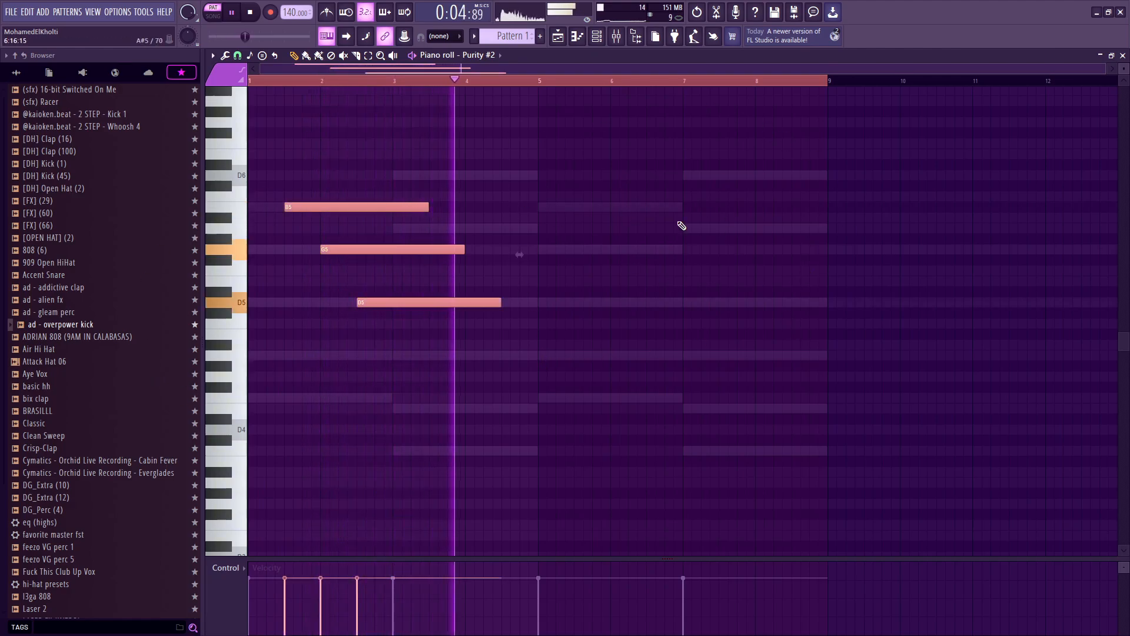
pyautogui.moveTo(586, 465); pyautogui.dragTo(482, 285)
pyautogui.press('space')
# Step: Select the first four bars and duplicate the notes into bars 5 to 8, then play them back
pyautogui.moveTo(830, 85); pyautogui.dragTo(548, 127)
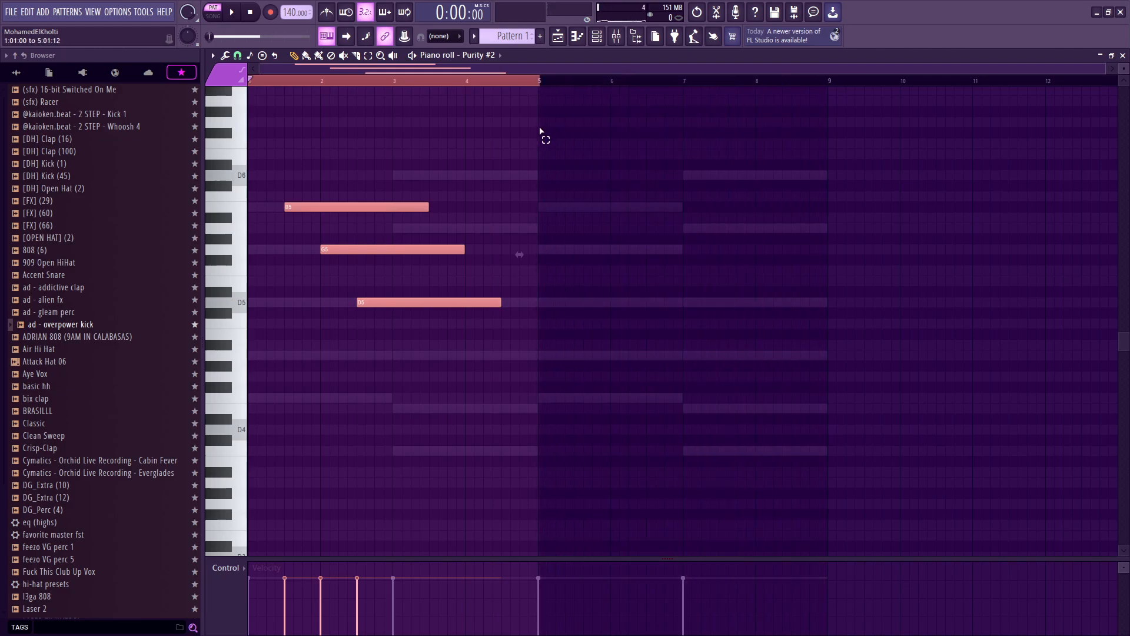
pyautogui.scroll(-2, 589, 187)
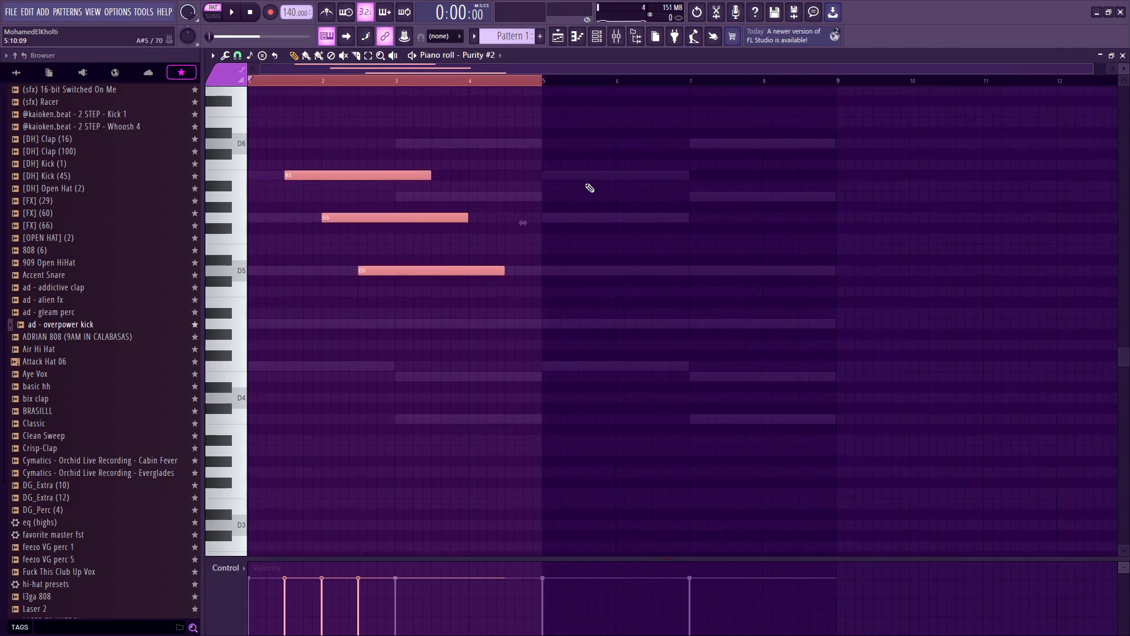
pyautogui.hotkey('ctrl', 'b')
pyautogui.scroll(-2, 585, 182)
pyautogui.press('space')
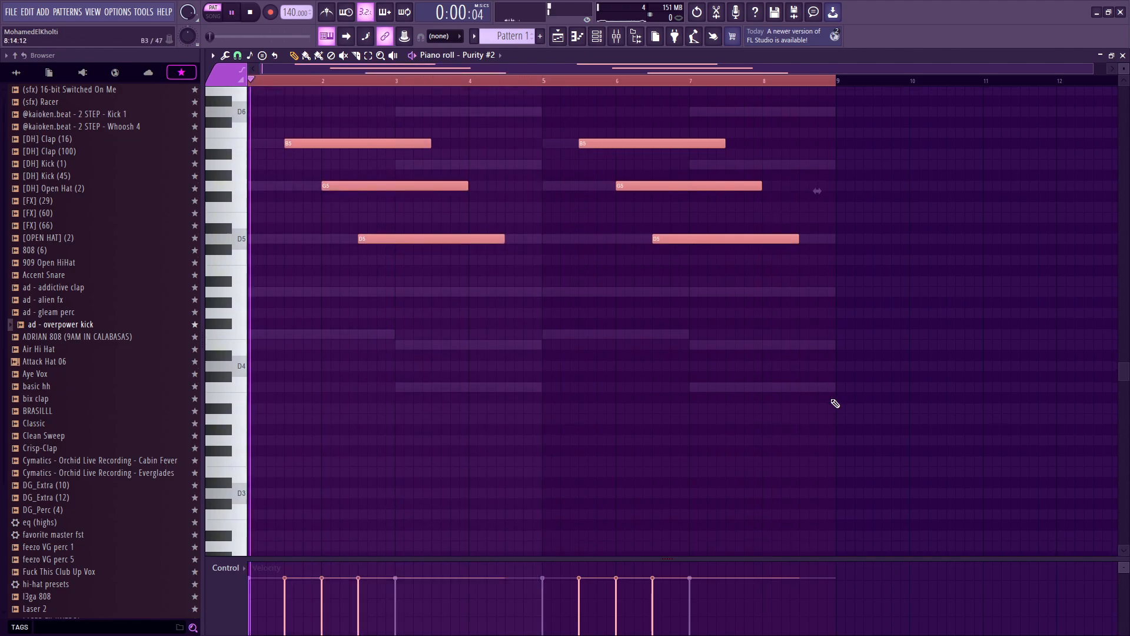
pyautogui.scroll(4, 824, 365)
pyautogui.press('space')
# Step: Add an A5 note in bar 7 and a D6 note near the end of bar 8, playing back from bar 5
pyautogui.moveTo(764, 349); pyautogui.dragTo(700, 319)
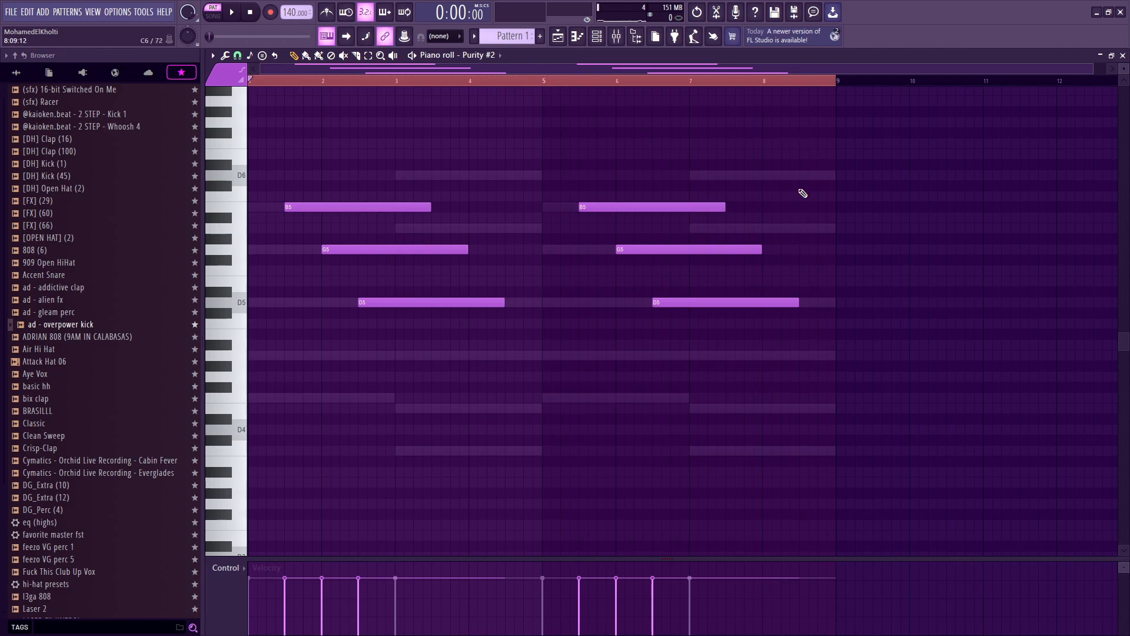
pyautogui.click(728, 228)
pyautogui.click(558, 81)
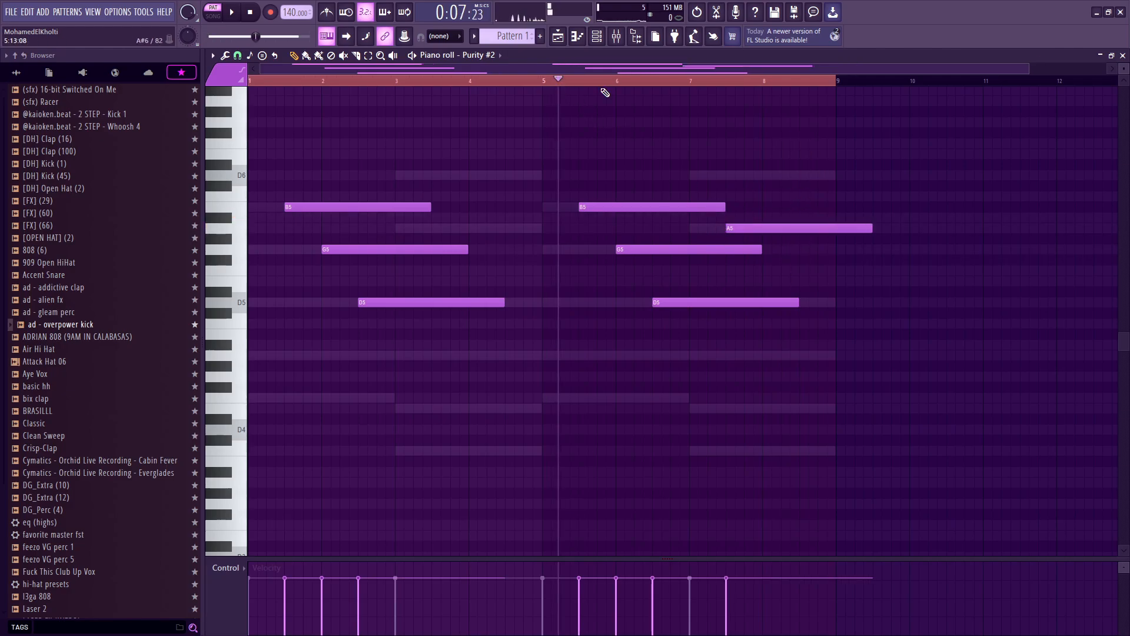
pyautogui.press('space')
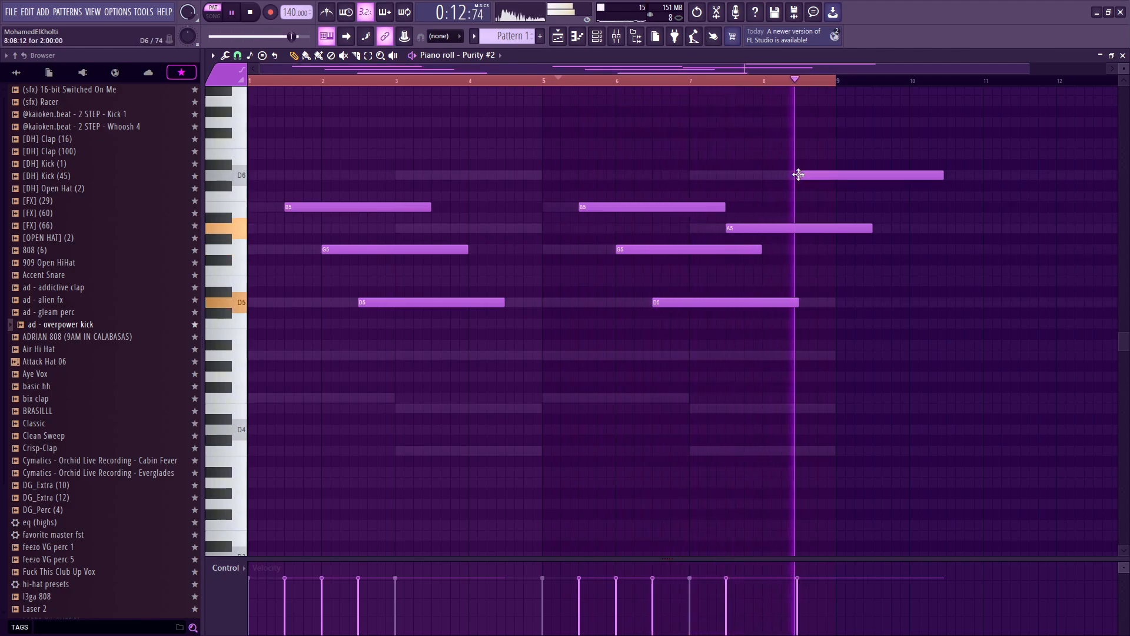
pyautogui.click(802, 174)
pyautogui.press('space')
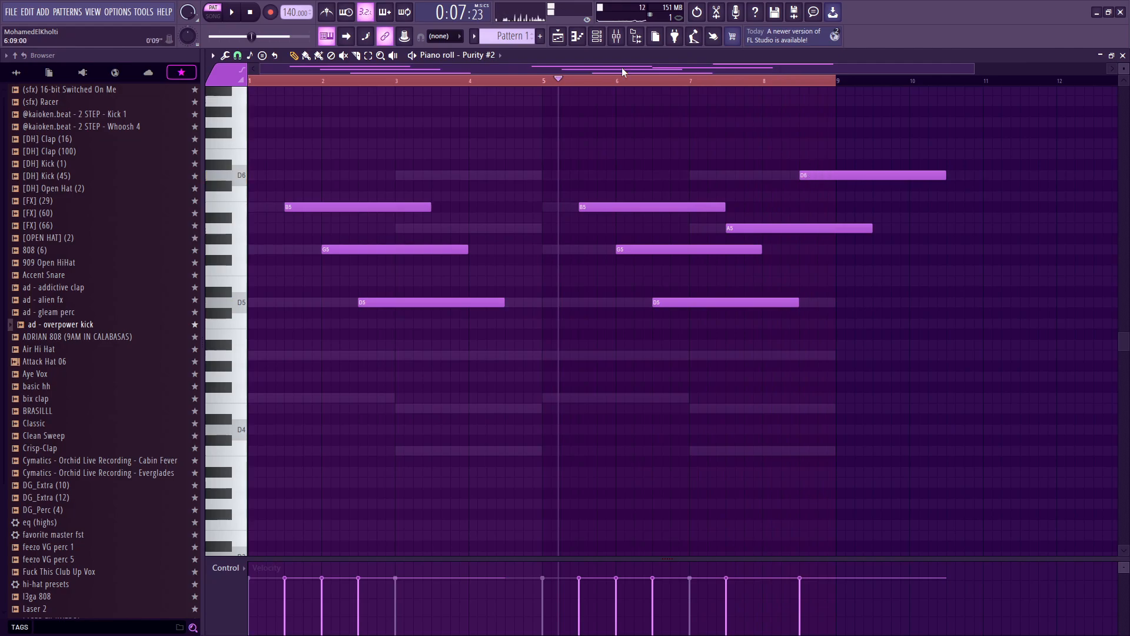
# Step: Shorten the notes with quick legato and trim the final D6 note to end at bar 9
pyautogui.moveTo(559, 81); pyautogui.dragTo(250, 83)
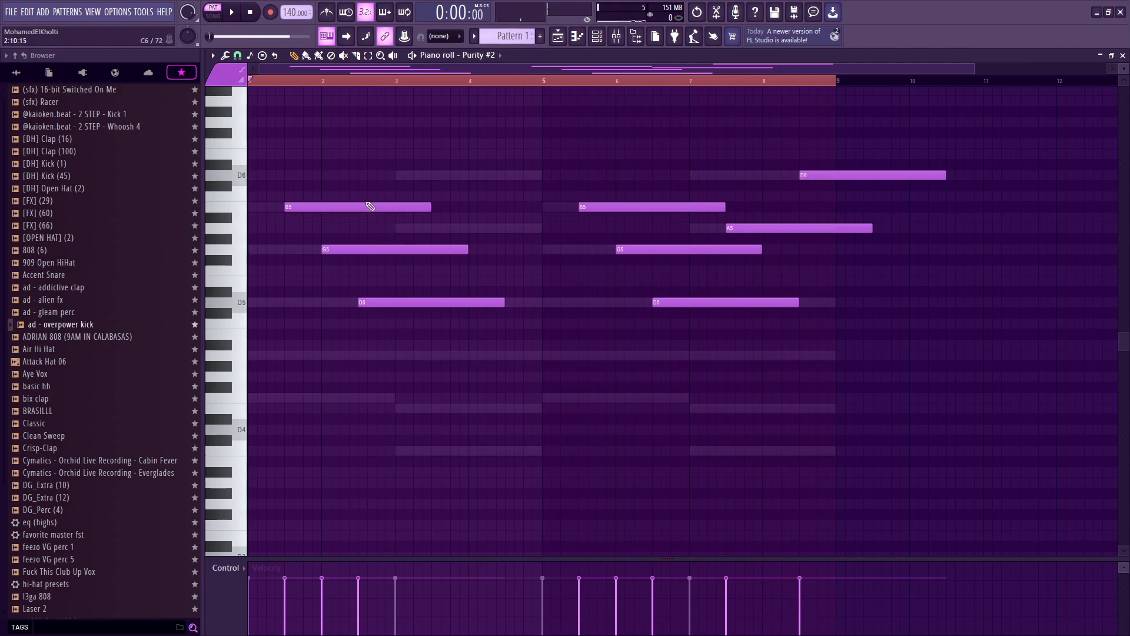
pyautogui.hotkey('ctrl', 'l')
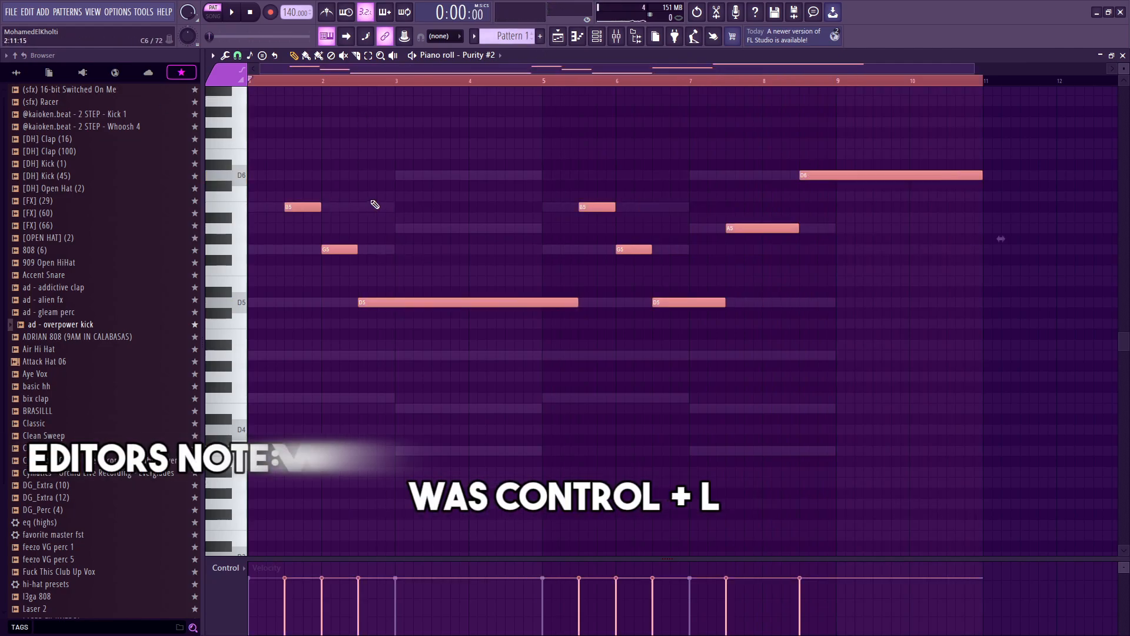
pyautogui.moveTo(979, 177); pyautogui.dragTo(837, 208)
# Step: Select the long D5 note and play the melody back
pyautogui.hotkey('ctrl', 'a')
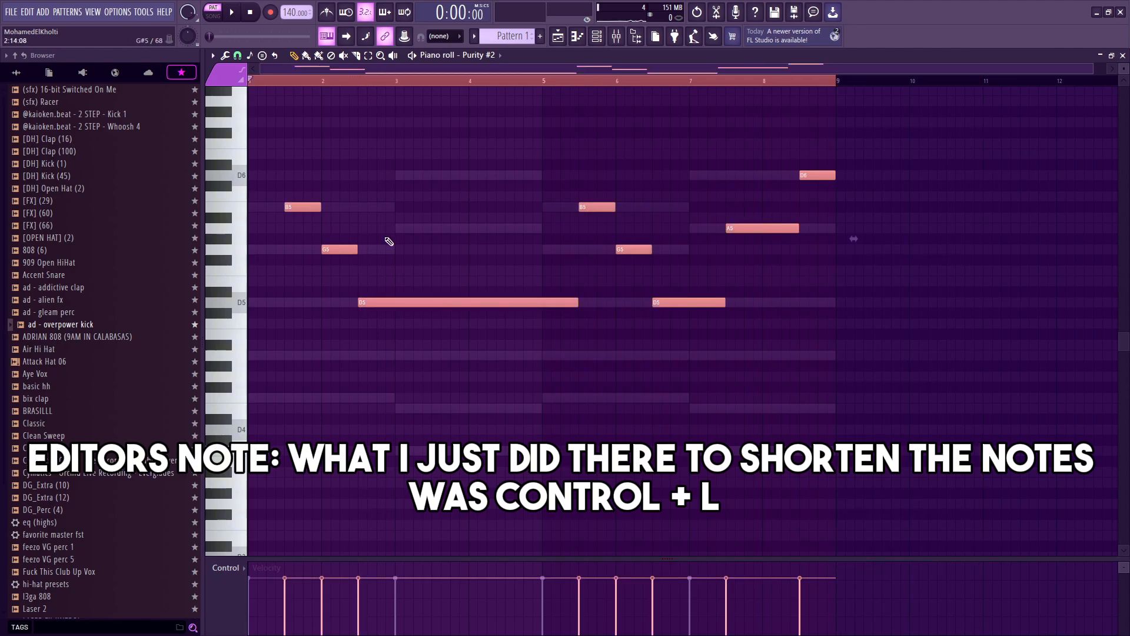
pyautogui.keyDown('ctrl'); pyautogui.moveTo(491, 230); pyautogui.dragTo(529, 356); pyautogui.keyUp('ctrl')
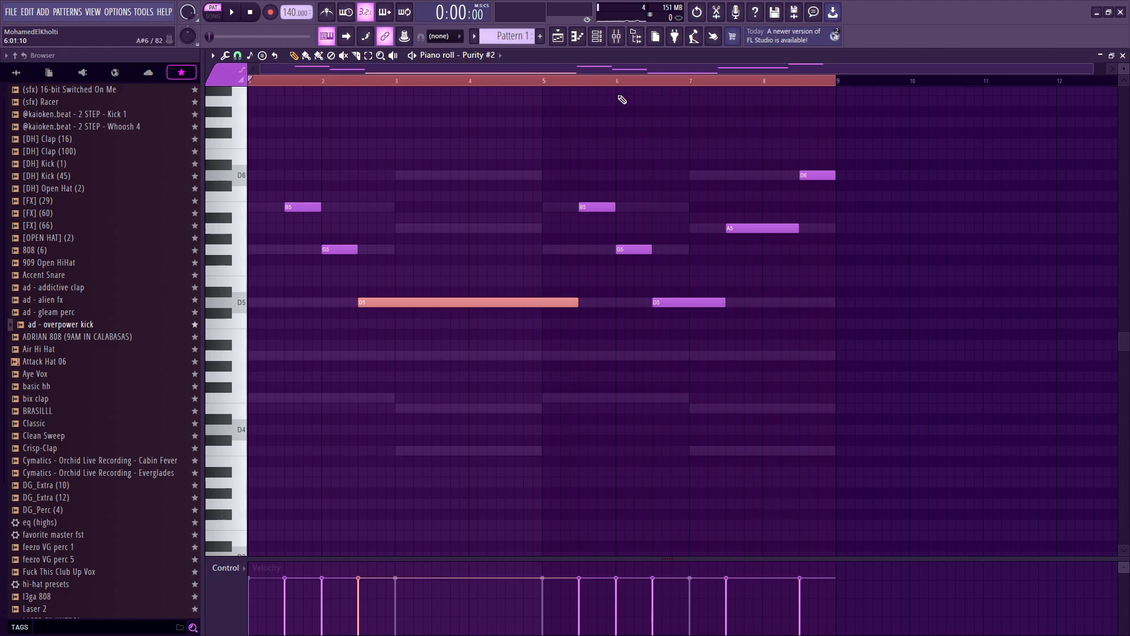
pyautogui.press('space')
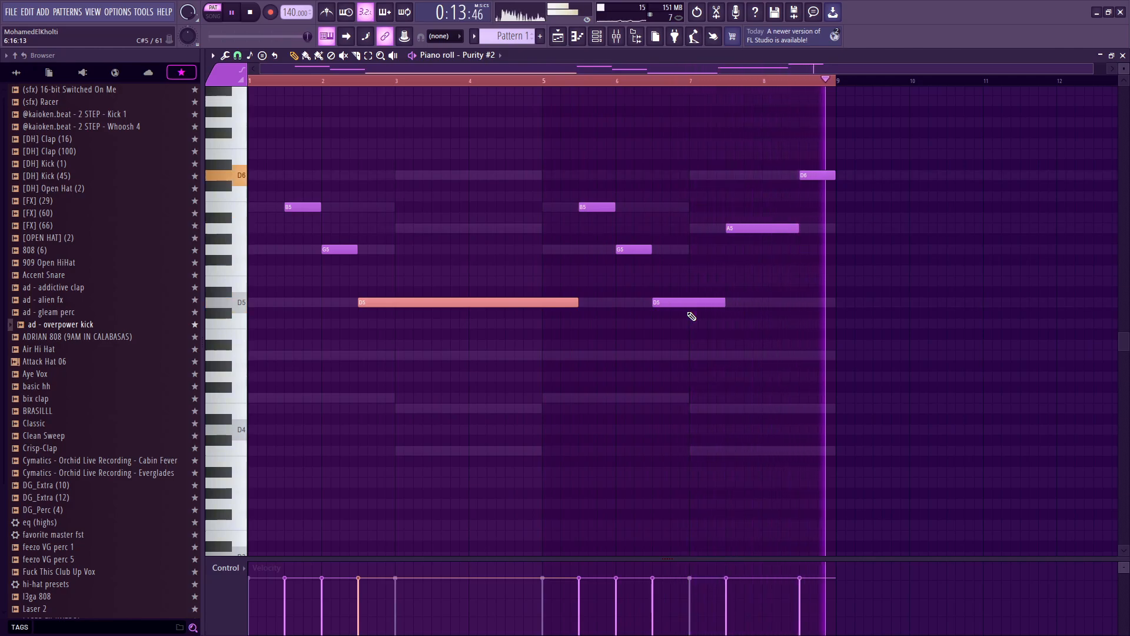
pyautogui.press('space')
pyautogui.click(596, 37)
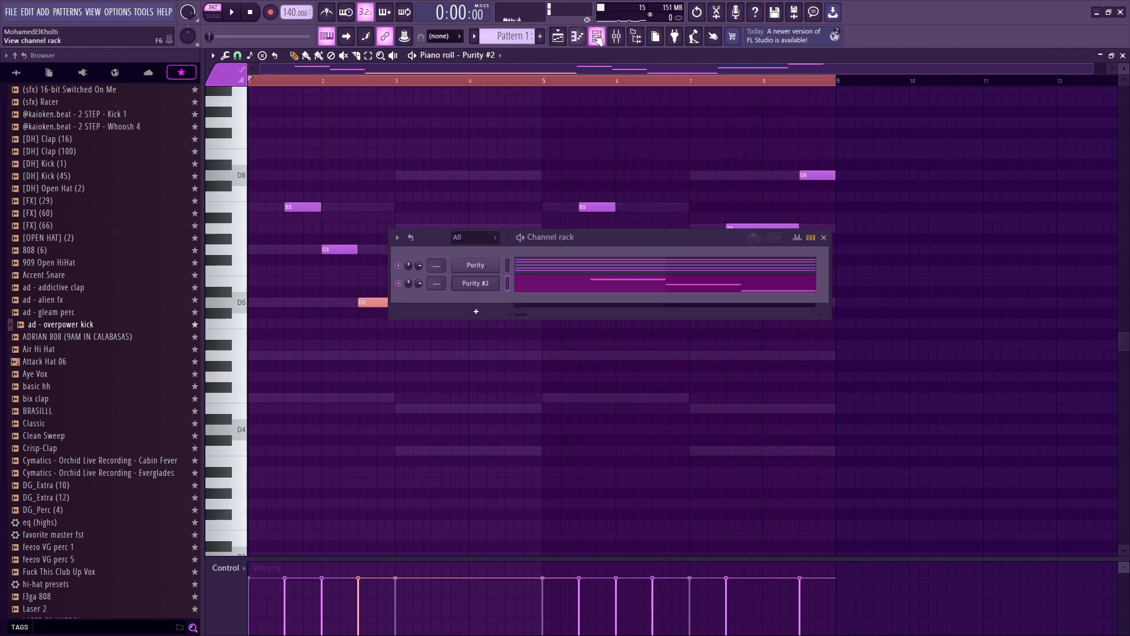
pyautogui.click(597, 37)
pyautogui.click(597, 36)
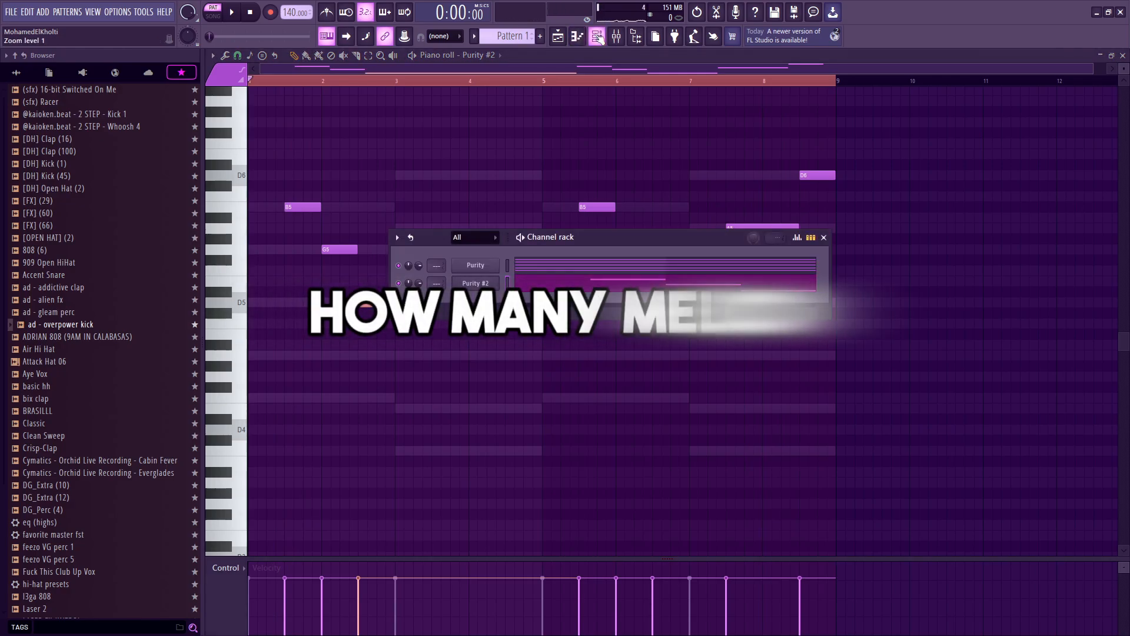
pyautogui.click(600, 38)
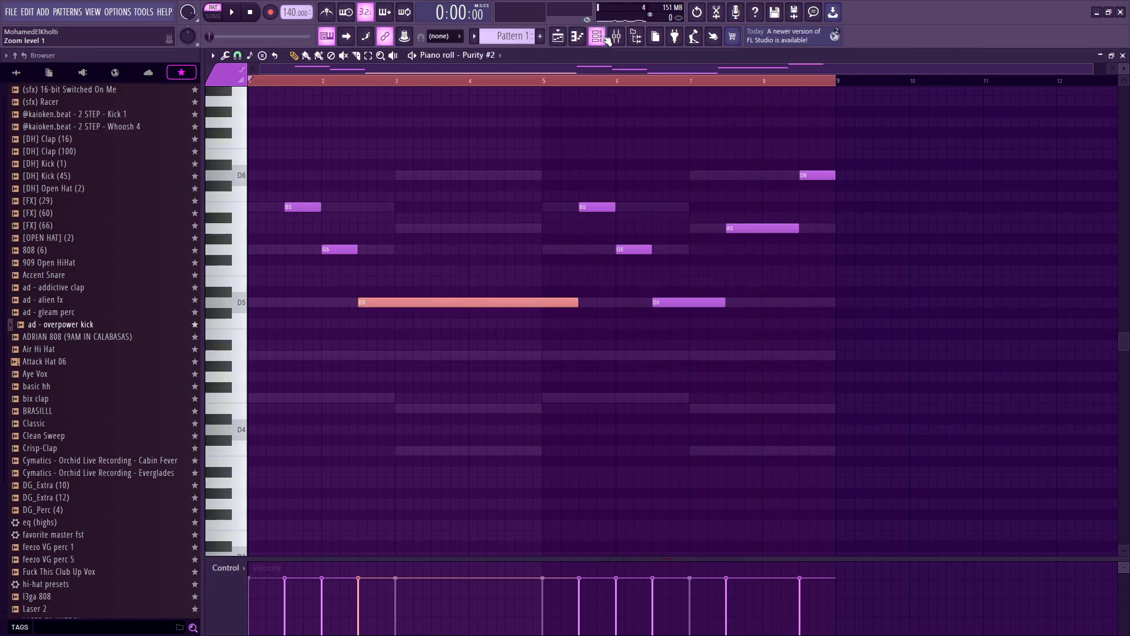
pyautogui.click(605, 37)
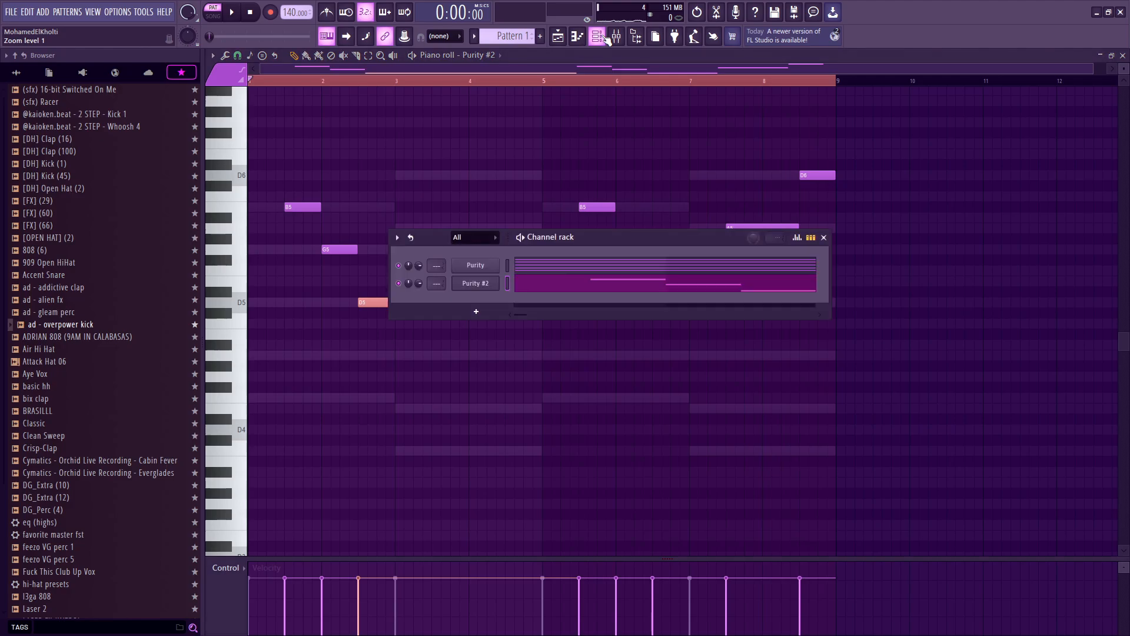
pyautogui.click(605, 37)
pyautogui.click(605, 37)
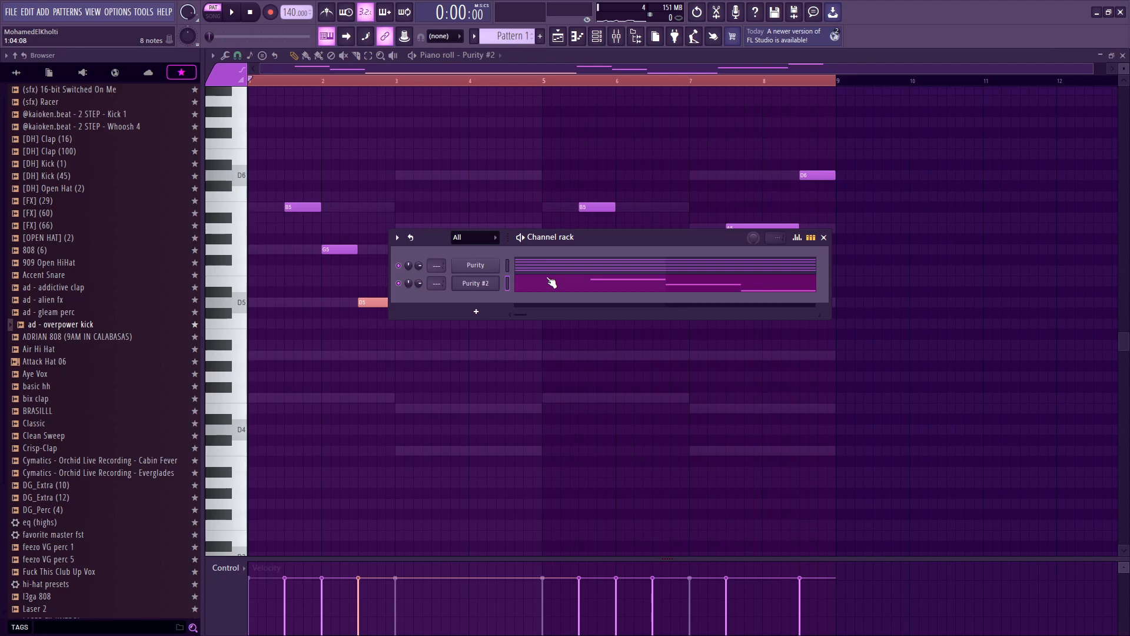
pyautogui.click(552, 283)
pyautogui.click(596, 35)
# Step: Close the piano roll and split Pattern 1 by channel from the playlist's pattern list
pyautogui.press('Escape')
pyautogui.press('Escape')
pyautogui.press('Escape')
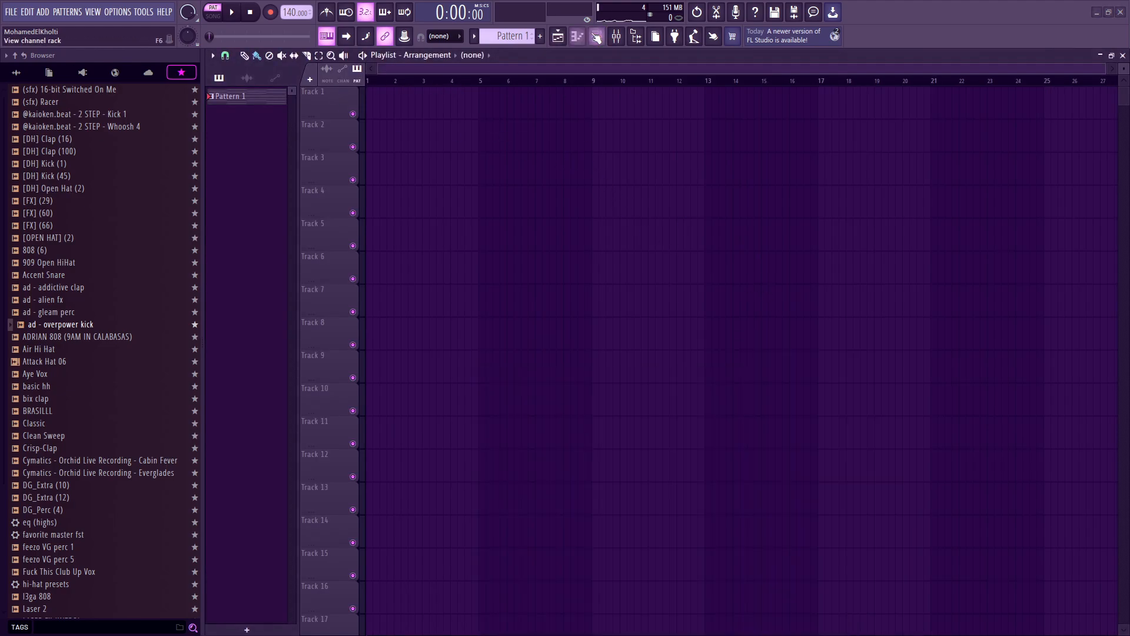
pyautogui.click(597, 36)
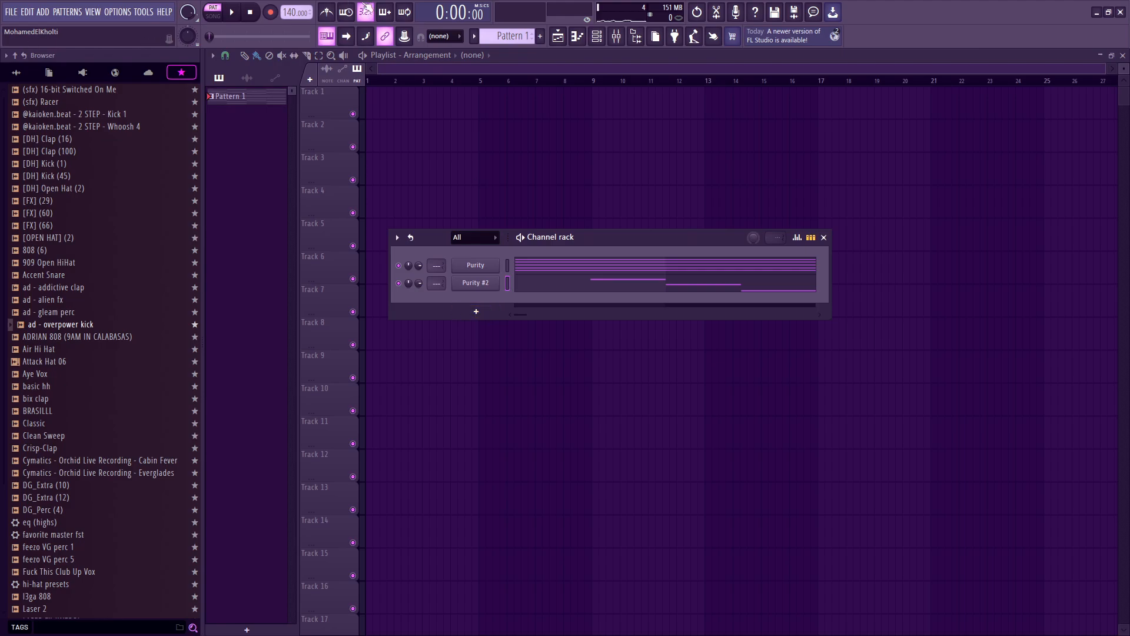
pyautogui.press('Escape')
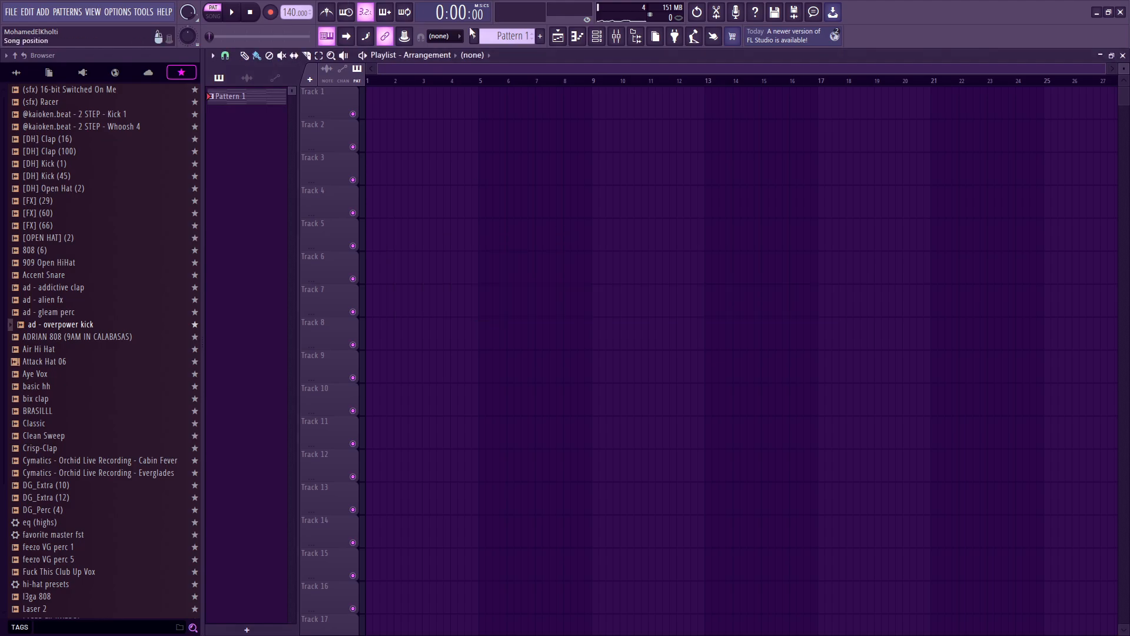
pyautogui.click(597, 36)
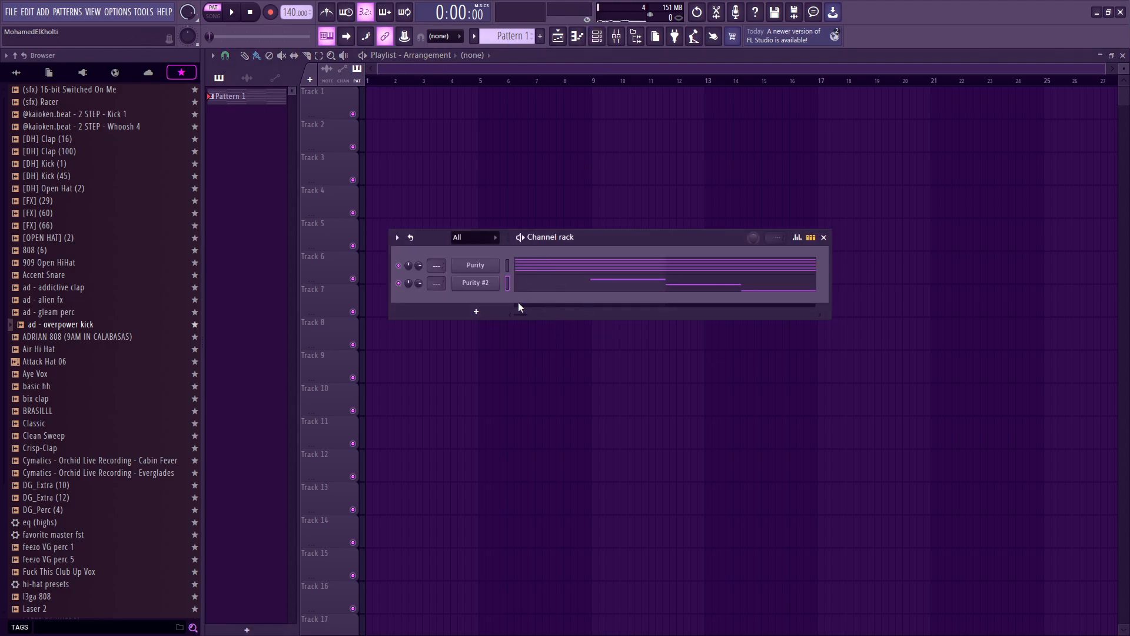
pyautogui.click(261, 101)
pyautogui.rightClick(241, 103)
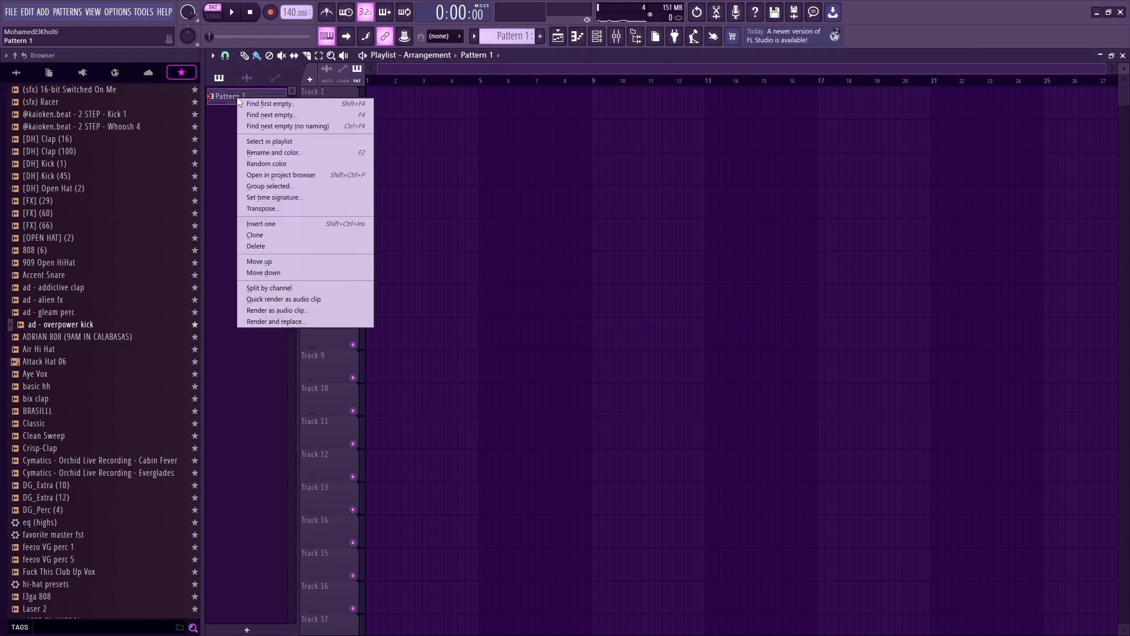
pyautogui.click(273, 289)
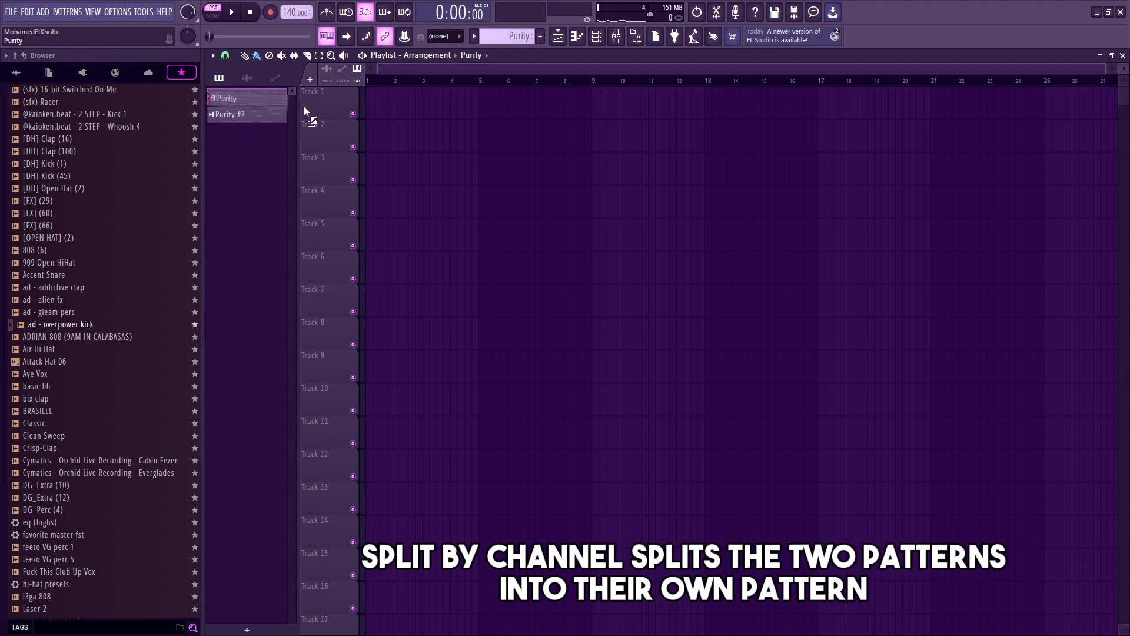
# Step: Place the Purity #2 pattern at the start of Track 2 and play the arrangement
pyautogui.moveTo(280, 116); pyautogui.dragTo(439, 136)
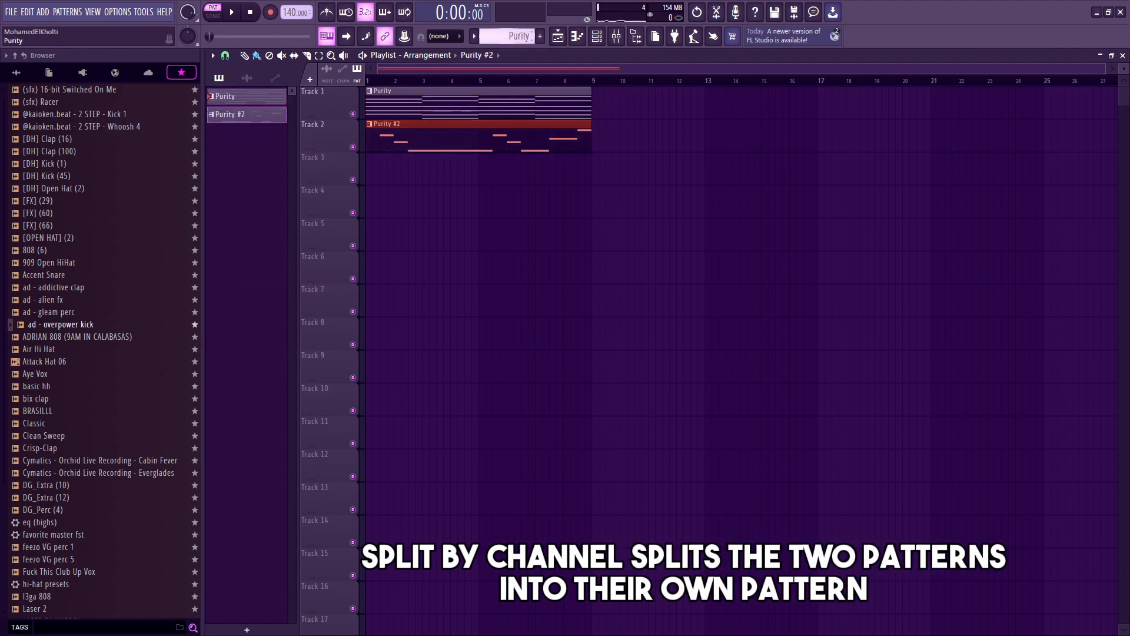
pyautogui.press('space')
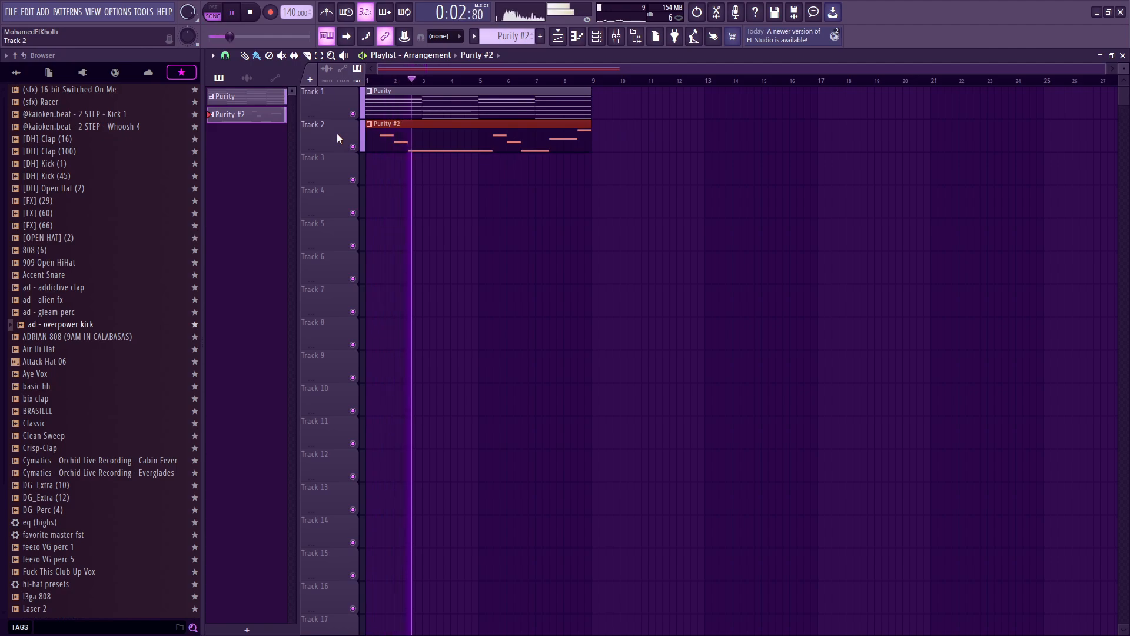
pyautogui.press('space')
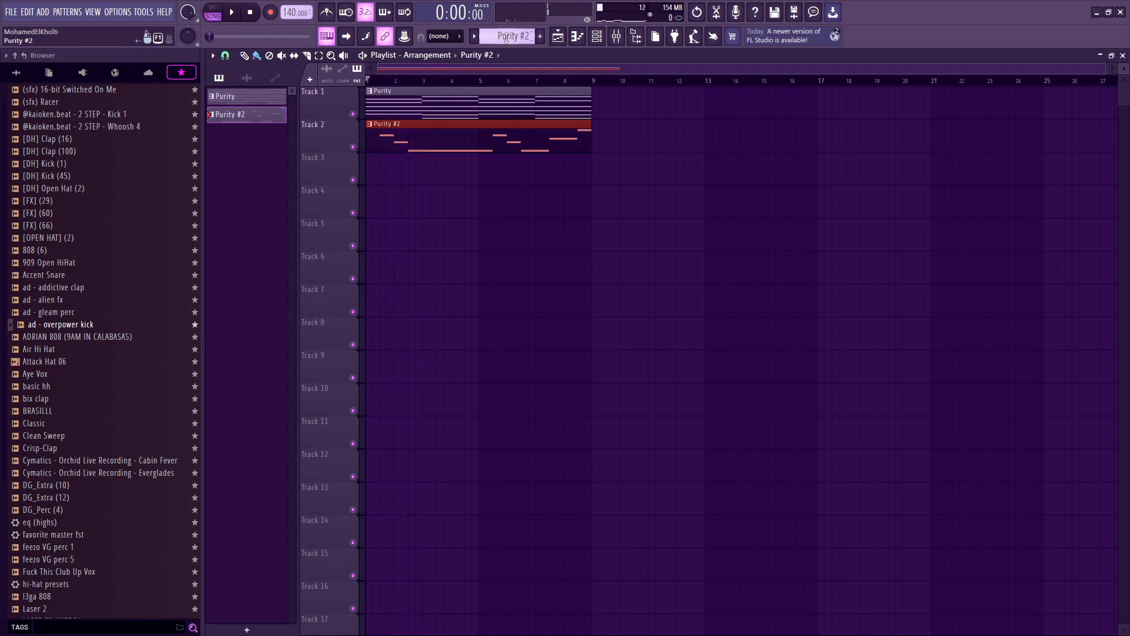
# Step: Add a new Purity instrument channel to the Purity pattern's channel rack
pyautogui.moveTo(508, 36); pyautogui.dragTo(508, 45)
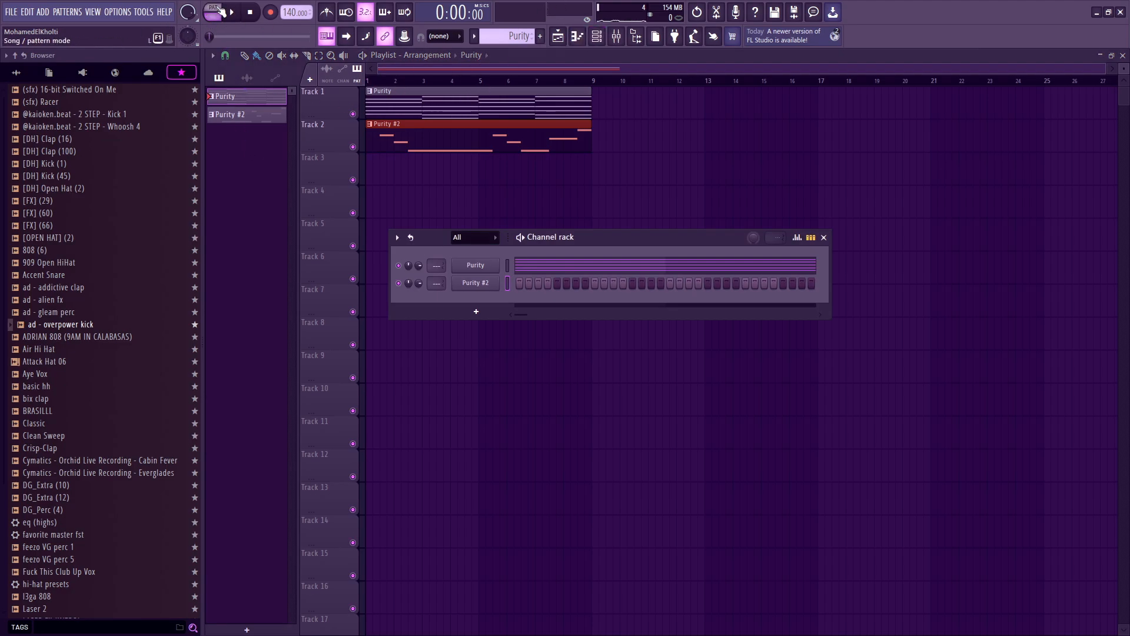
pyautogui.click(477, 311)
pyautogui.click(573, 255)
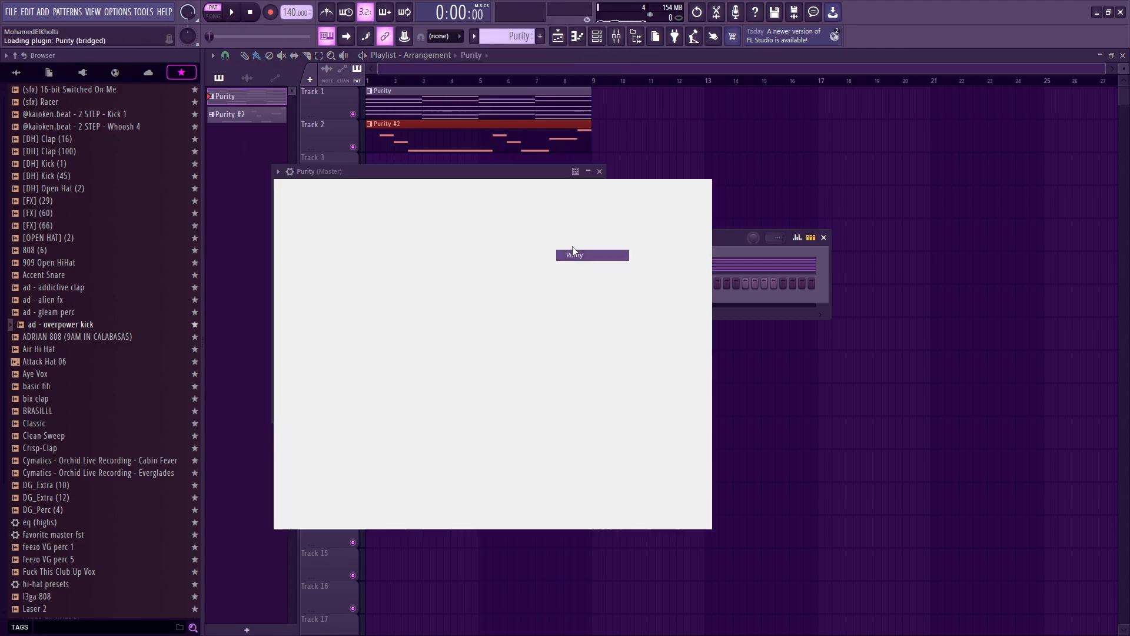
# Step: Load the LD Retro Lead 1 preset into the fourth Purity layer, replacing the Pad, and close the plugin
pyautogui.click(331, 247)
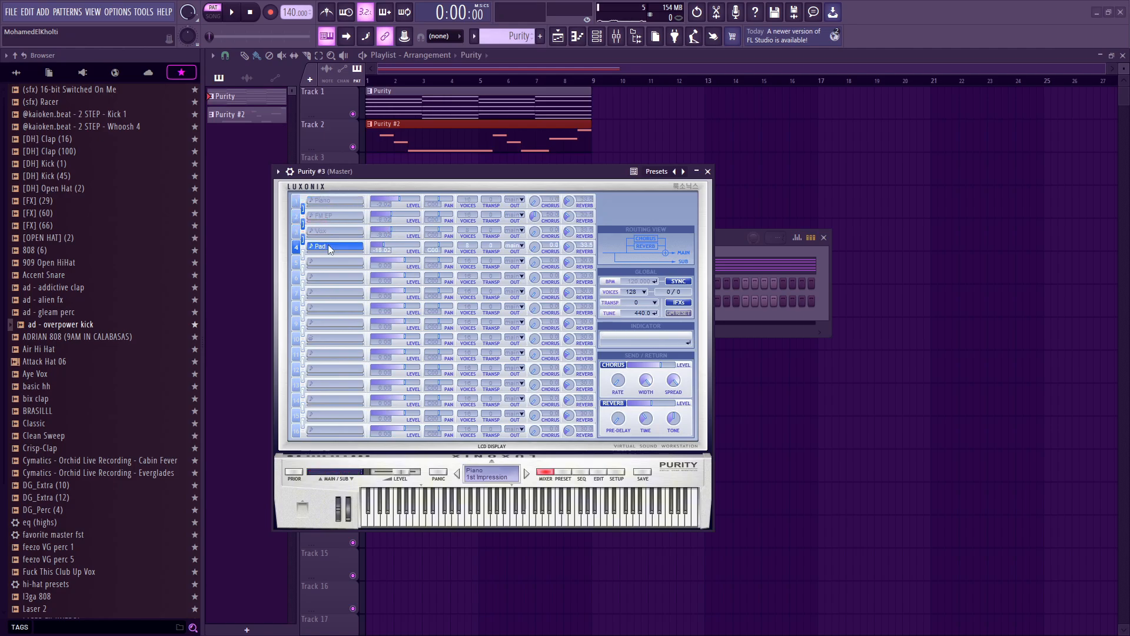
pyautogui.moveTo(424, 611)
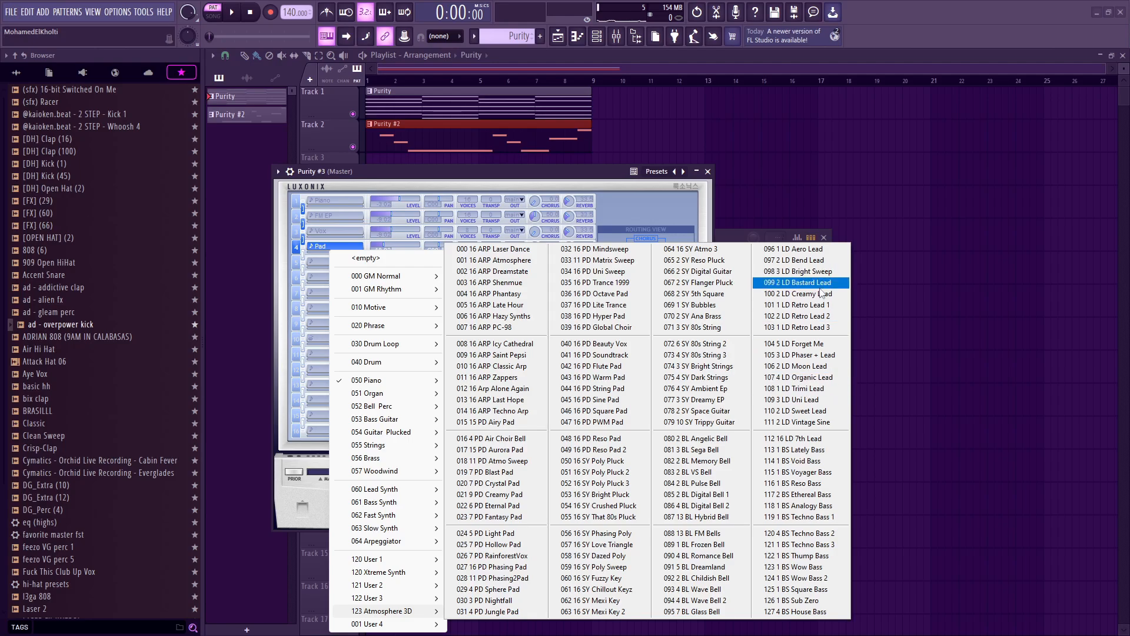
pyautogui.click(824, 305)
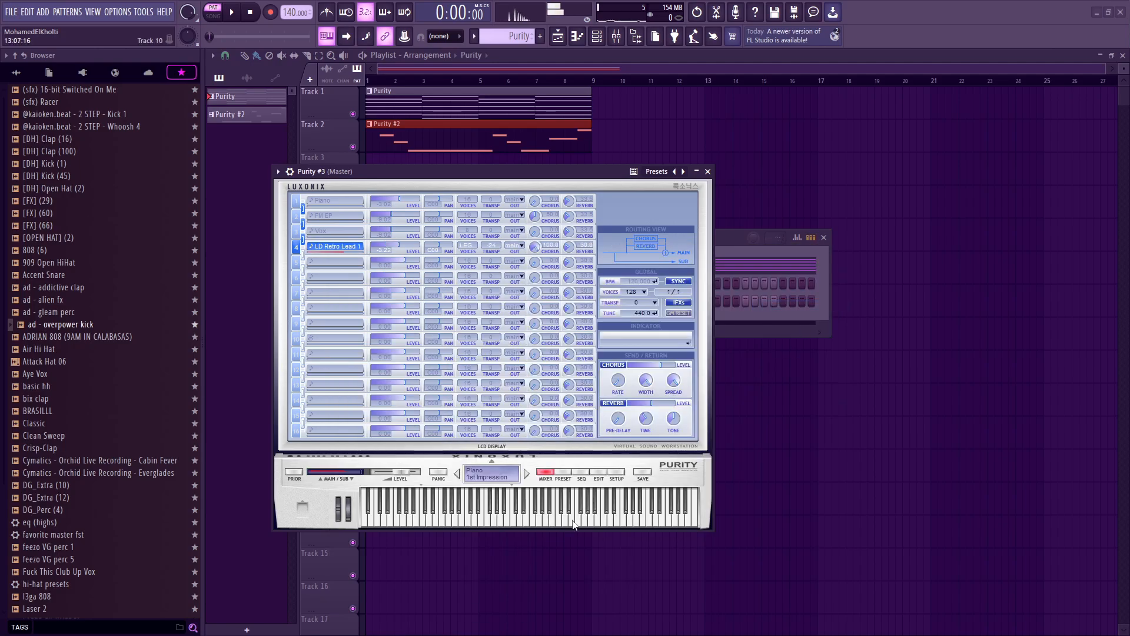
pyautogui.click(708, 171)
# Step: Open the Purity #3 piano roll and record a lead melody over the chords by playing notes live
pyautogui.rightClick(498, 296)
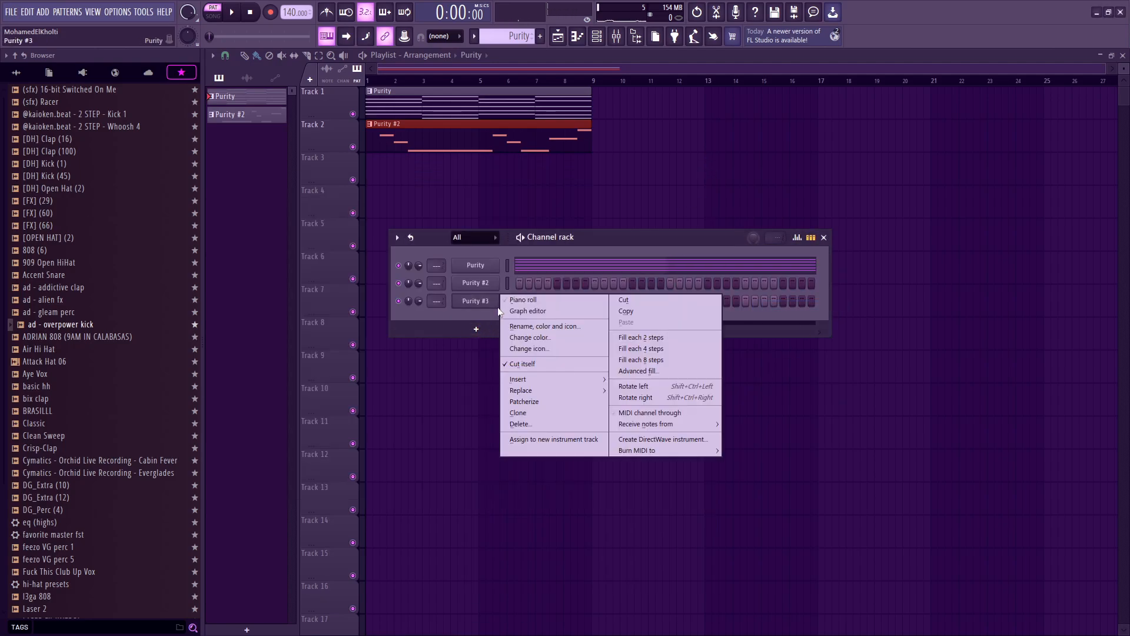
pyautogui.click(522, 301)
pyautogui.press('space')
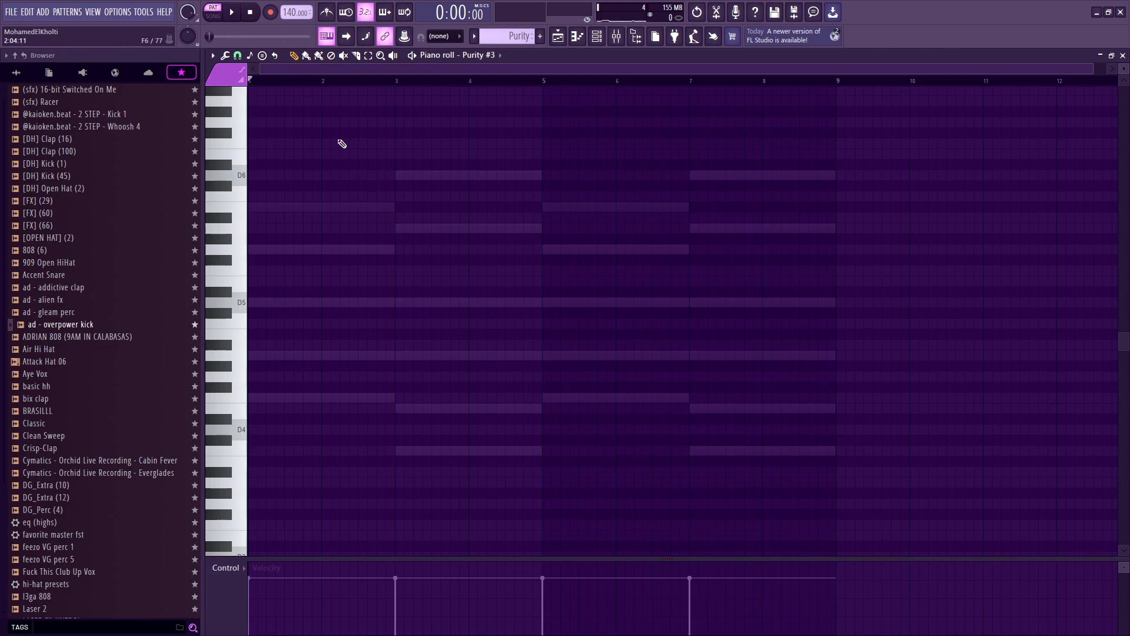
pyautogui.press('space')
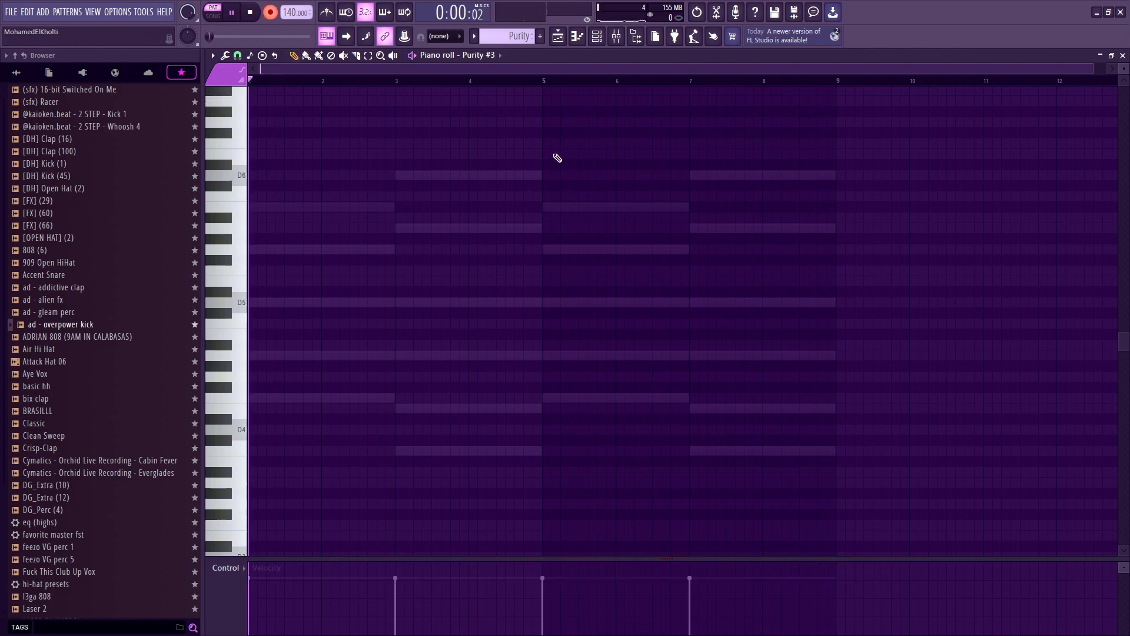
pyautogui.press('e')
pyautogui.press('m')
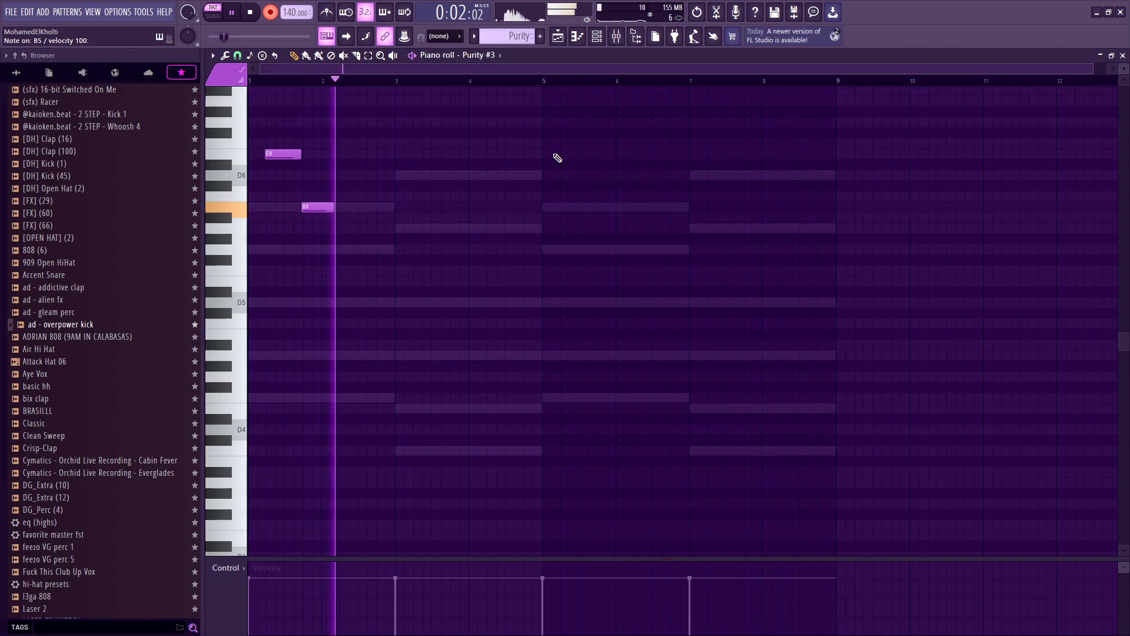
pyautogui.press('w')
pyautogui.press('n')
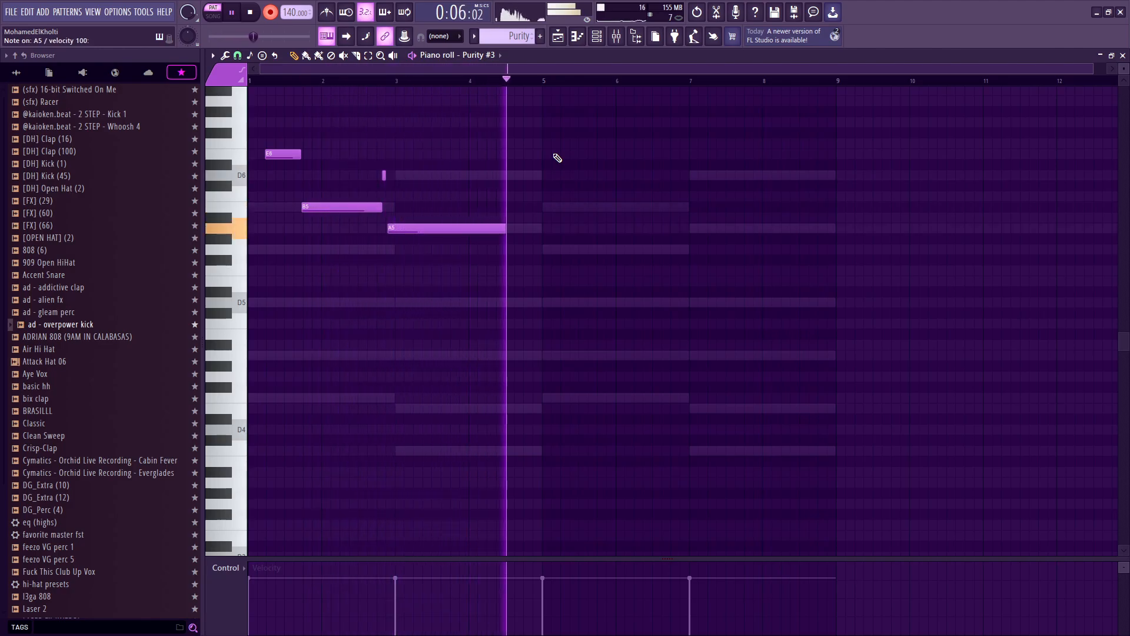
pyautogui.press('m')
pyautogui.press('e')
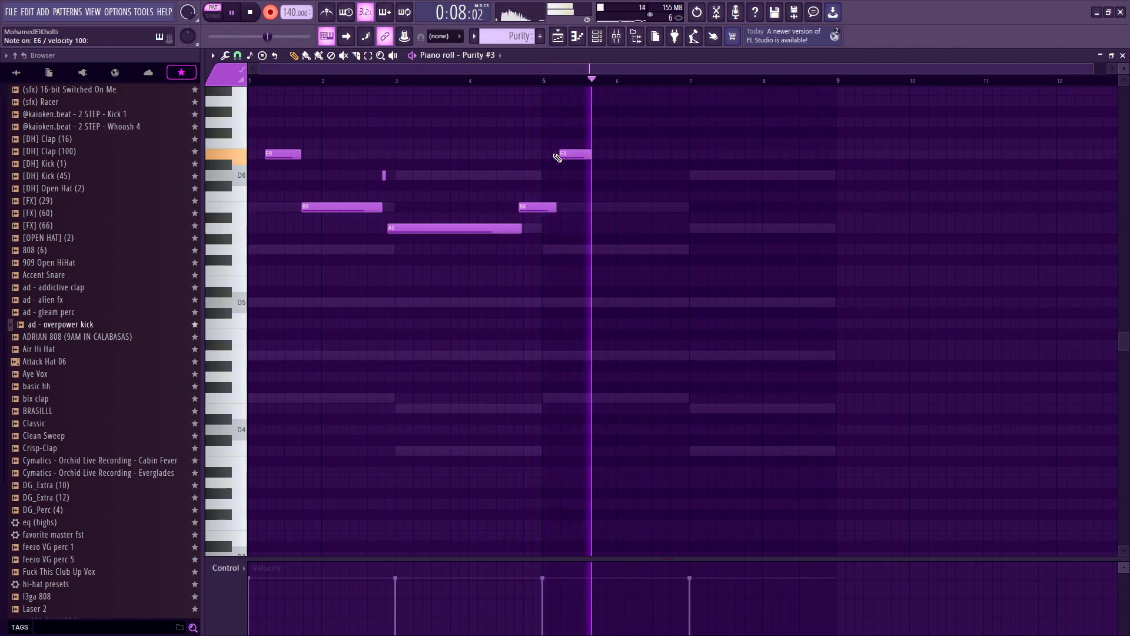
pyautogui.press('w')
pyautogui.press('2')
pyautogui.press('m')
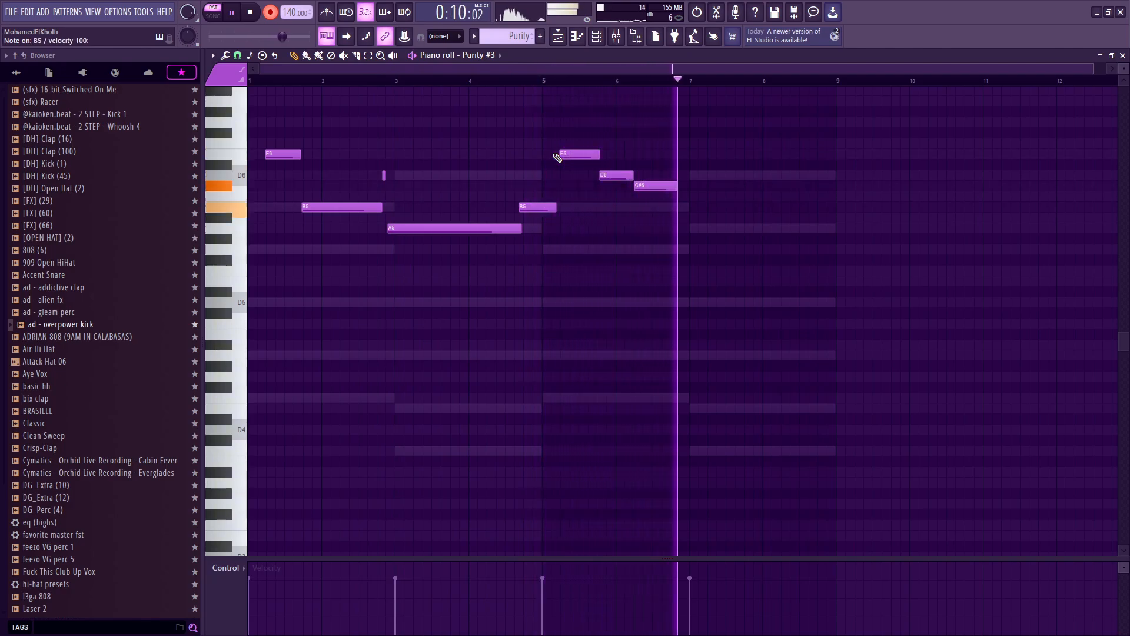
pyautogui.press('n')
pyautogui.press('m')
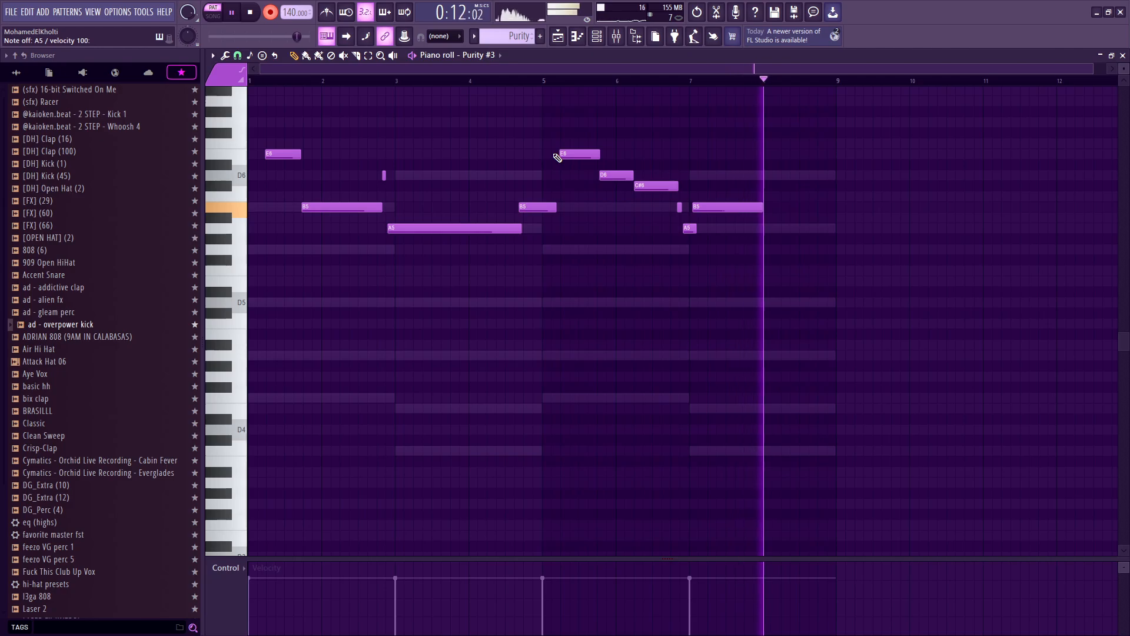
pyautogui.press('space')
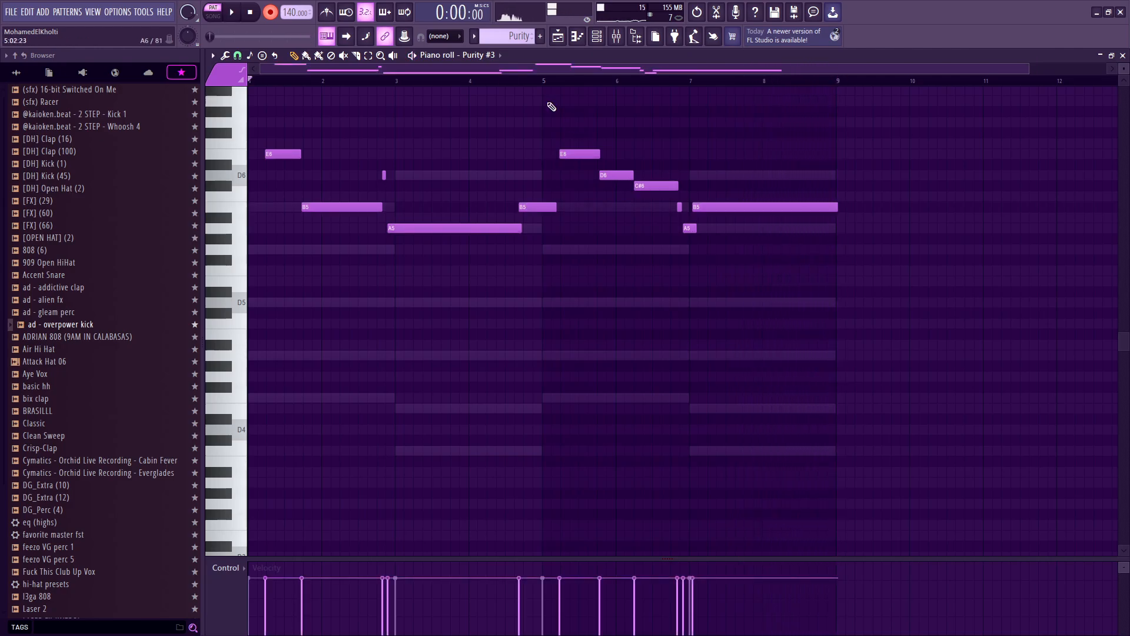
# Step: Select all recorded lead notes and quantize them to the grid
pyautogui.hotkey('ctrl', 'a')
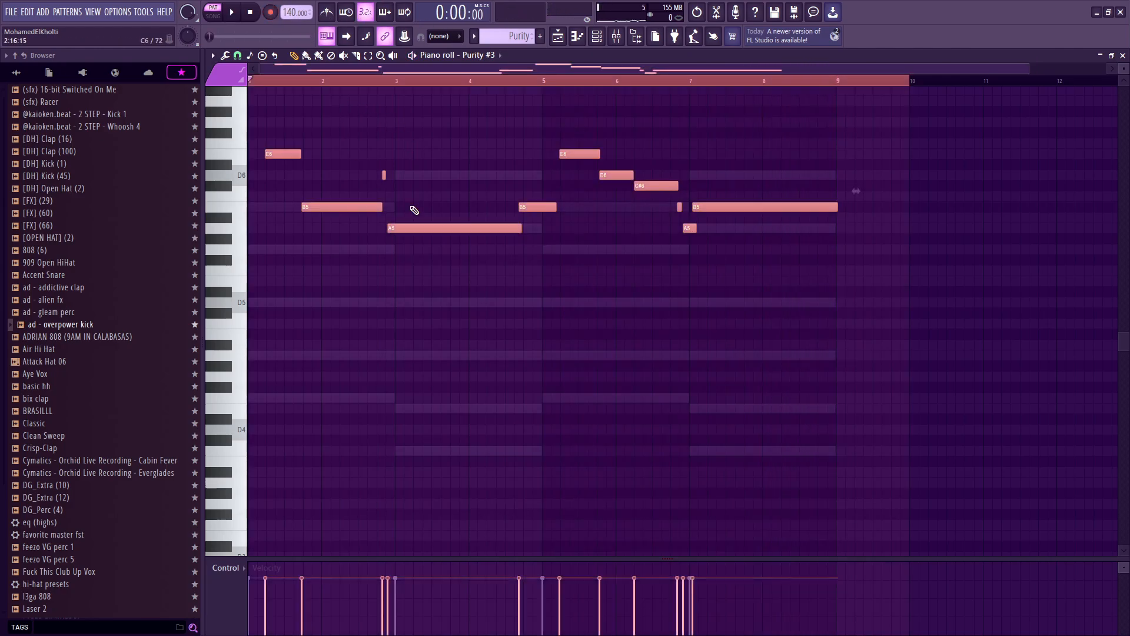
pyautogui.moveTo(841, 326); pyautogui.dragTo(94, 97)
pyautogui.scroll(1, 248, 192)
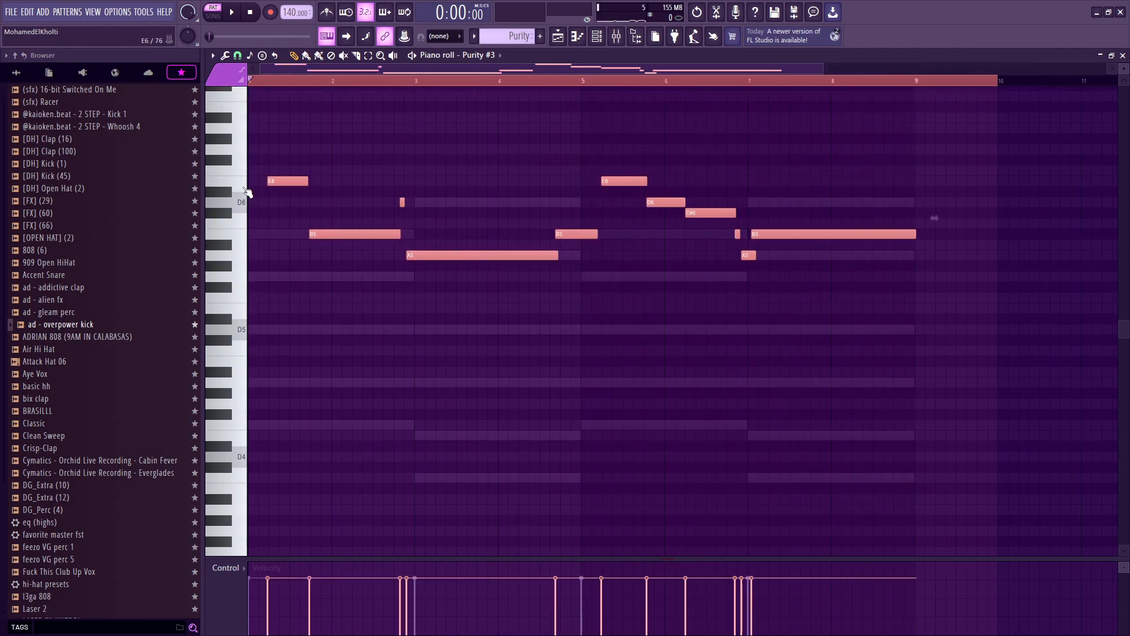
pyautogui.scroll(5, 248, 192)
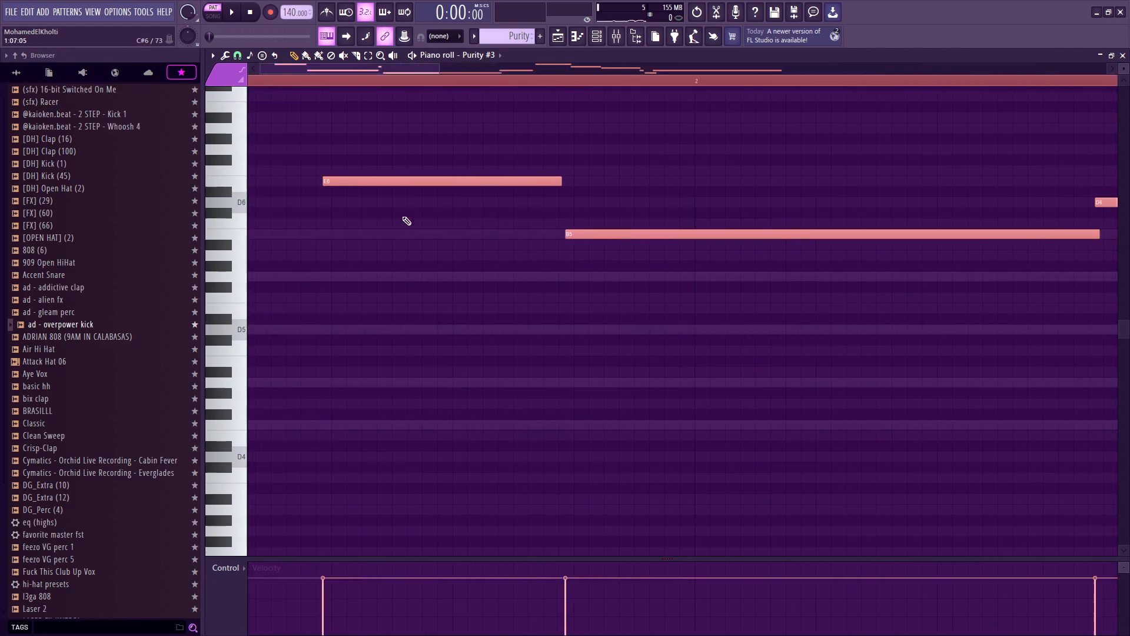
pyautogui.scroll(-3, 270, 227)
pyautogui.scroll(5, 270, 227)
pyautogui.hotkey('ctrl', 'q')
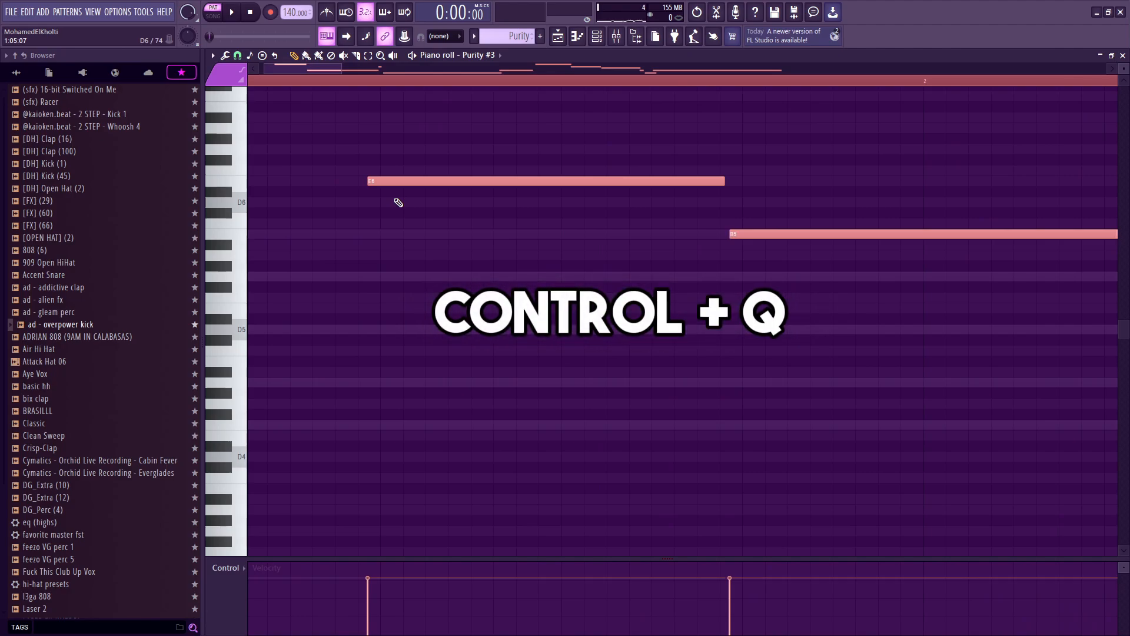
pyautogui.scroll(-2, 369, 181)
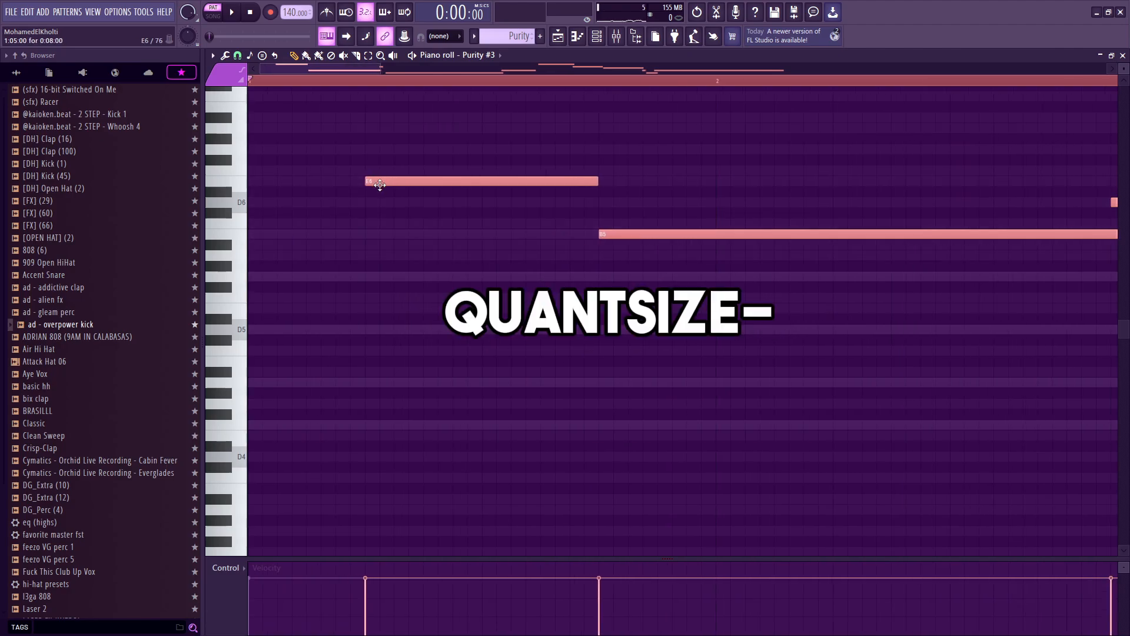
pyautogui.scroll(-3, 383, 189)
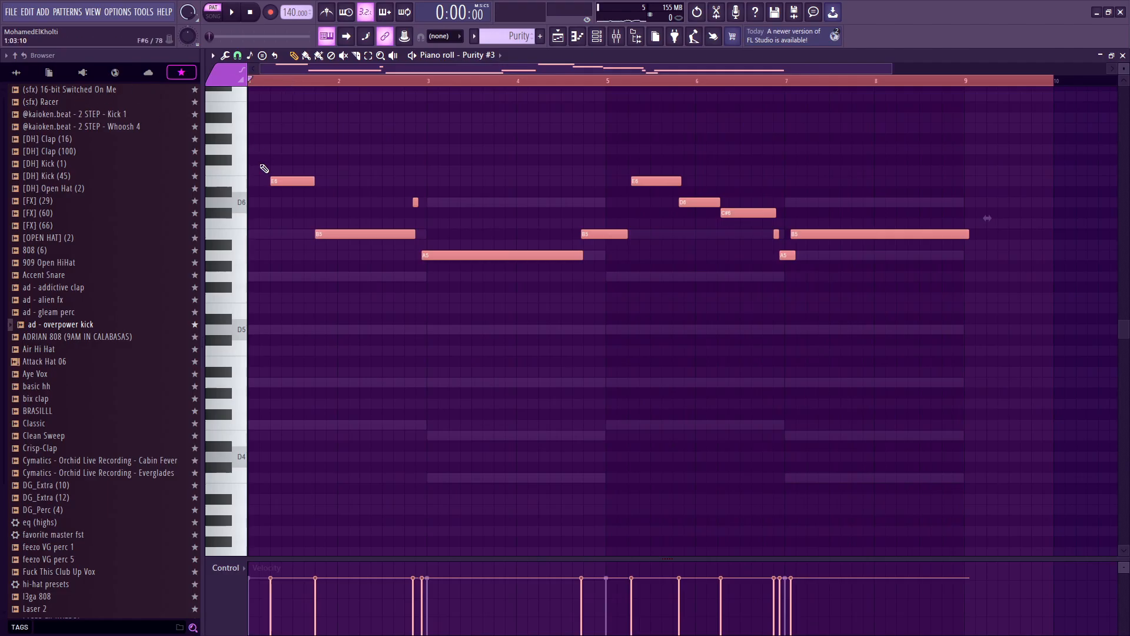
# Step: Play the lead melody back and inspect the short D6 and C#6 notes
pyautogui.press('space')
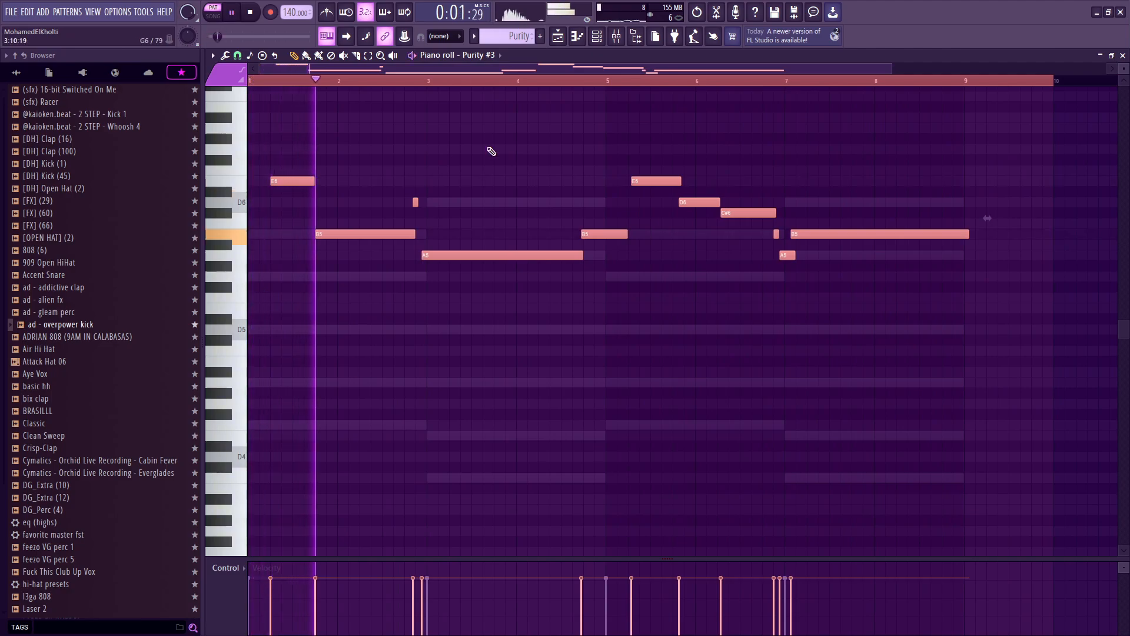
pyautogui.scroll(3, 424, 247)
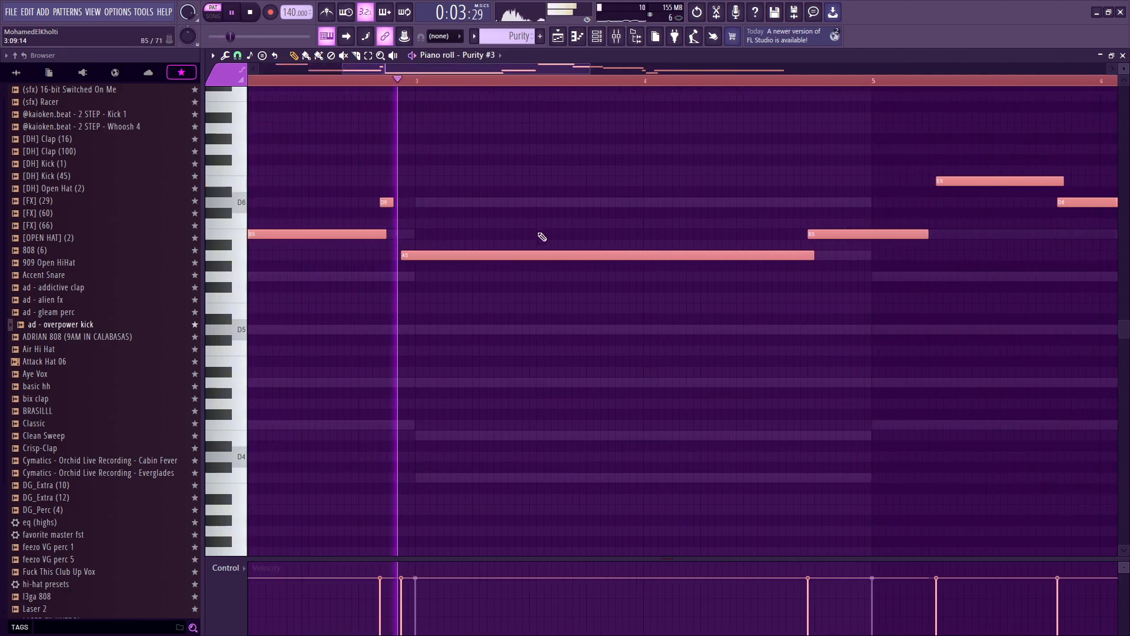
pyautogui.click(387, 202)
pyautogui.press('space')
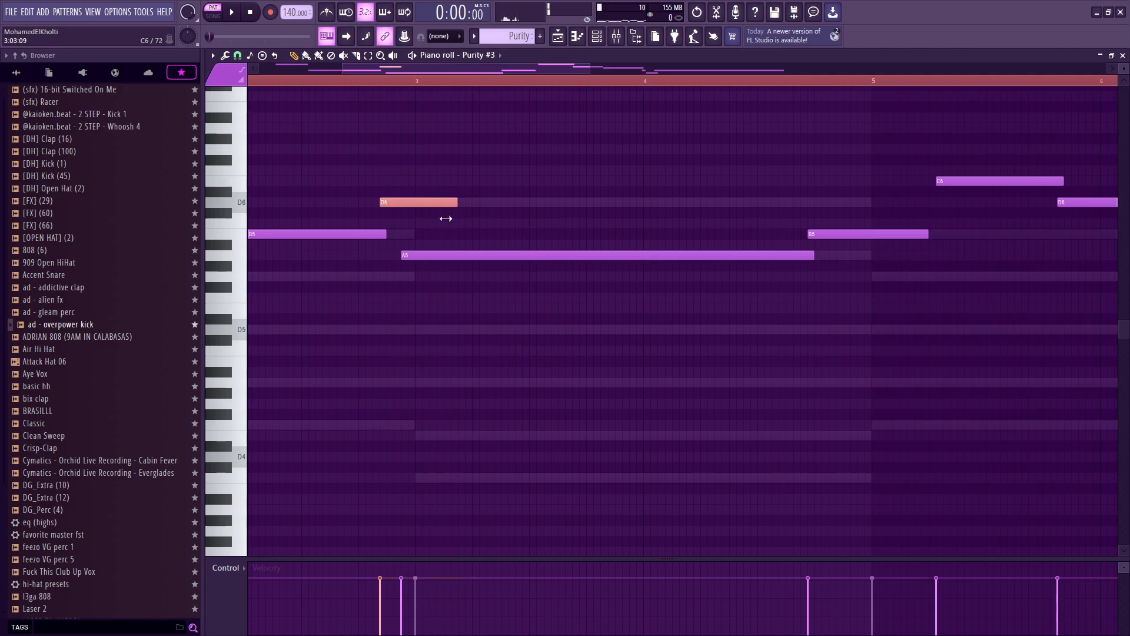
pyautogui.scroll(-3, 596, 119)
pyautogui.press('space')
pyautogui.scroll(3, 632, 212)
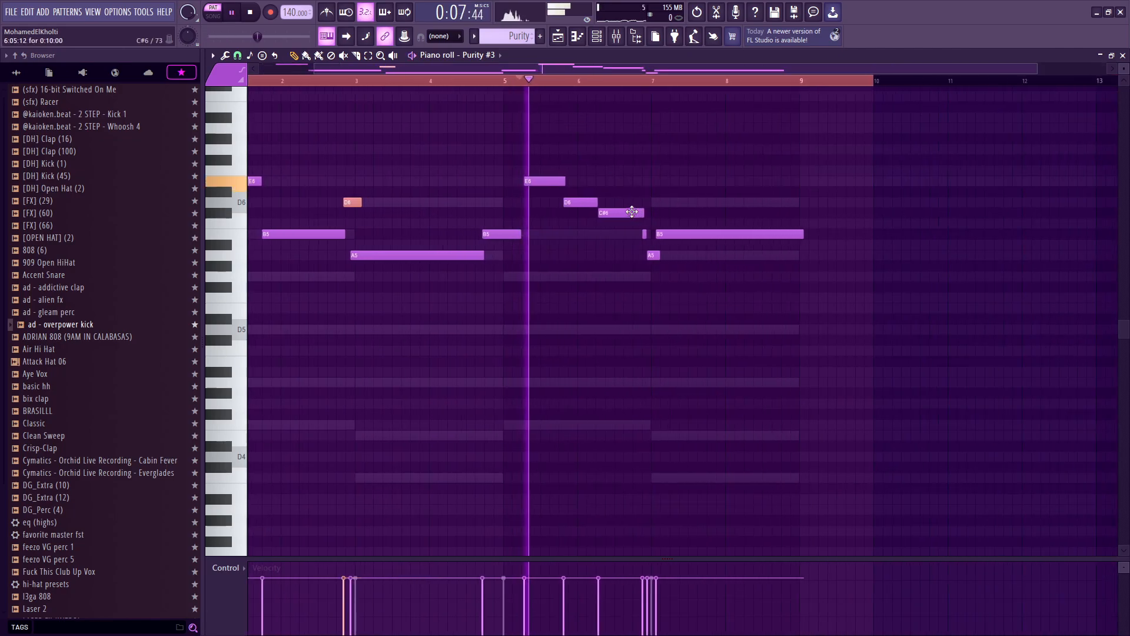
pyautogui.click(630, 212)
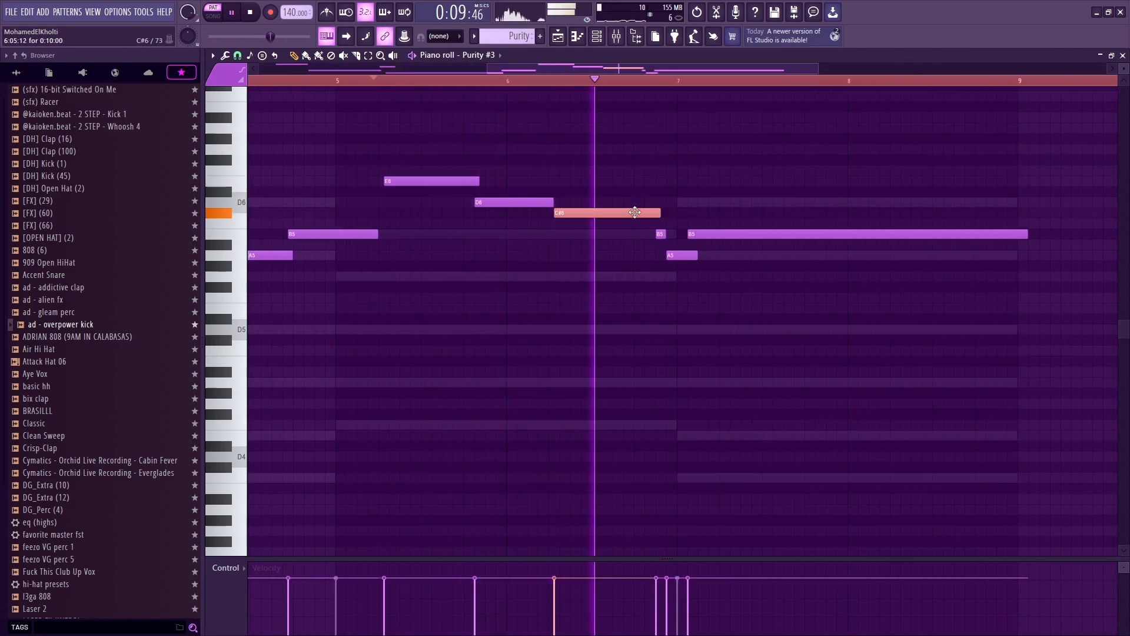
pyautogui.press('space')
pyautogui.moveTo(616, 177); pyautogui.dragTo(587, 238)
pyautogui.scroll(-2, 595, 191)
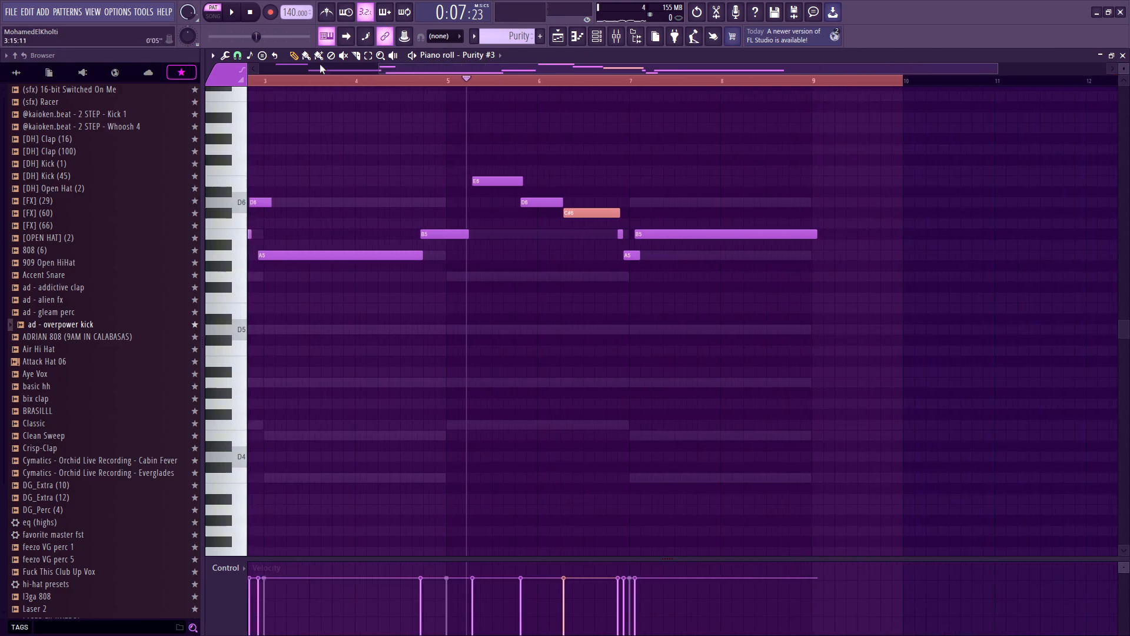
# Step: Transpose the selected notes down three semitones
pyautogui.click(250, 56)
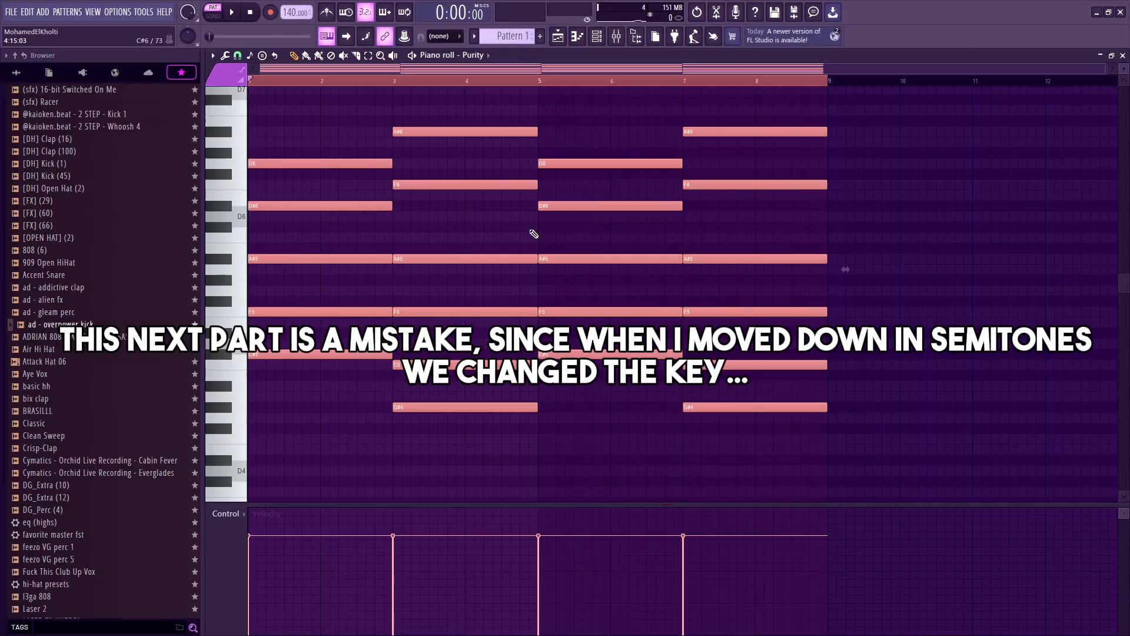
pyautogui.press('Down')
pyautogui.press('Down')
pyautogui.press('Down')
pyautogui.press('Down')
pyautogui.press('Down')
pyautogui.press('Down')
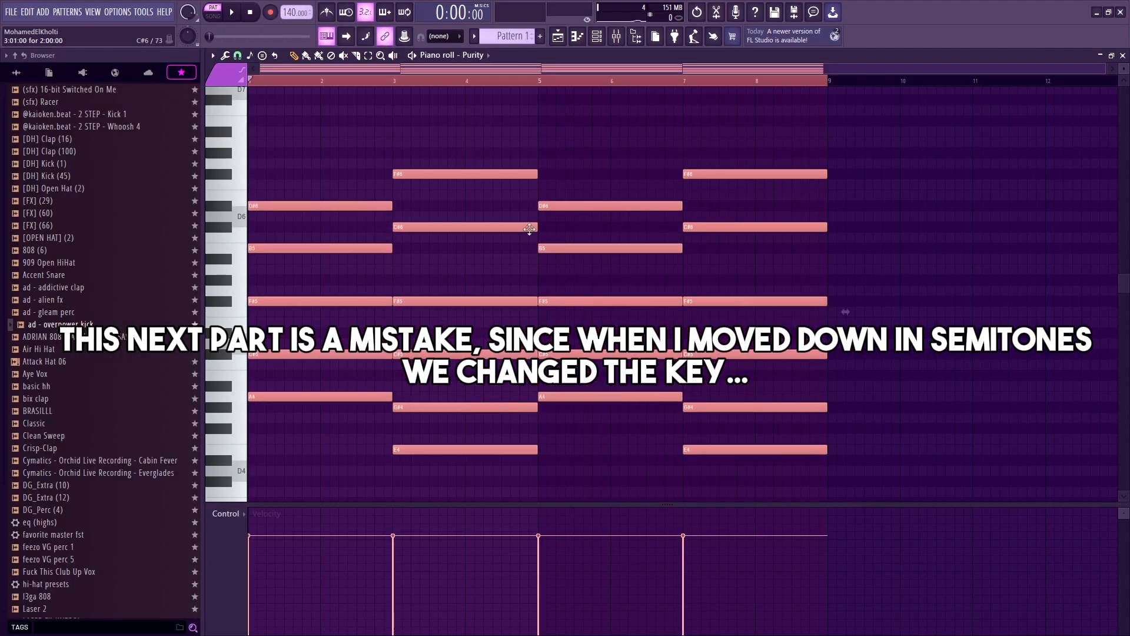
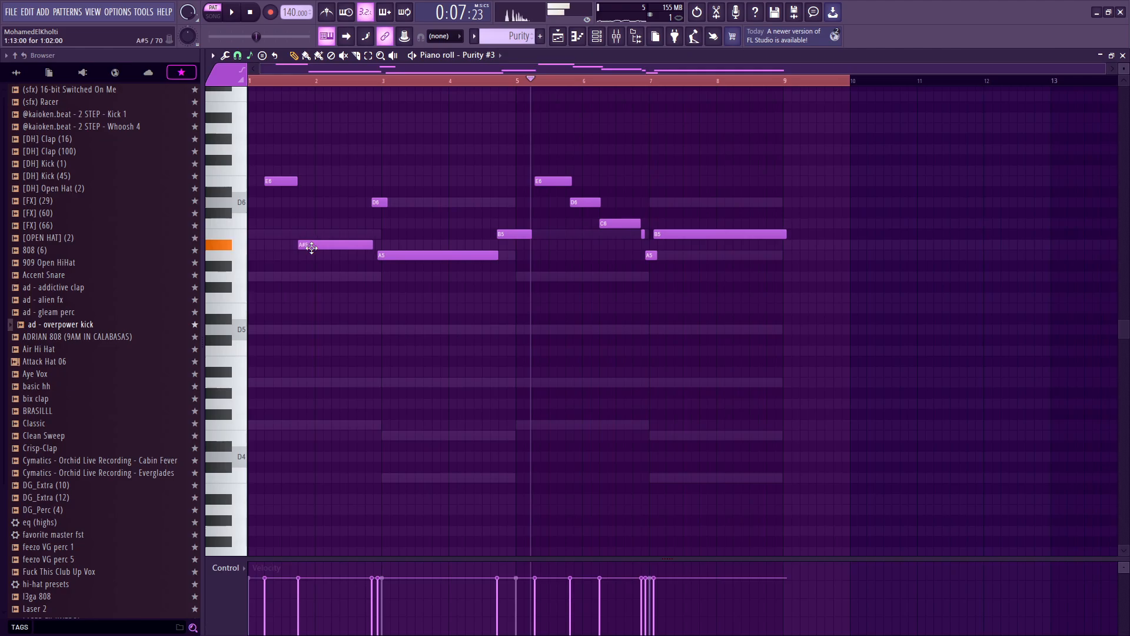
# Step: Play the melody back and nudge the A5 note at bar 3 slightly later
pyautogui.press('space')
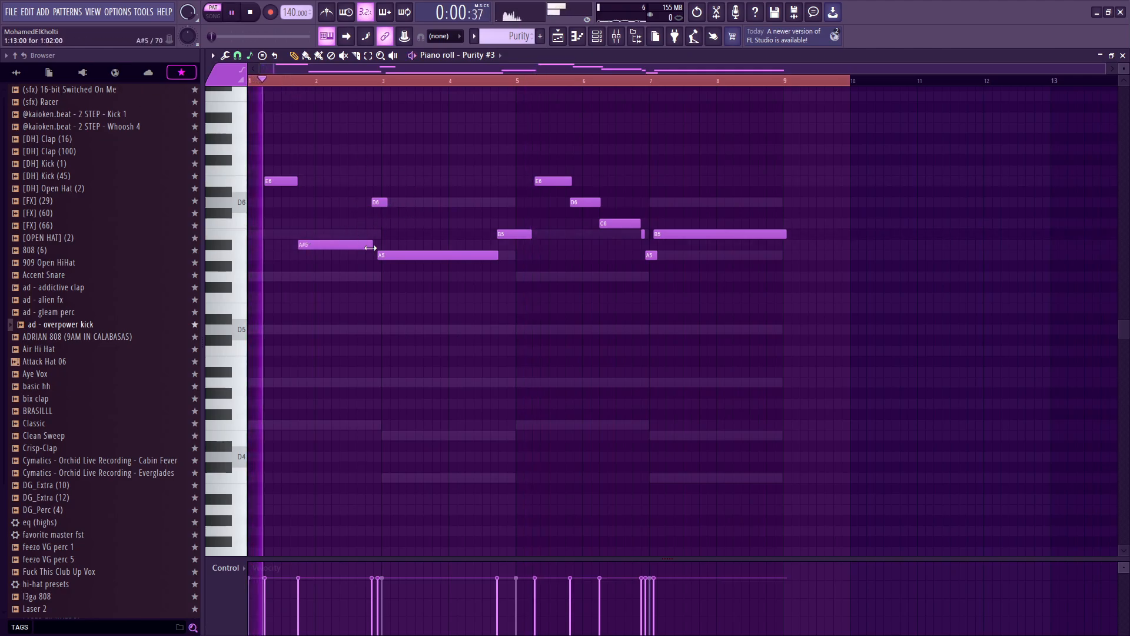
pyautogui.press('space')
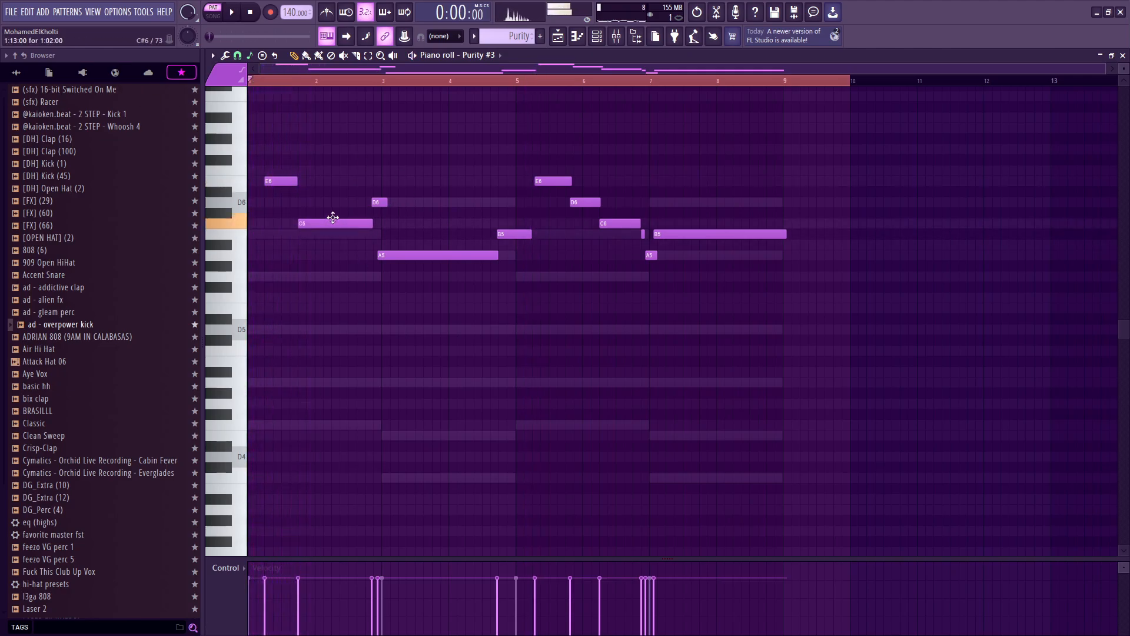
pyautogui.press('space')
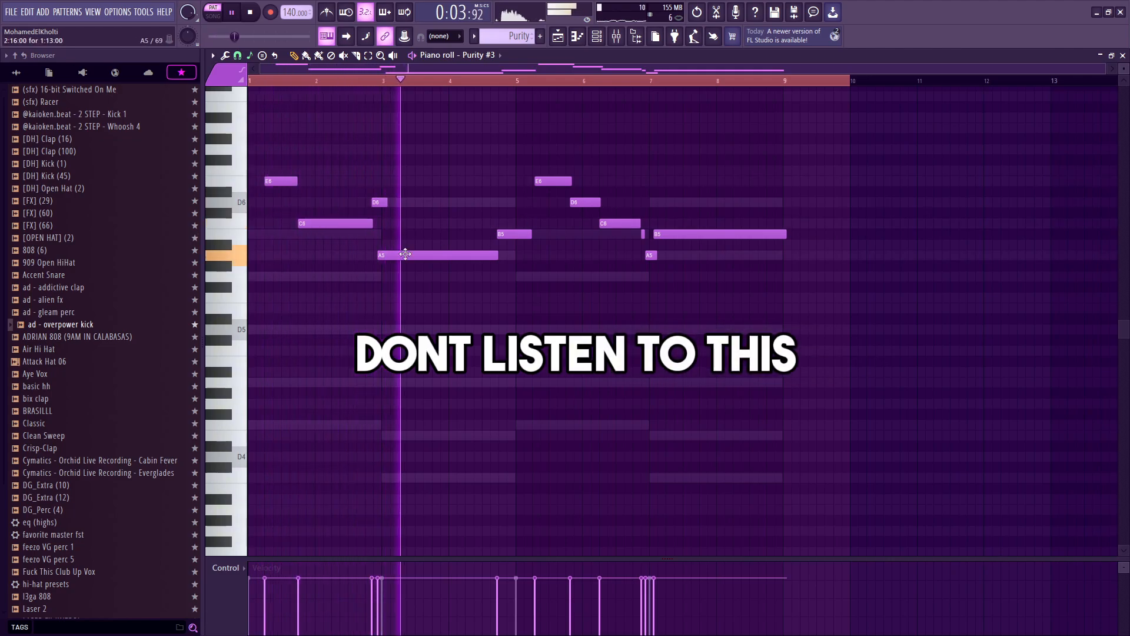
pyautogui.moveTo(405, 254); pyautogui.dragTo(409, 254)
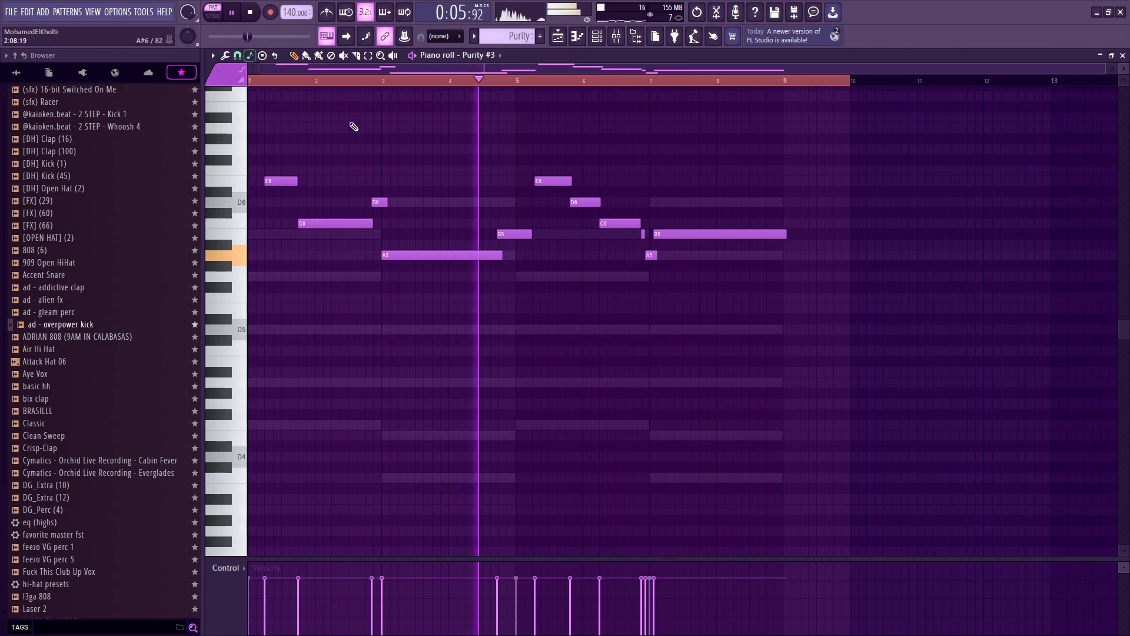
pyautogui.press('space')
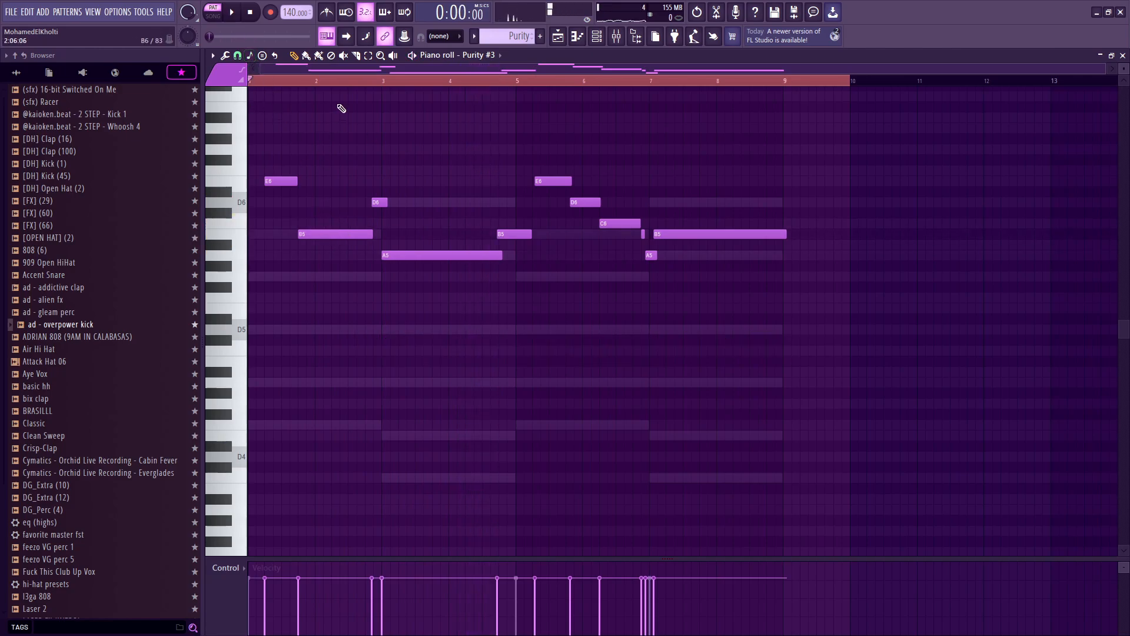
pyautogui.press('space')
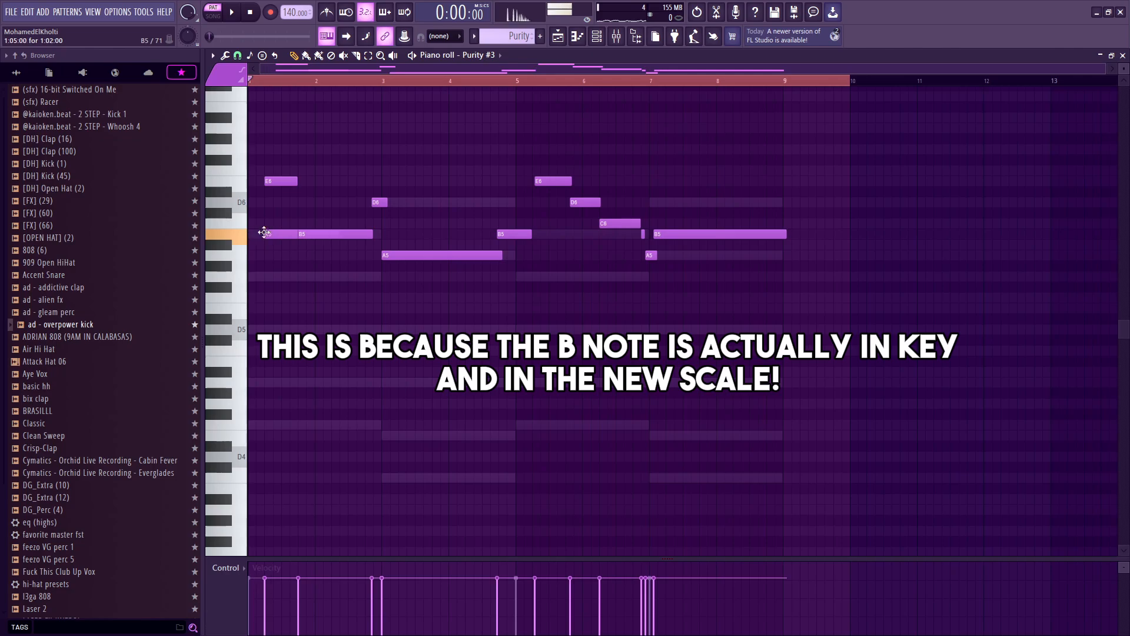
# Step: Select all lead notes, transpose them down one octave and play the result
pyautogui.hotkey('ctrl', 'a')
pyautogui.hotkey('ctrl', 'Down')
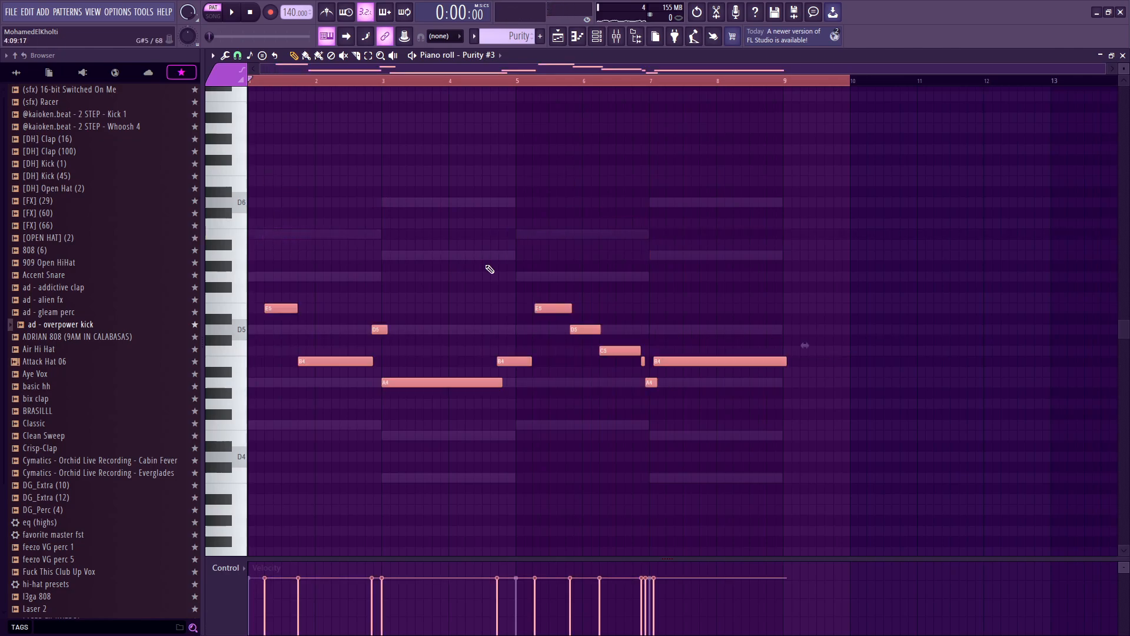
pyautogui.moveTo(385, 274); pyautogui.dragTo(277, 308)
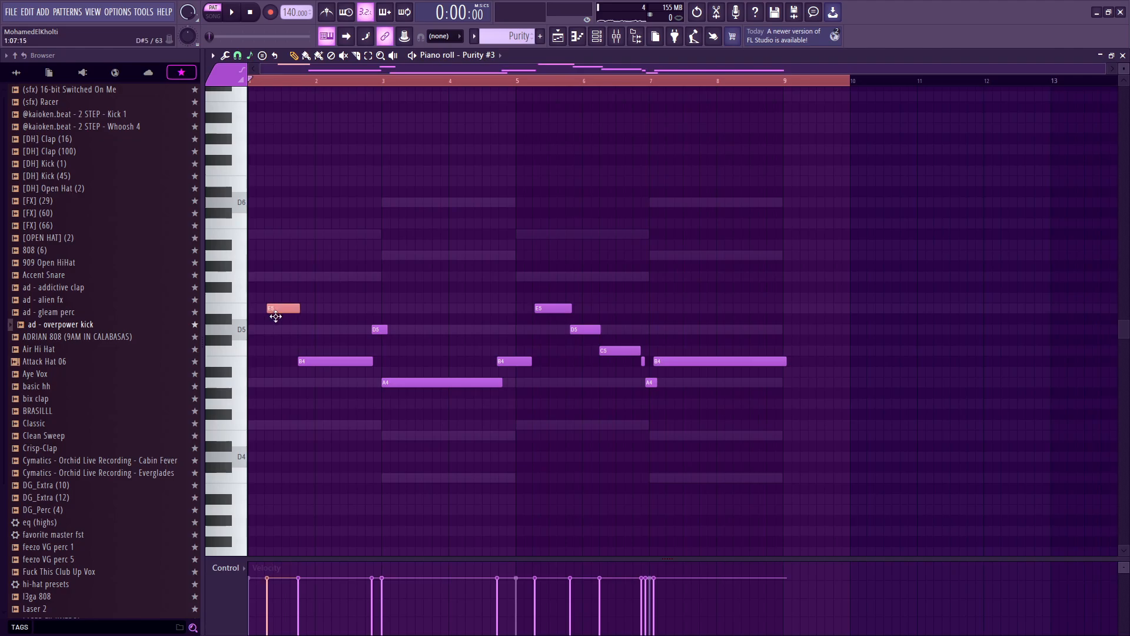
pyautogui.press('space')
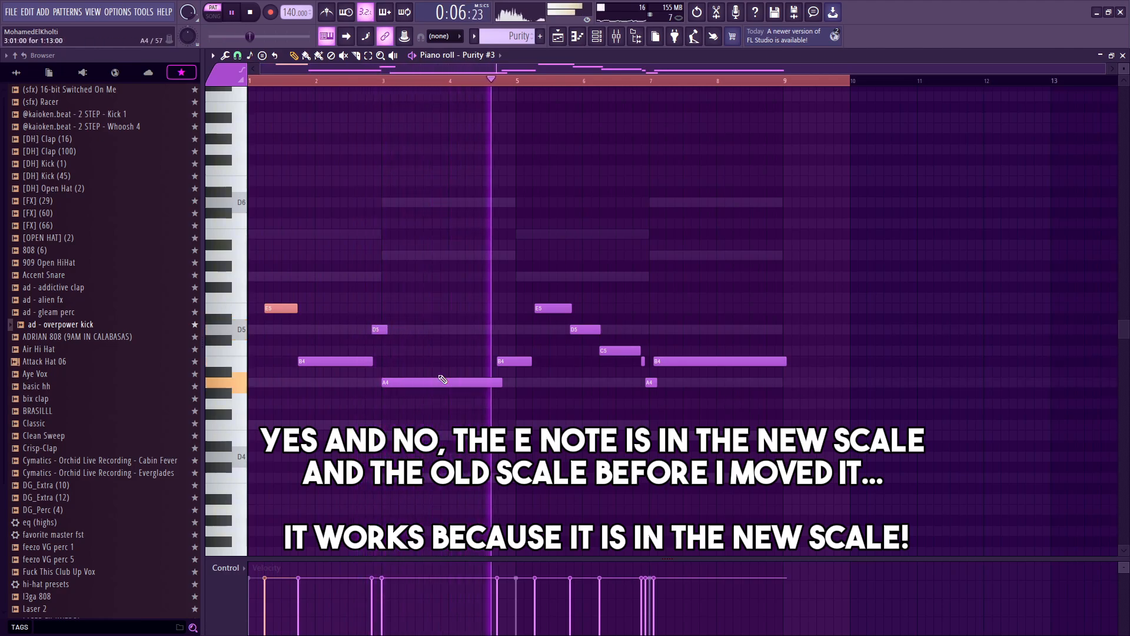
# Step: Nudge the B4 and E5 notes around bar 5 slightly later and replay from there
pyautogui.moveTo(510, 363); pyautogui.dragTo(511, 369)
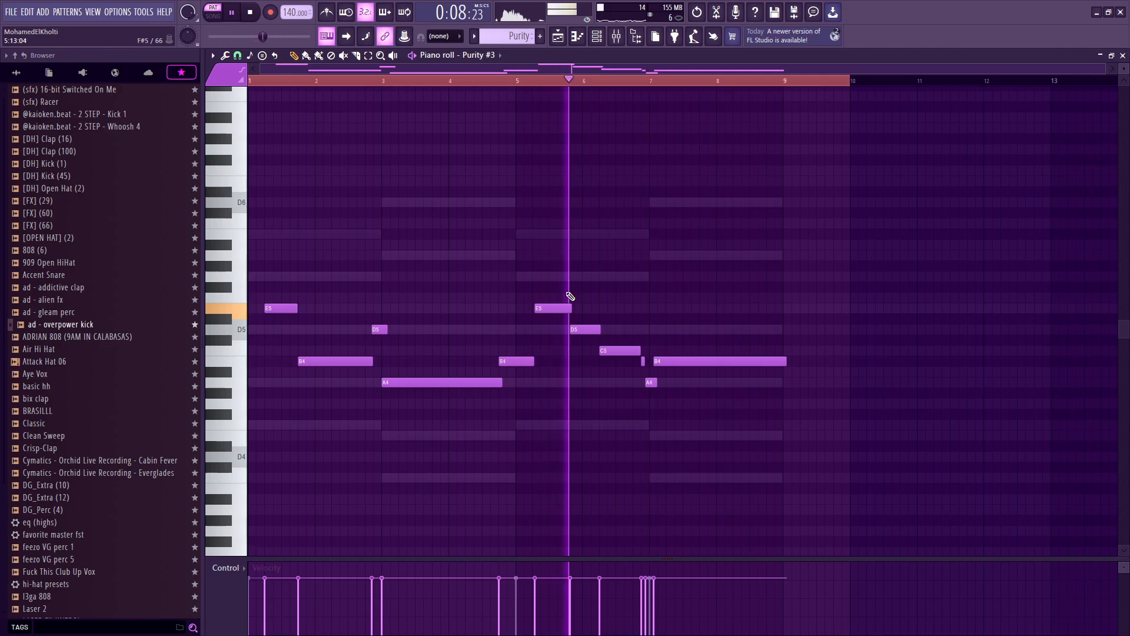
pyautogui.click(553, 301)
pyautogui.rightClick(554, 302)
pyautogui.moveTo(552, 310); pyautogui.dragTo(550, 307)
pyautogui.click(522, 81)
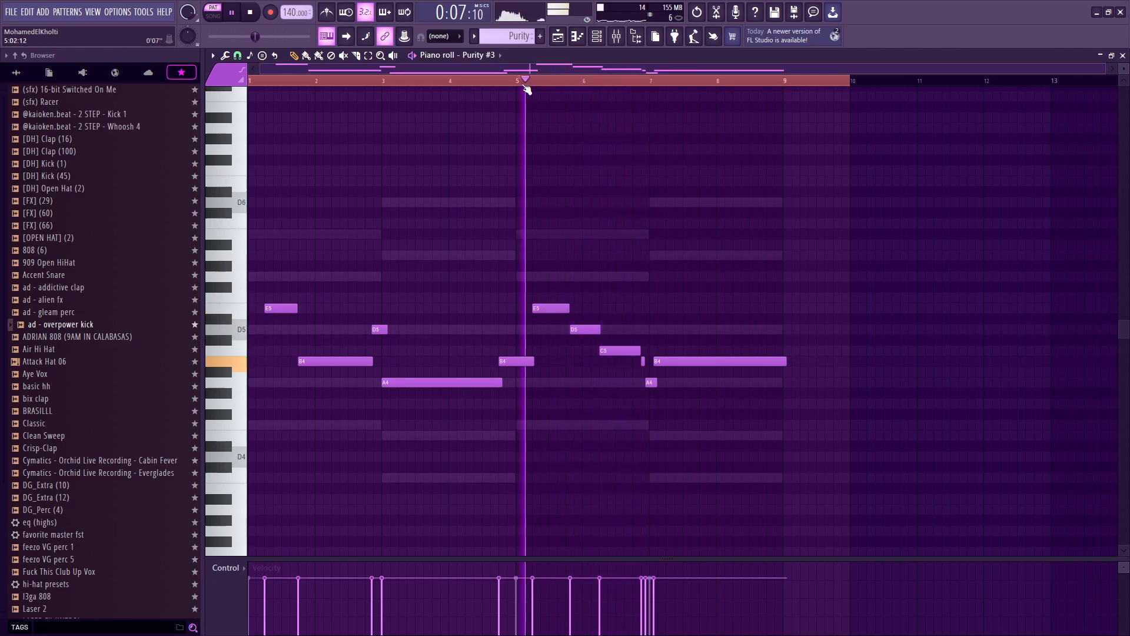
pyautogui.press('space')
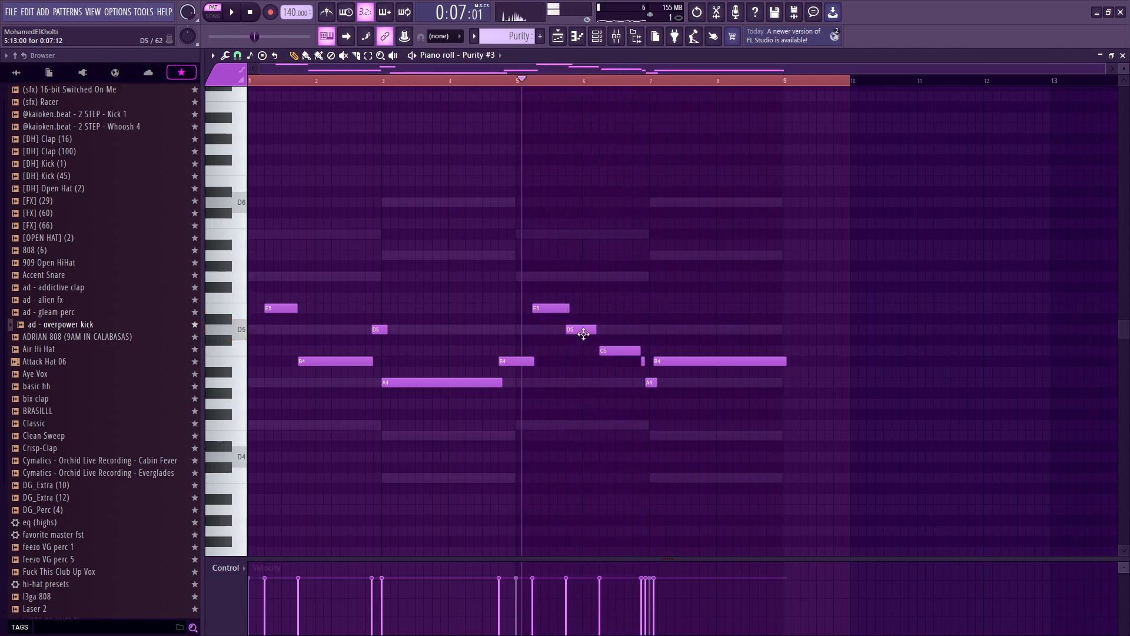
# Step: Move the C5 note in bar 6 up to A5
pyautogui.scroll(4, 584, 333)
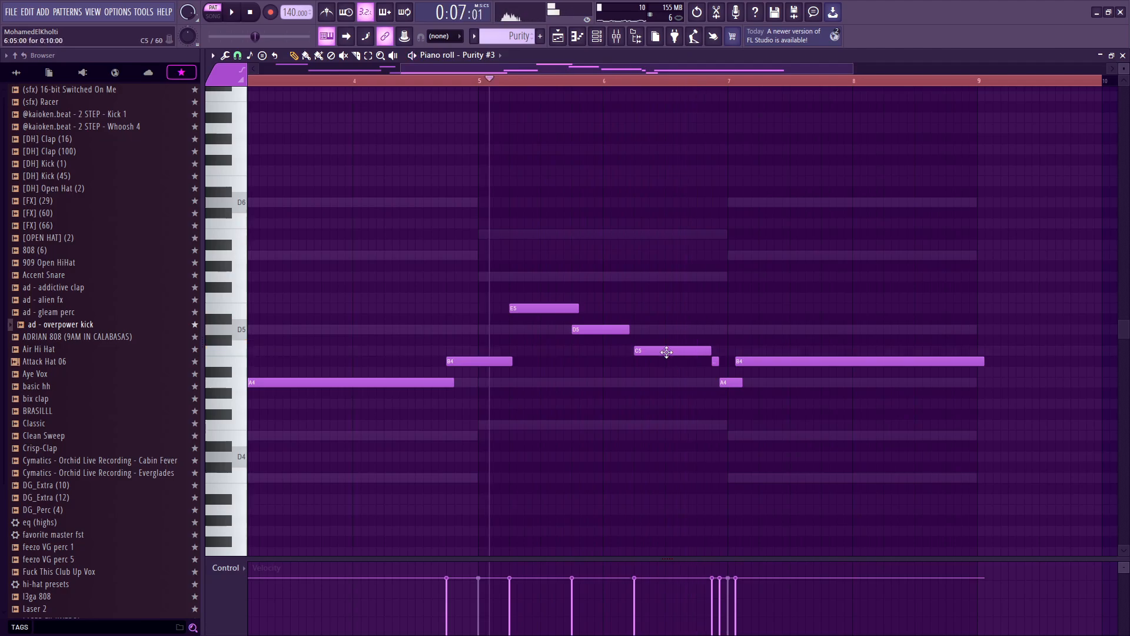
pyautogui.moveTo(669, 352); pyautogui.dragTo(668, 418)
pyautogui.press('space')
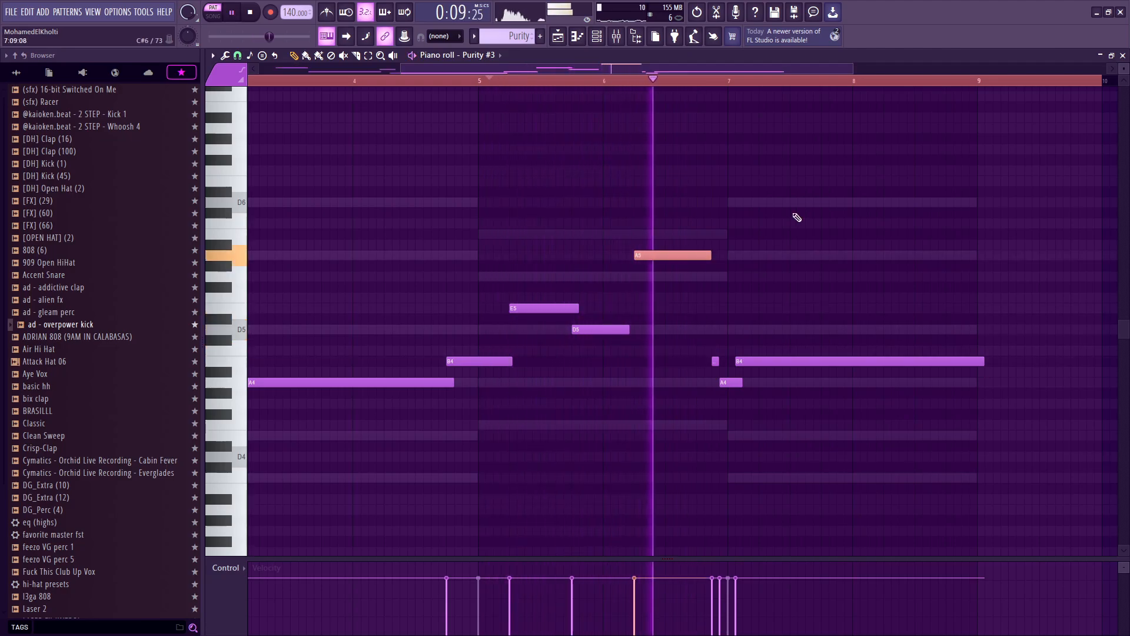
# Step: Review the short notes around bar 7 by selecting, zooming and replaying the passage
pyautogui.moveTo(699, 335); pyautogui.dragTo(732, 406)
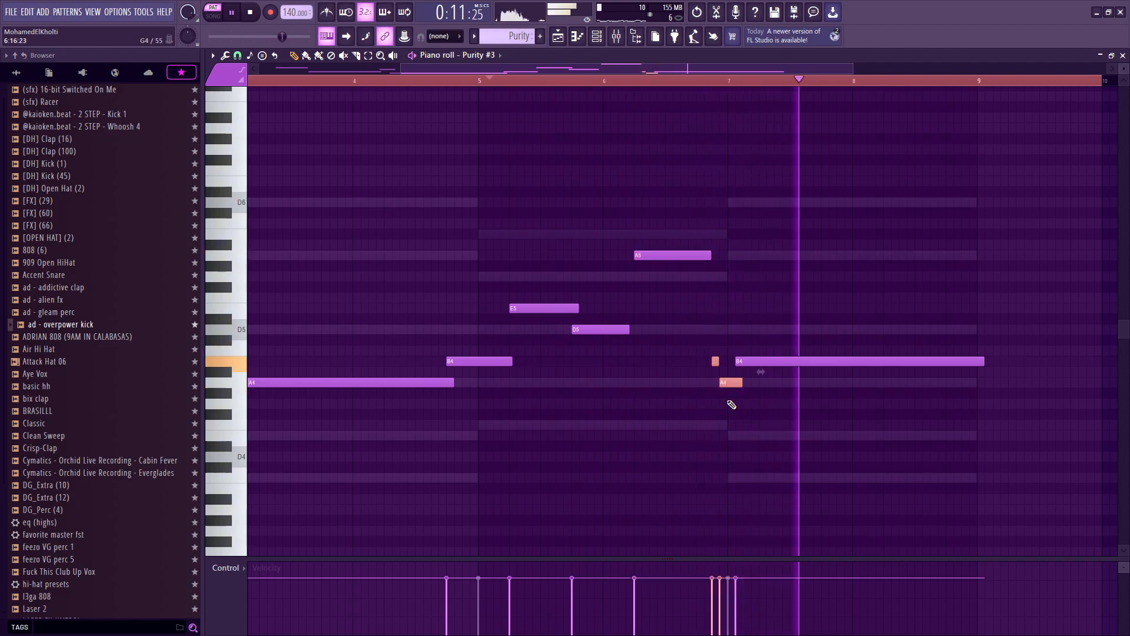
pyautogui.press('space')
pyautogui.press('space')
pyautogui.scroll(3, 736, 336)
pyautogui.keyDown('ctrl'); pyautogui.click(703, 337); pyautogui.keyUp('ctrl')
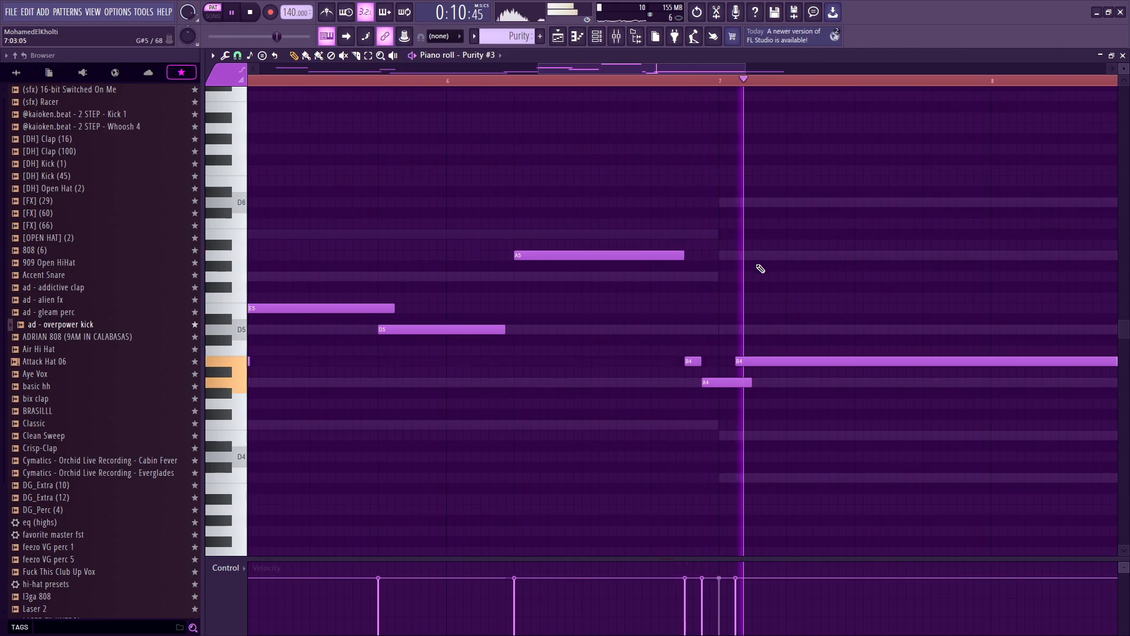
pyautogui.scroll(-2, 514, 103)
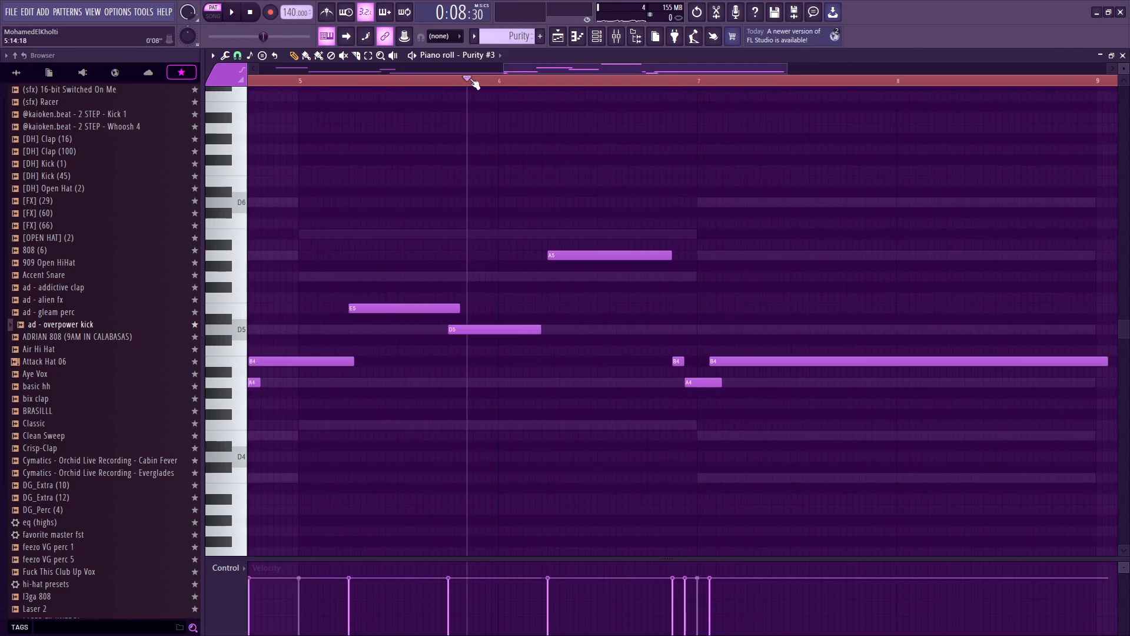
pyautogui.press('space')
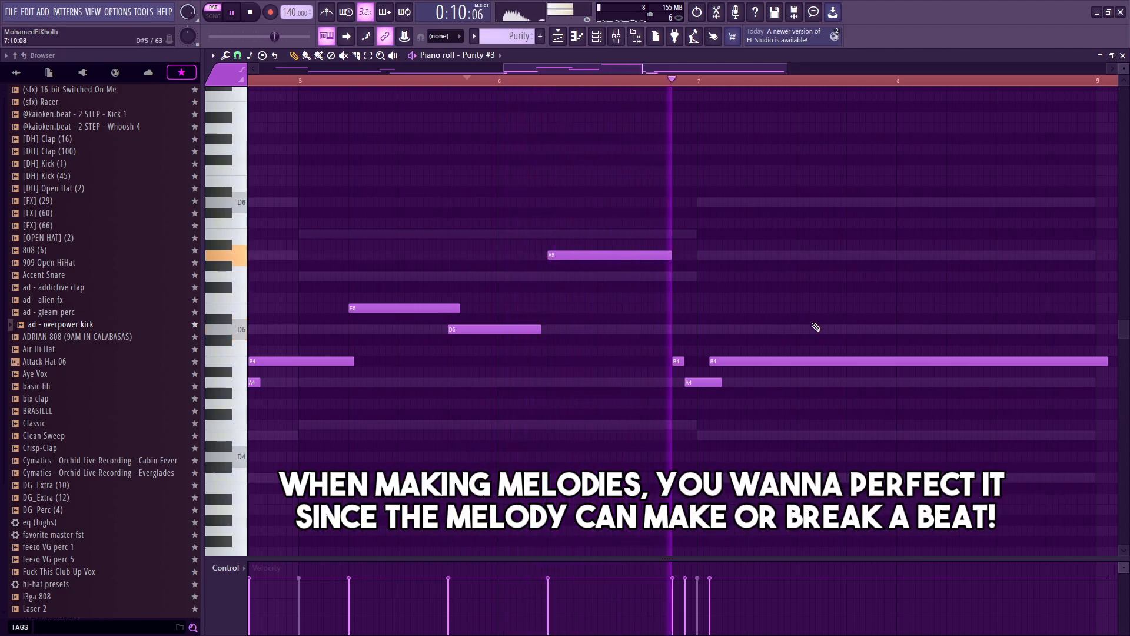
pyautogui.press('space')
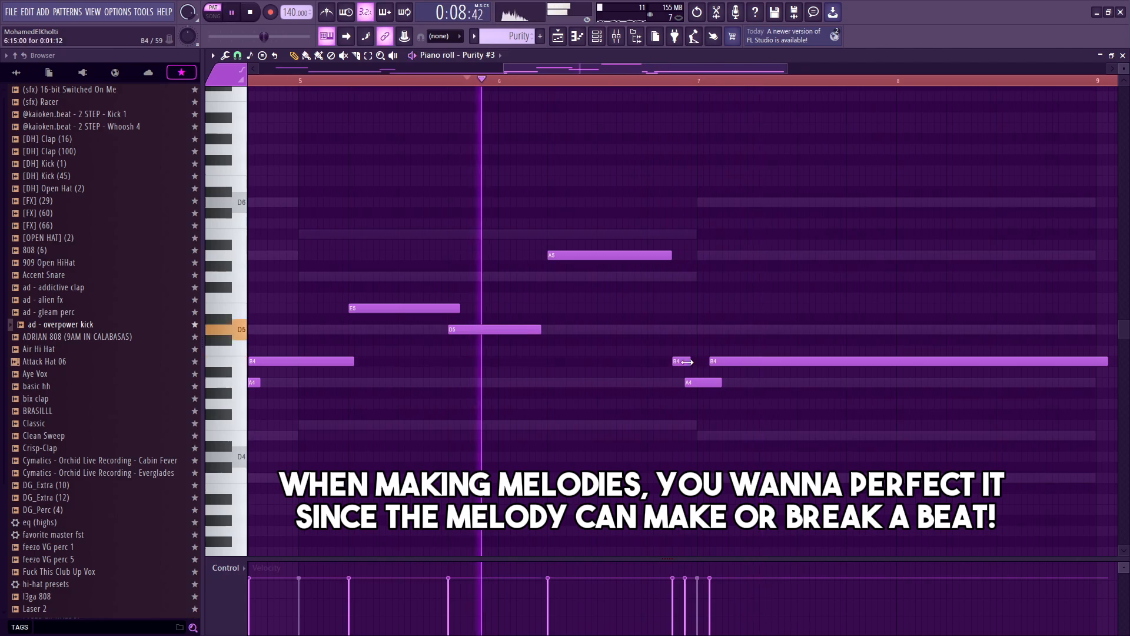
pyautogui.scroll(3, 689, 362)
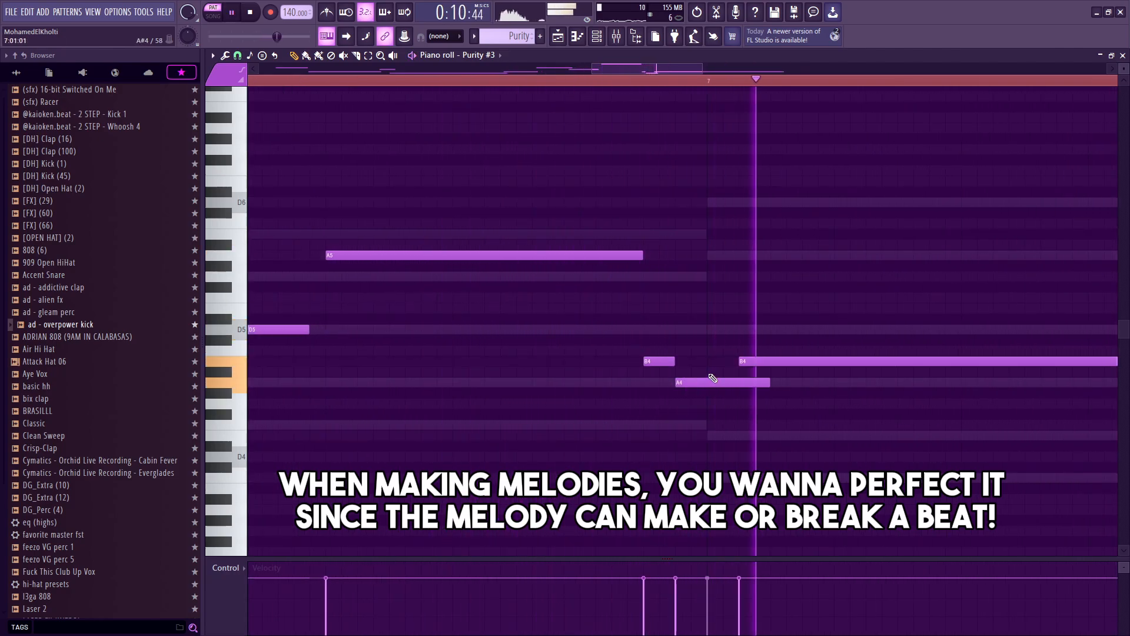
pyautogui.scroll(-3, 712, 378)
pyautogui.press('space')
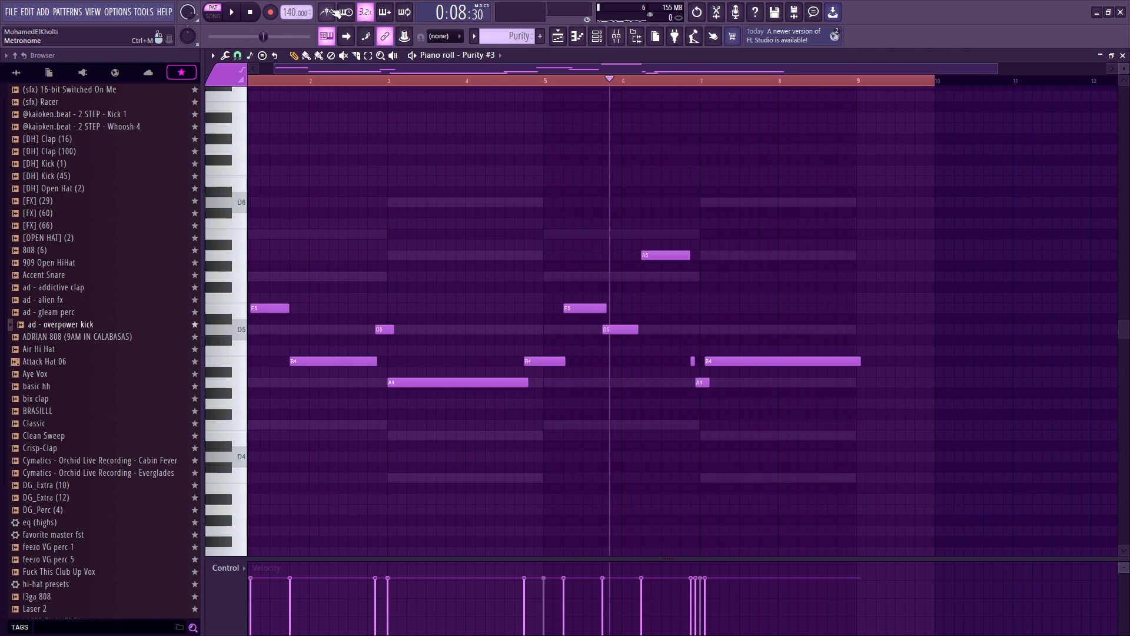
pyautogui.press('space')
pyautogui.scroll(3, 777, 423)
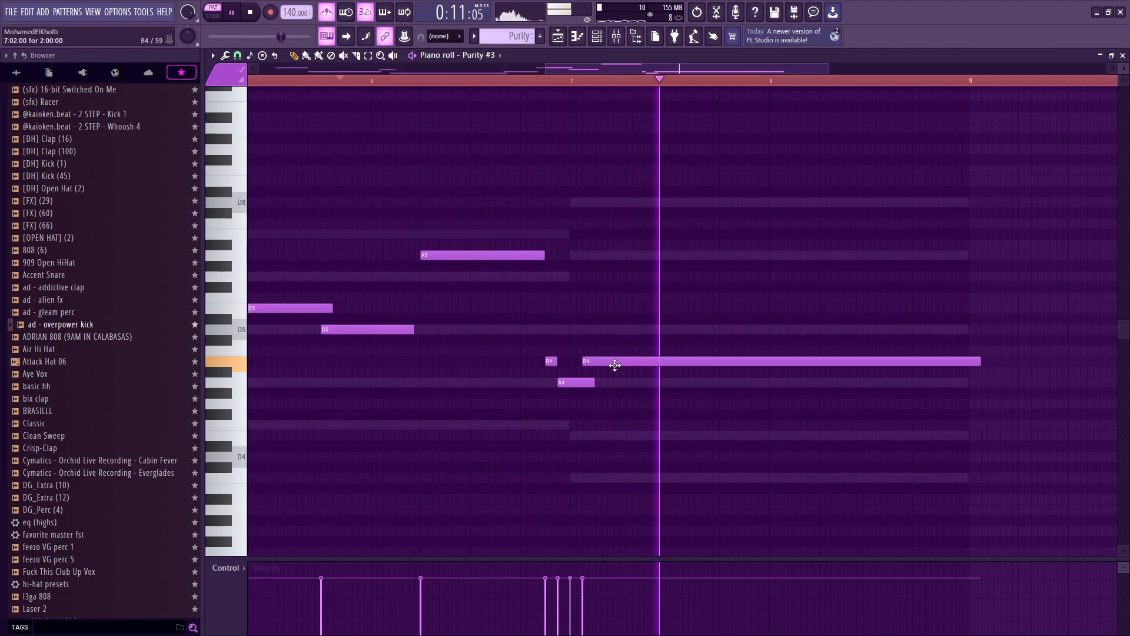
pyautogui.press('space')
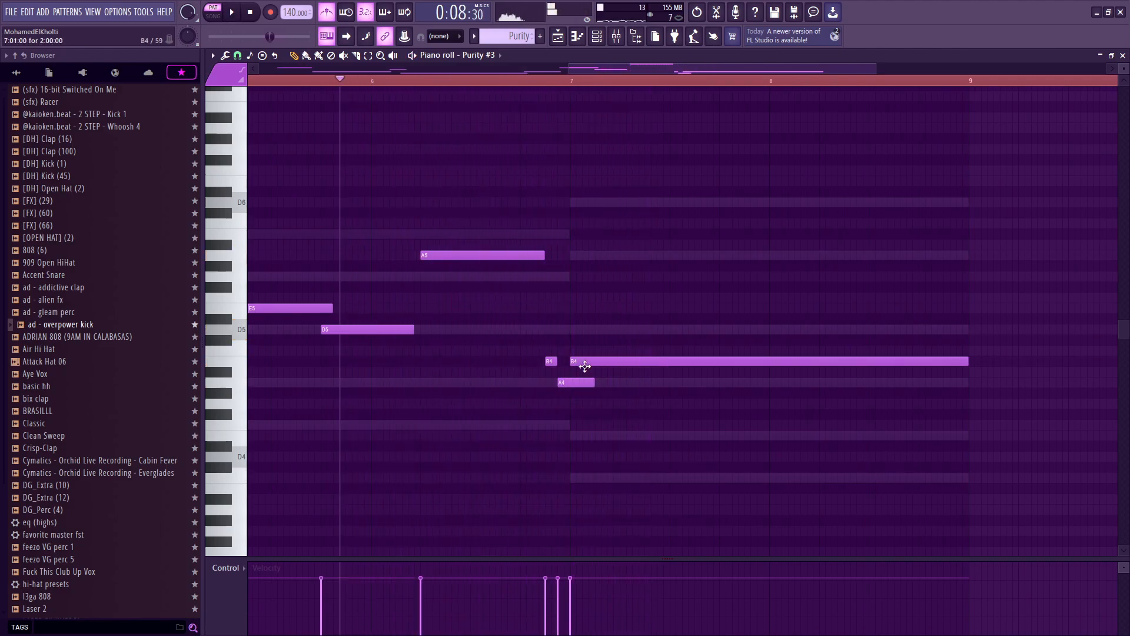
pyautogui.scroll(1, 554, 365)
# Step: Move the short B4 note before bar 7 earlier and lengthen it up to the A4 note
pyautogui.click(549, 372)
pyautogui.press('space')
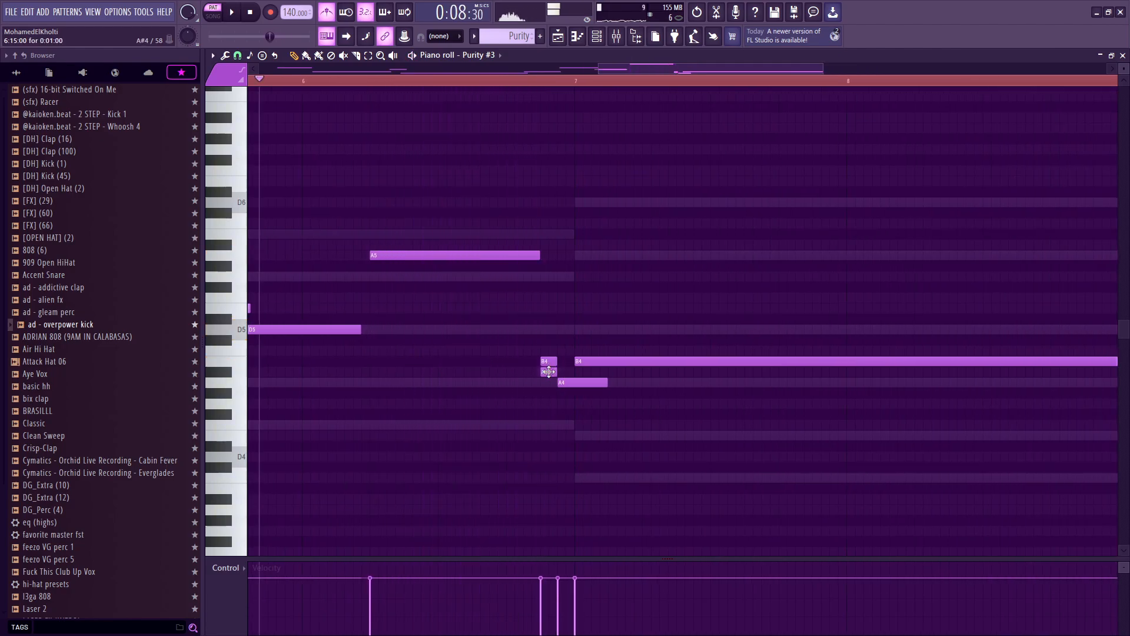
pyautogui.press('space')
pyautogui.moveTo(547, 361); pyautogui.dragTo(534, 362)
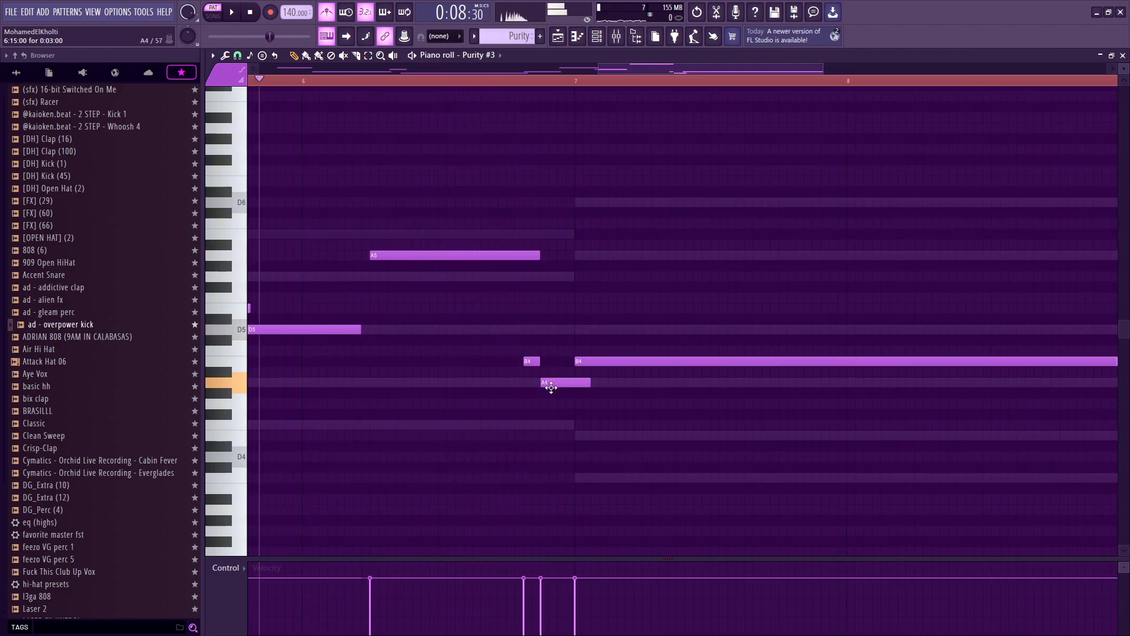
pyautogui.press('space')
pyautogui.moveTo(540, 361); pyautogui.dragTo(548, 361)
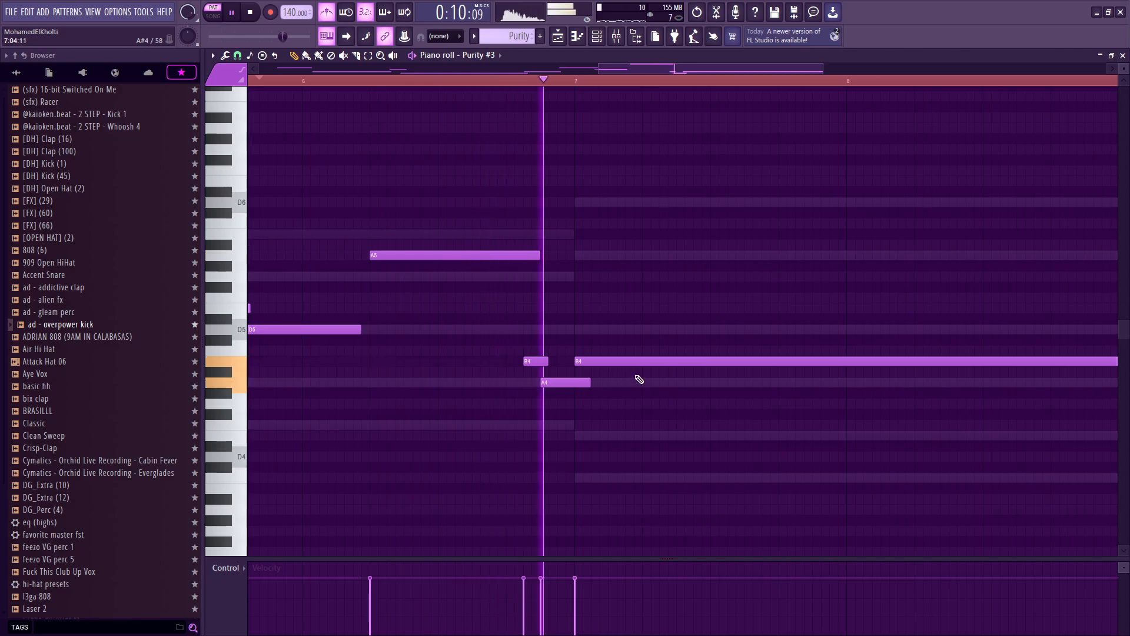
# Step: Add a D5 note at bar 8, adjust its start and play the ending
pyautogui.scroll(-5, 597, 361)
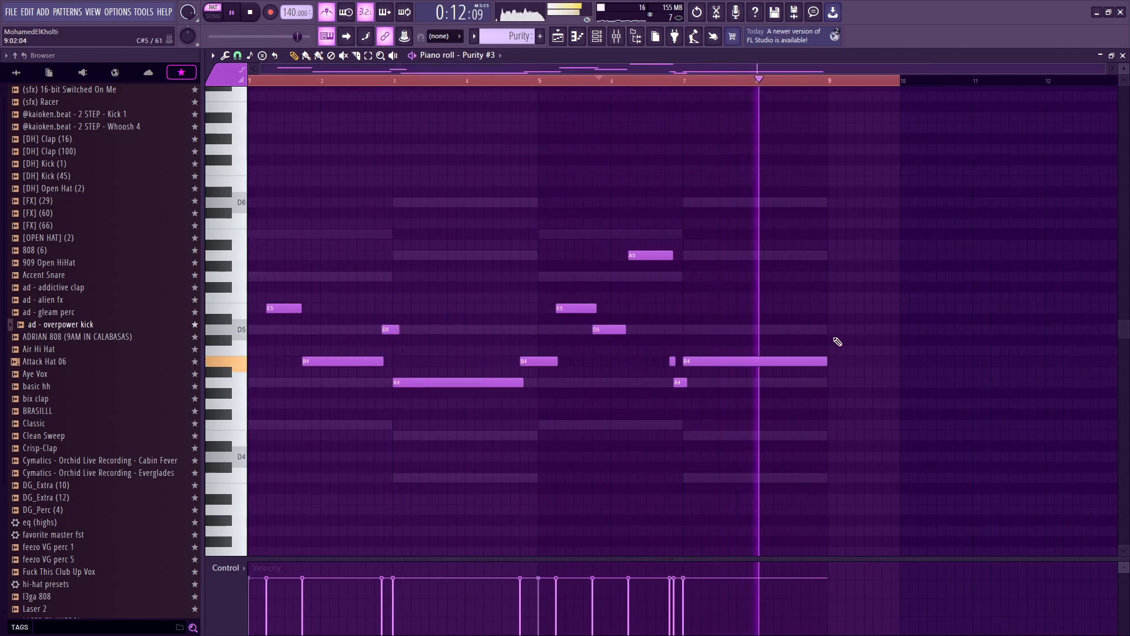
pyautogui.click(785, 329)
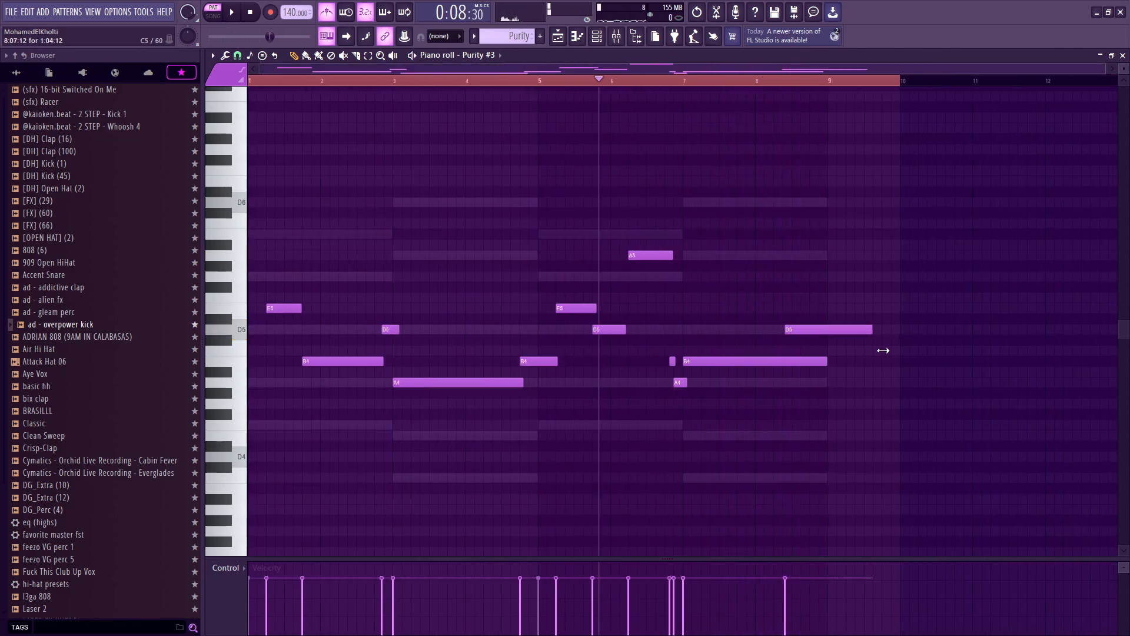
pyautogui.click(730, 80)
pyautogui.press('space')
pyautogui.scroll(3, 837, 343)
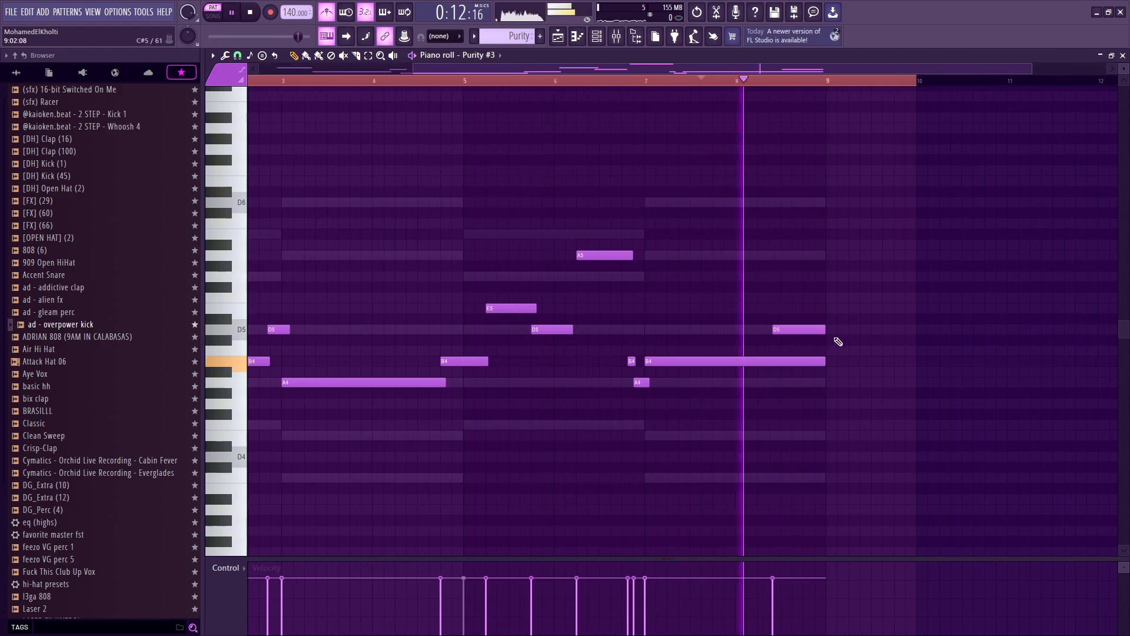
pyautogui.moveTo(775, 329); pyautogui.dragTo(772, 330)
pyautogui.press('space')
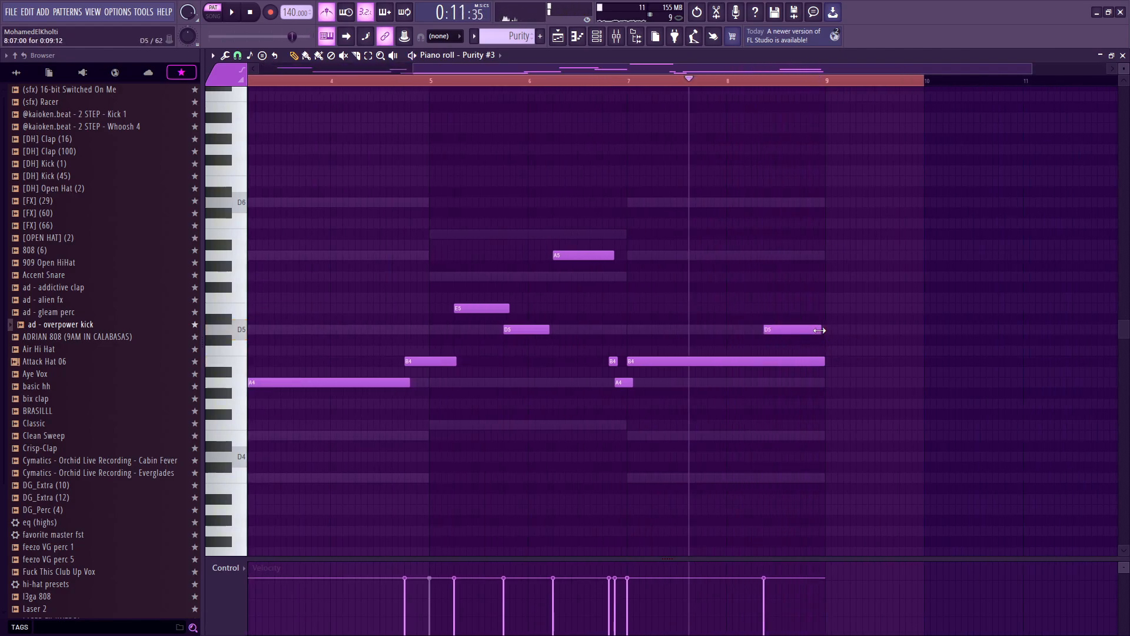
# Step: Select all melody notes and apply quick legato to them
pyautogui.hotkey('ctrl', 'a')
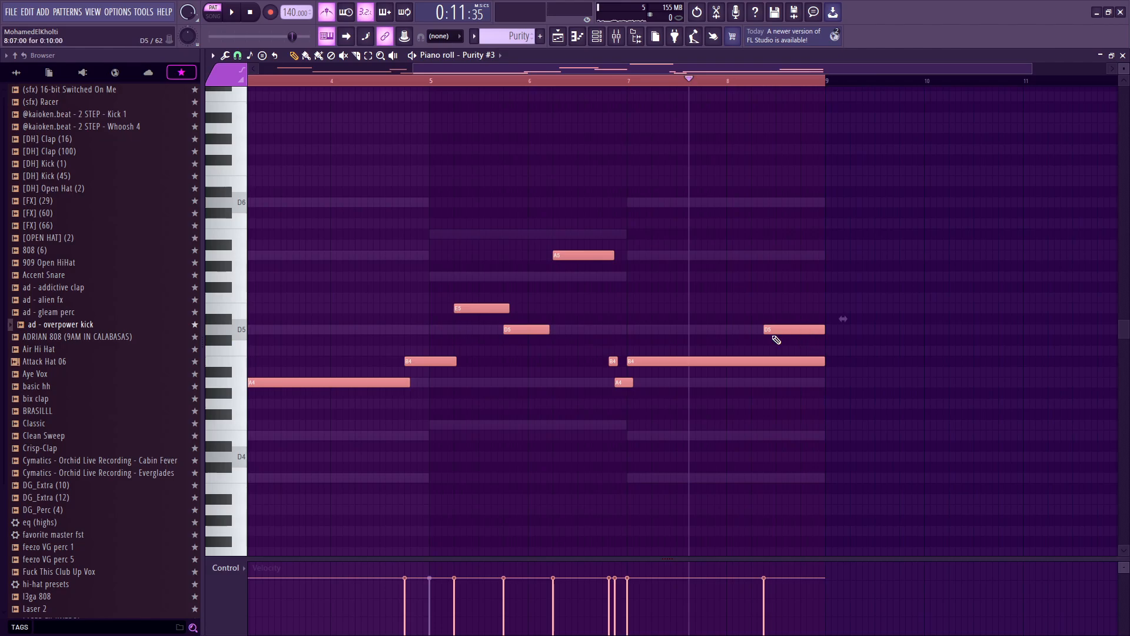
pyautogui.scroll(-2, 777, 340)
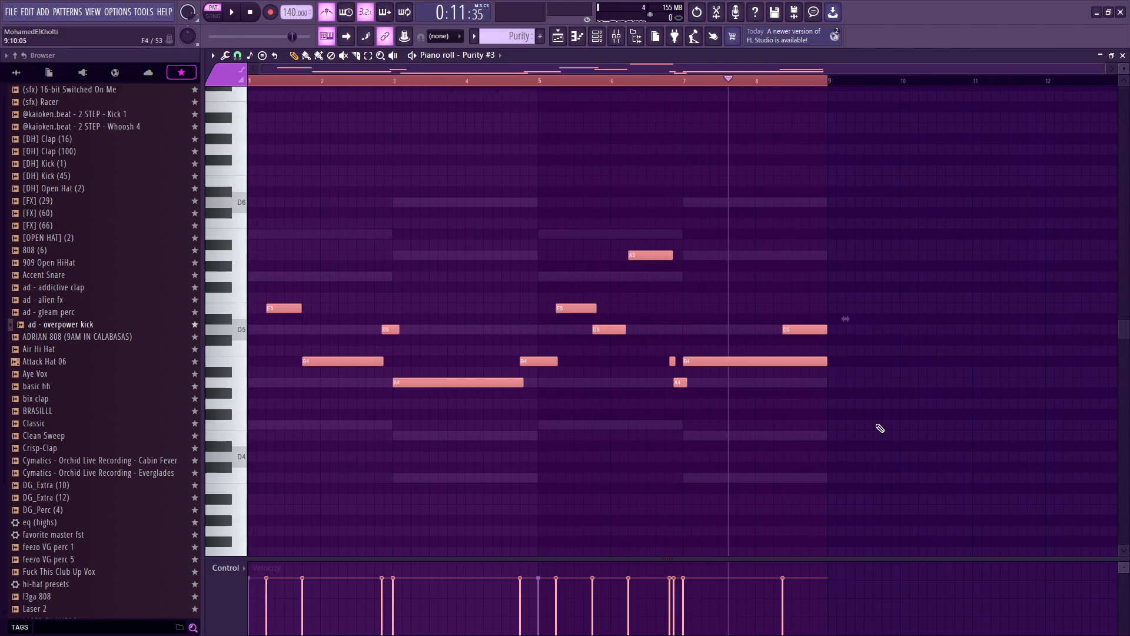
pyautogui.moveTo(889, 420); pyautogui.dragTo(789, 353)
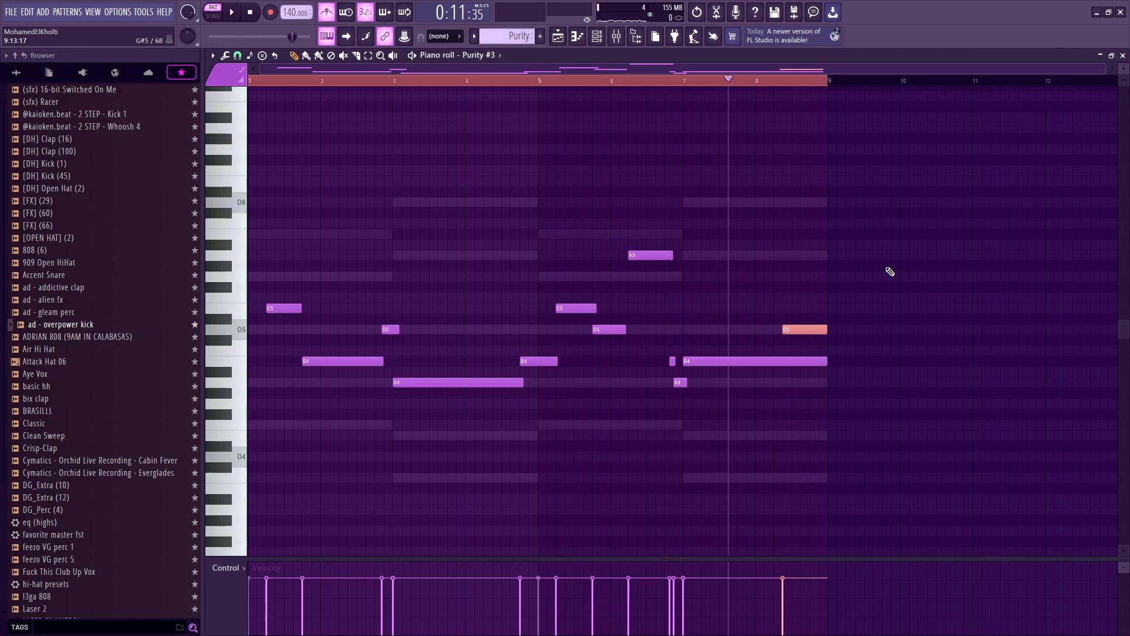
pyautogui.hotkey('ctrl', 'a')
pyautogui.hotkey('ctrl', 'l')
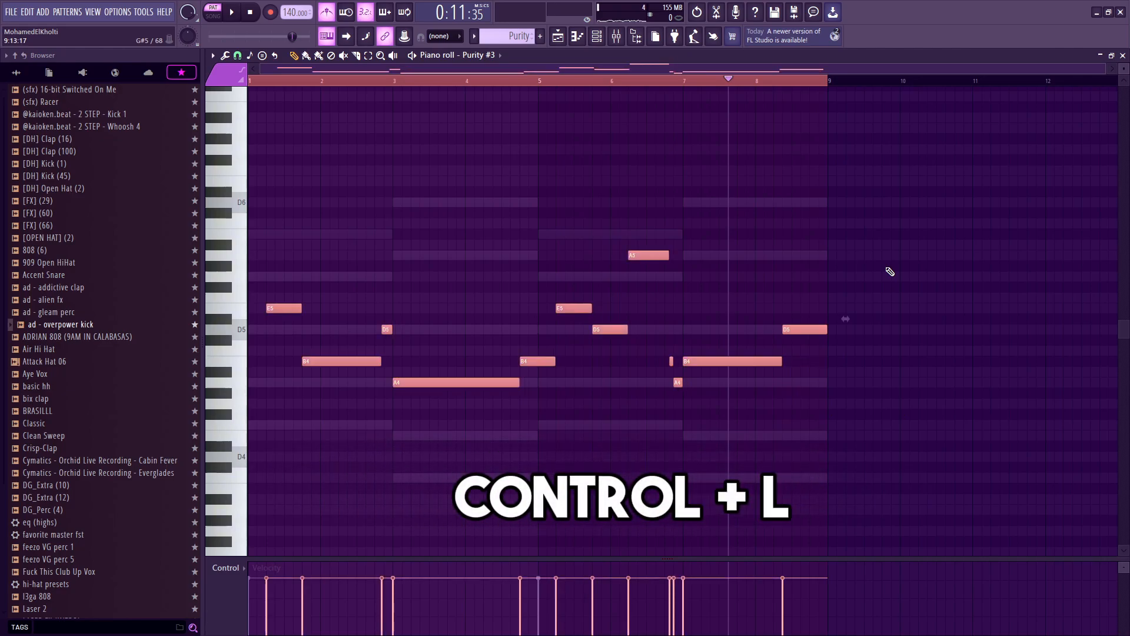
pyautogui.moveTo(803, 425); pyautogui.dragTo(801, 357)
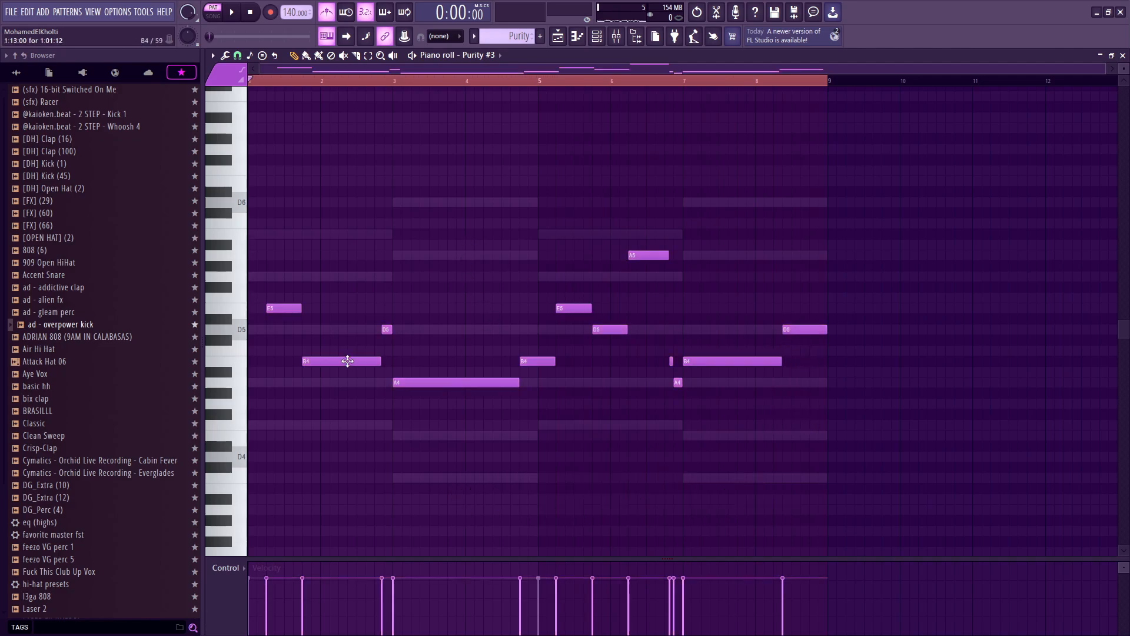
# Step: Zoom into the melody's opening bars and play it back
pyautogui.scroll(4, 253, 306)
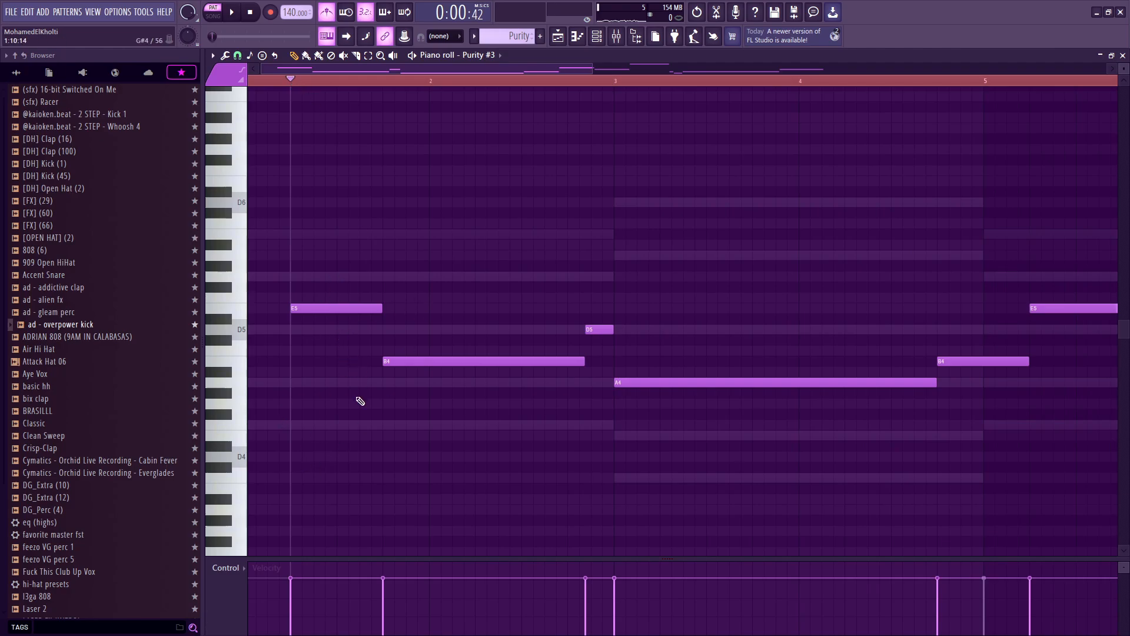
pyautogui.press('space')
pyautogui.press('space')
pyautogui.press('space')
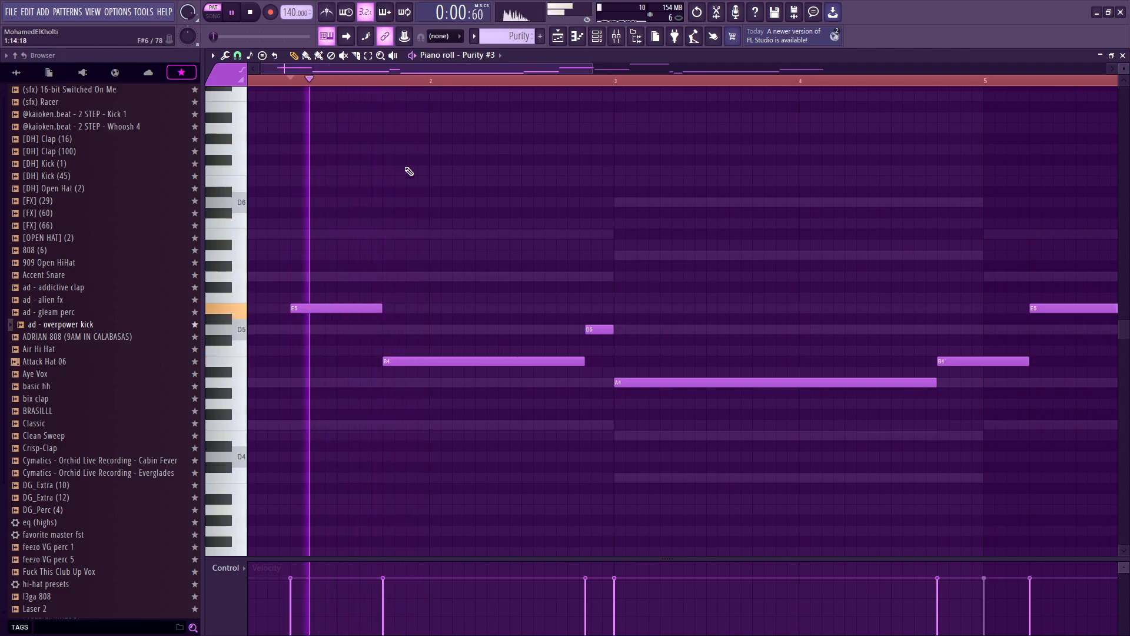
pyautogui.press('space')
# Step: Select all melody notes and transpose them up one octave
pyautogui.hotkey('ctrl', 'a')
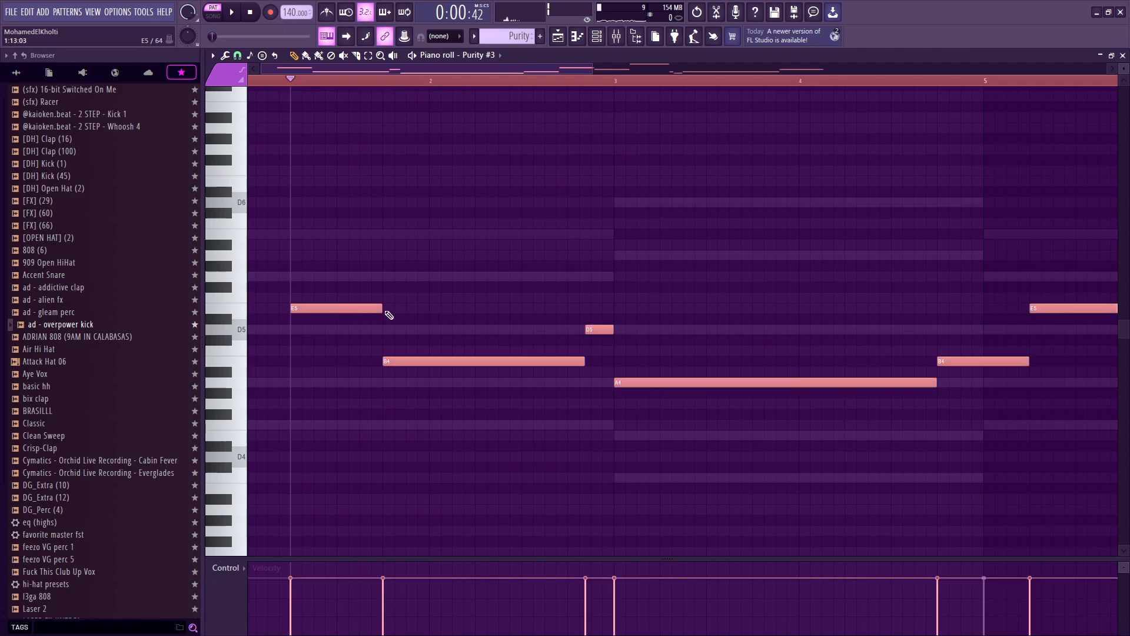
pyautogui.scroll(-2, 412, 330)
pyautogui.scroll(4, 318, 323)
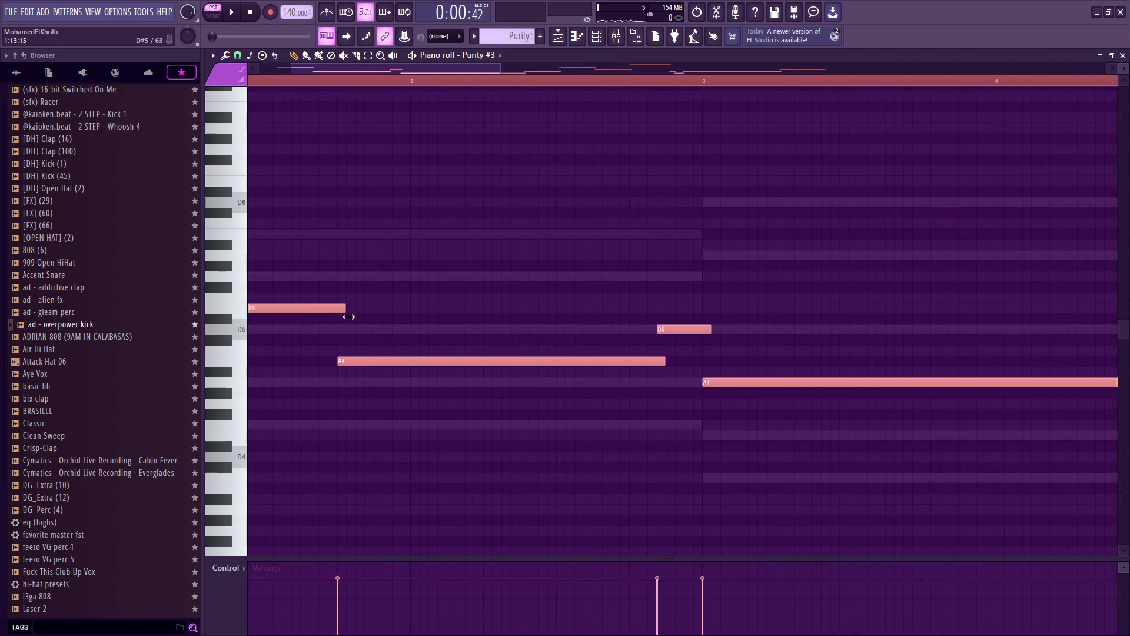
pyautogui.scroll(-5, 364, 323)
pyautogui.press('space')
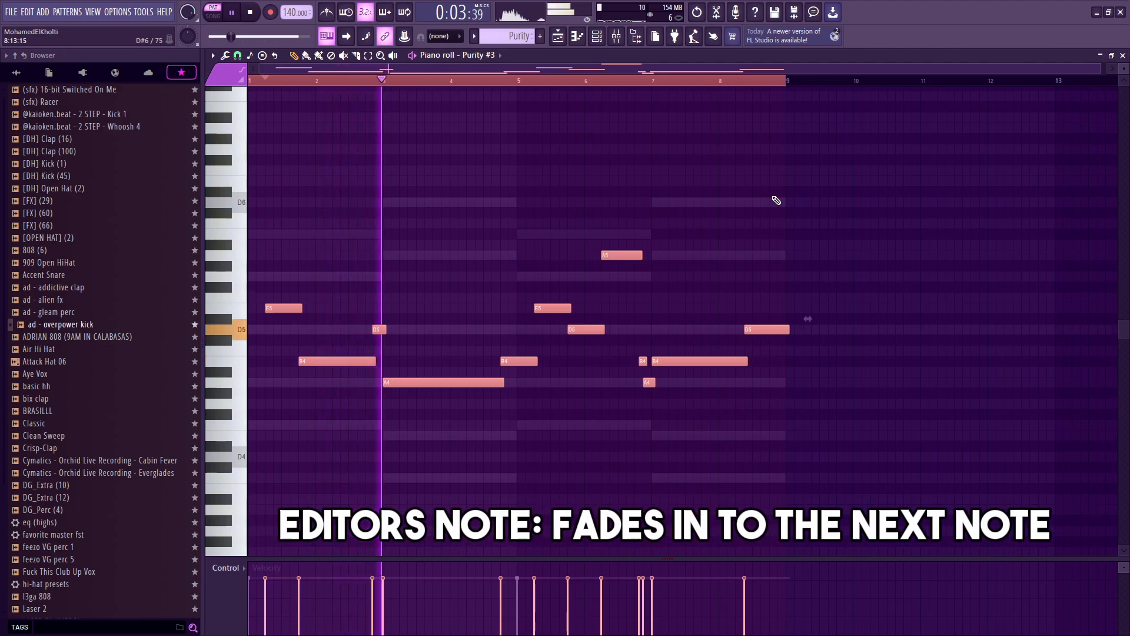
pyautogui.press('space')
pyautogui.hotkey('ctrl', 'Up')
pyautogui.hotkey('ctrl', 'Up')
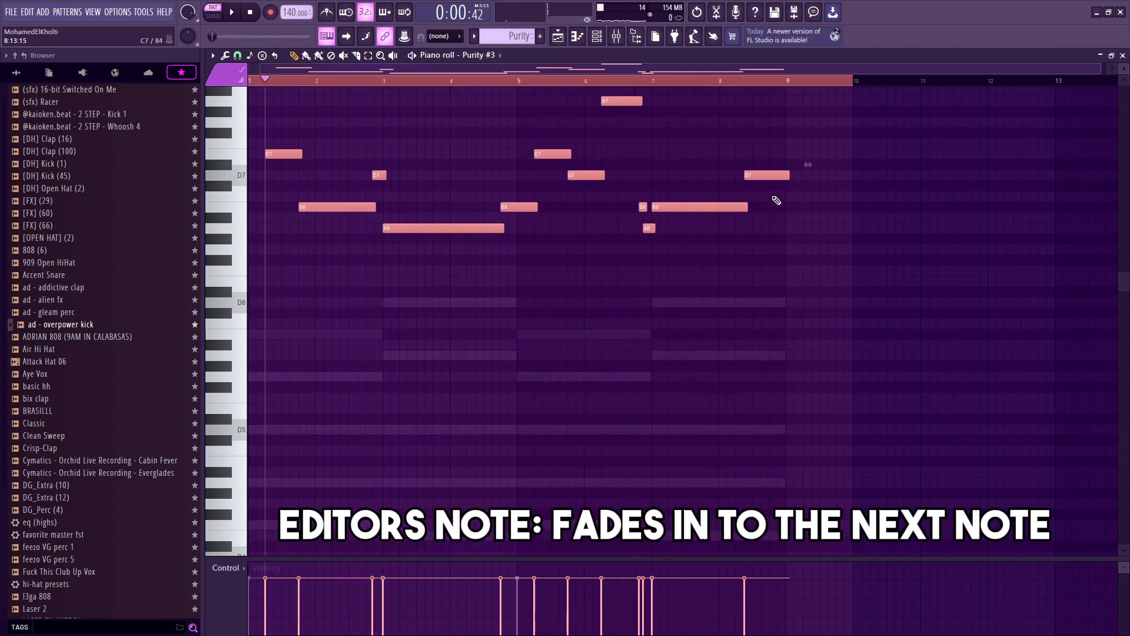
pyautogui.hotkey('ctrl', 'Down')
# Step: Deselect the notes and play back the transposed melody
pyautogui.press('space')
pyautogui.scroll(3, 365, 377)
pyautogui.hotkey('ctrl', 'd')
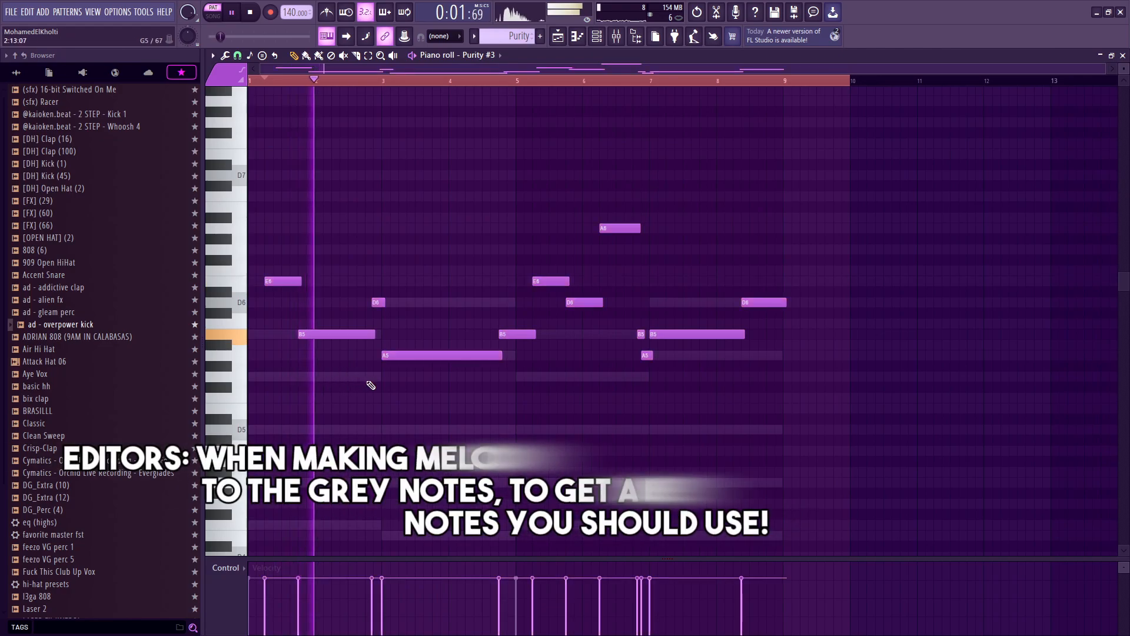
pyautogui.moveTo(383, 307); pyautogui.dragTo(386, 334)
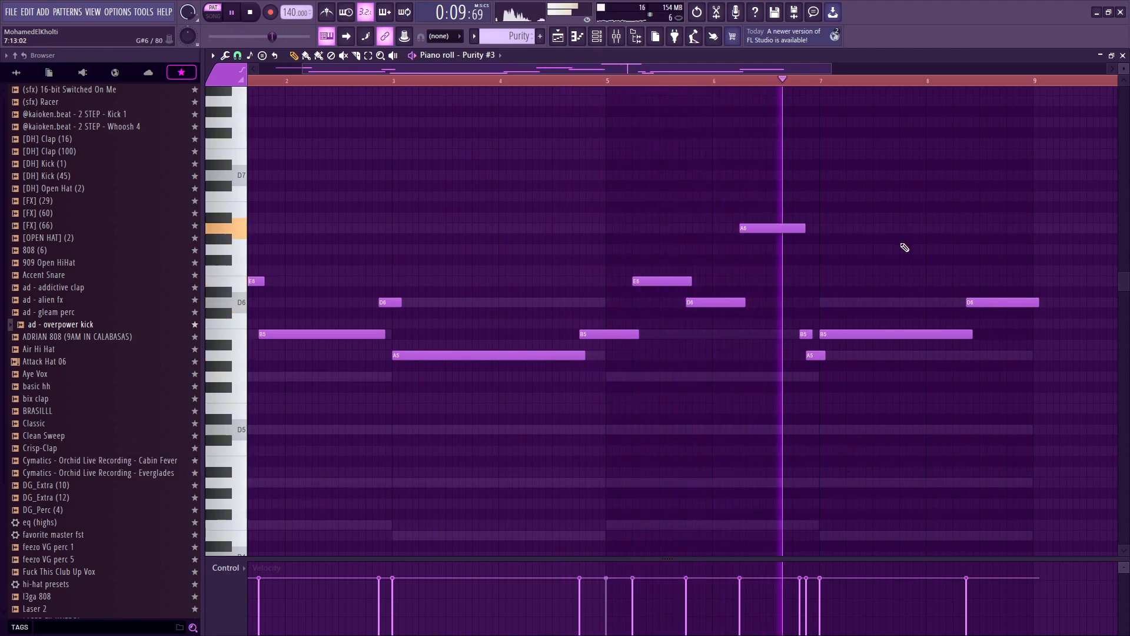
pyautogui.scroll(-2, 883, 310)
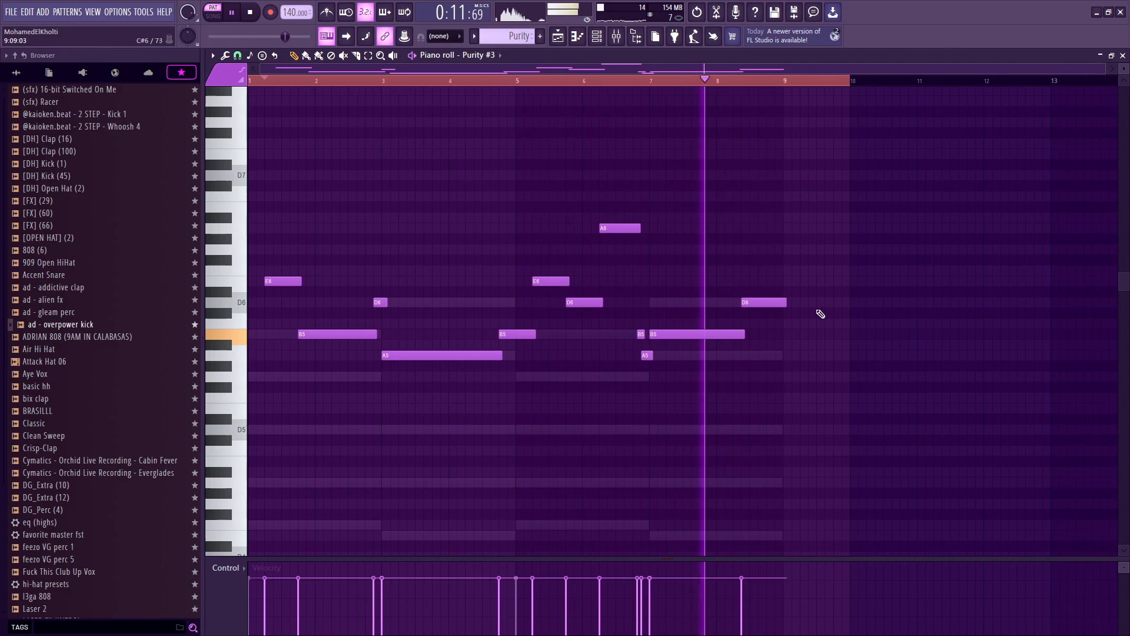
pyautogui.press('space')
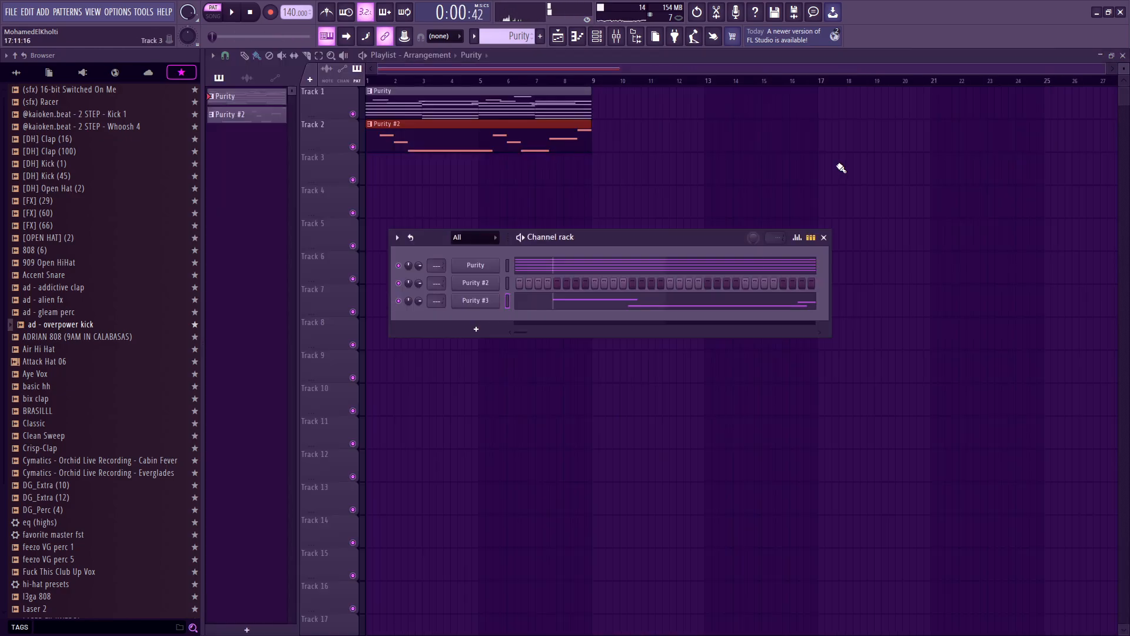
# Step: Split the original Purity pattern by channel
pyautogui.press('F6')
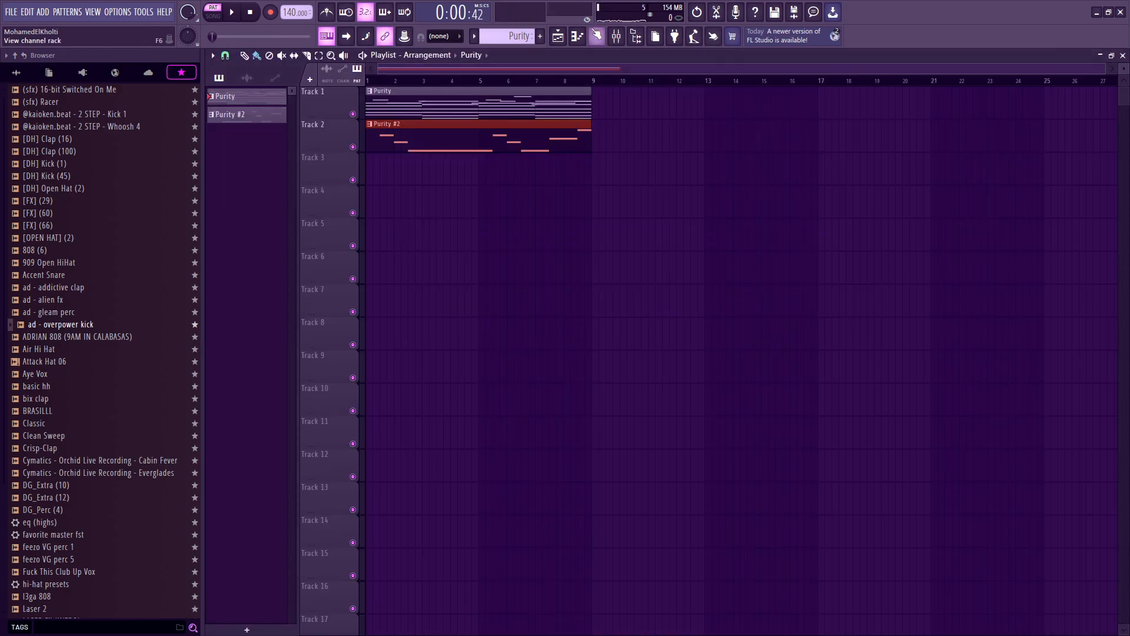
pyautogui.click(596, 36)
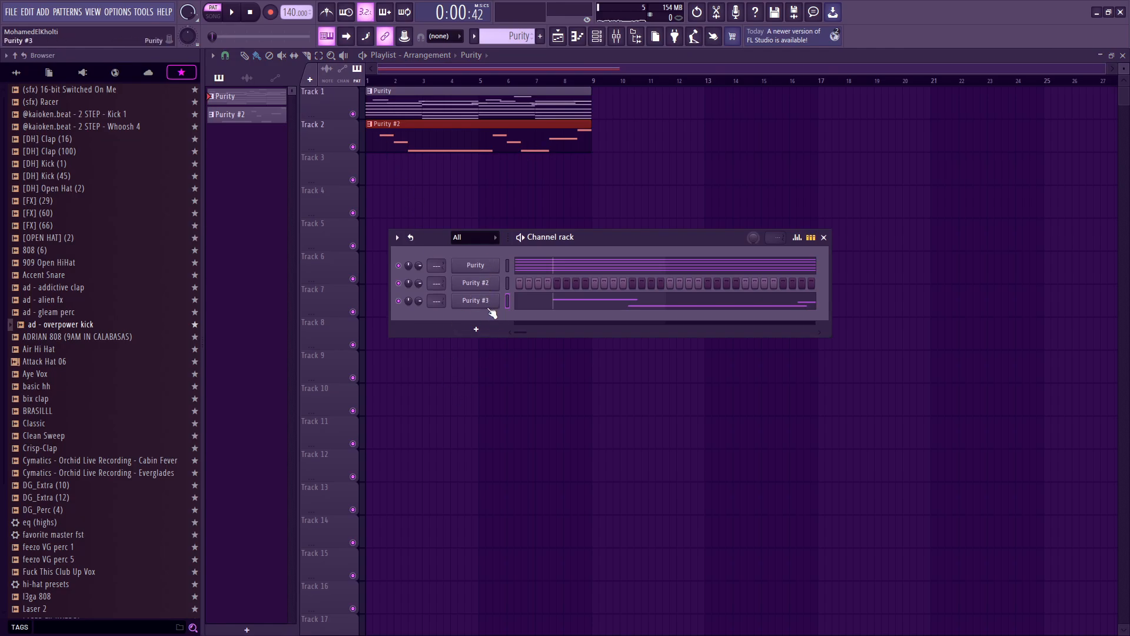
pyautogui.rightClick(238, 102)
pyautogui.click(281, 291)
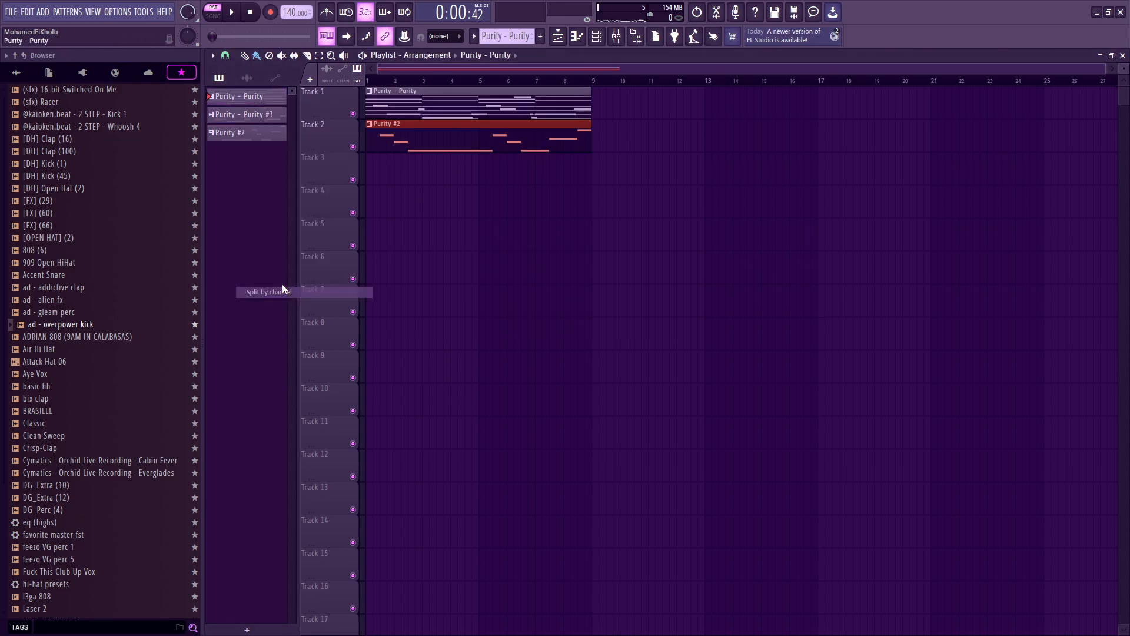
# Step: Arrange the split clips, keeping the chord clip at bar 1 and moving both melody clips to tracks 4 and 5 at bar 9
pyautogui.moveTo(458, 111); pyautogui.dragTo(403, 194)
pyautogui.moveTo(411, 138); pyautogui.dragTo(416, 236)
pyautogui.moveTo(496, 336); pyautogui.dragTo(432, 212)
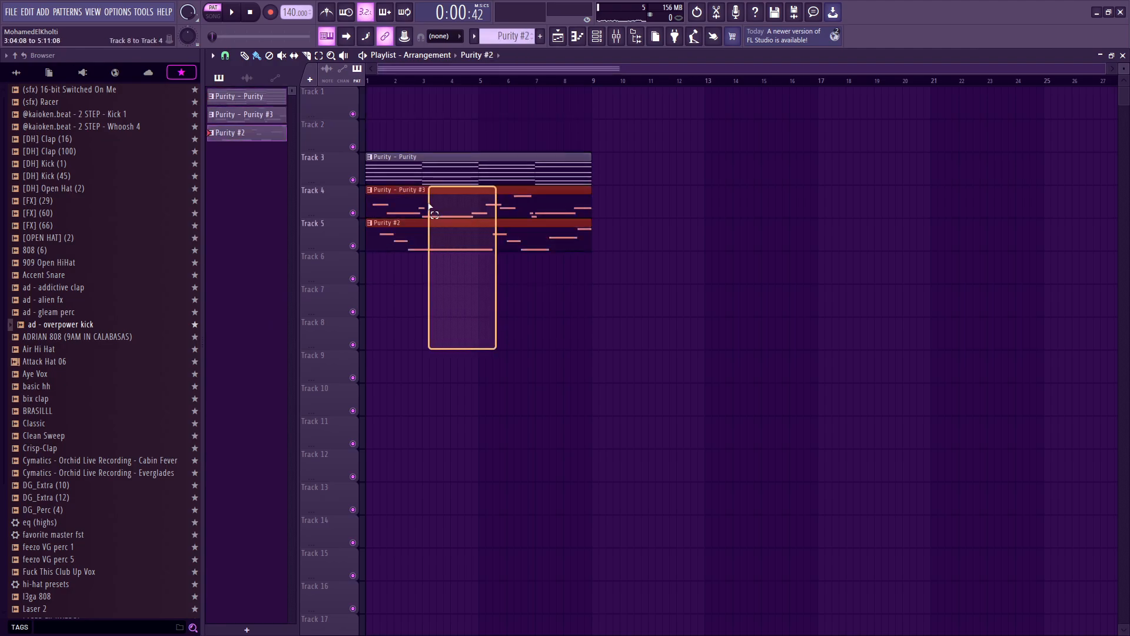
pyautogui.moveTo(425, 169); pyautogui.dragTo(417, 69)
pyautogui.scroll(1, 736, 300)
pyautogui.moveTo(736, 301); pyautogui.dragTo(683, 207)
pyautogui.scroll(-1, 683, 208)
pyautogui.click(425, 123)
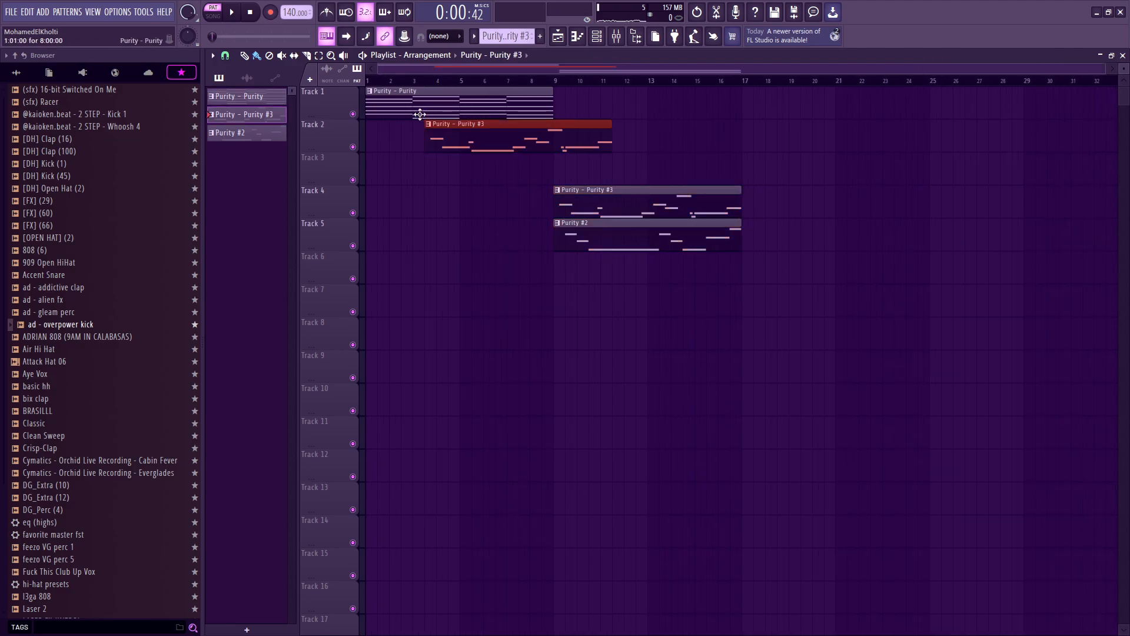
pyautogui.rightClick(449, 122)
pyautogui.click(442, 96)
# Step: Add a new Purity instrument channel to the channel rack
pyautogui.click(597, 36)
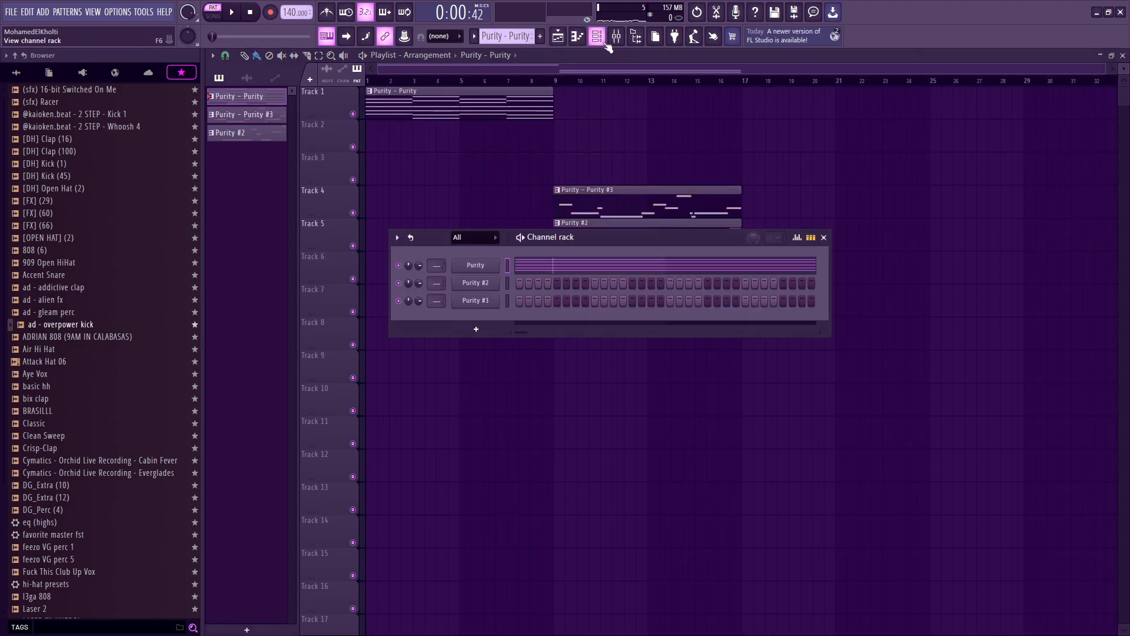
pyautogui.click(468, 328)
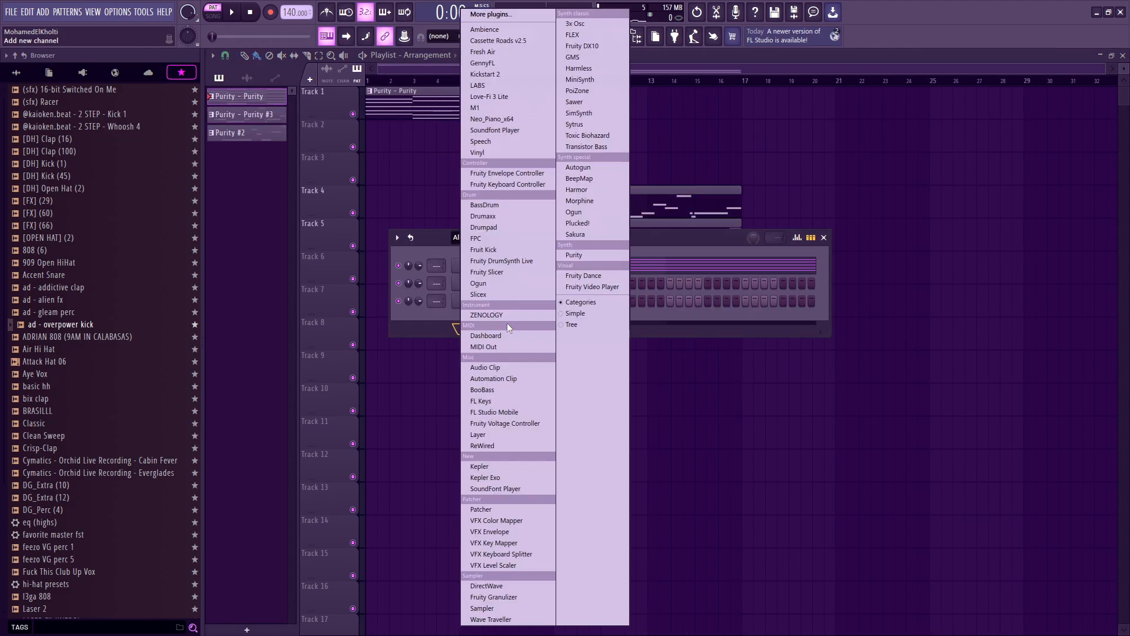
pyautogui.click(574, 255)
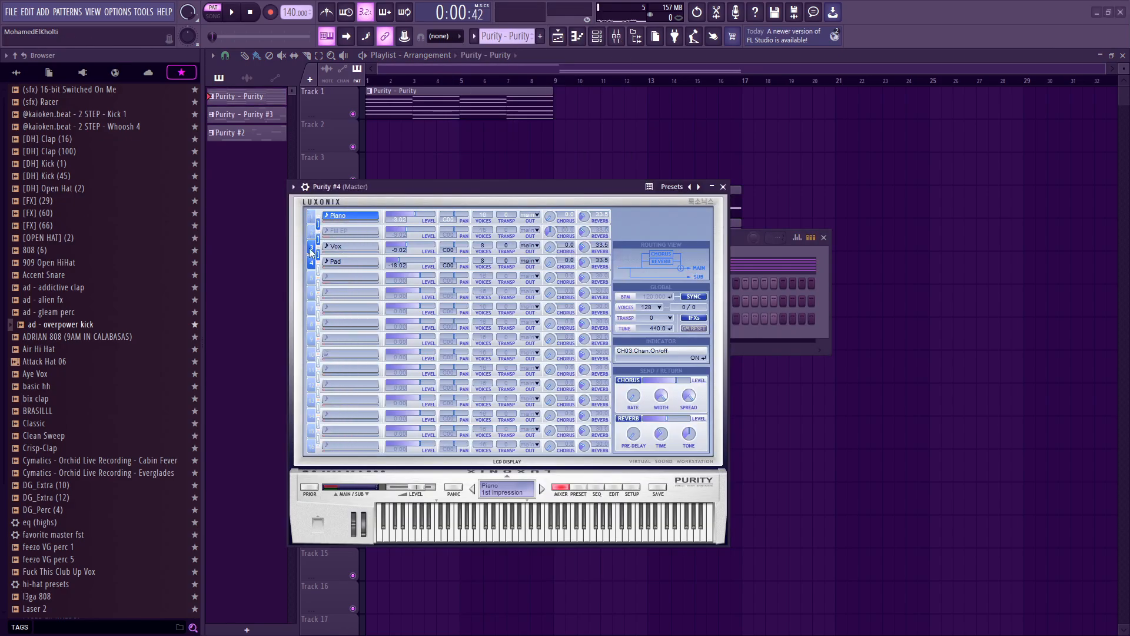
# Step: Load the 022 PD Eternal Pad preset into the new Purity's Pad part slot
pyautogui.click(340, 265)
pyautogui.moveTo(430, 616)
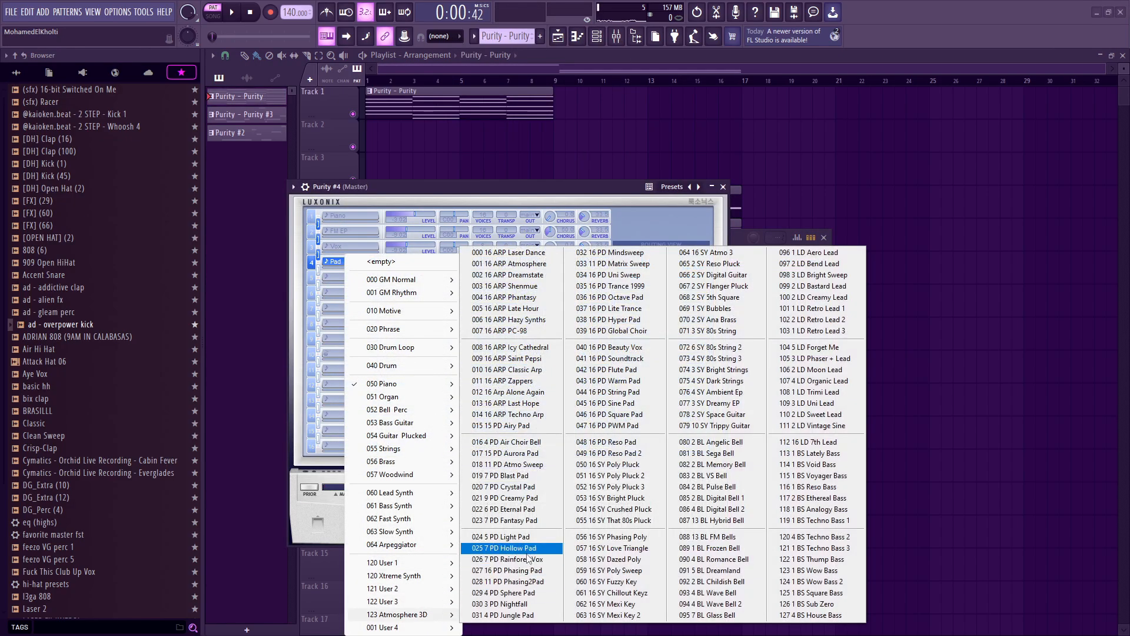
pyautogui.click(527, 520)
# Step: Copy the Purity channel's chord notes and paste them into the Purity #4 channel
pyautogui.moveTo(736, 238); pyautogui.dragTo(748, 255)
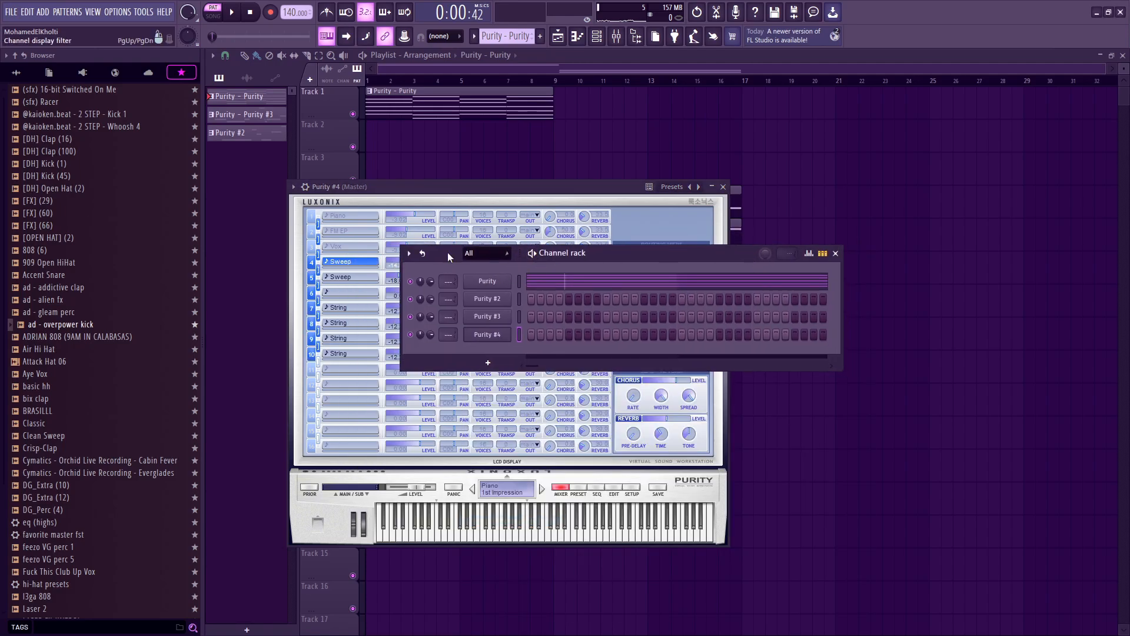
pyautogui.rightClick(494, 285)
pyautogui.click(683, 292)
pyautogui.rightClick(486, 335)
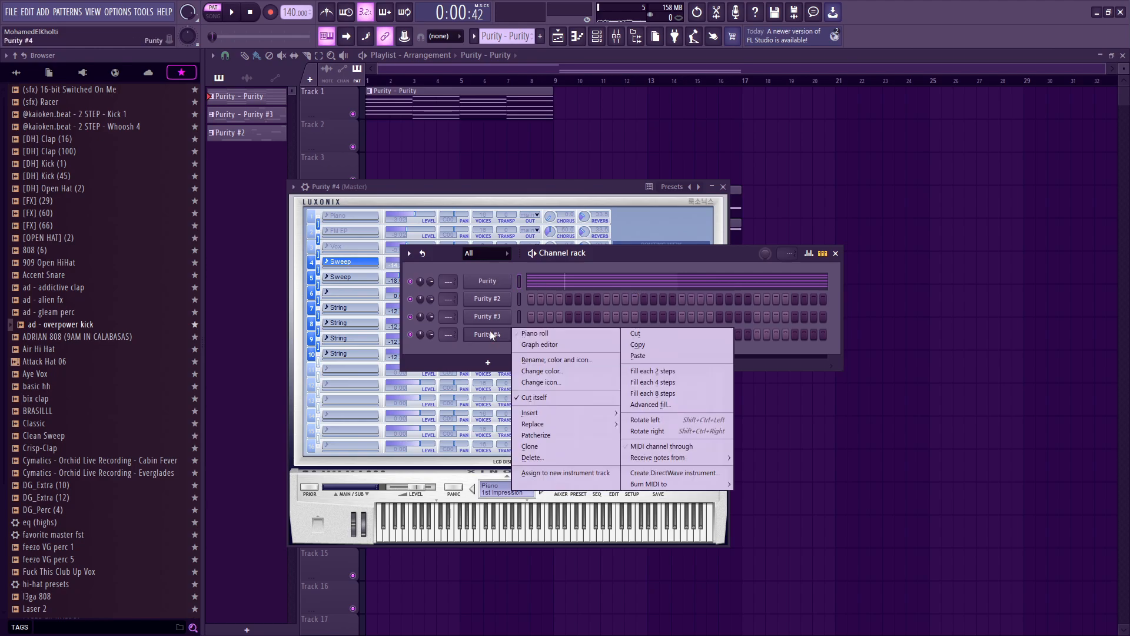
pyautogui.click(662, 356)
pyautogui.click(601, 334)
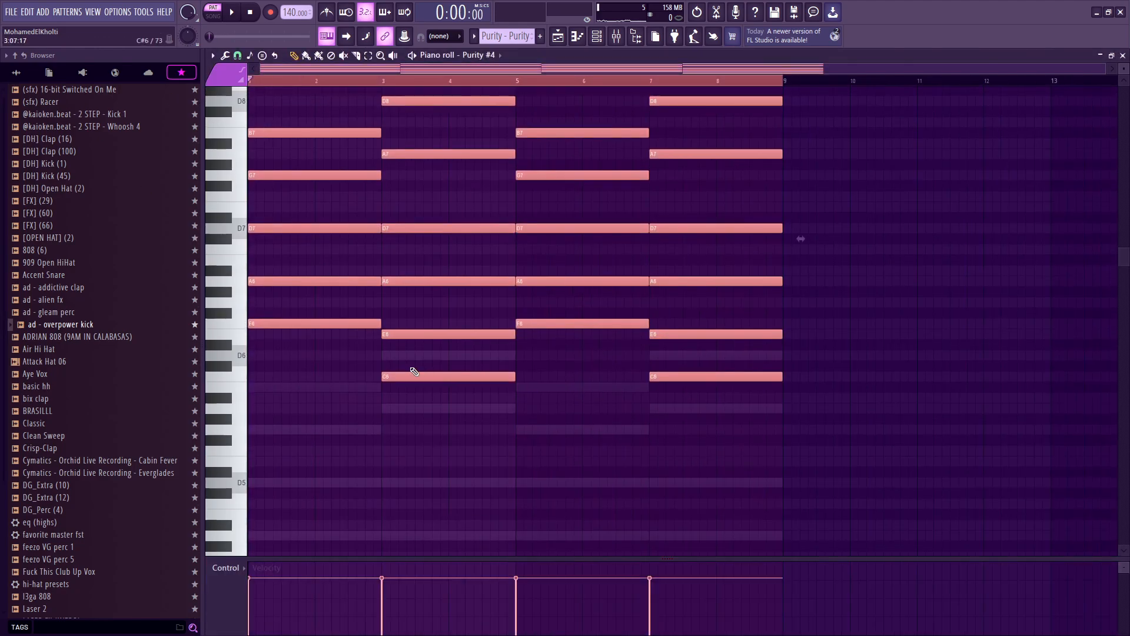
# Step: Play the pad chords and lower the Purity #4 channel volume to about 23%
pyautogui.press('space')
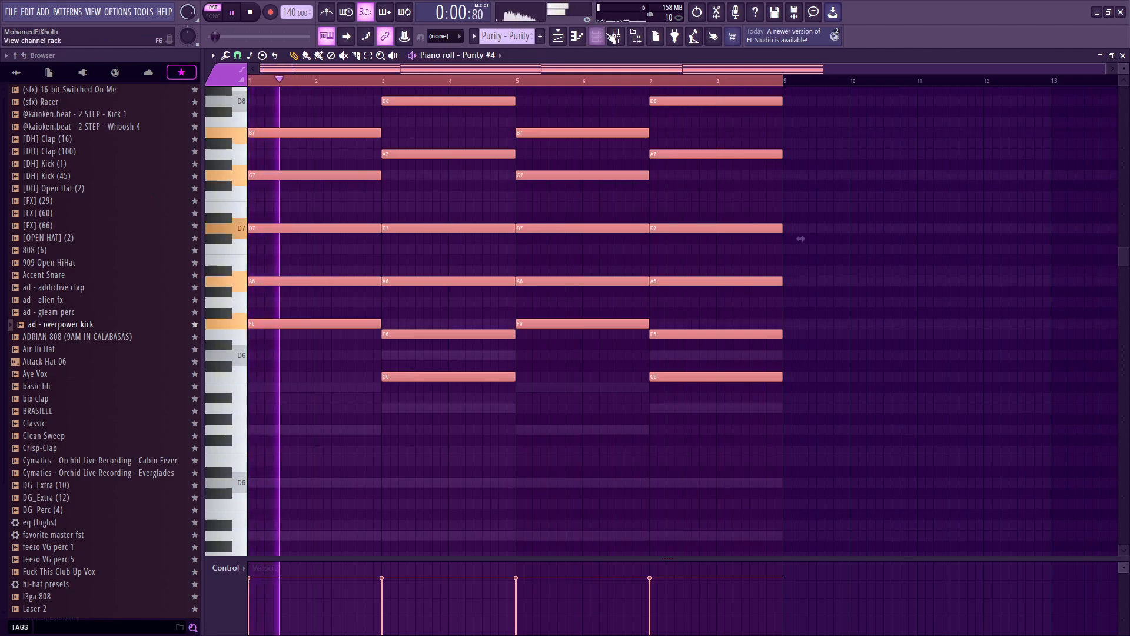
pyautogui.press('F6')
pyautogui.press('space')
pyautogui.moveTo(430, 334)
pyautogui.mouseDown()
pyautogui.moveTo(430, 353)
pyautogui.moveTo(433, 332)
pyautogui.mouseUp()
pyautogui.press('space')
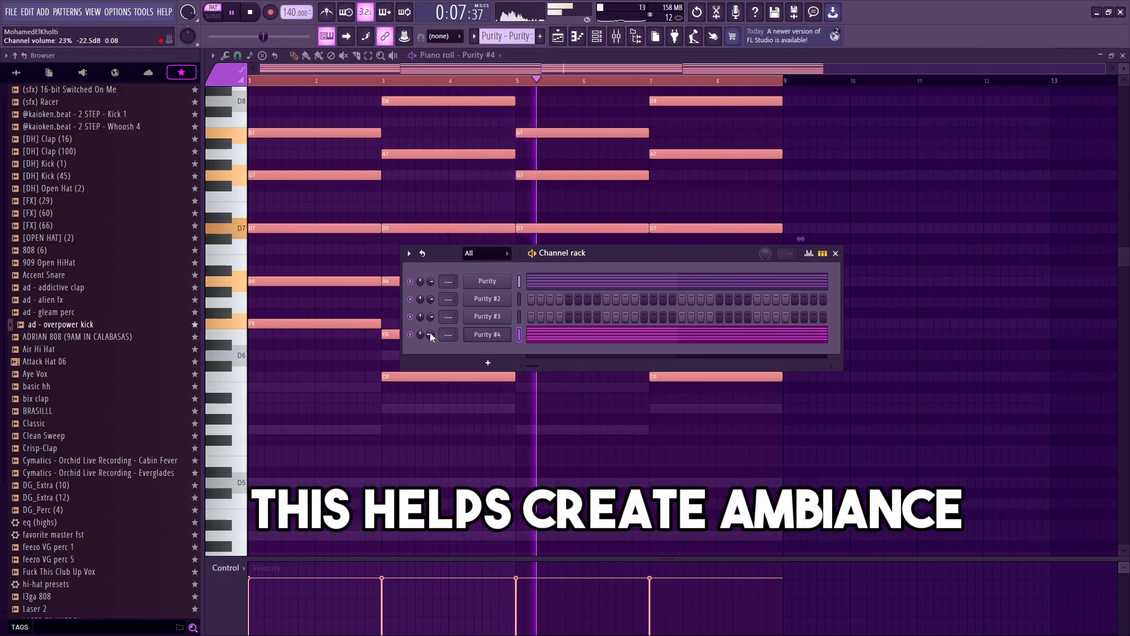
# Step: Split the chord pattern by channel again to separate the Purity #4 pad notes
pyautogui.press('Escape')
pyautogui.press('Escape')
pyautogui.press('Escape')
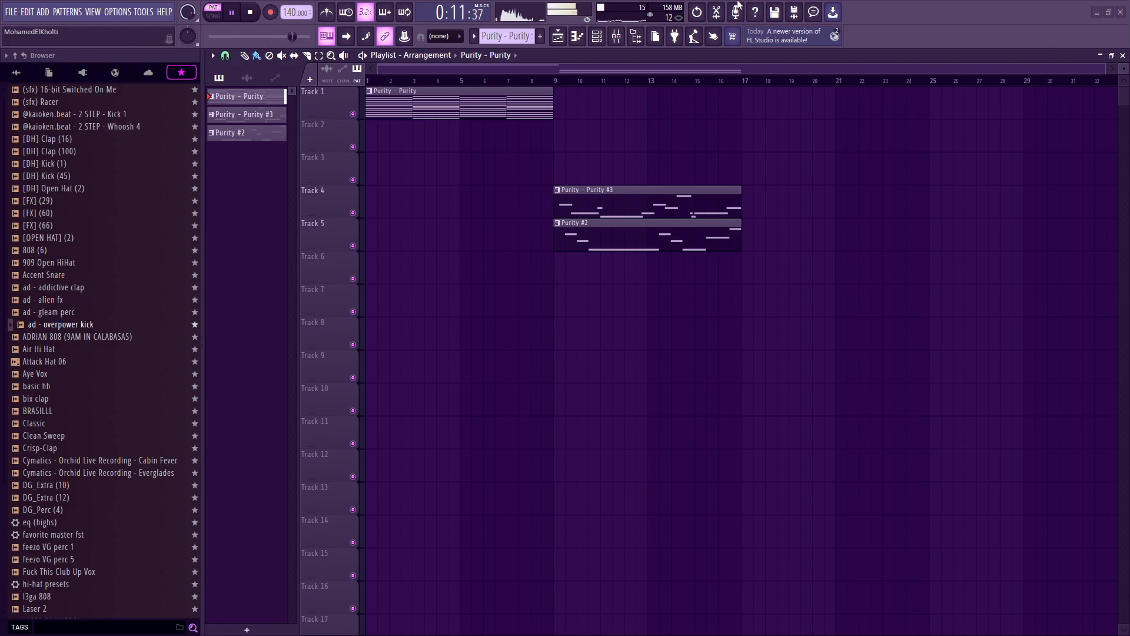
pyautogui.click(233, 13)
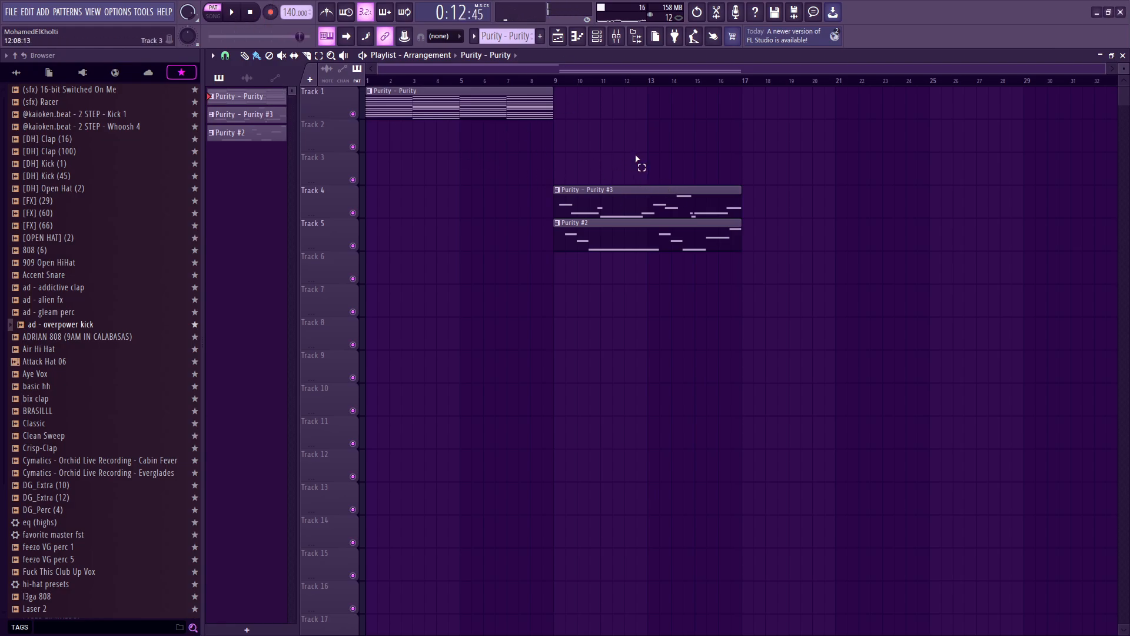
pyautogui.moveTo(638, 165); pyautogui.dragTo(408, 112)
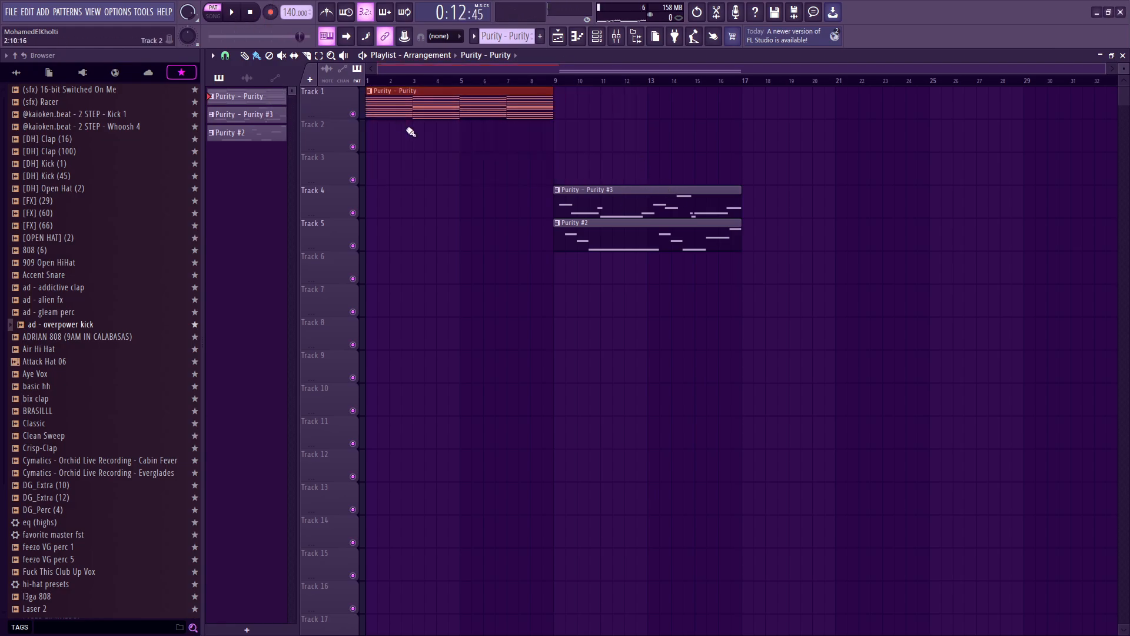
pyautogui.rightClick(256, 97)
pyautogui.click(289, 287)
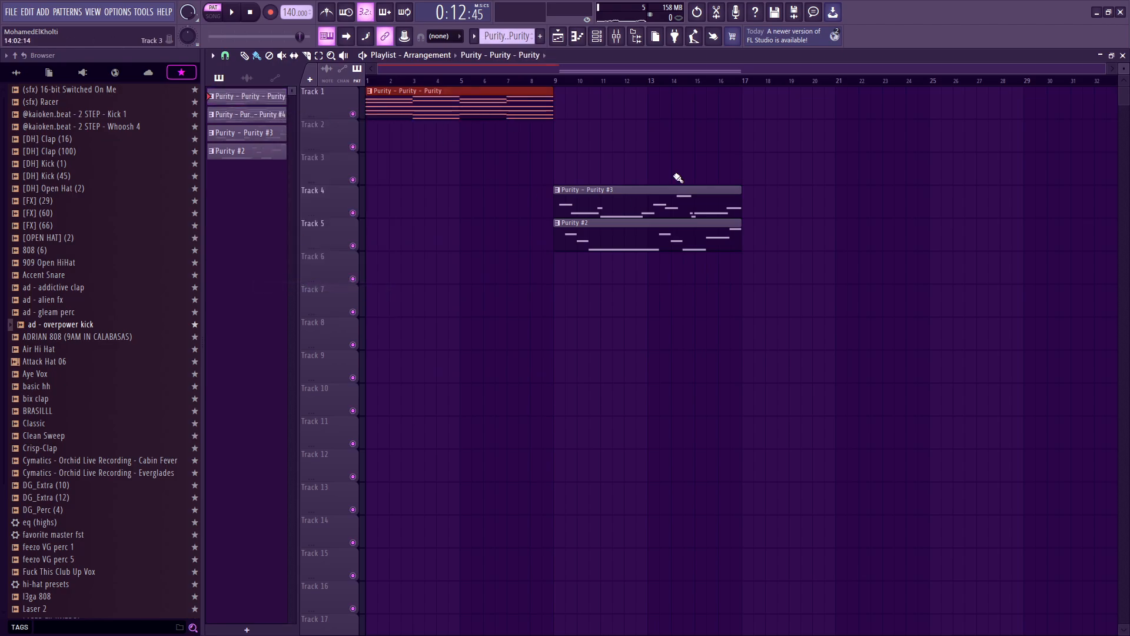
# Step: Delete the existing clips from the playlist
pyautogui.rightClick(498, 117)
pyautogui.moveTo(868, 316); pyautogui.dragTo(586, 153)
pyautogui.rightClick(665, 238)
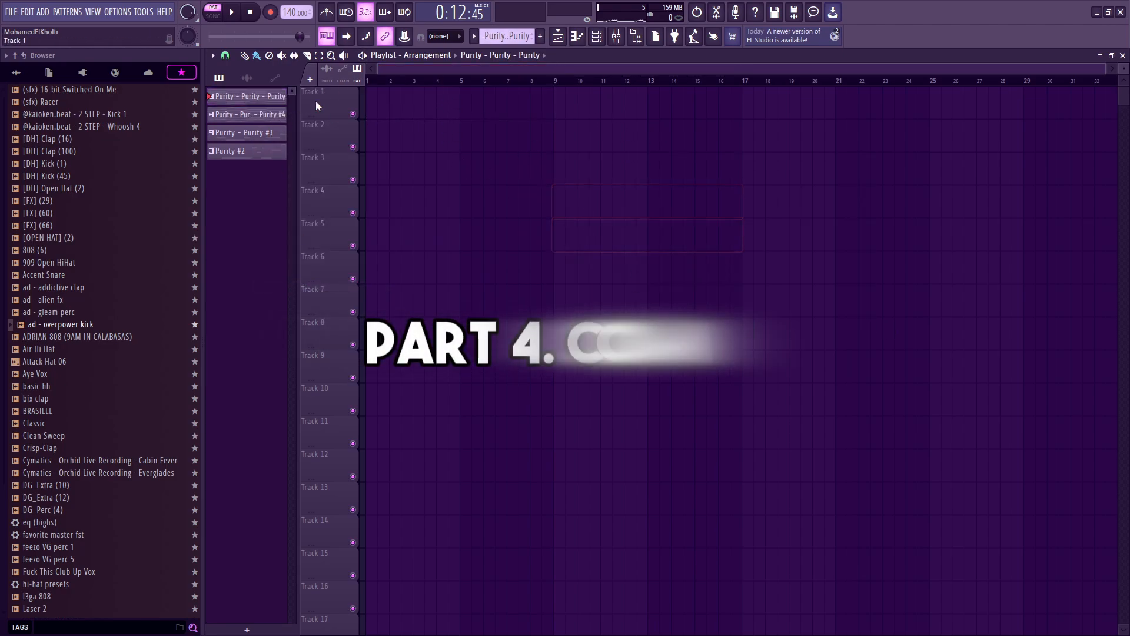
# Step: Place the split chord clip on track 1 at bar 1 and start playback
pyautogui.moveTo(270, 98); pyautogui.dragTo(404, 102)
pyautogui.press('l')
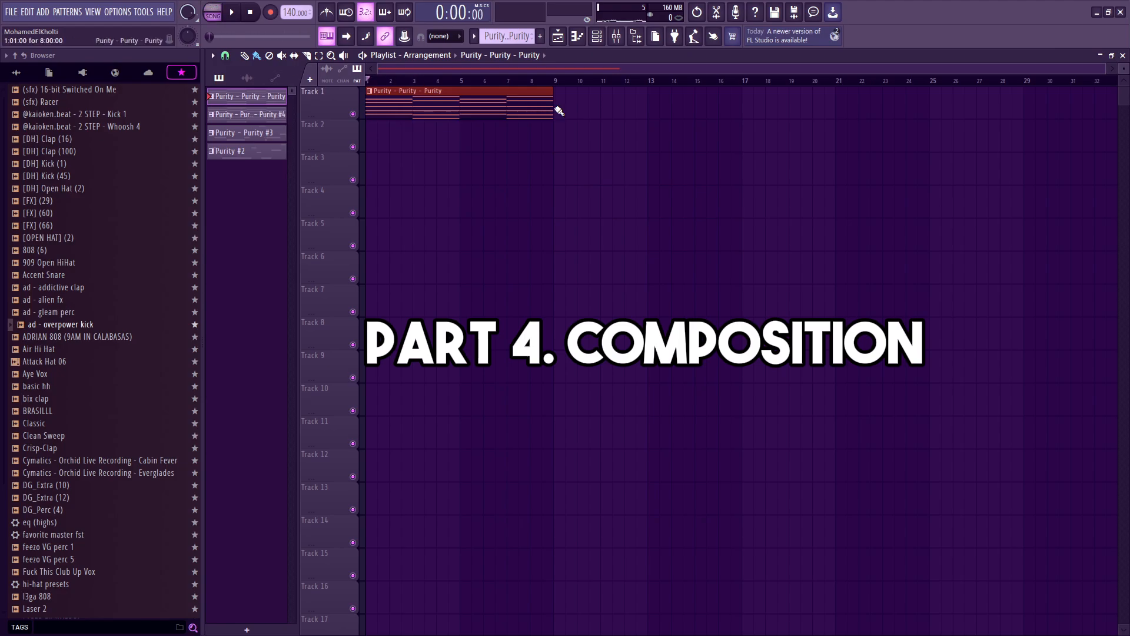
pyautogui.press('space')
# Step: Arrange the pad clip, the Purity #2 melody and a repeated chord clip on tracks 1 to 3 from bar 9 onward
pyautogui.moveTo(247, 114); pyautogui.dragTo(812, 139)
pyautogui.moveTo(230, 151); pyautogui.dragTo(553, 165)
pyautogui.moveTo(479, 109)
pyautogui.mouseDown()
pyautogui.moveTo(747, 134)
pyautogui.moveTo(668, 135)
pyautogui.mouseUp()
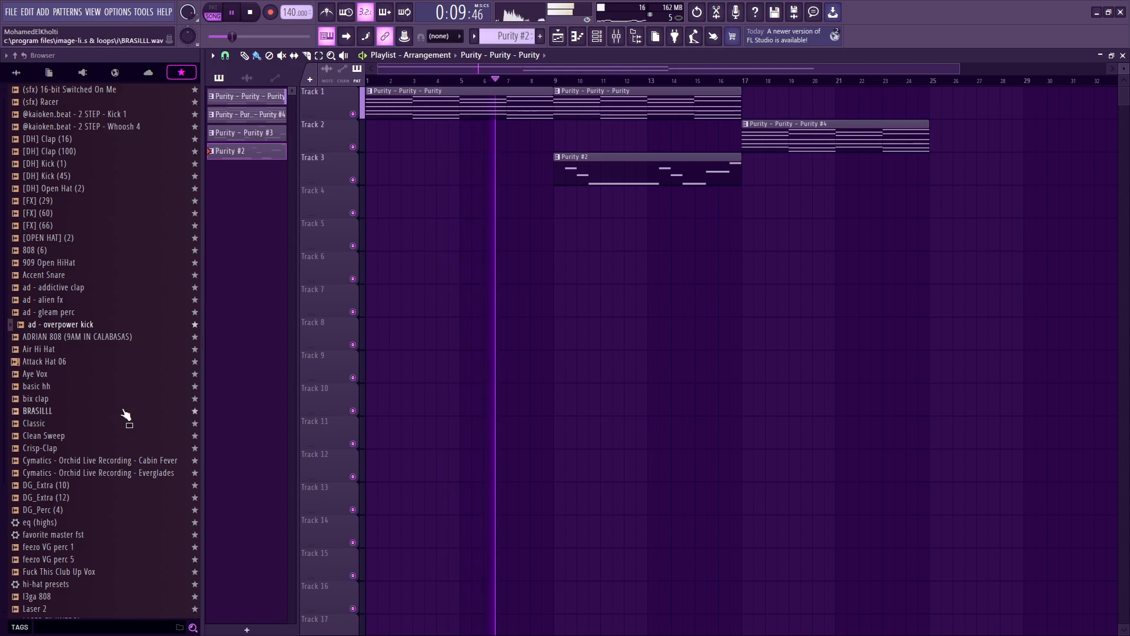
# Step: Extend the arrangement with chord, Purity #2 melody and pad clips starting at bar 17
pyautogui.click(78, 288)
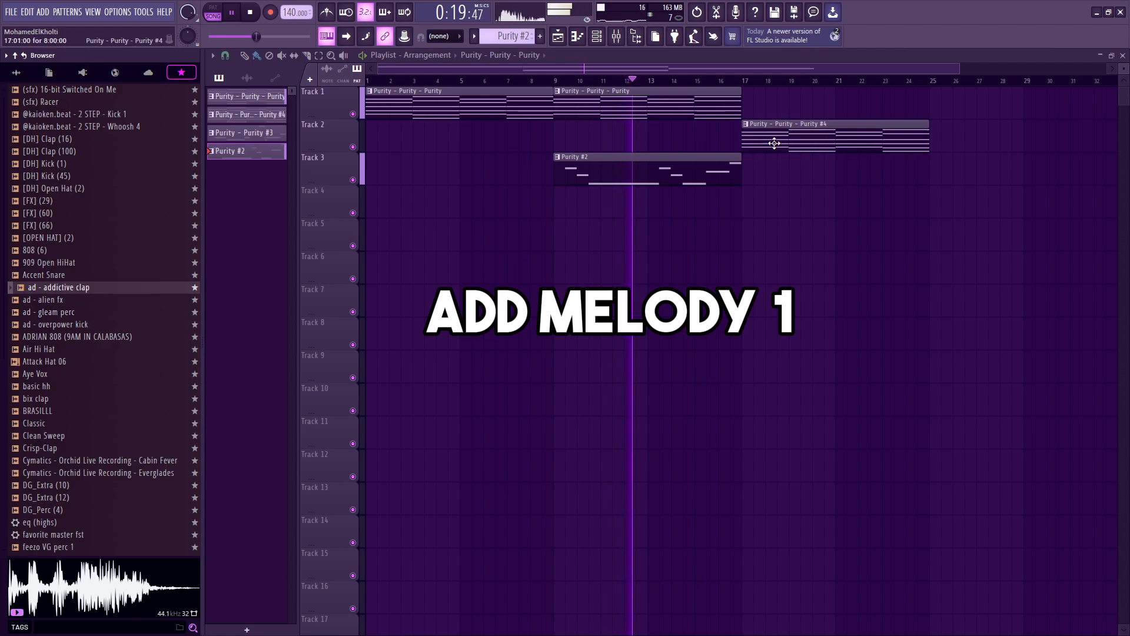
pyautogui.rightClick(775, 143)
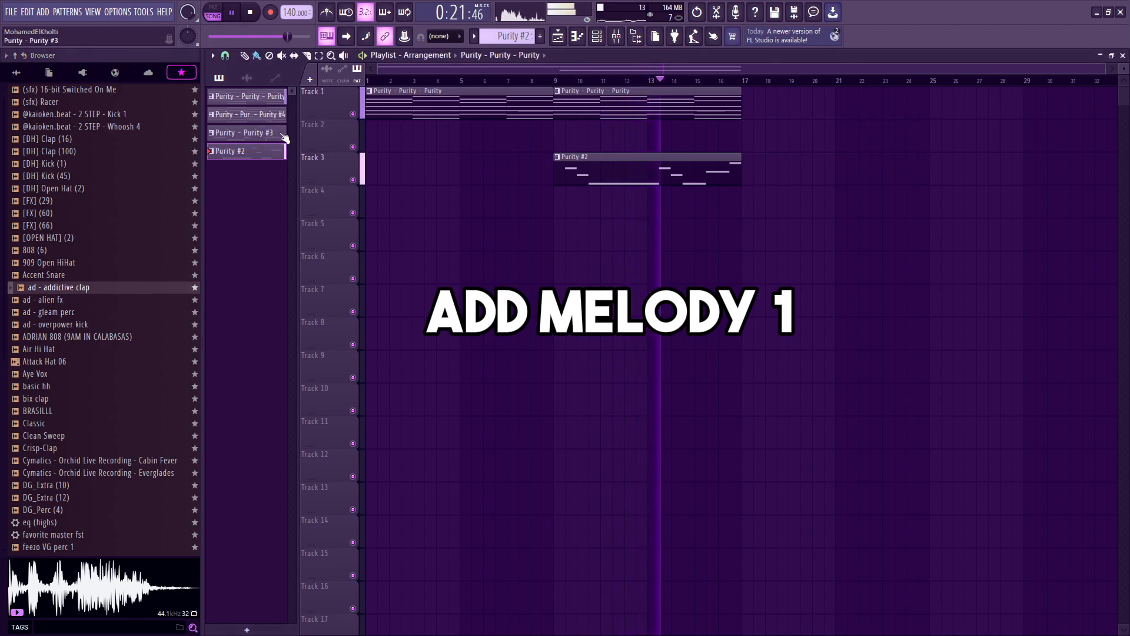
pyautogui.moveTo(633, 171); pyautogui.dragTo(820, 170)
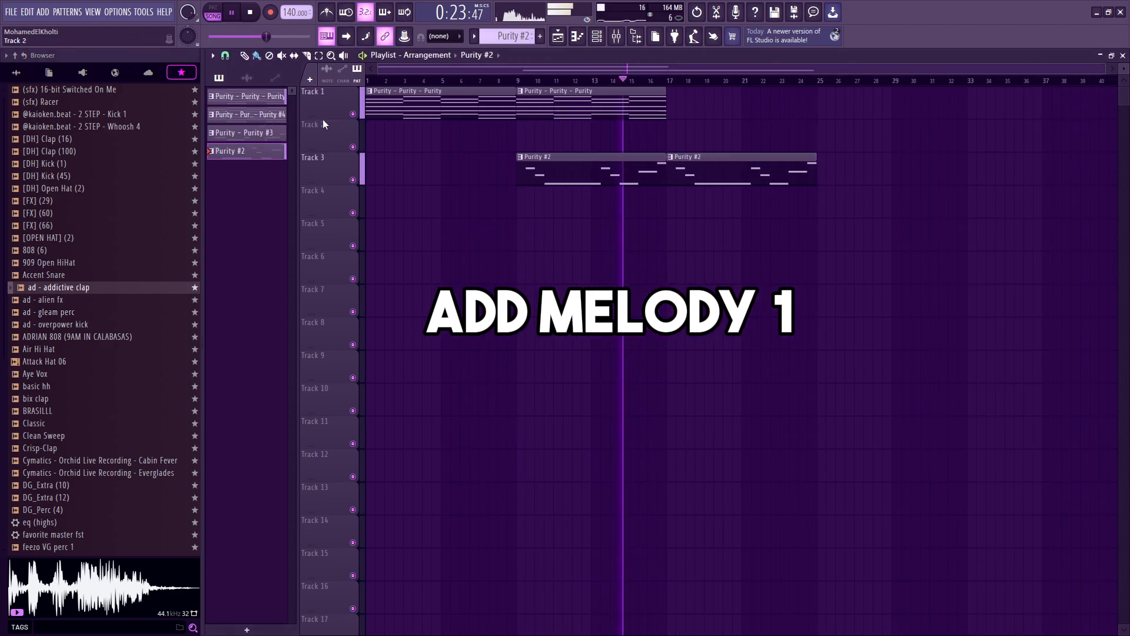
pyautogui.moveTo(264, 98)
pyautogui.mouseDown()
pyautogui.moveTo(734, 131)
pyautogui.moveTo(675, 103)
pyautogui.moveTo(677, 151)
pyautogui.moveTo(670, 144)
pyautogui.mouseUp()
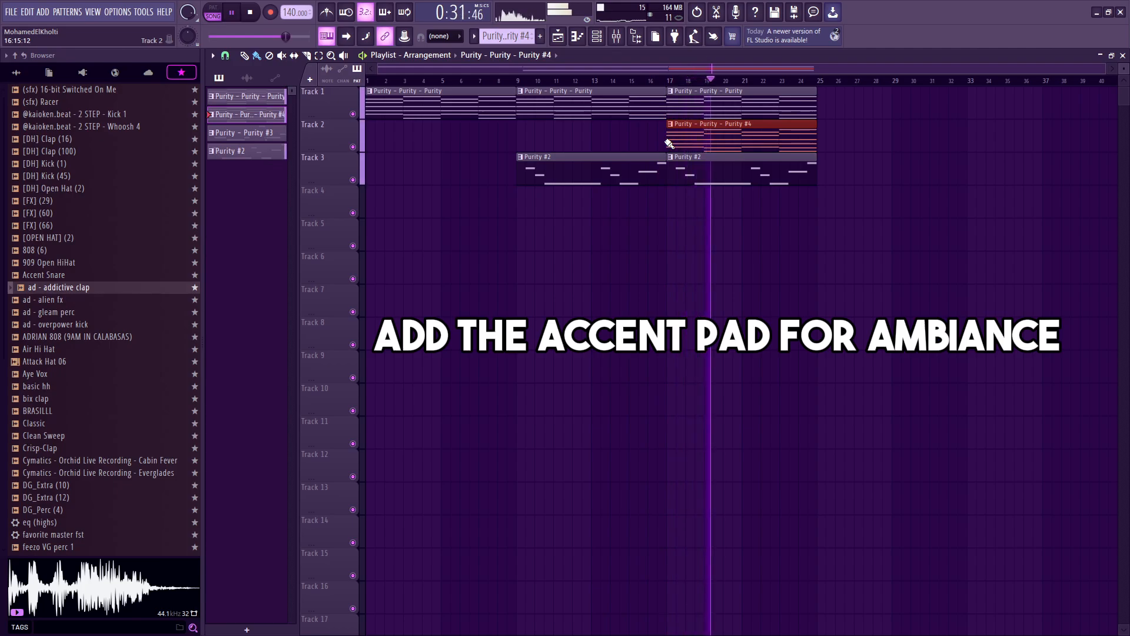
# Step: Copy the chord clip onto track 1 at bar 25, zooming out the playlist
pyautogui.moveTo(402, 108); pyautogui.dragTo(854, 108)
pyautogui.moveTo(775, 217); pyautogui.dragTo(709, 119)
pyautogui.moveTo(681, 283); pyautogui.dragTo(672, 89)
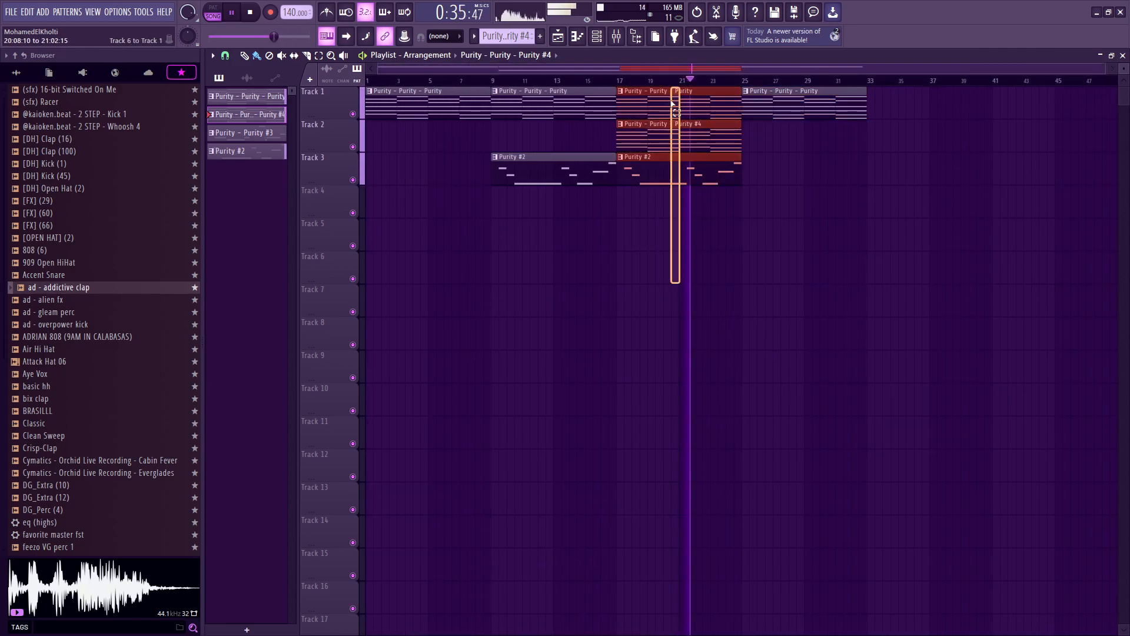
# Step: Place the Purity #3 accent pad clip on track 4 at bar 25 and play the arrangement
pyautogui.moveTo(250, 148); pyautogui.dragTo(747, 214)
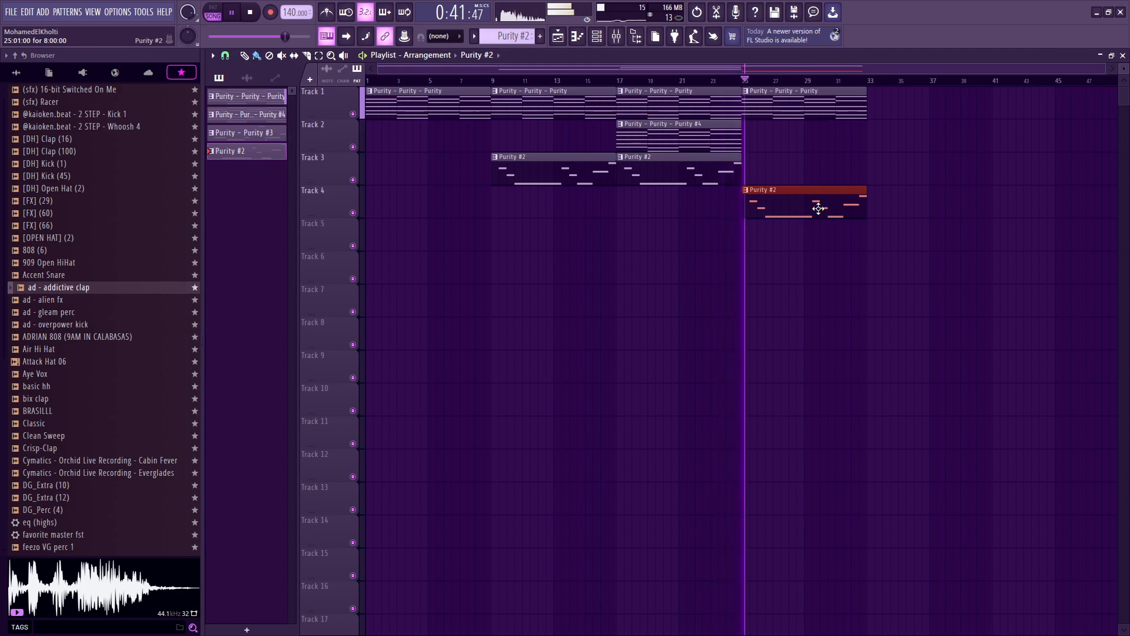
pyautogui.rightClick(819, 210)
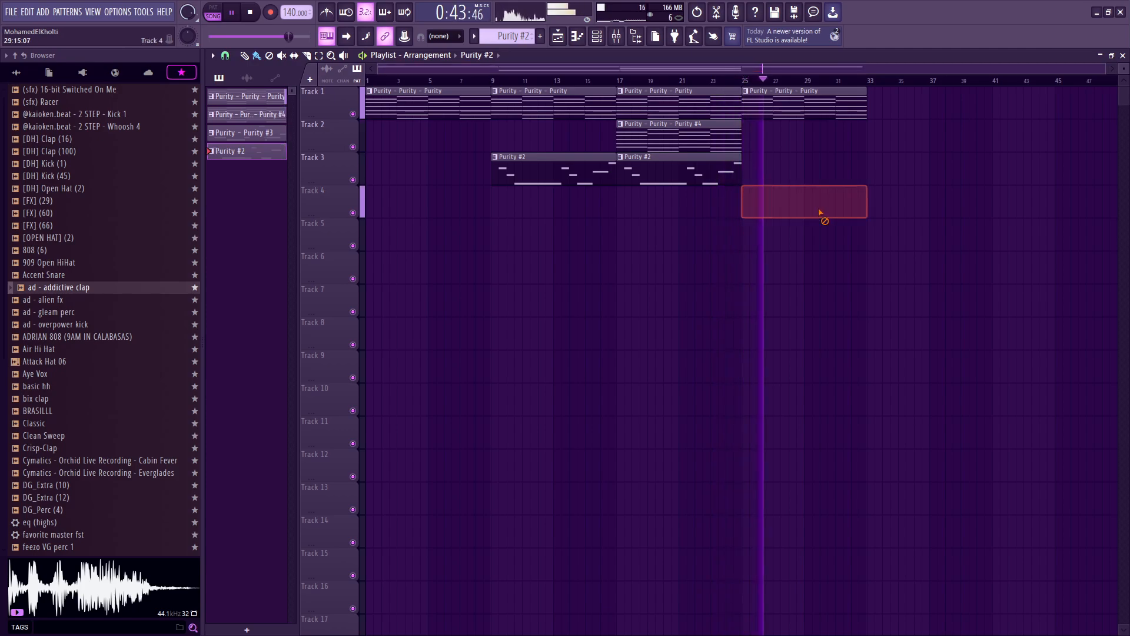
pyautogui.moveTo(257, 134); pyautogui.dragTo(699, 230)
pyautogui.press('space')
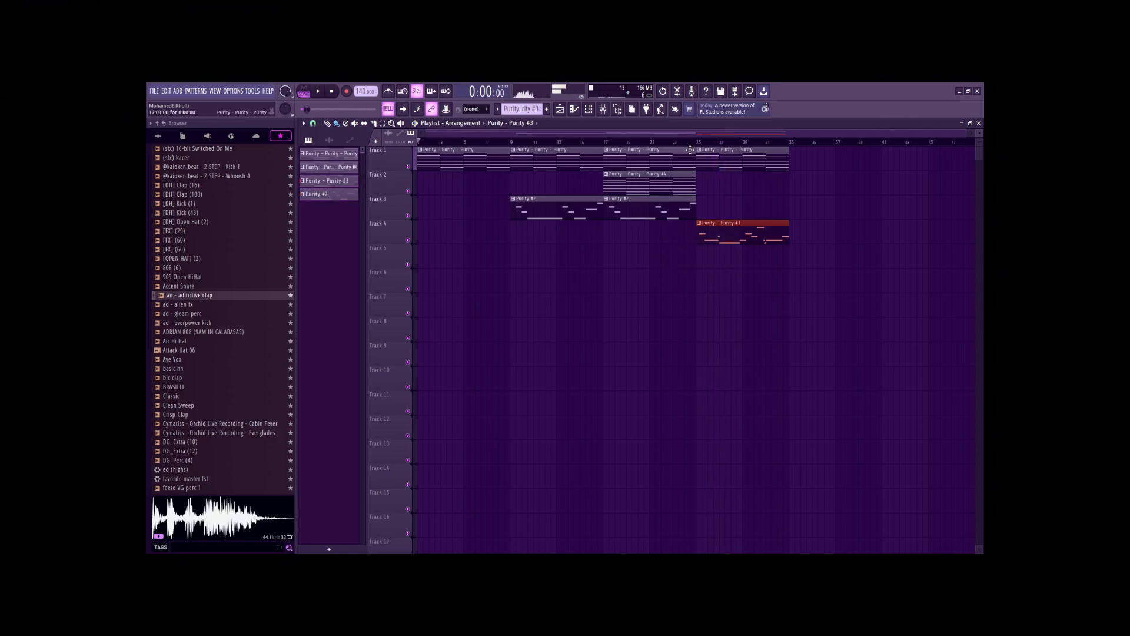
pyautogui.press('space')
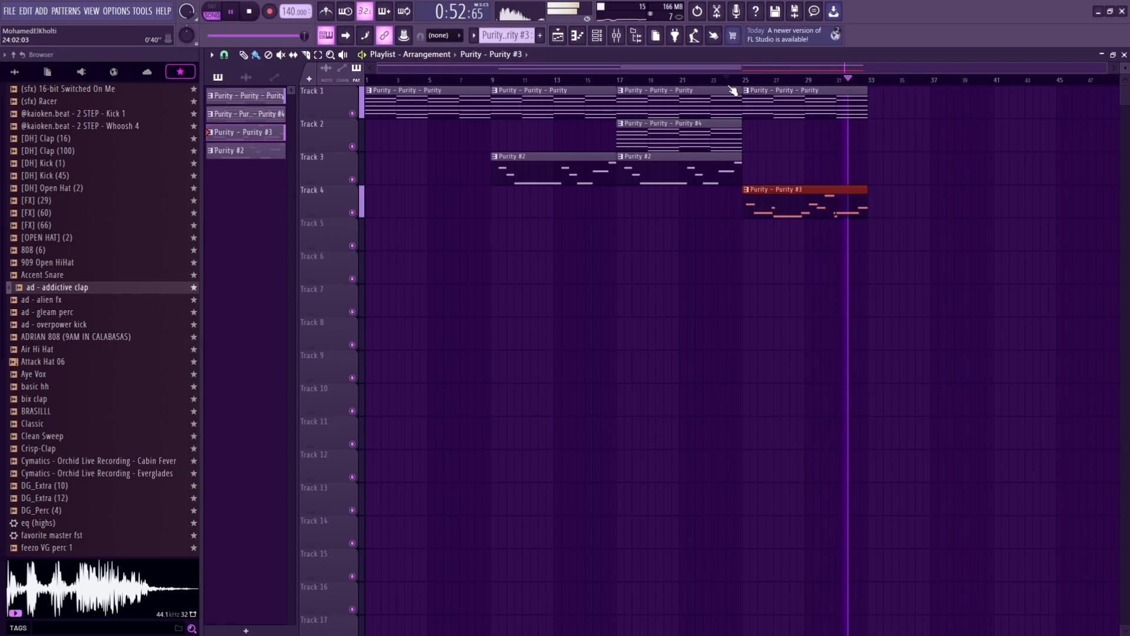
# Step: Open the Purity #3 clip in the piano roll and nudge one pad note slightly earlier
pyautogui.press('space')
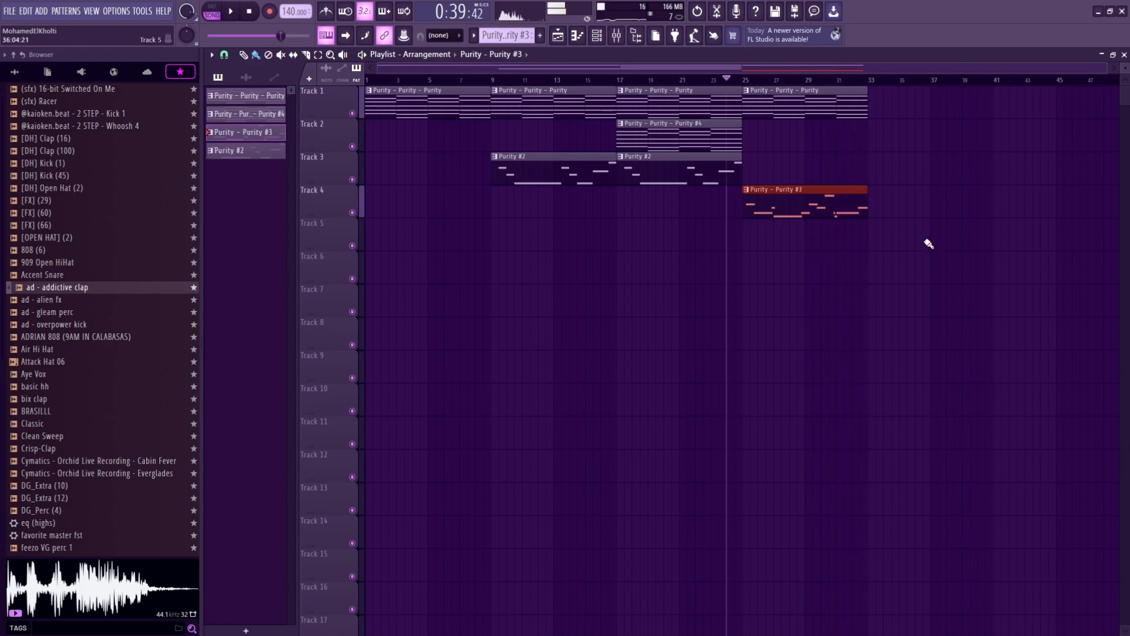
pyautogui.doubleClick(785, 212)
pyautogui.moveTo(541, 356); pyautogui.dragTo(330, 294)
pyautogui.moveTo(989, 488); pyautogui.dragTo(659, 382)
pyautogui.scroll(5, 679, 452)
pyautogui.moveTo(666, 434); pyautogui.dragTo(656, 436)
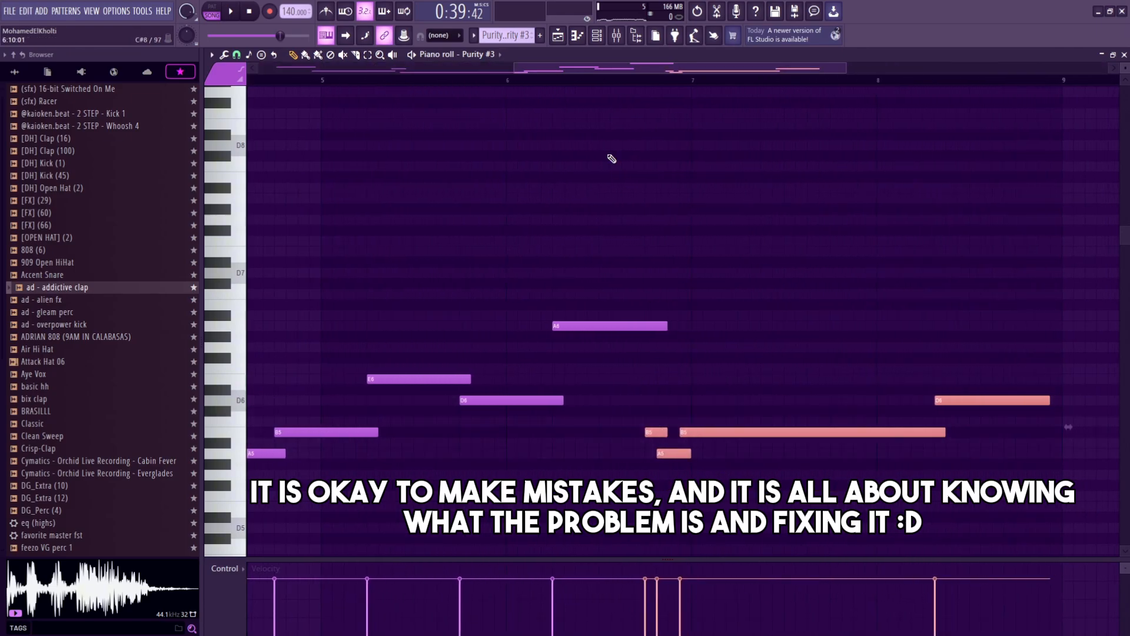
# Step: Move two more pad notes earlier while auditioning the pattern, then return to the playlist and play
pyautogui.click(549, 80)
pyautogui.press('space')
pyautogui.moveTo(753, 474); pyautogui.dragTo(722, 436)
pyautogui.press('space')
pyautogui.press('space')
pyautogui.moveTo(720, 433)
pyautogui.mouseDown()
pyautogui.moveTo(732, 434)
pyautogui.moveTo(686, 453)
pyautogui.moveTo(668, 436)
pyautogui.moveTo(694, 454)
pyautogui.moveTo(673, 435)
pyautogui.moveTo(685, 433)
pyautogui.mouseUp()
pyautogui.press('space')
pyautogui.press('space')
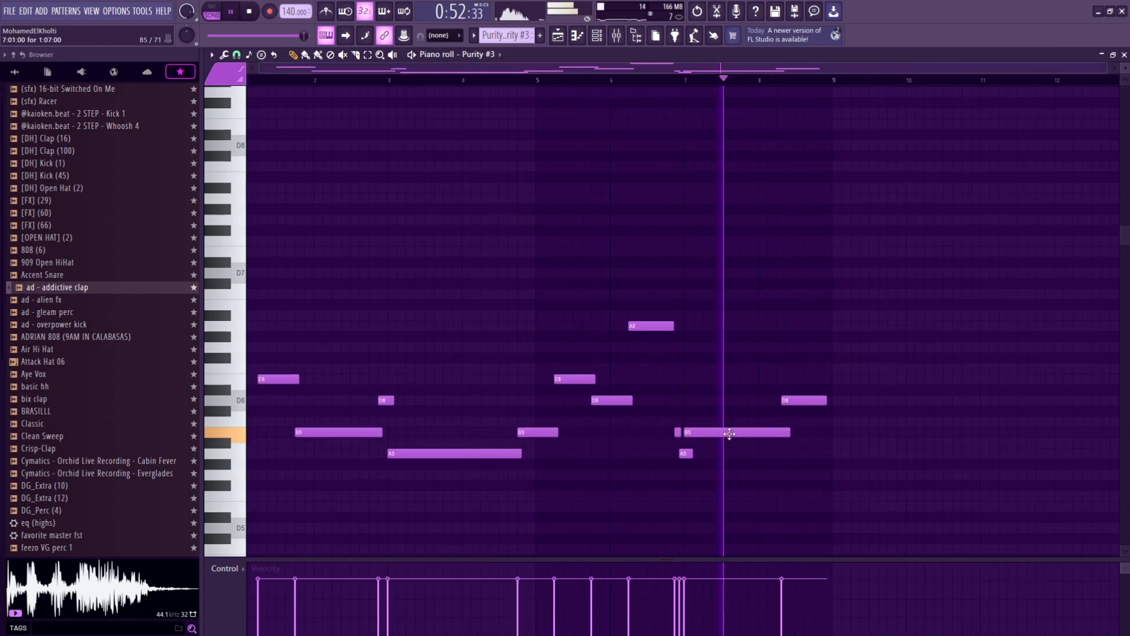
pyautogui.press('F5')
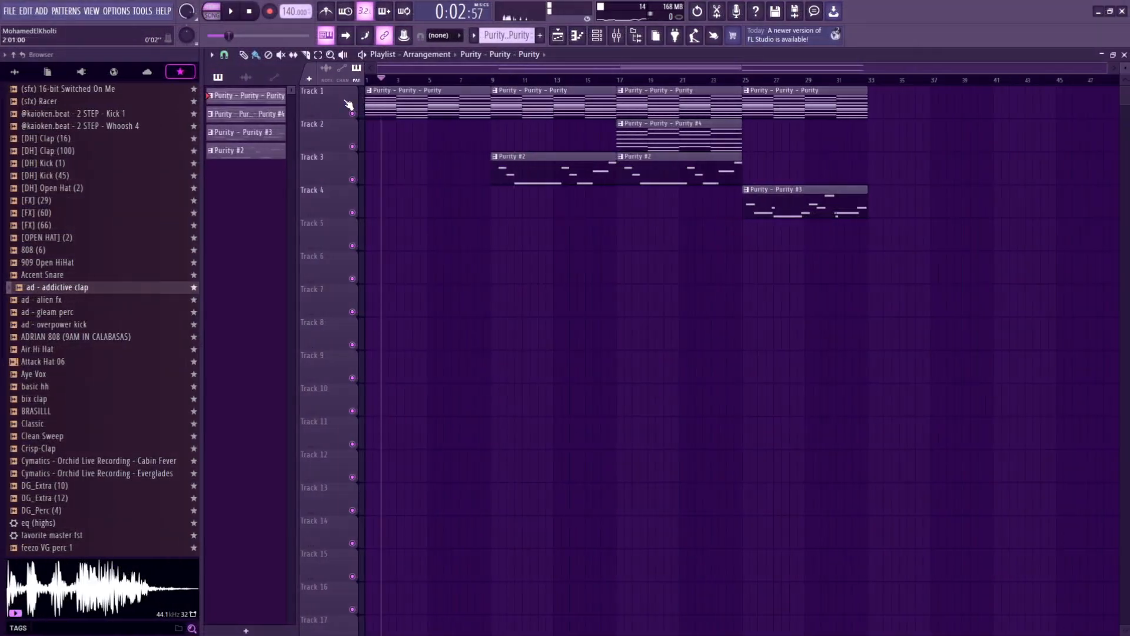
pyautogui.press('space')
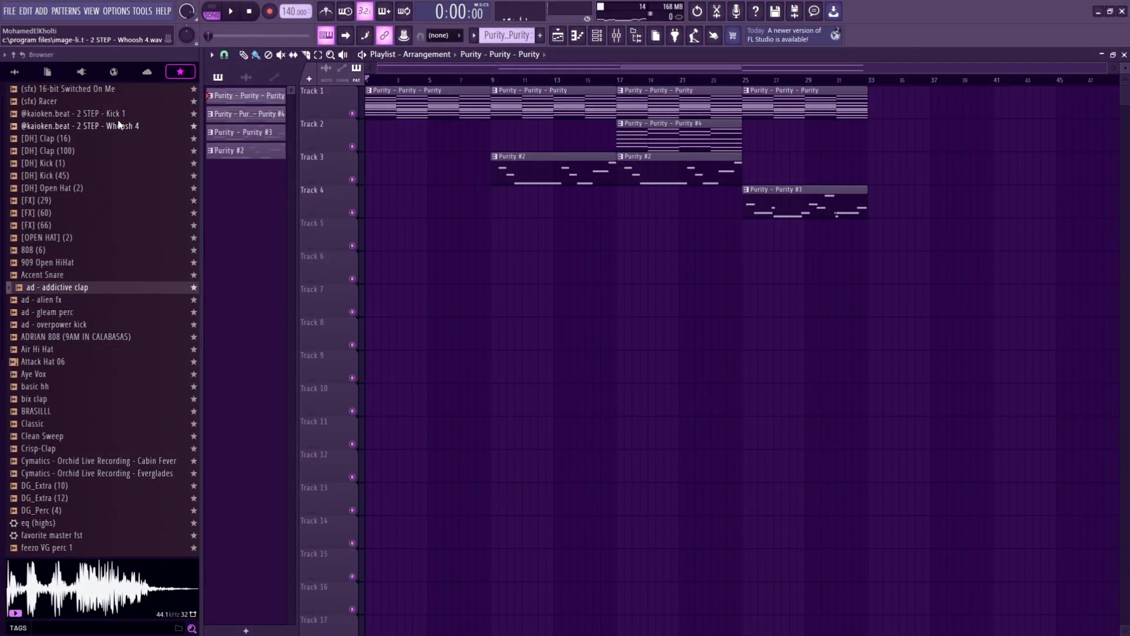